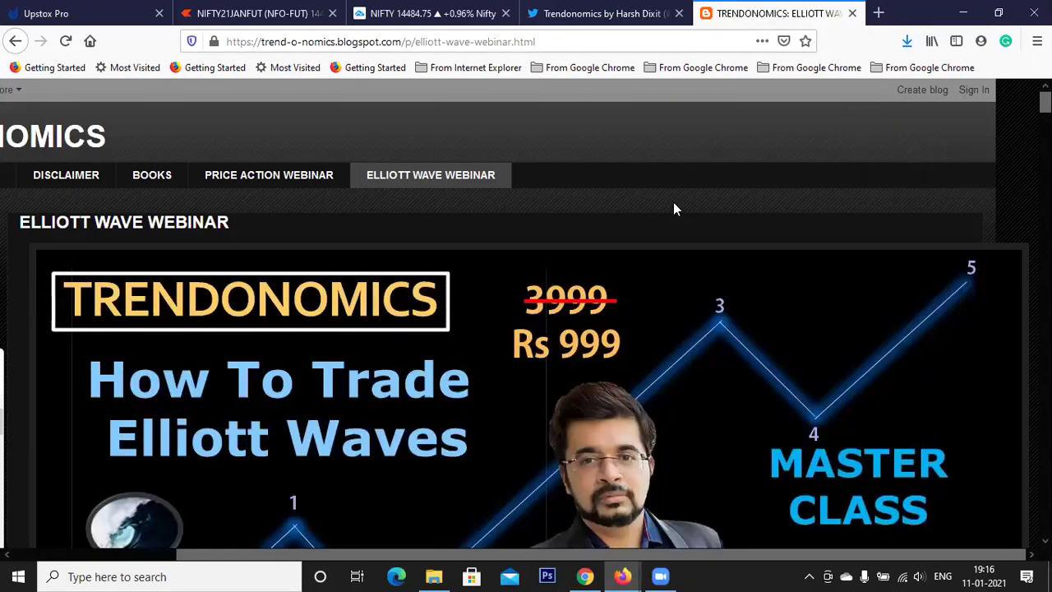
Review the Elliott Wave webinar page from its price banner through the About This Webinar, What You Will Learn and What Will You Get sections.
scroll(670, 230, "down", 4)
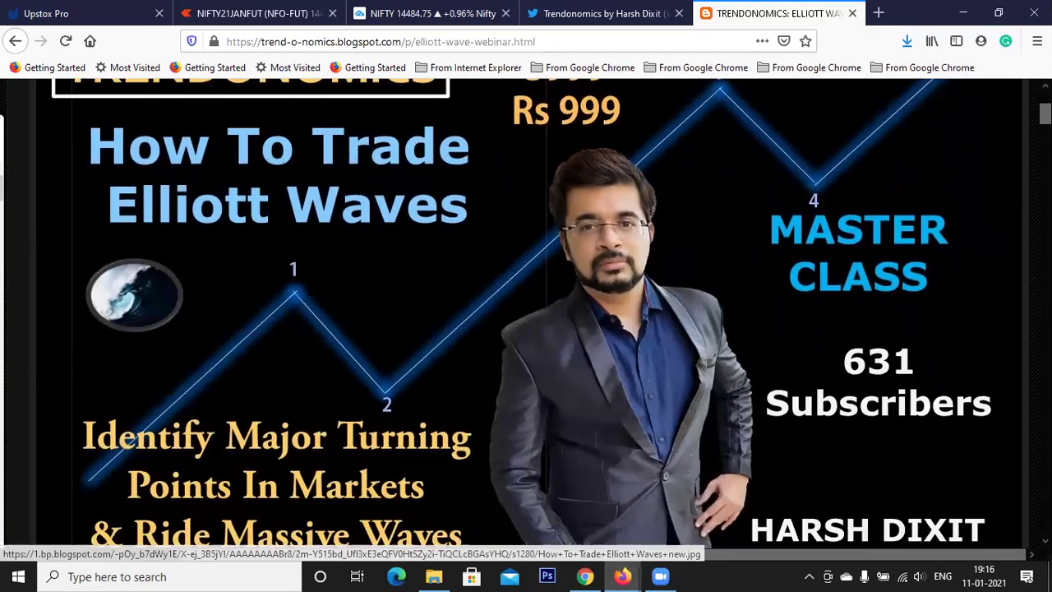
scroll(557, 203, "up", 2)
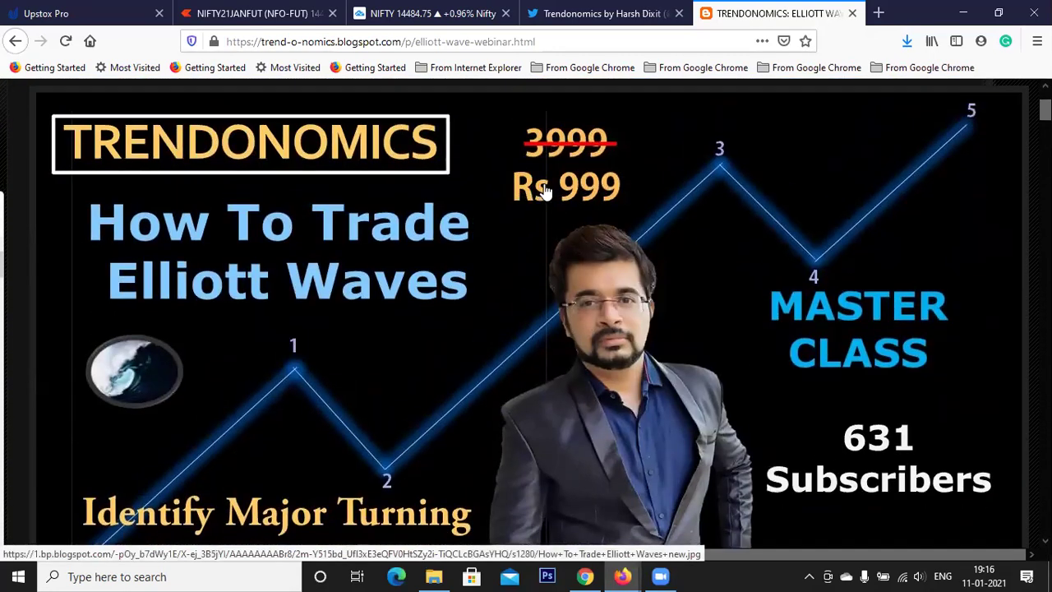
scroll(568, 197, "down", 10)
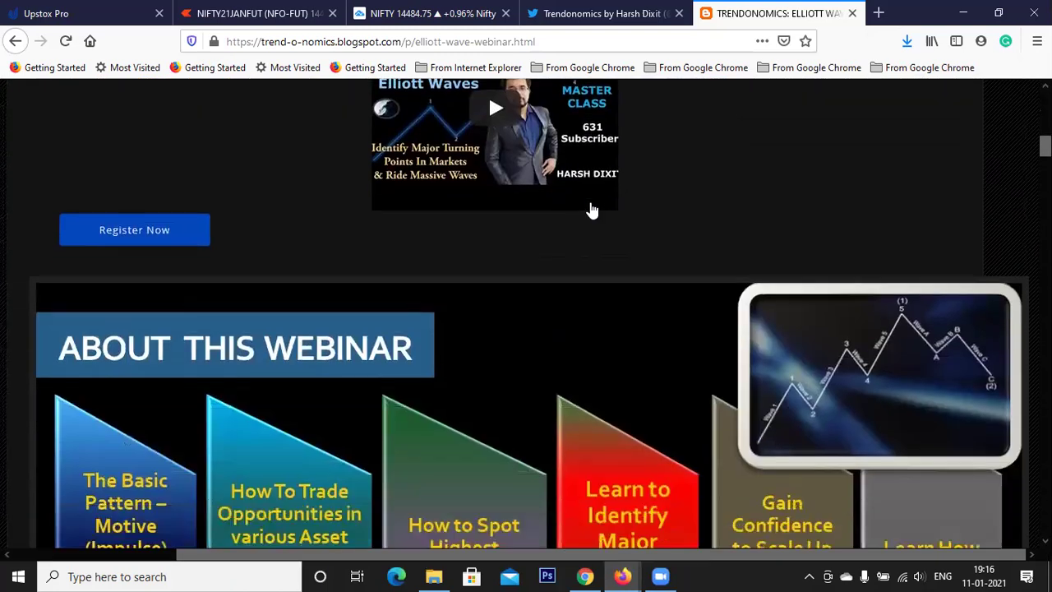
scroll(592, 211, "down", 3)
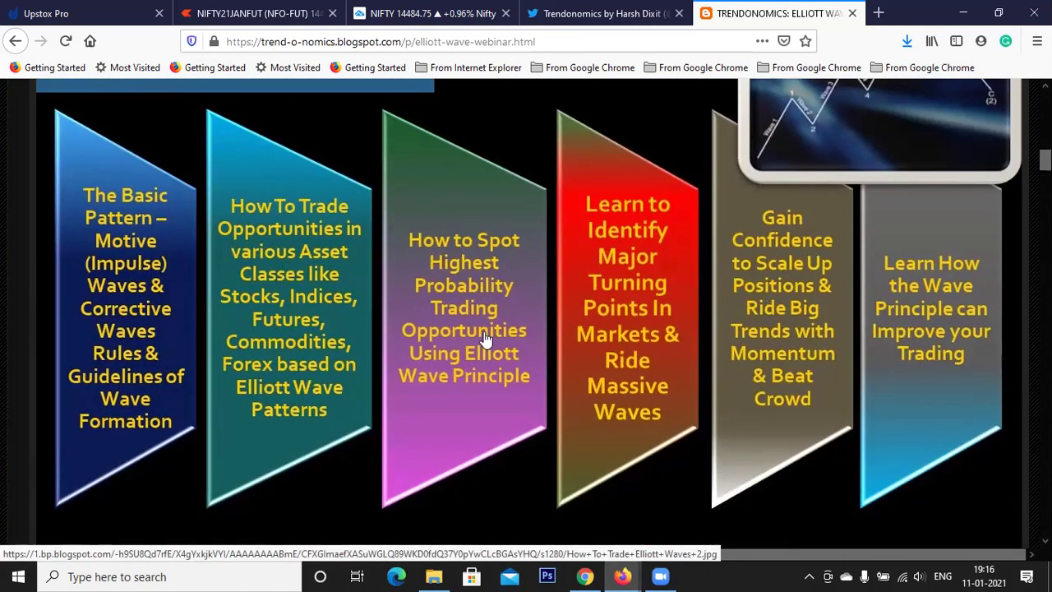
scroll(469, 325, "down", 2)
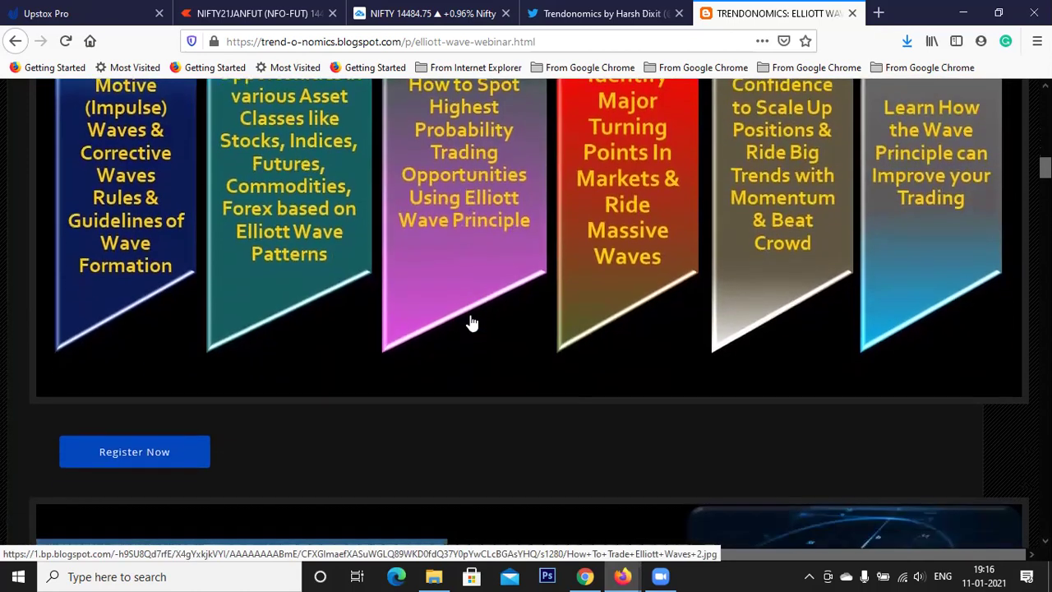
scroll(472, 321, "up", 1)
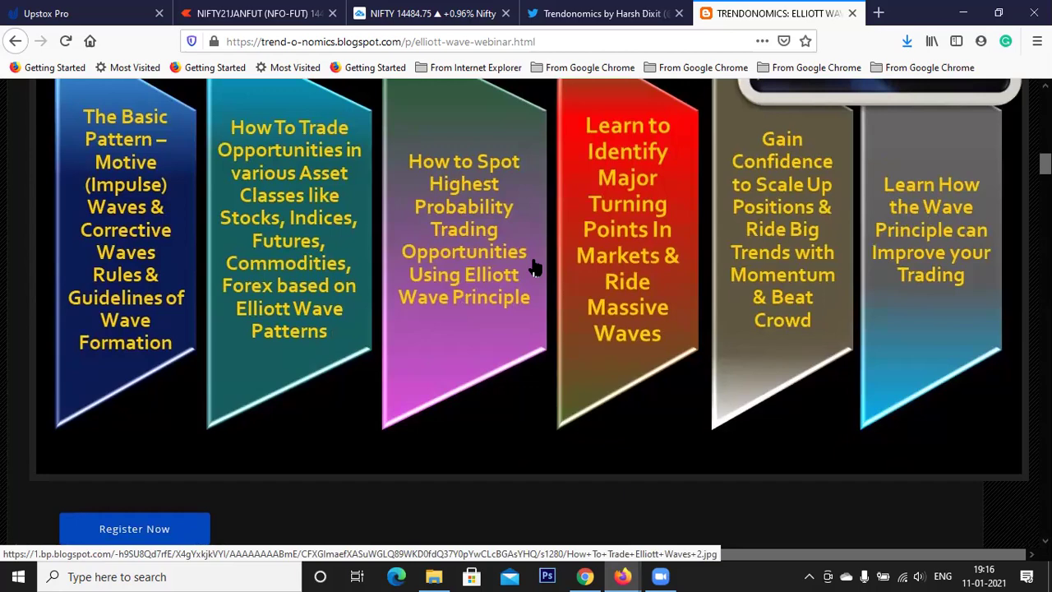
scroll(607, 275, "down", 5)
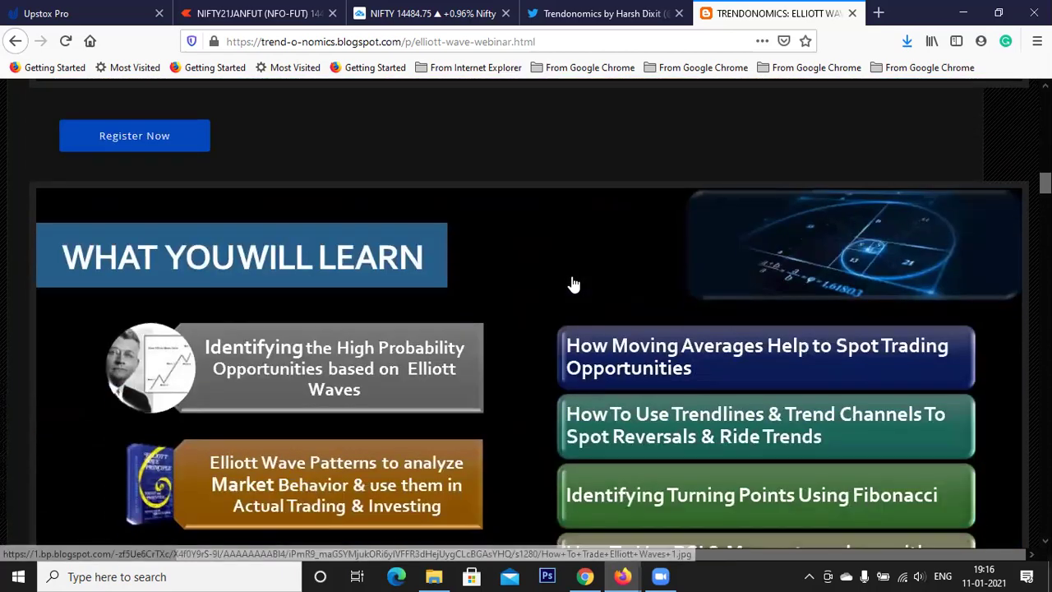
scroll(573, 282, "down", 1)
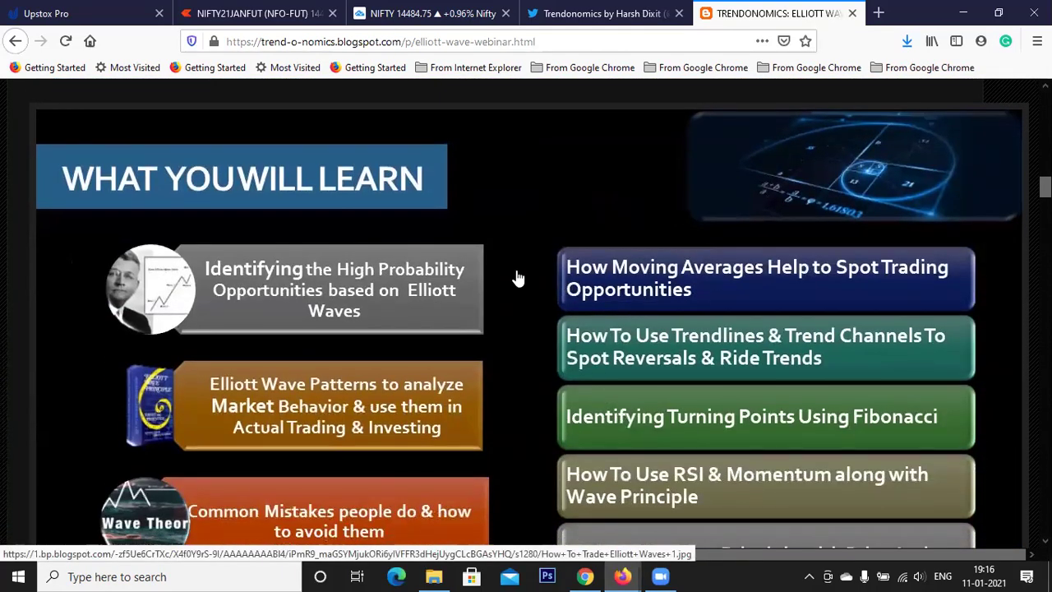
scroll(517, 277, "down", 1)
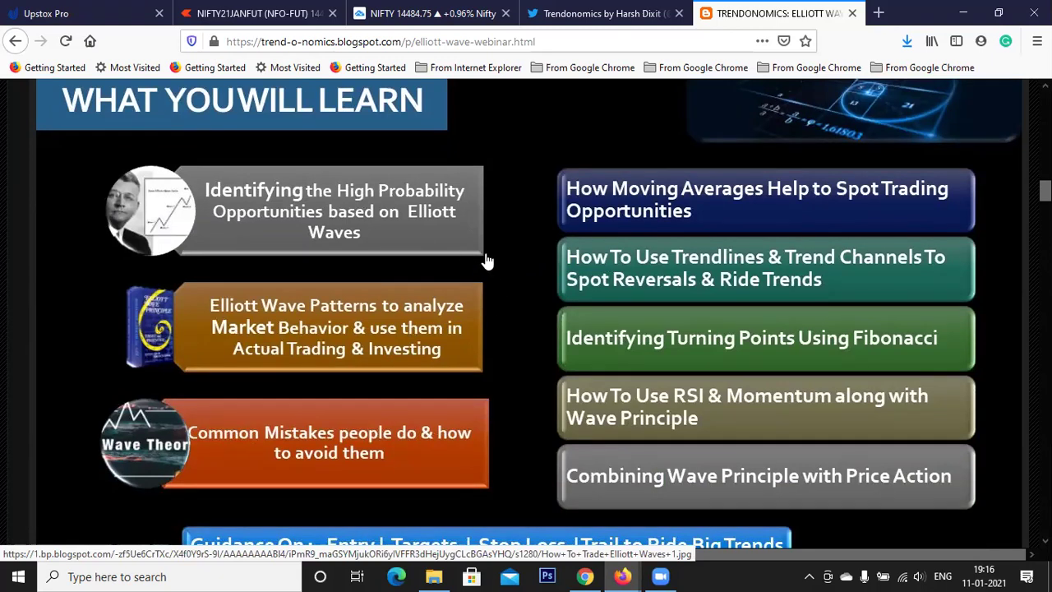
scroll(487, 261, "down", 1)
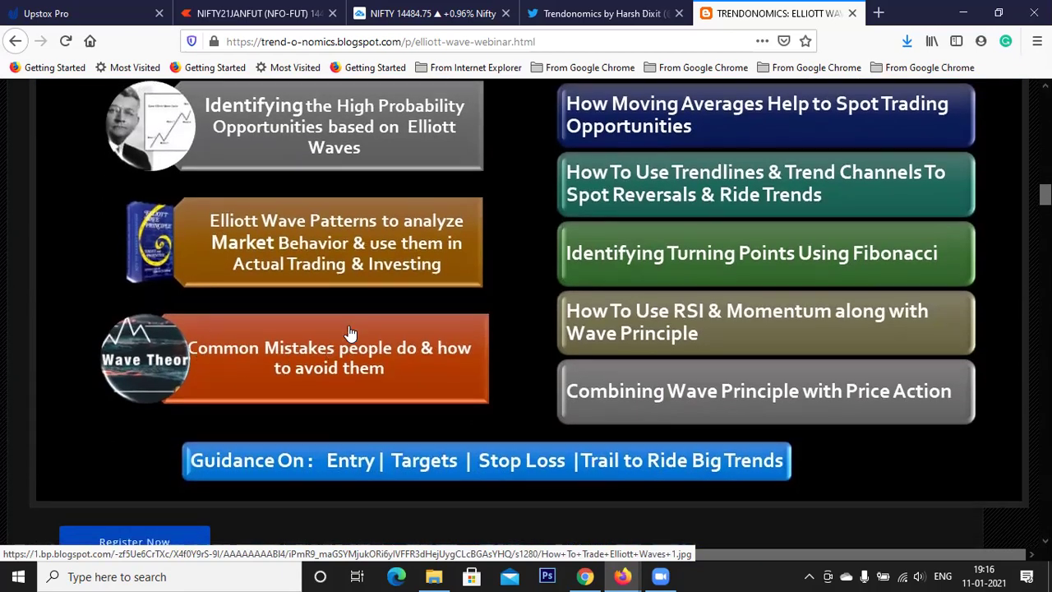
scroll(348, 334, "down", 6)
scroll(723, 322, "down", 1)
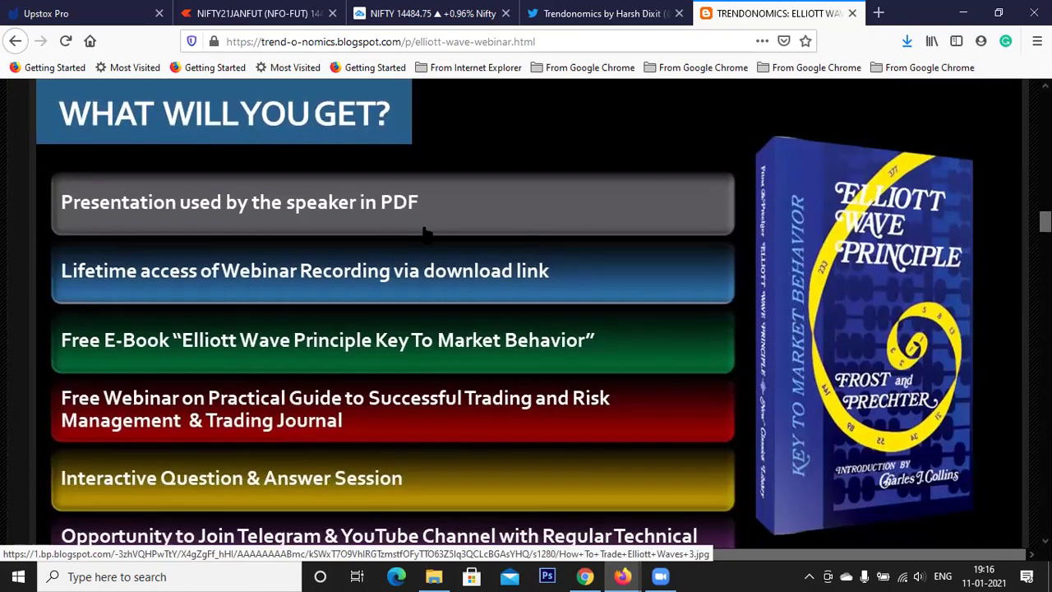
scroll(494, 240, "up", 3)
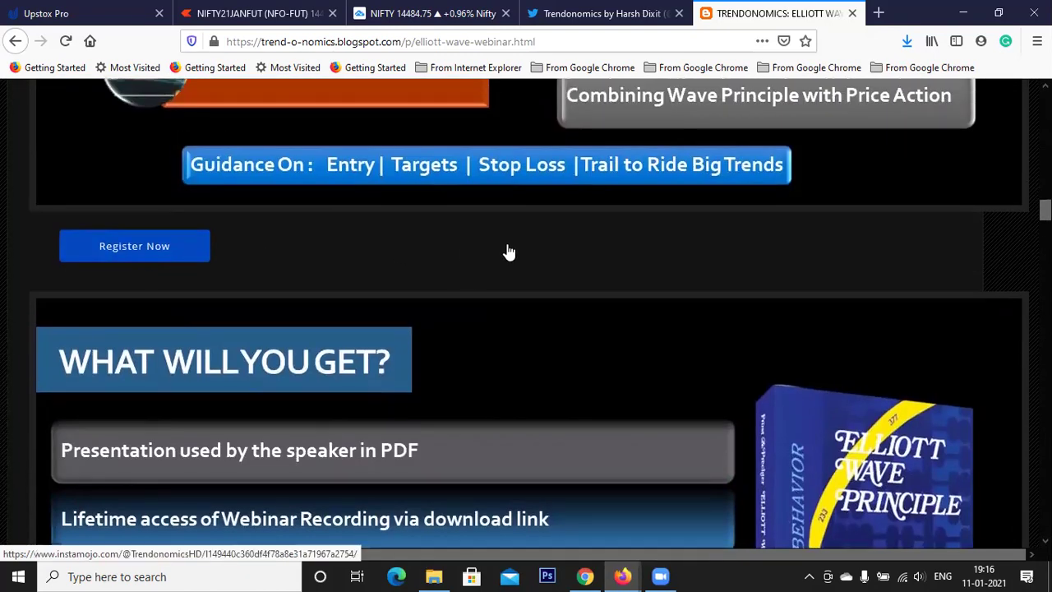
scroll(507, 251, "up", 6)
scroll(589, 236, "up", 10)
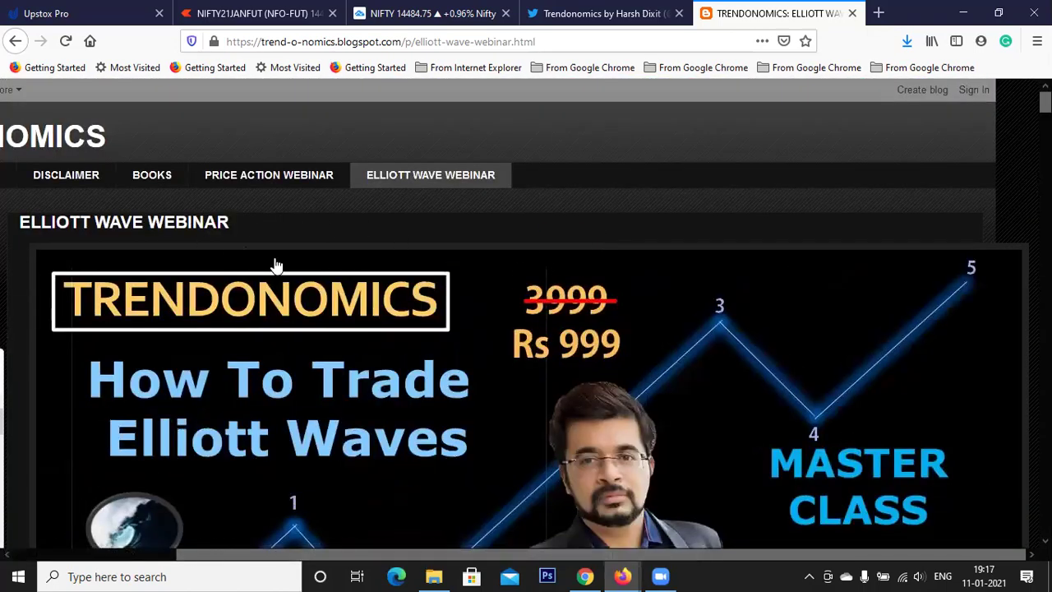
Review the webinar registration tweet on the Trendonomics Twitter profile and enlarge its "What Will You Get?" image.
left_click(583, 13)
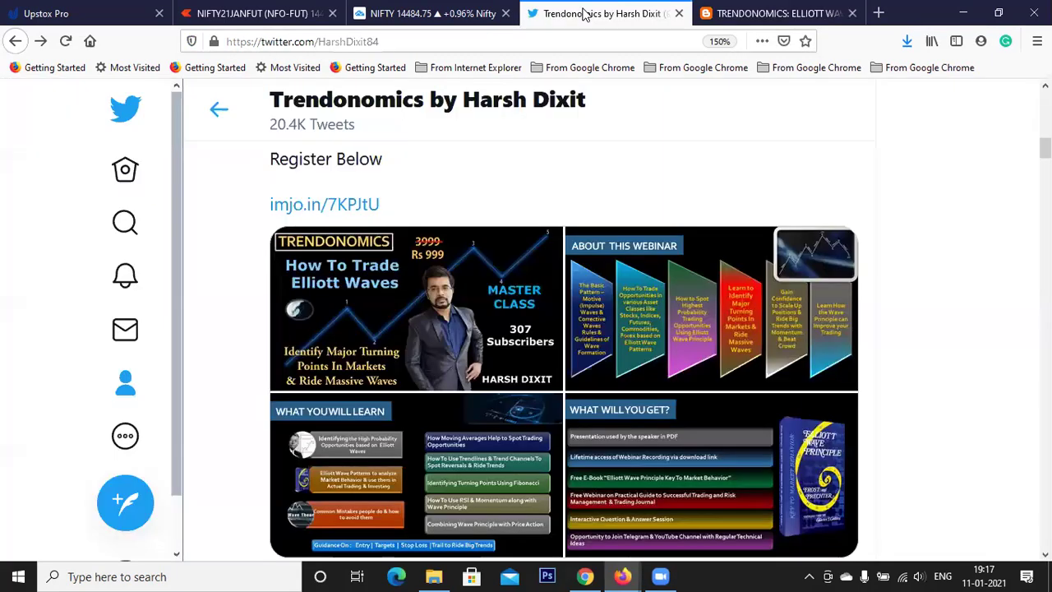
scroll(493, 304, "up", 3)
scroll(580, 281, "down", 2)
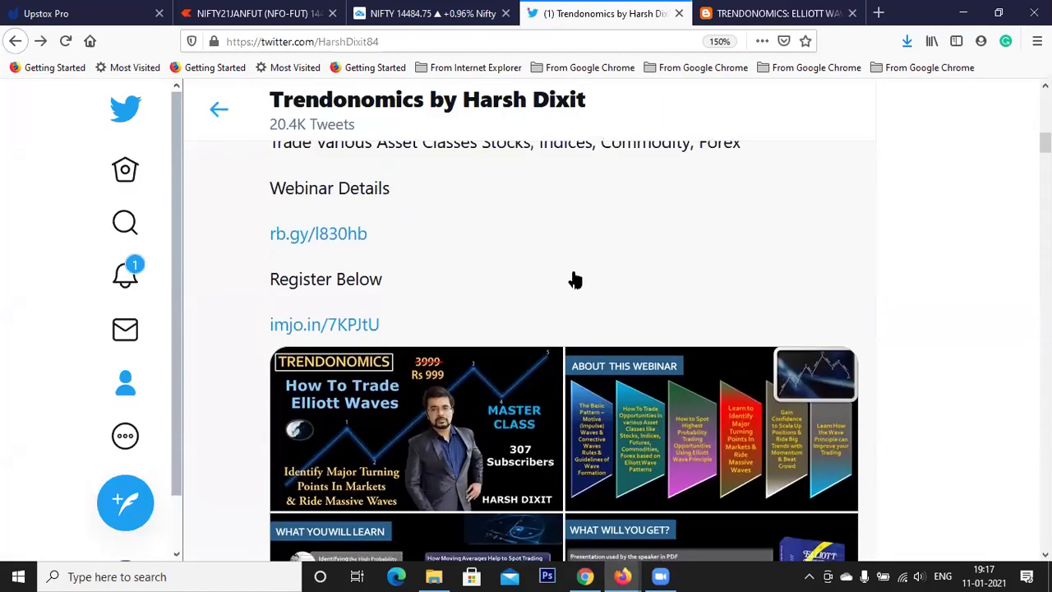
scroll(575, 280, "down", 3)
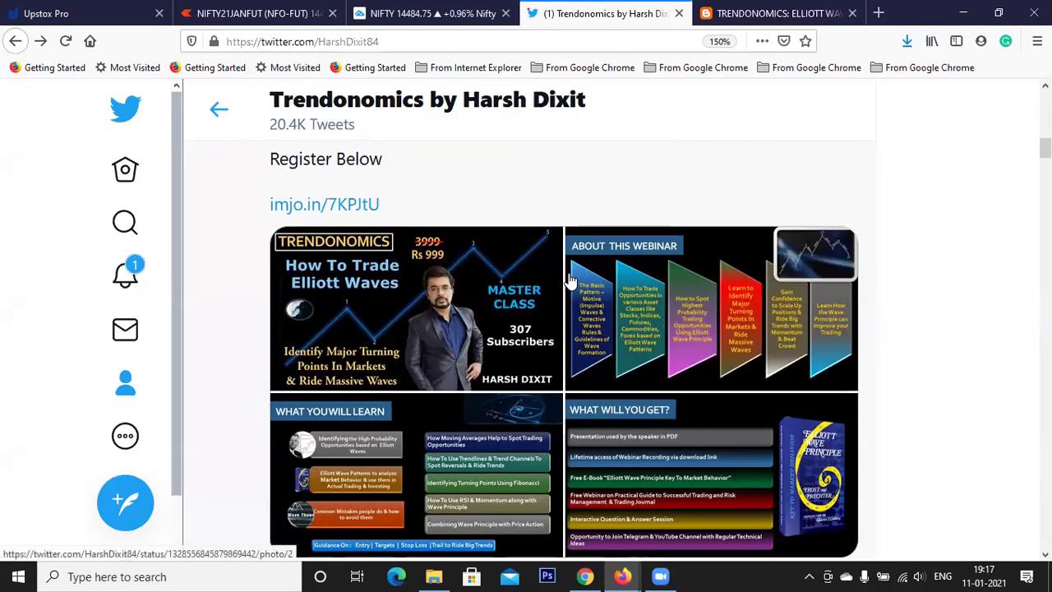
scroll(715, 337, "down", 3)
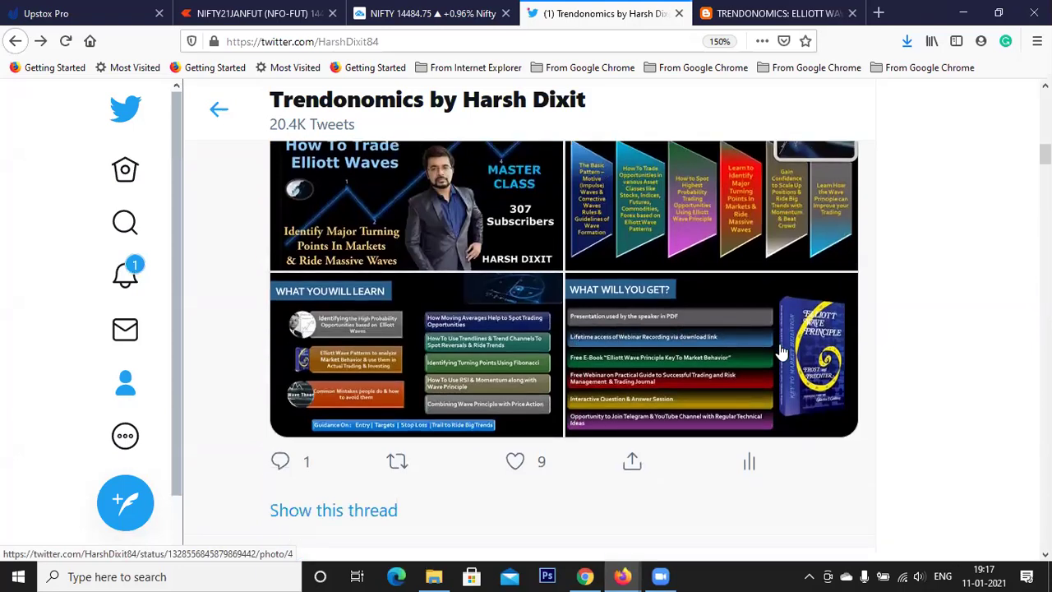
left_click(781, 352)
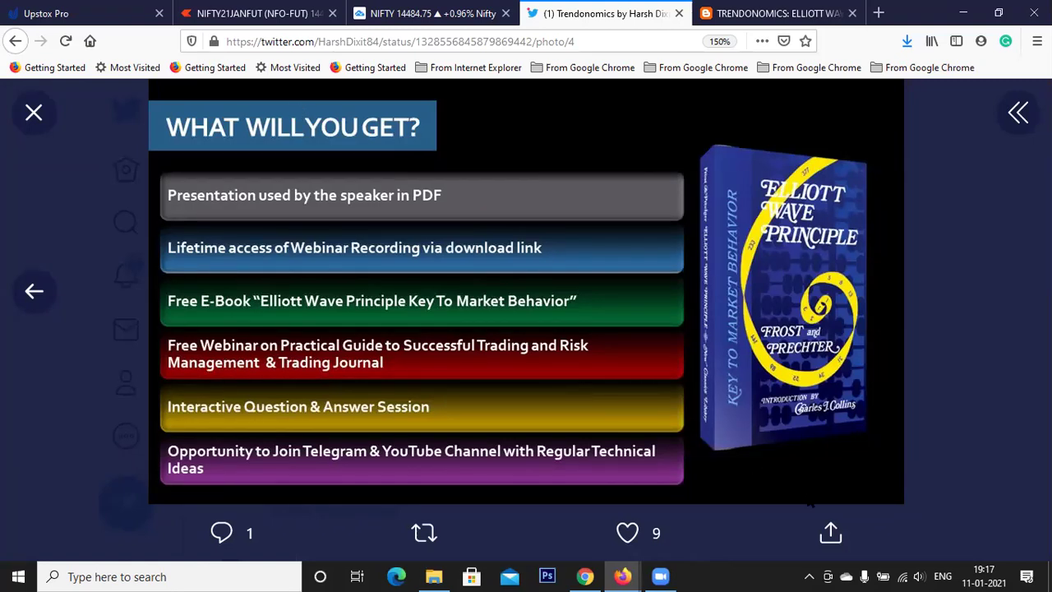
Switch to the TradingView NIFTY daily chart and examine waves i to v inside the rising channel along with the RSI.
key("ctrl+shift+Tab")
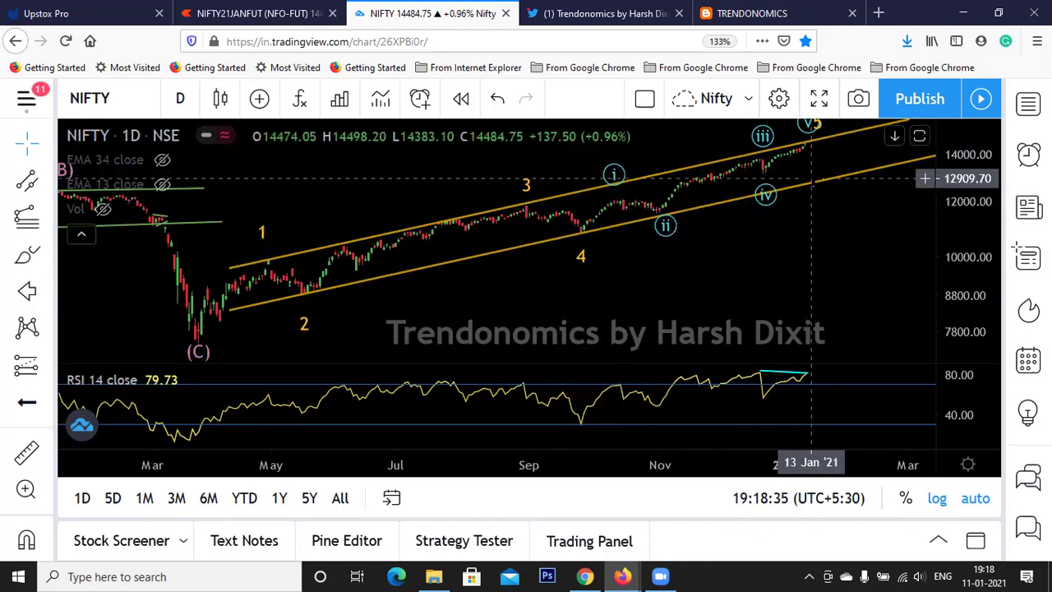
scroll(814, 181, "up", 2)
scroll(814, 186, "up", 2)
scroll(758, 188, "up", 1)
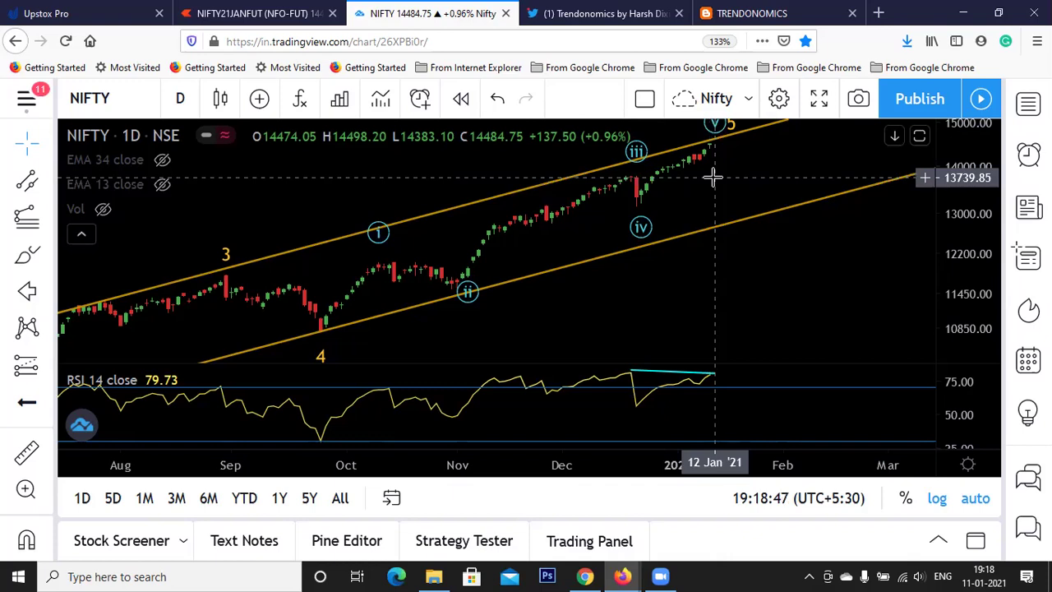
scroll(710, 178, "up", 1)
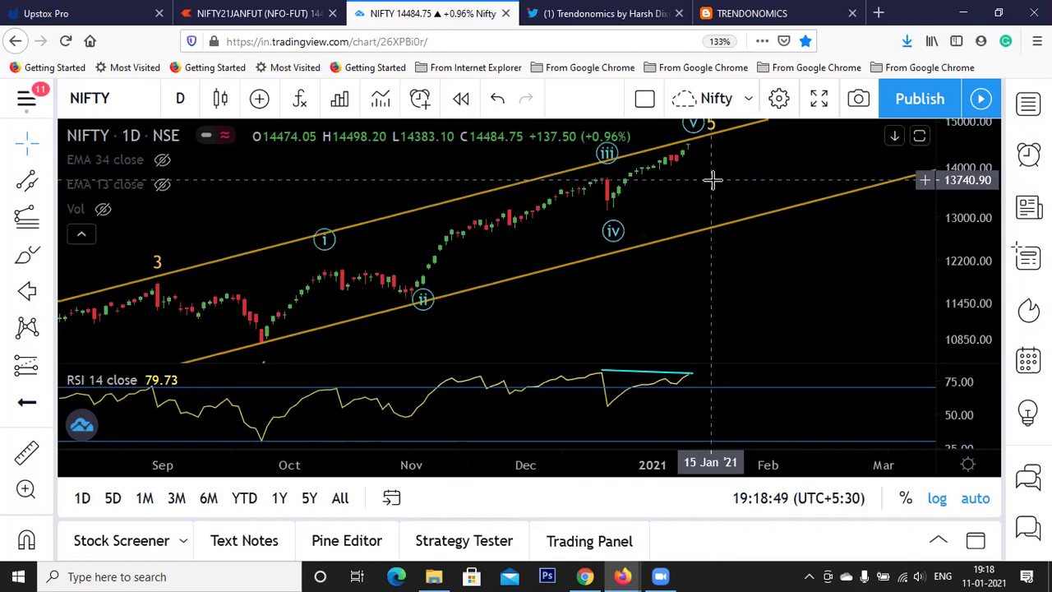
scroll(697, 179, "up", 1)
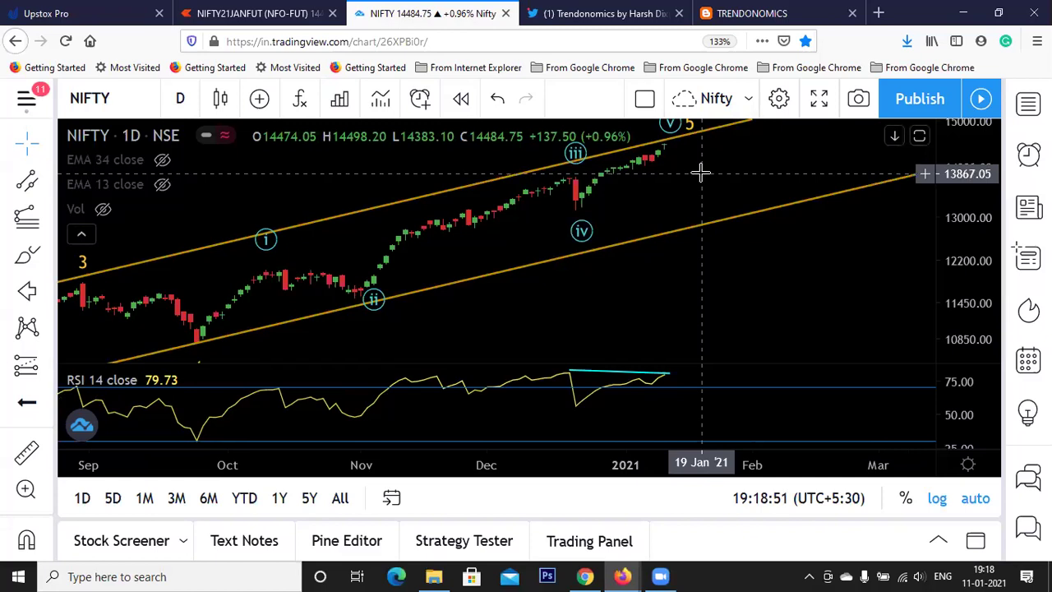
left_click_drag(697, 180, 722, 181)
scroll(722, 180, "up", 1)
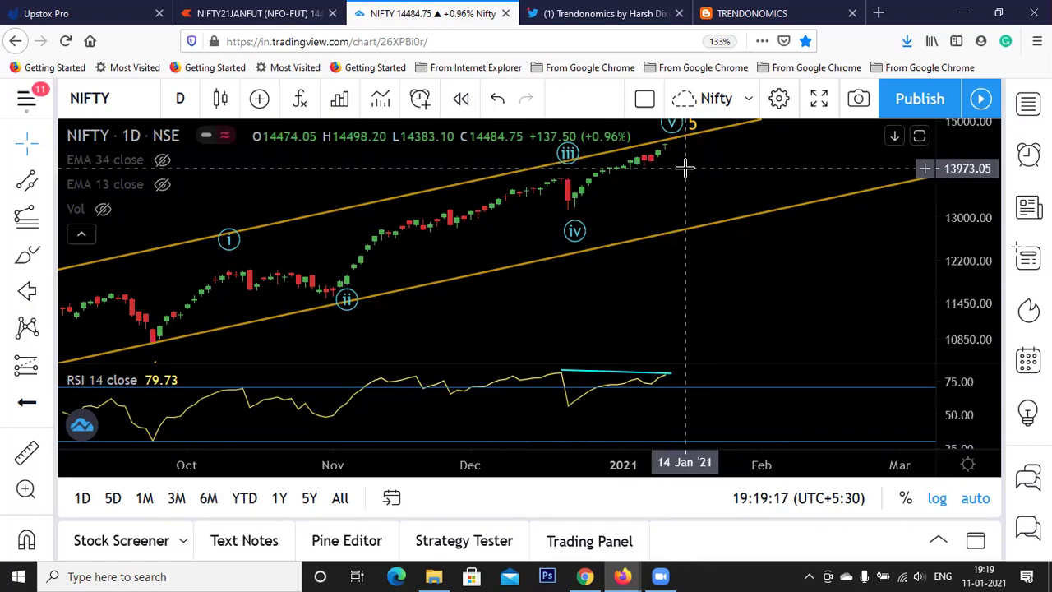
scroll(700, 235, "up", 2)
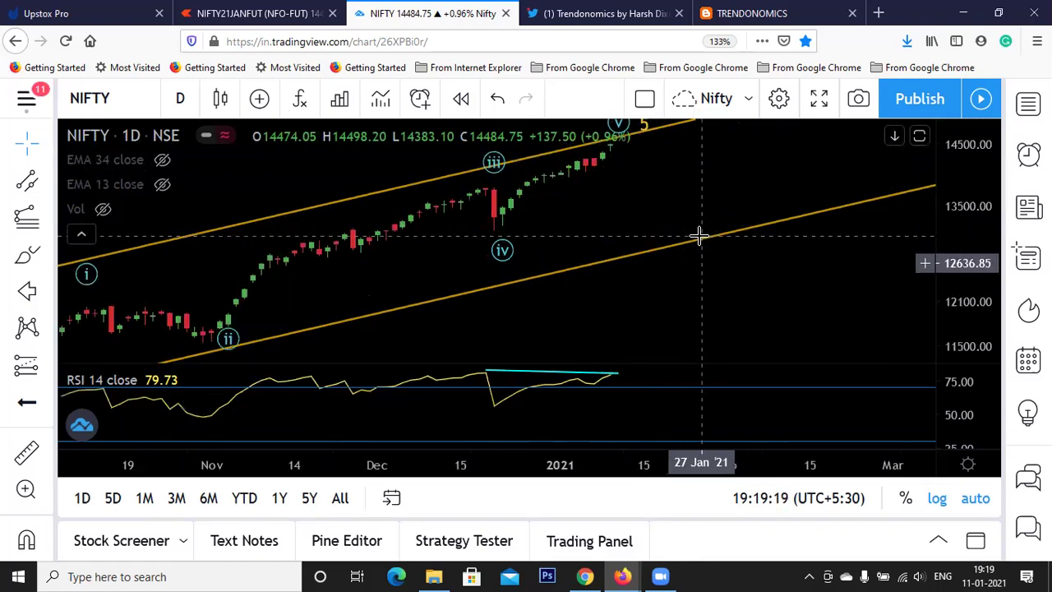
left_click_drag(696, 207, 771, 200)
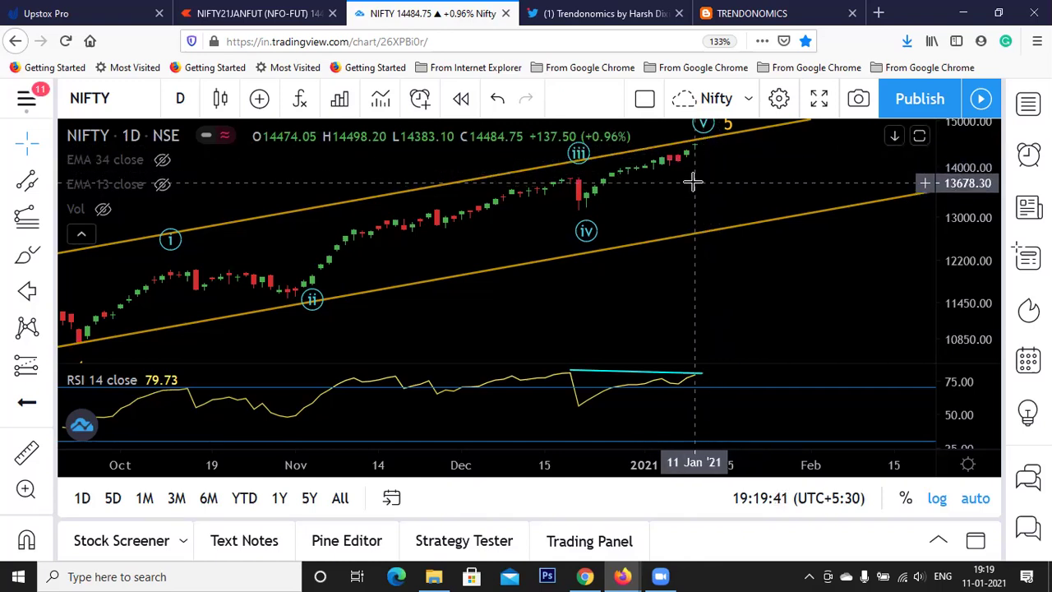
scroll(682, 189, "down", 3)
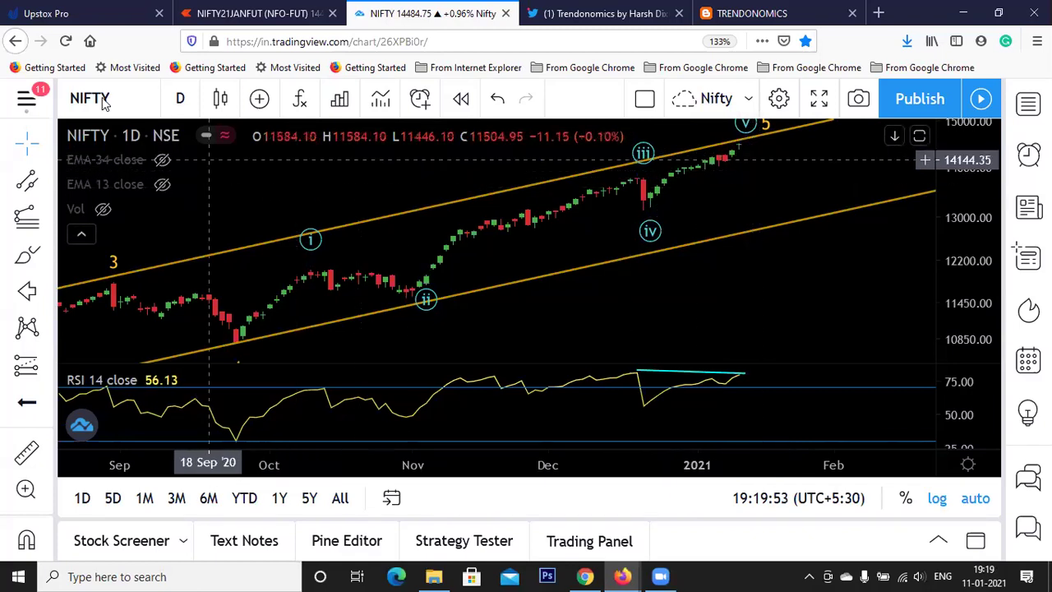
Switch the NIFTY chart to the 1 hour interval and examine the a-b-c-d-e pattern and the RSI trendline.
left_click(184, 99)
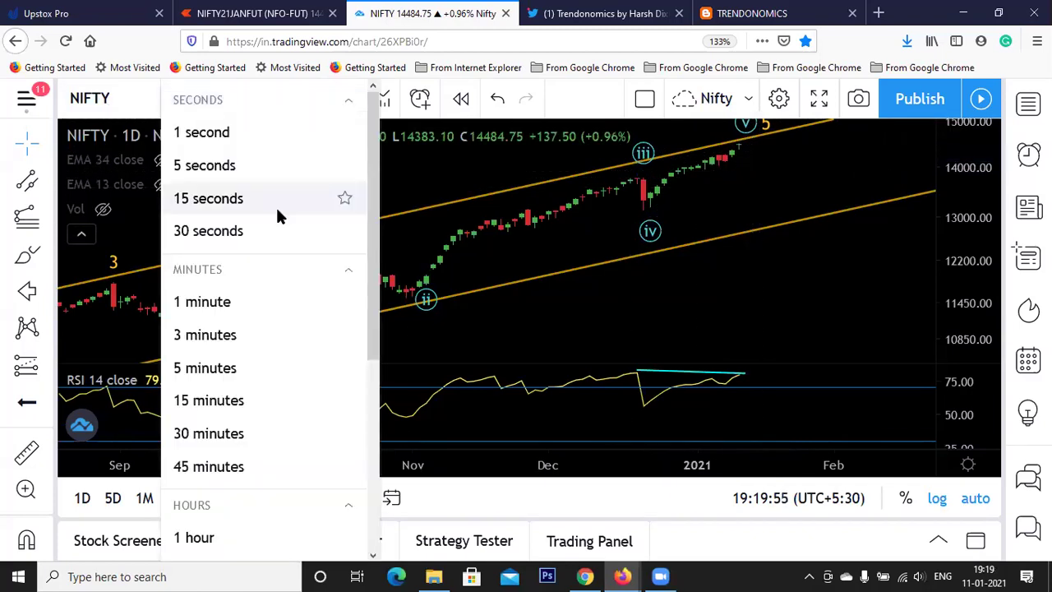
scroll(257, 311, "down", 1)
scroll(246, 345, "down", 1)
left_click(230, 435)
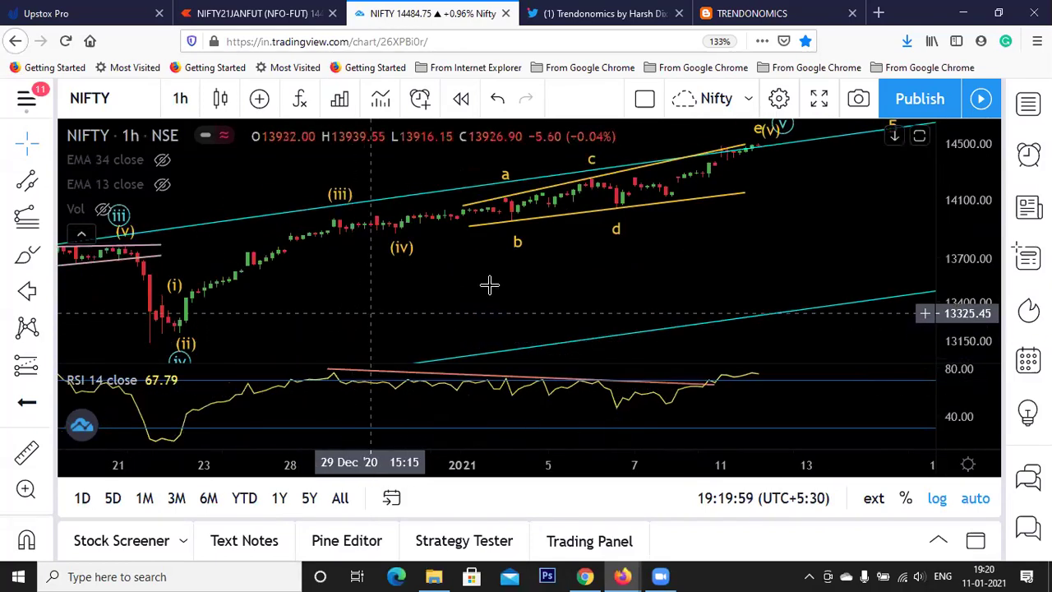
scroll(605, 254, "up", 2)
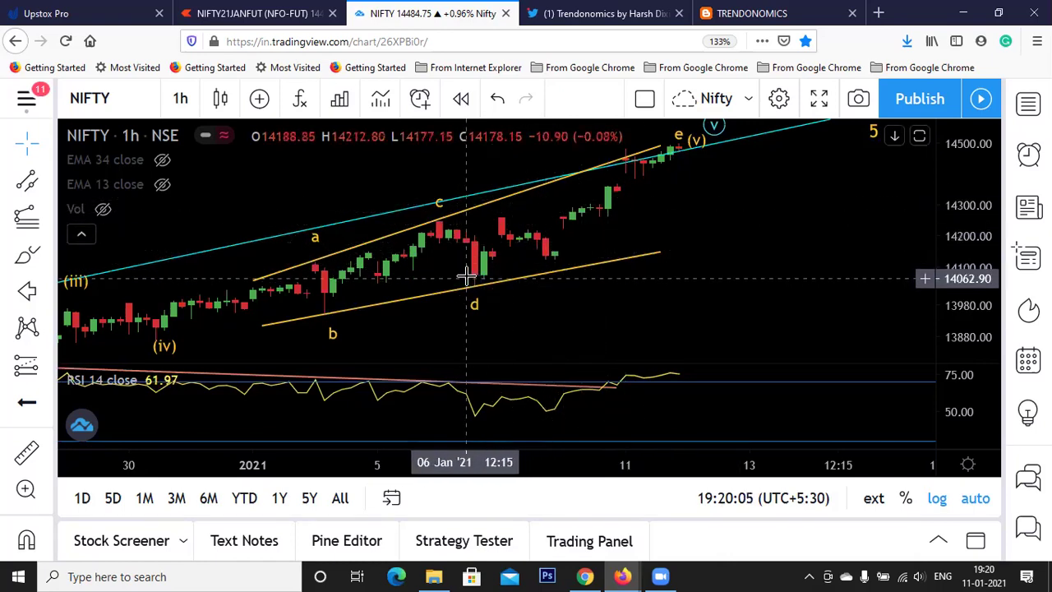
scroll(345, 279, "down", 1)
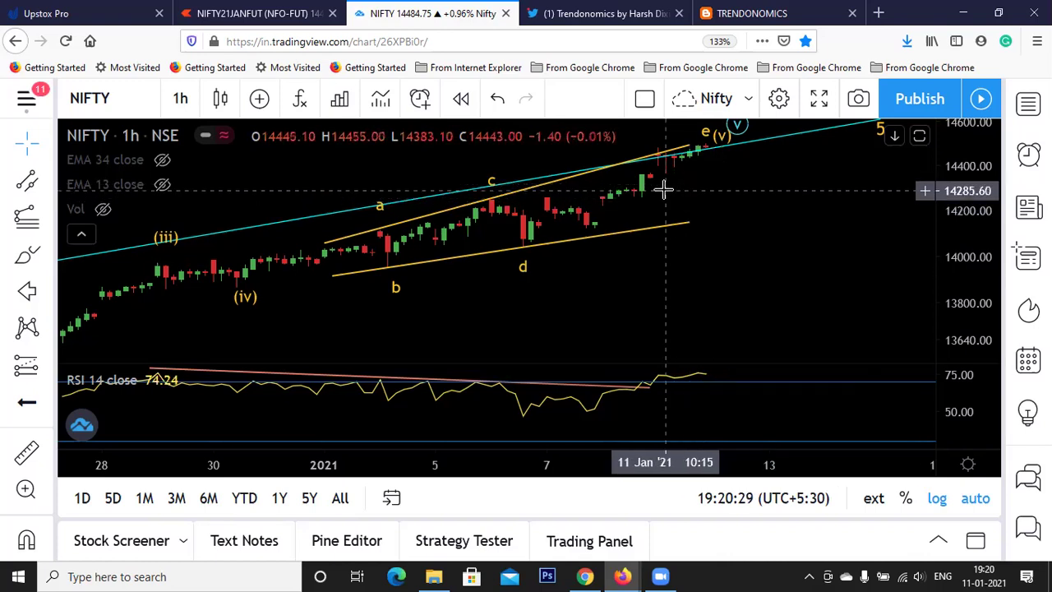
scroll(740, 312, "down", 3)
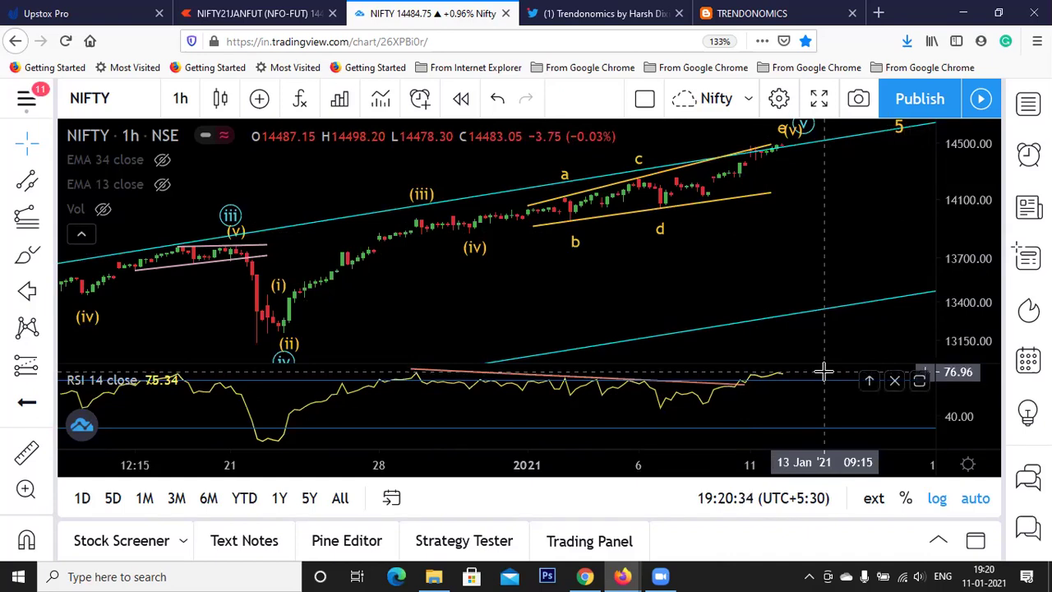
scroll(824, 372, "down", 1)
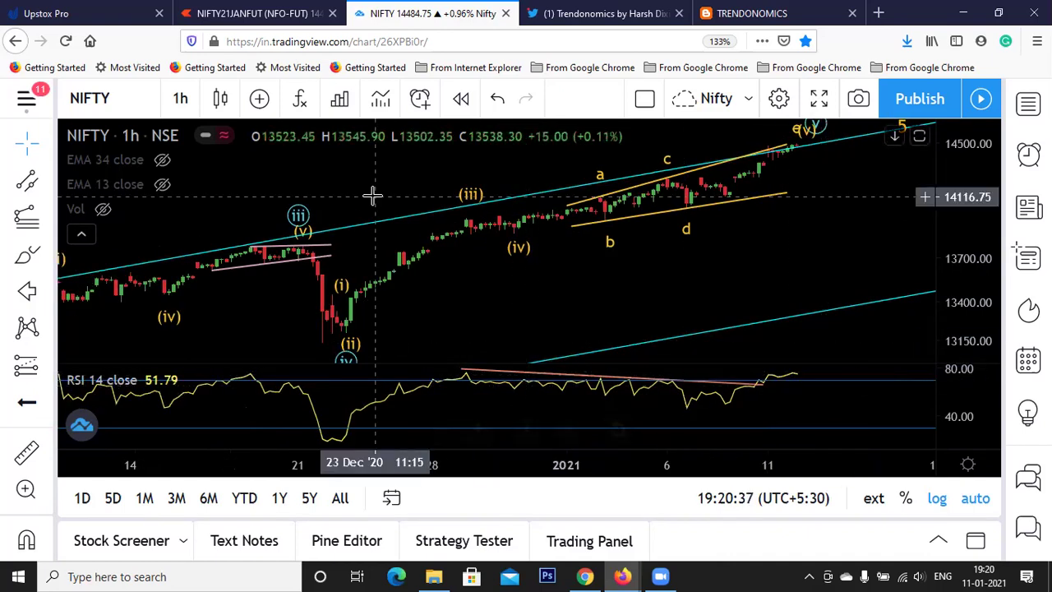
Return the NIFTY chart to the 1 day interval and inspect the latest candles near waves iii, iv and v.
left_click(180, 97)
scroll(239, 460, "down", 3)
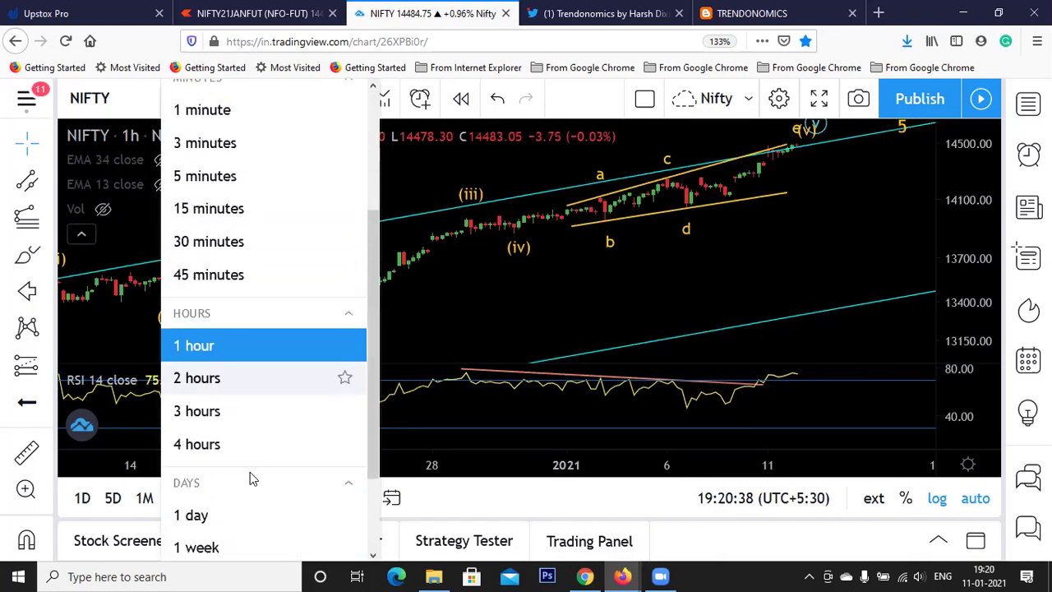
left_click(214, 502)
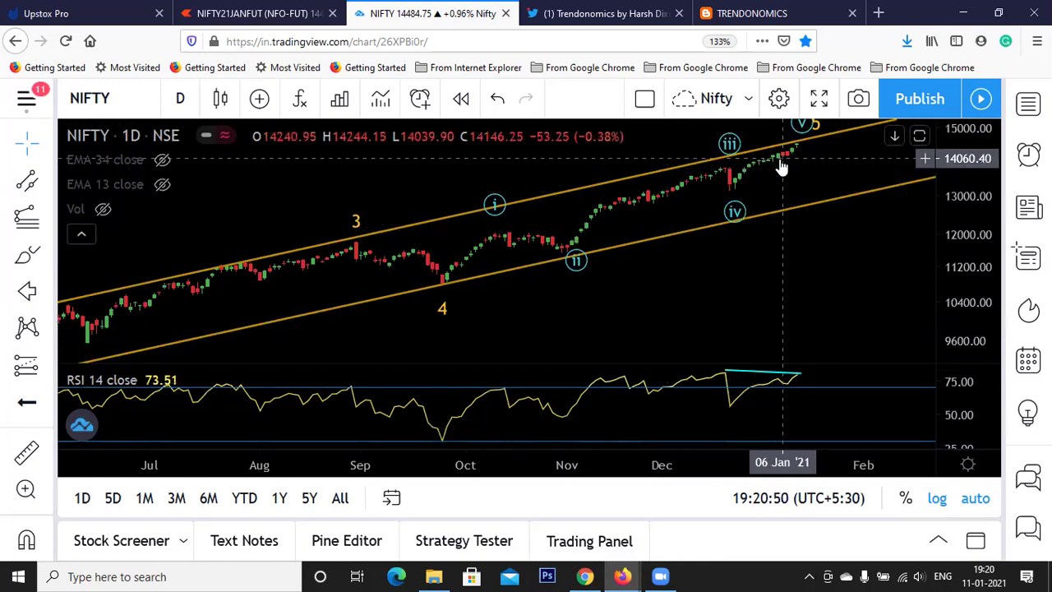
left_click(729, 177)
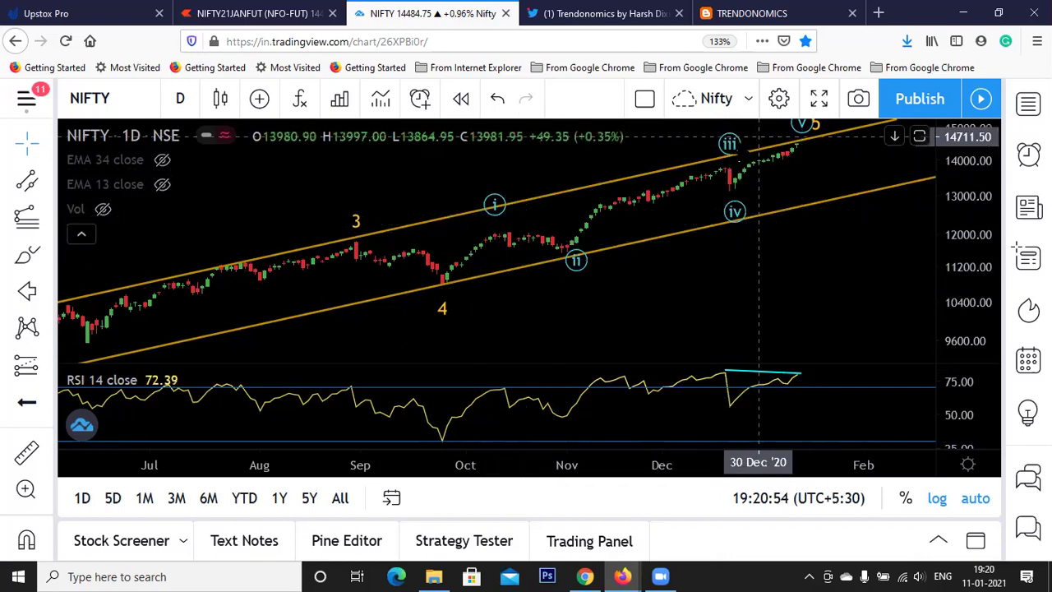
Examine the daily wave structure from wave 4 through waves i to v inside the rising channel.
left_click(471, 296)
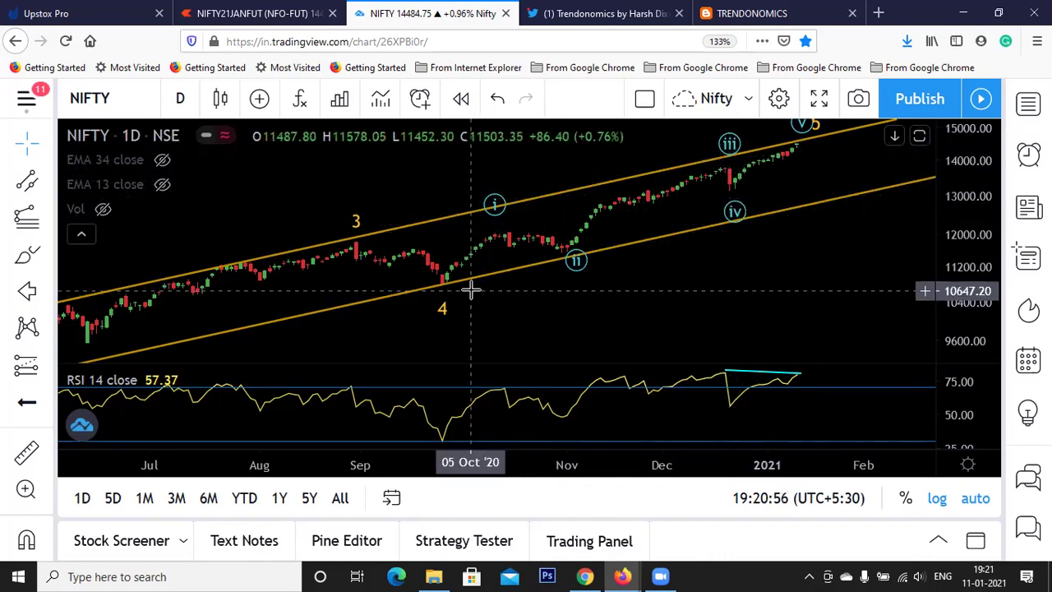
scroll(471, 290, "down", 1)
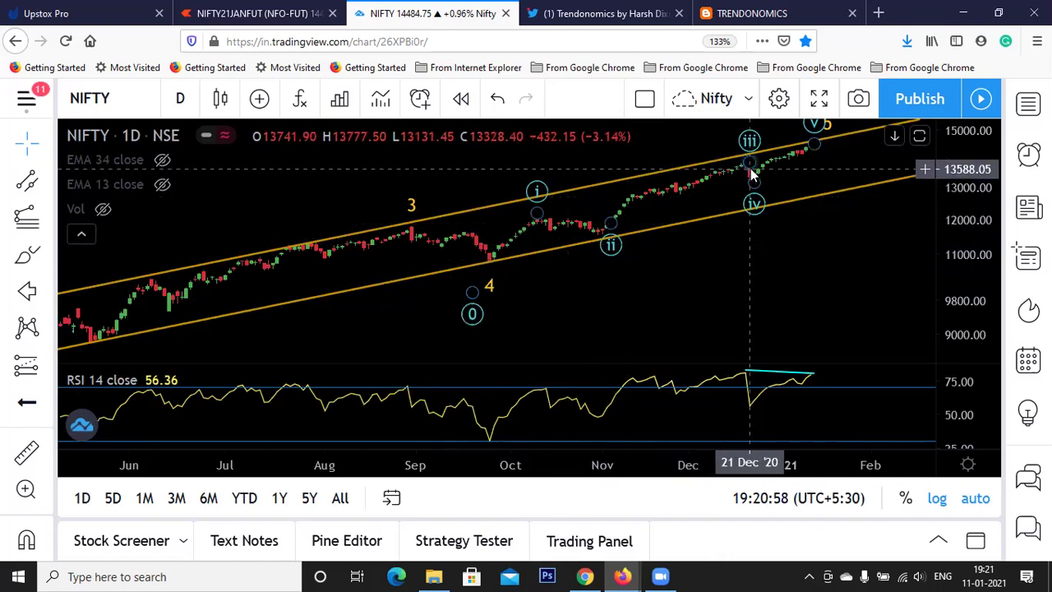
scroll(682, 226, "up", 1)
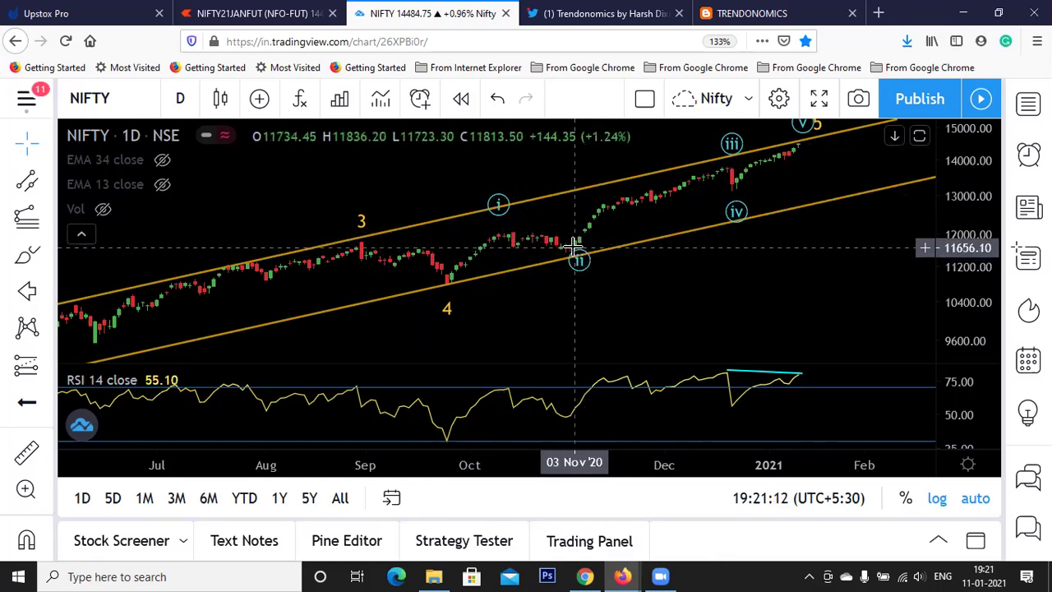
scroll(585, 247, "up", 1)
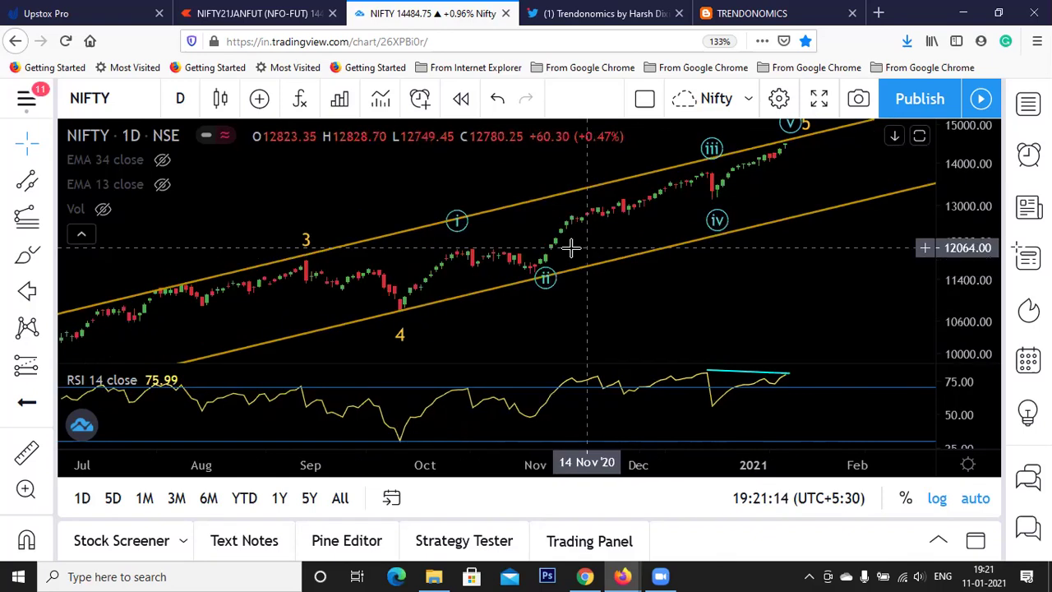
scroll(547, 243, "down", 1)
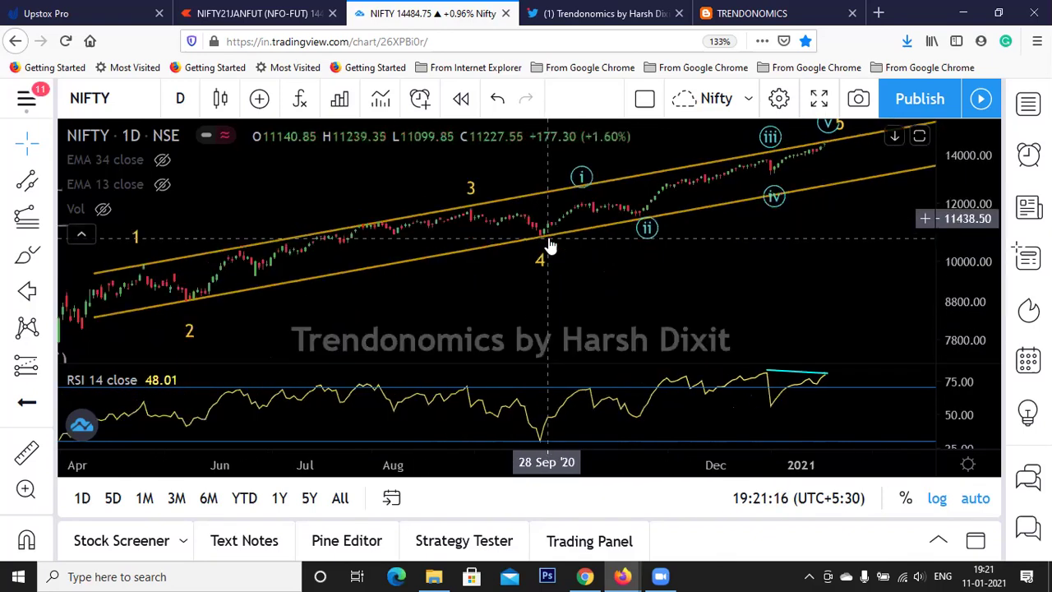
scroll(616, 240, "down", 1)
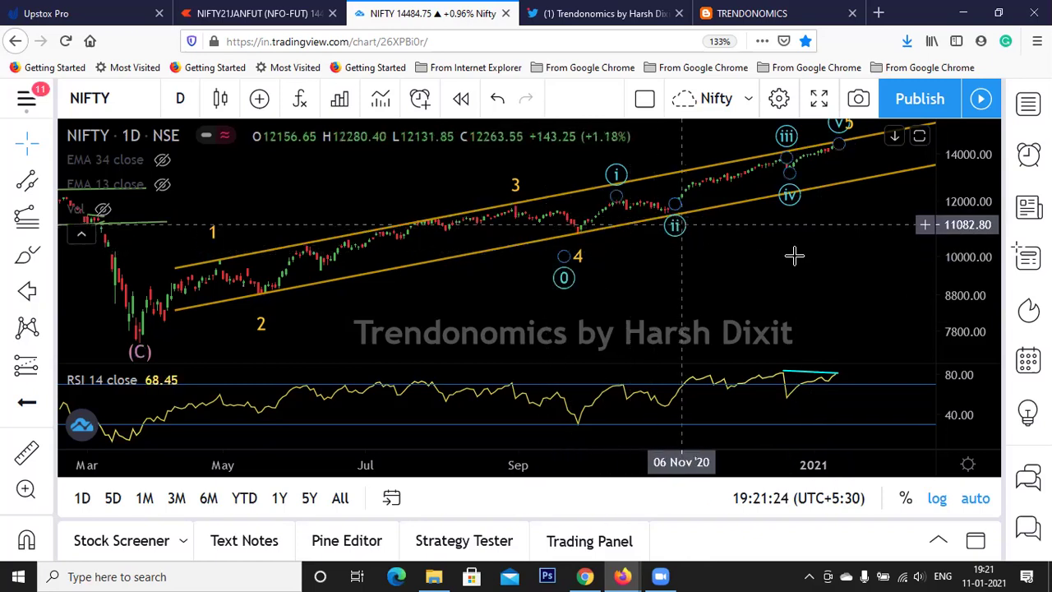
scroll(836, 211, "up", 6)
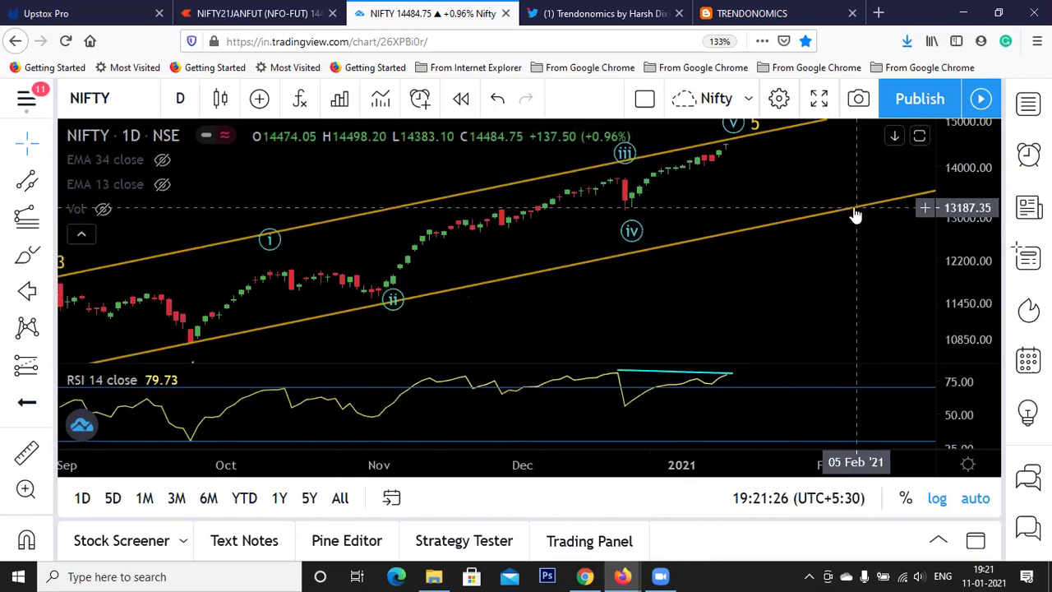
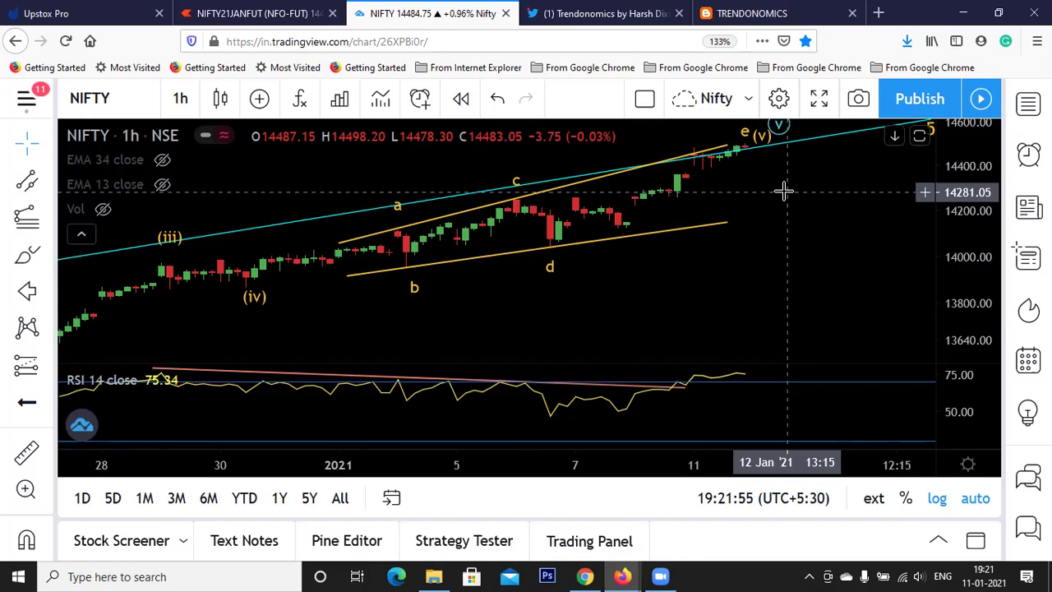
Inspect the 1 hour chart's a-b-c-d-e wedge and its two converging trendlines up to the latest candles.
scroll(663, 275, "down", 5)
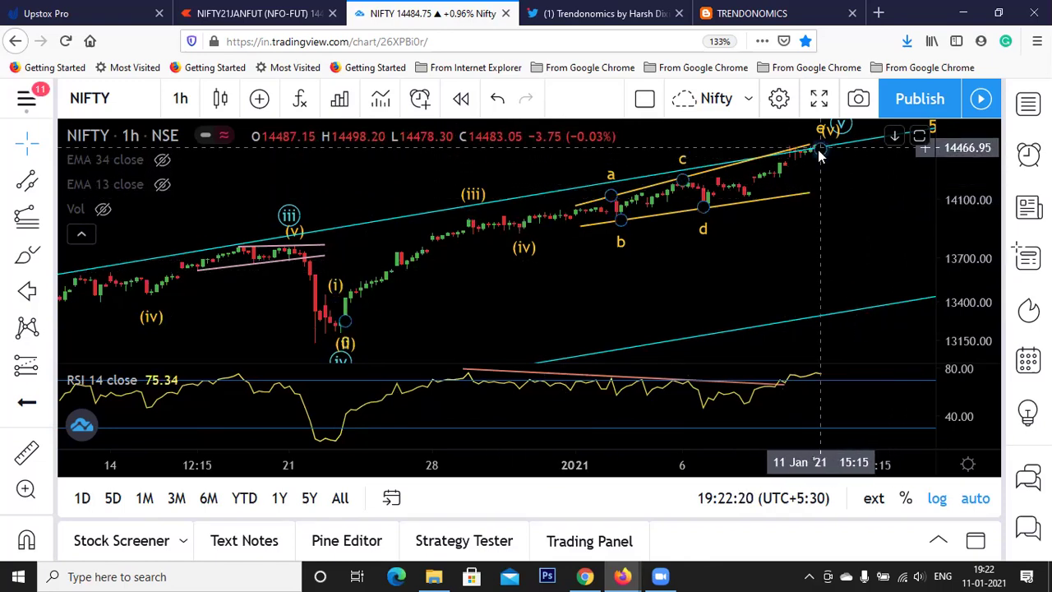
scroll(820, 156, "up", 1)
scroll(832, 183, "up", 1)
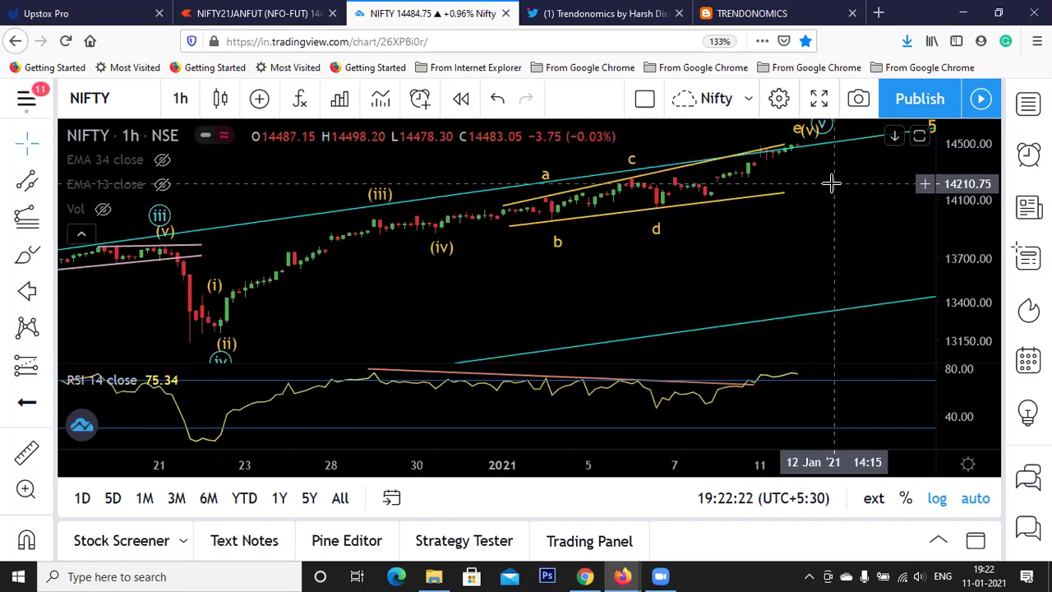
scroll(832, 183, "up", 3)
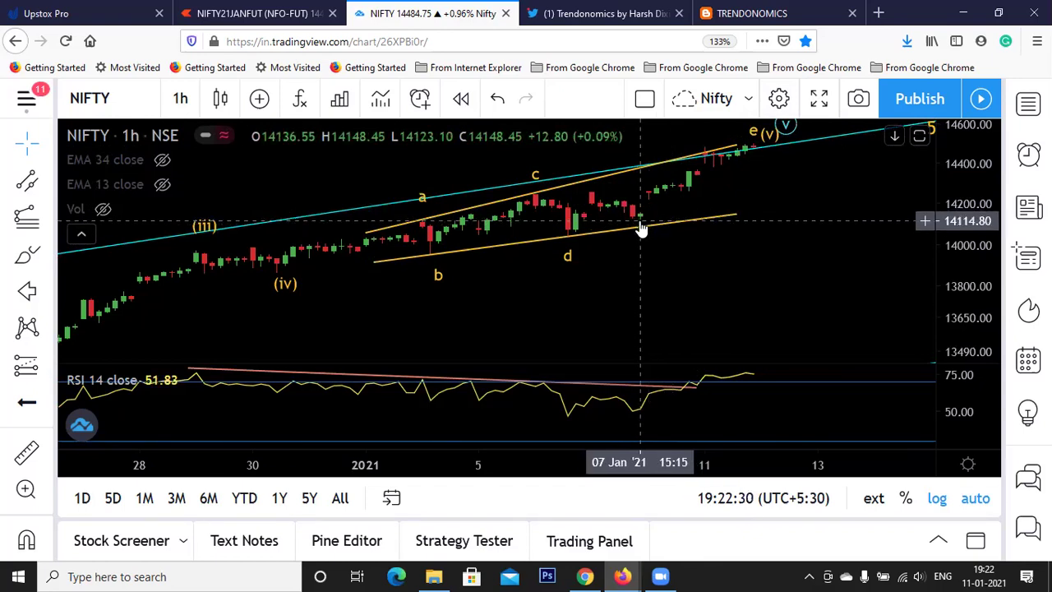
scroll(721, 197, "up", 1)
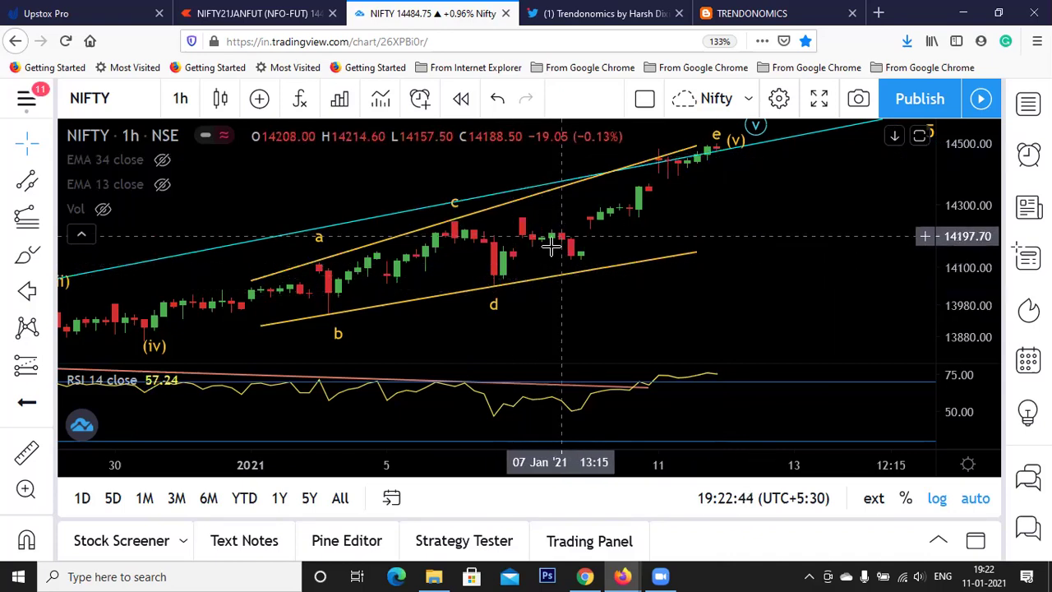
left_click(489, 296)
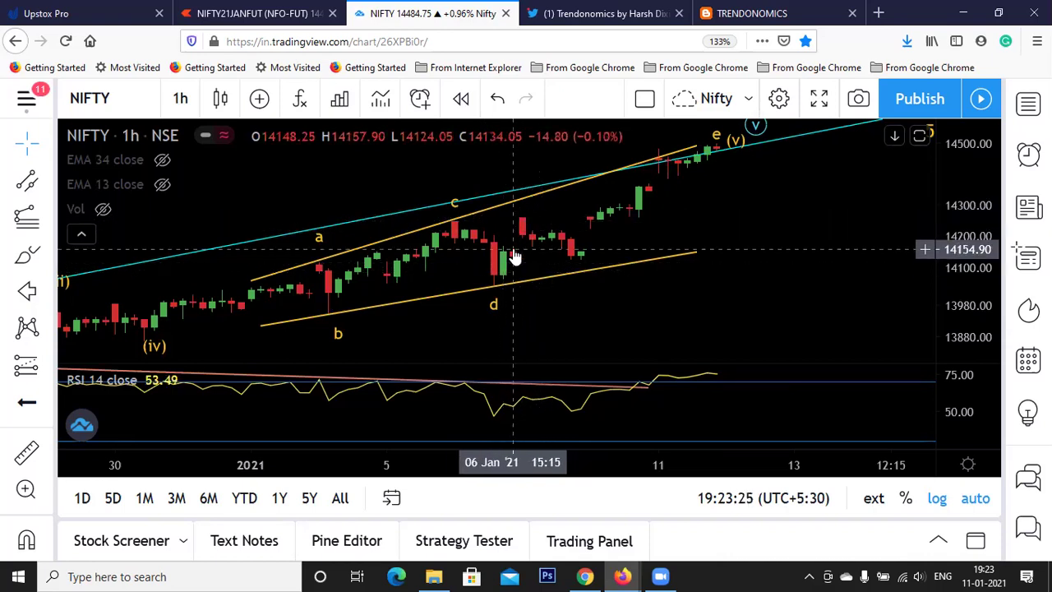
Move the yellow wave labels: (i) above wave a, (iii) to the latest high, and (iv) ahead of the latest candles.
scroll(411, 272, "down", 1)
scroll(263, 247, "down", 2)
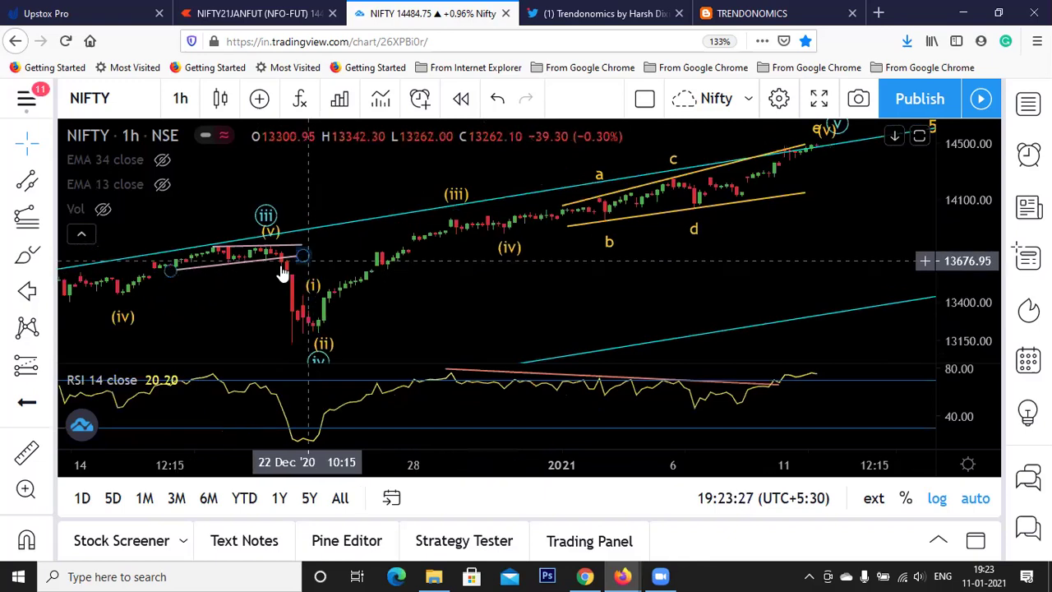
mouse_move(312, 286)
left_mouse_down()
mouse_move(427, 226)
mouse_move(579, 193)
mouse_move(582, 177)
left_mouse_up()
mouse_move(482, 213)
left_mouse_down()
mouse_move(403, 215)
mouse_move(493, 188)
mouse_move(804, 153)
left_mouse_up()
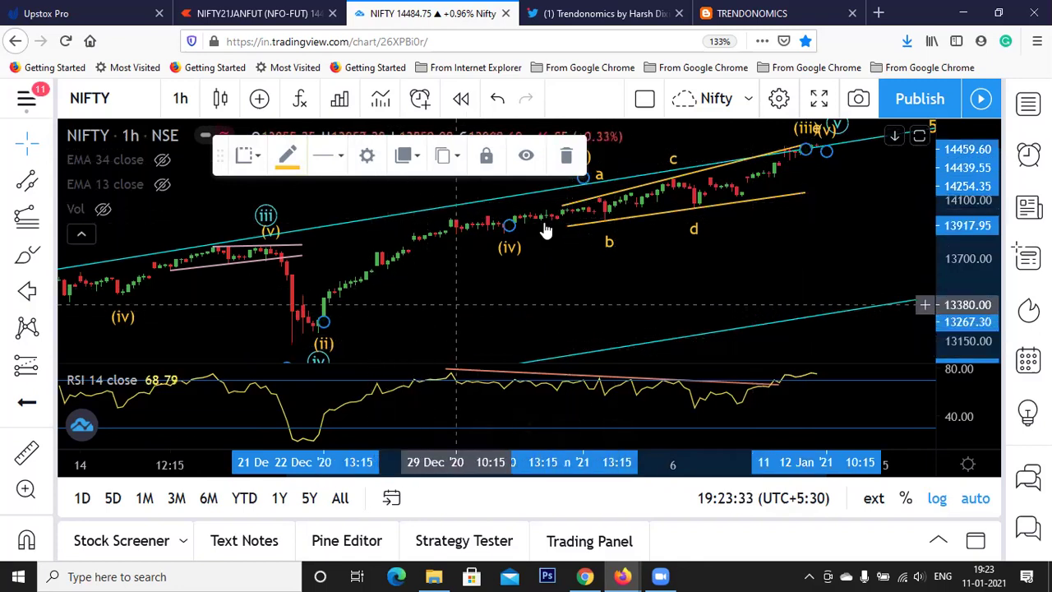
mouse_move(510, 224)
left_mouse_down()
mouse_move(888, 160)
mouse_move(895, 136)
left_mouse_up()
Reposition the yellow wave (ii) label below wave d, placing its point at about 13888 on 6 January.
scroll(877, 175, "up", 3)
scroll(312, 284, "down", 2)
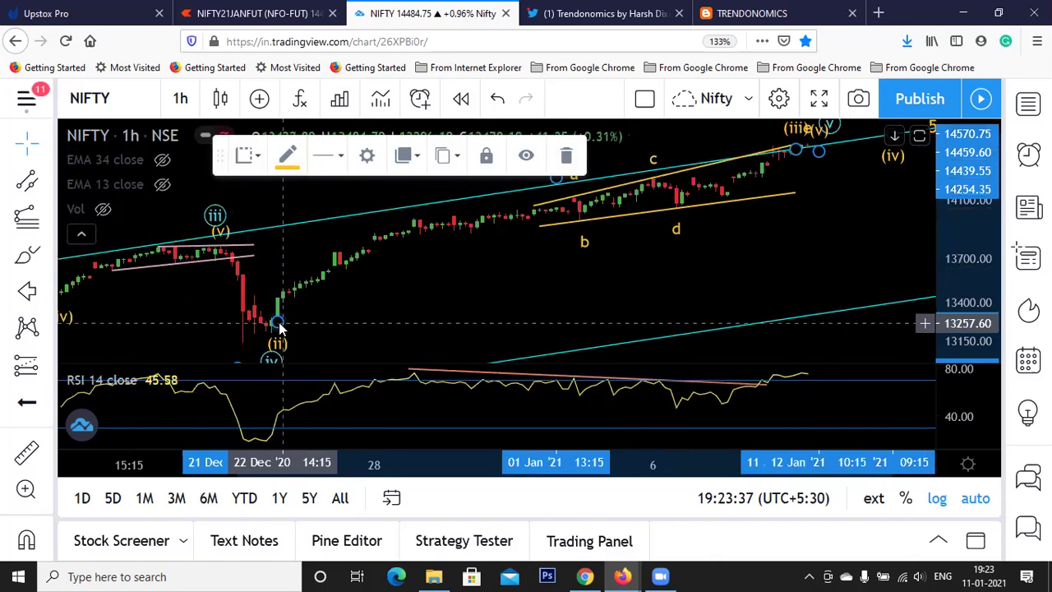
mouse_move(277, 344)
left_mouse_down()
mouse_move(658, 206)
mouse_move(670, 218)
left_mouse_up()
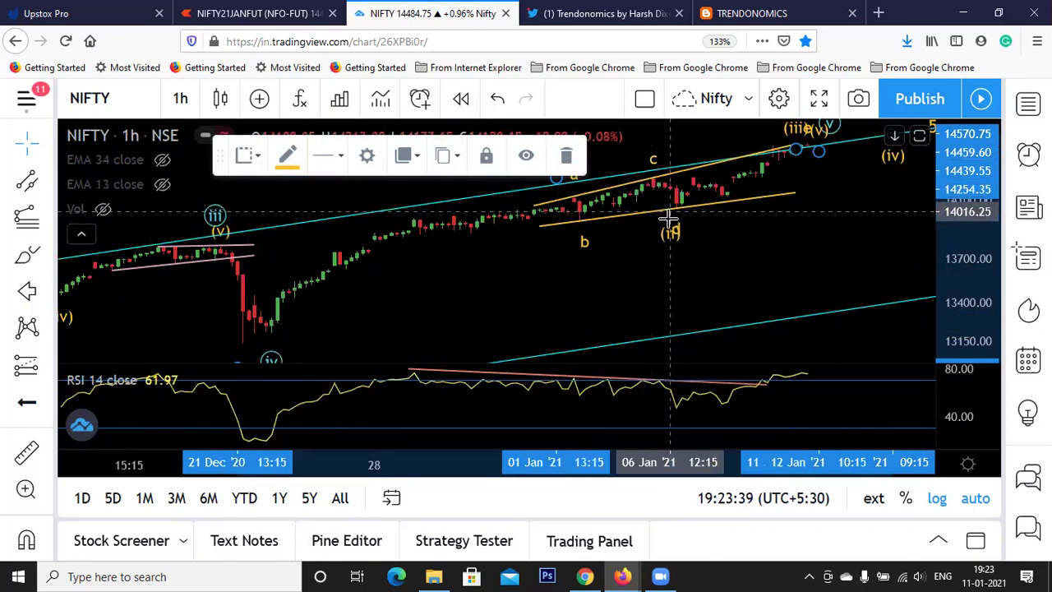
scroll(665, 224, "up", 2)
left_click(548, 227)
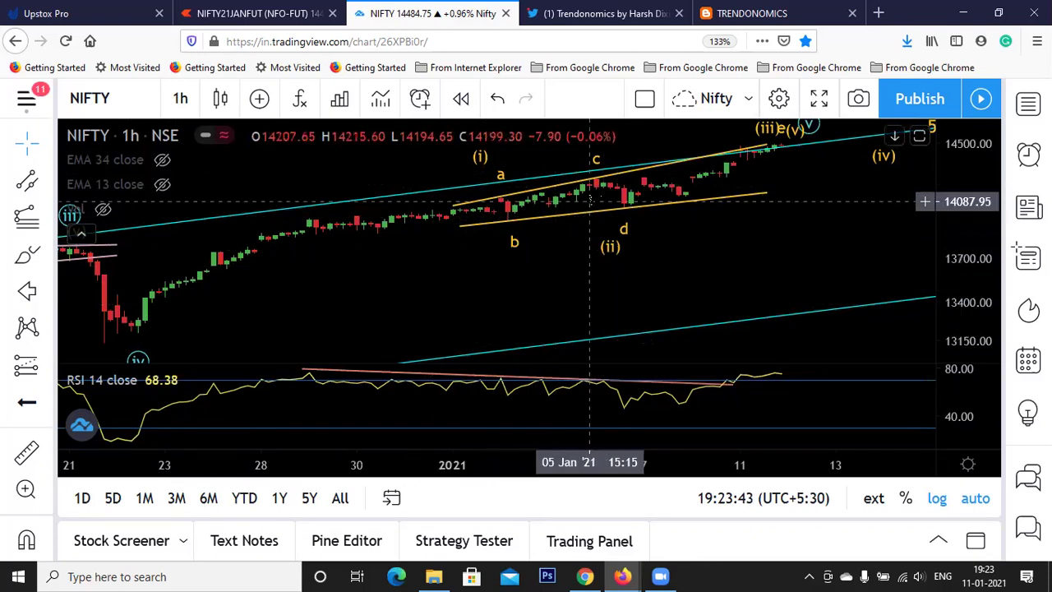
left_click(605, 248)
left_click_drag(607, 262, 625, 235)
scroll(658, 247, "up", 3)
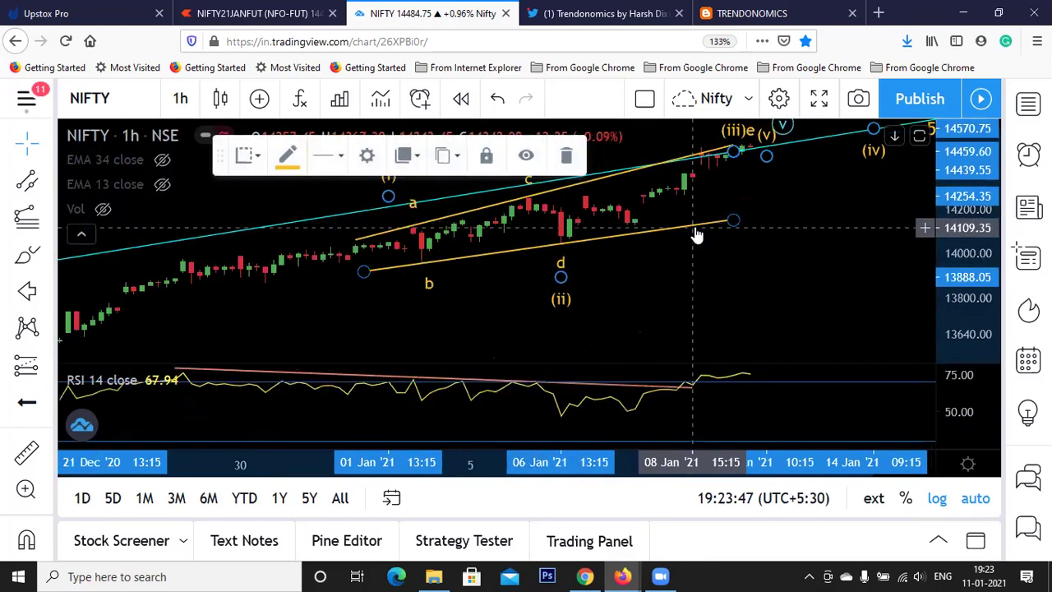
mouse_move(634, 296)
left_mouse_down()
mouse_move(810, 285)
mouse_move(627, 308)
left_mouse_up()
scroll(754, 284, "up", 1)
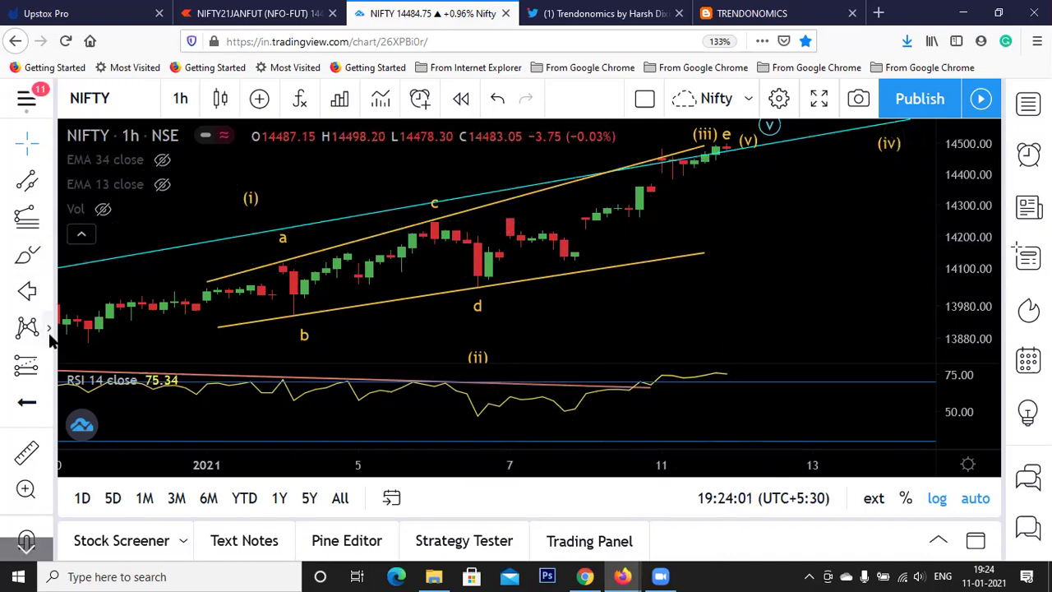
Draw an Elliott impulse wave from the wave d low, with i and ii on the 7 January swings and iii, iv, v projected past the latest candle.
left_click(49, 333)
left_click(62, 348)
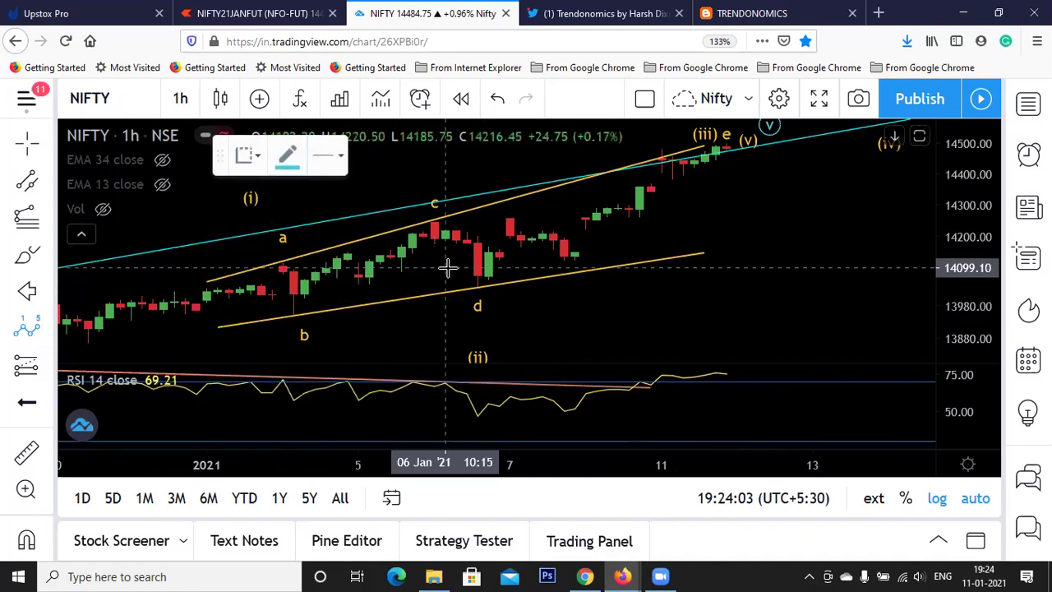
left_click(478, 284)
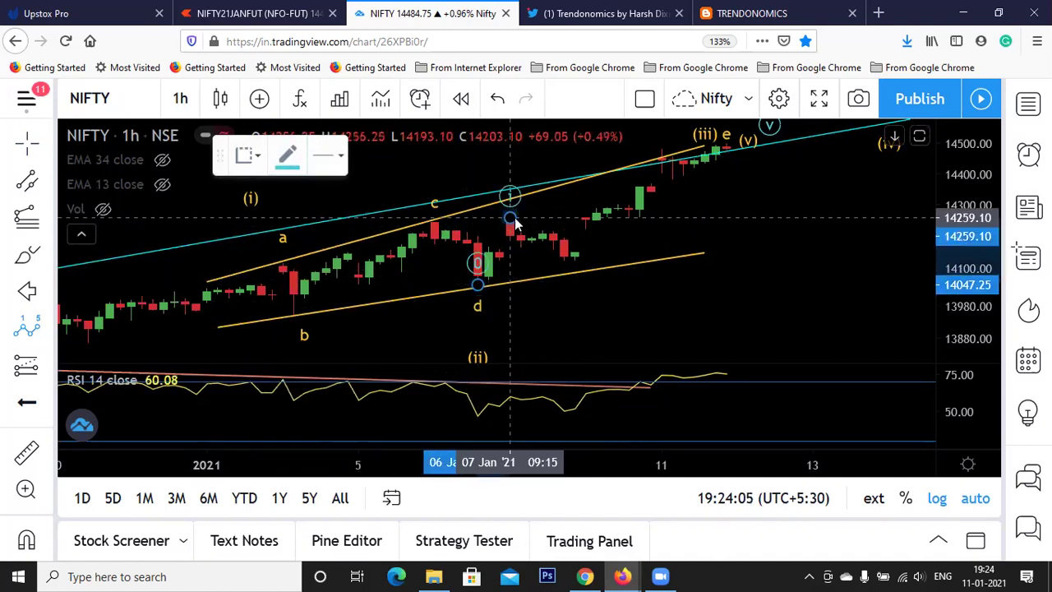
left_click(511, 218)
left_click(564, 261)
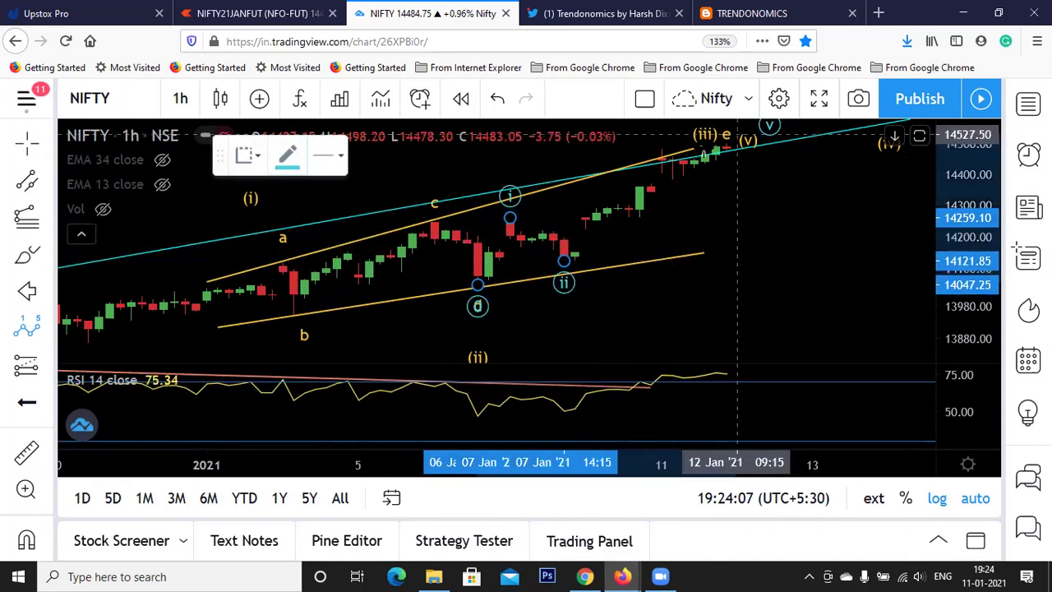
left_click(737, 141)
left_click(749, 186)
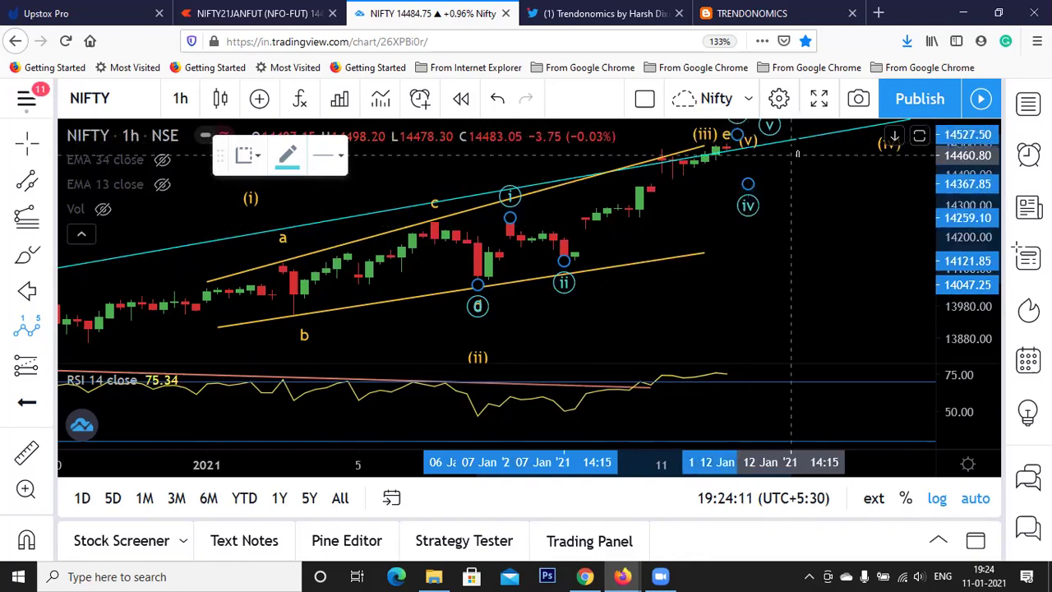
left_click(803, 137)
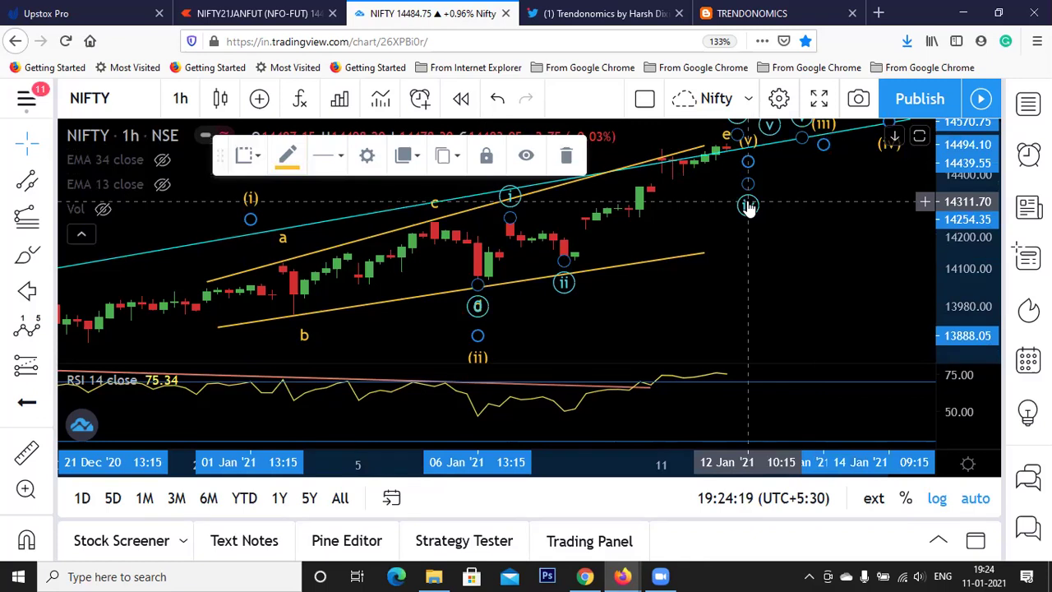
Delete the cyan i to v impulse wave that starts at the wave d low.
left_click(794, 212)
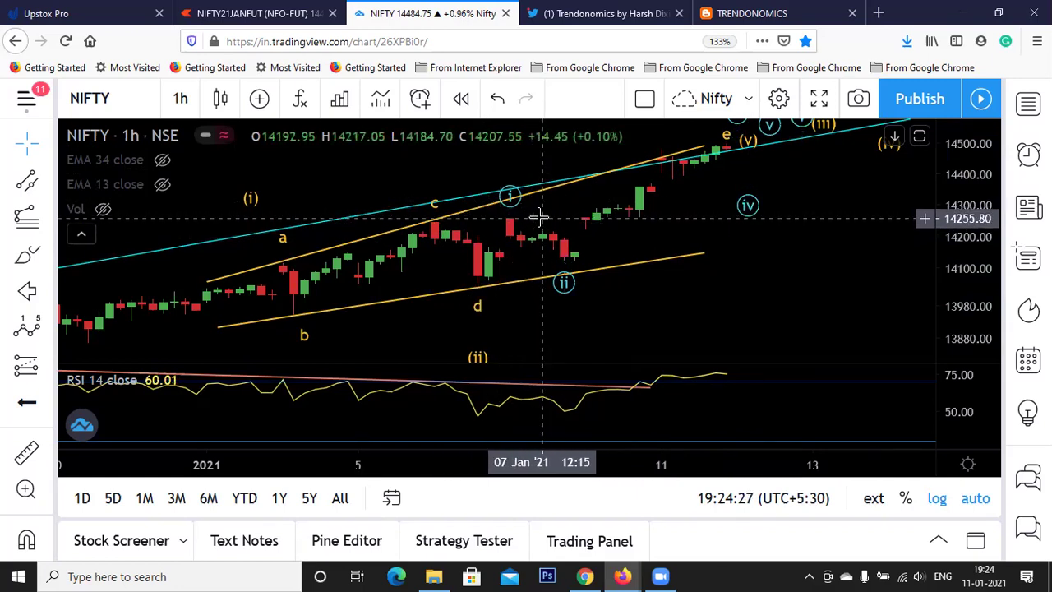
left_click(751, 220)
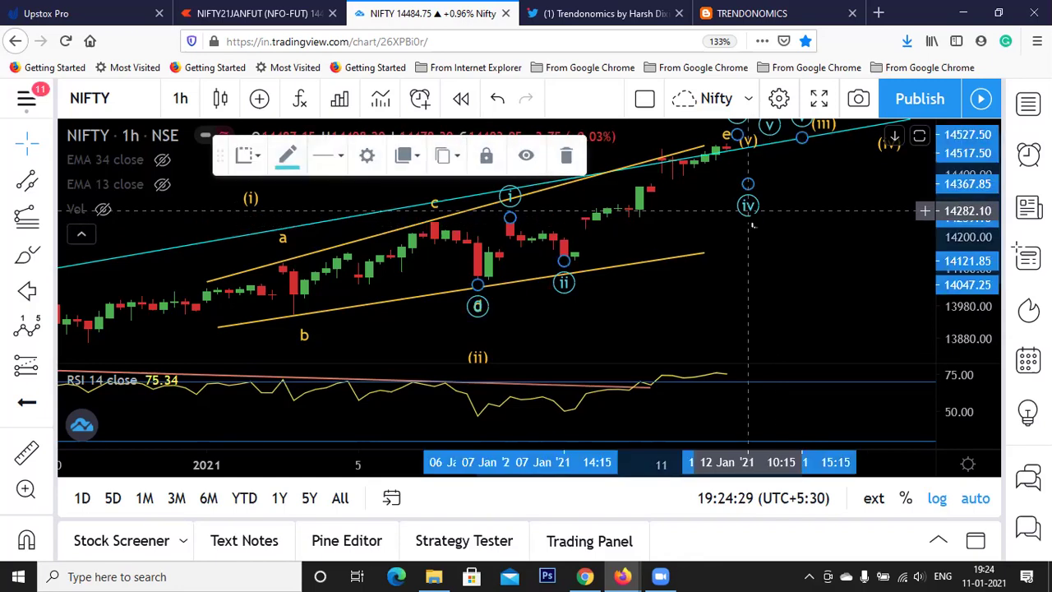
left_click(752, 222)
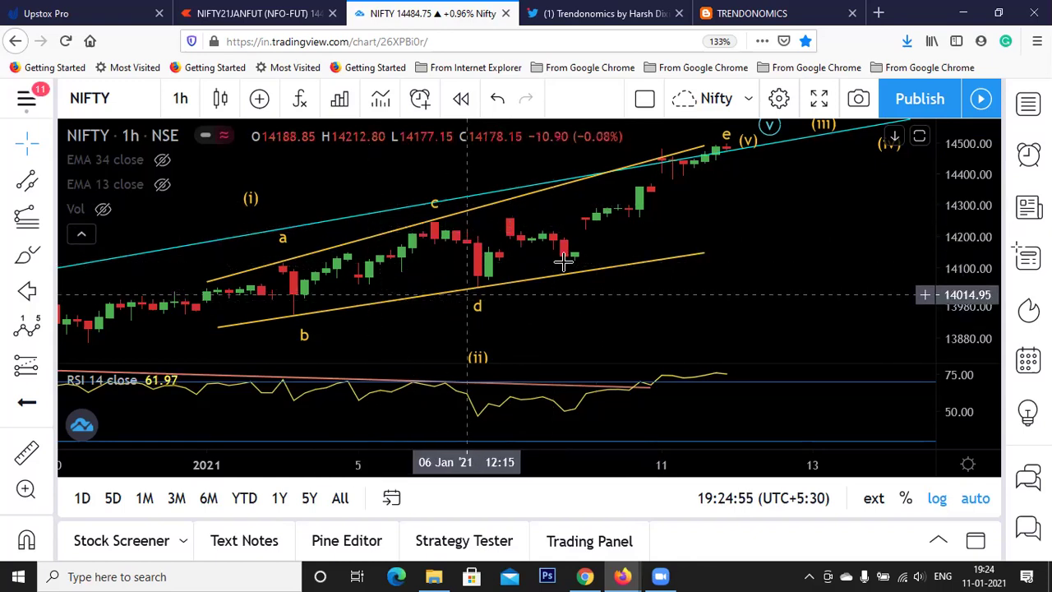
Examine the wedge's candles around 7 to 11 January and the projected (iii), (iv) and 5 labels.
scroll(527, 251, "down", 1)
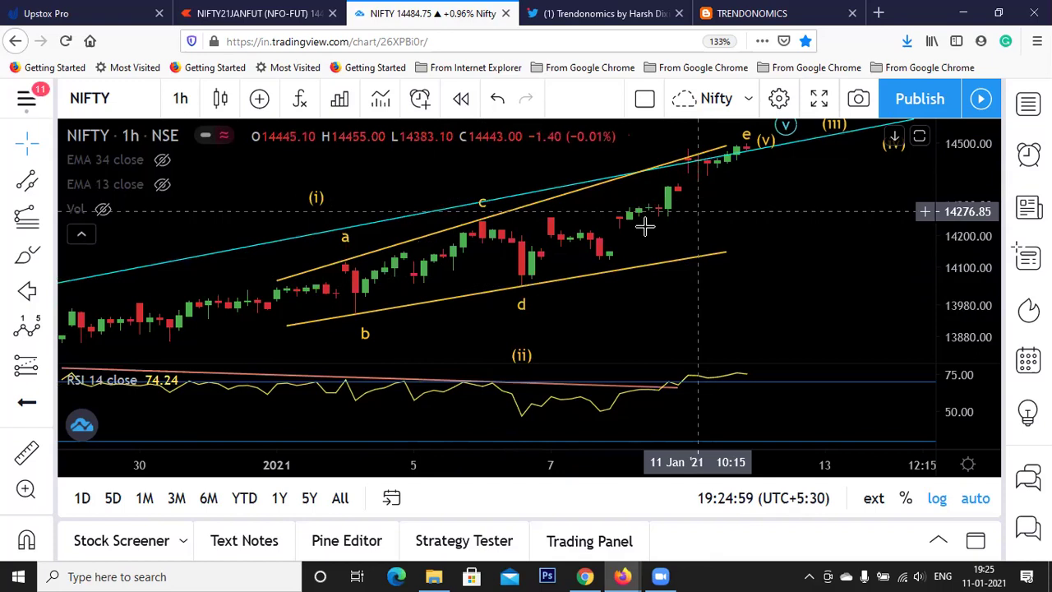
scroll(633, 230, "down", 1)
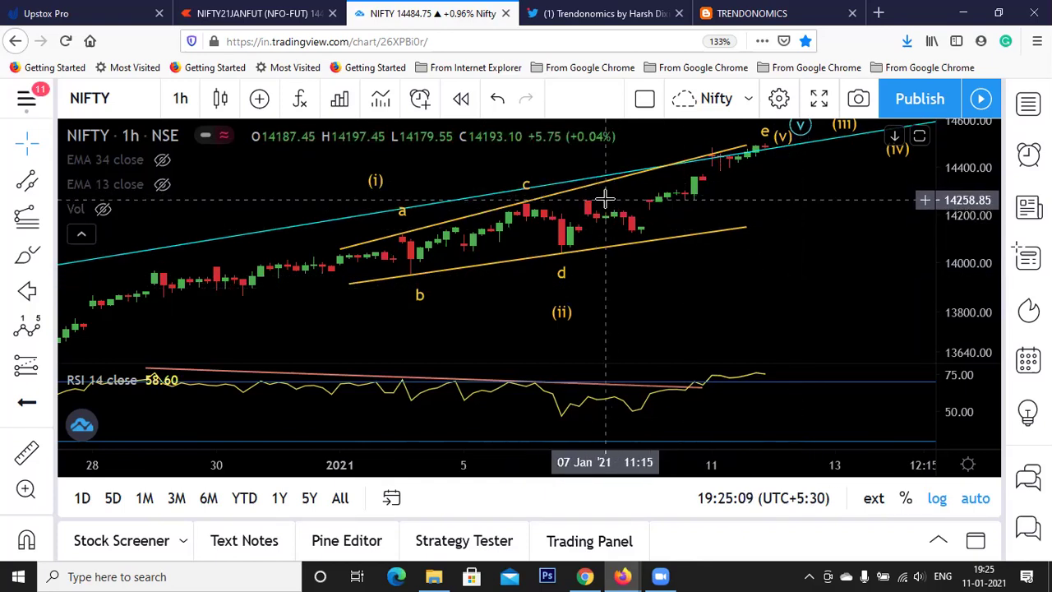
scroll(605, 199, "up", 2)
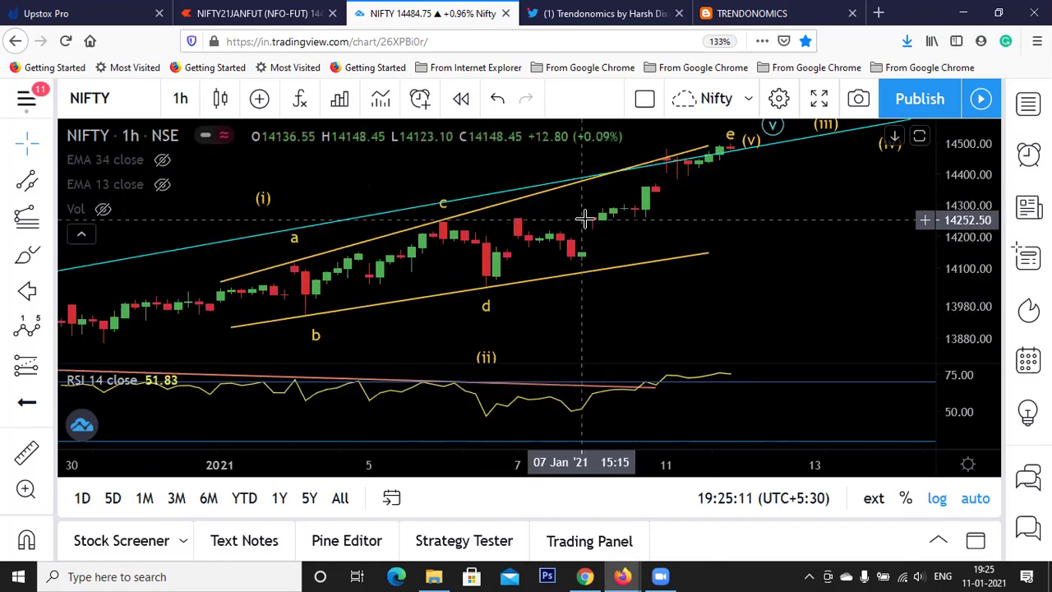
scroll(583, 217, "up", 1)
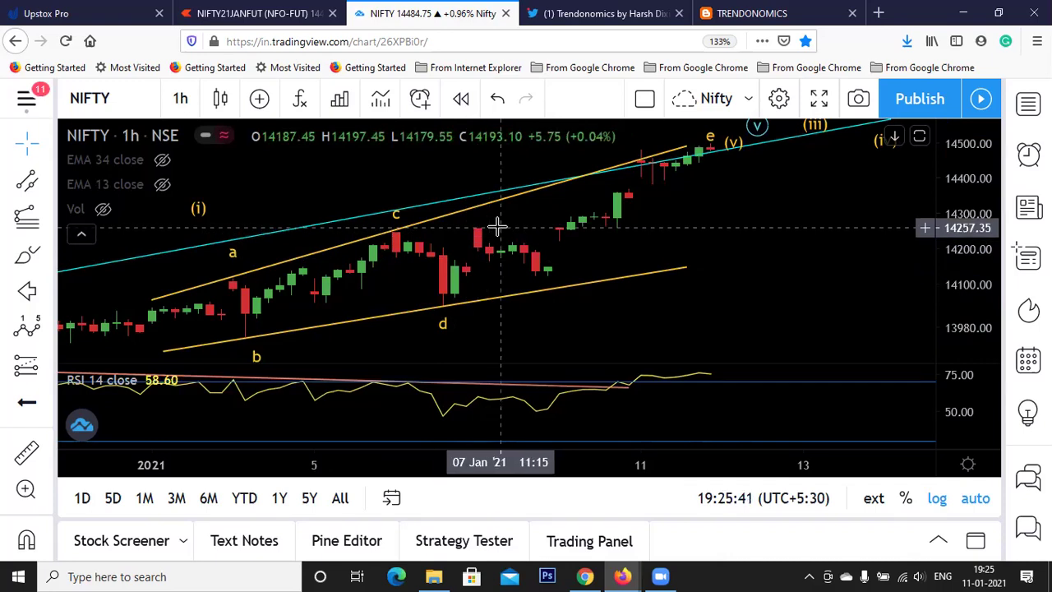
scroll(736, 207, "down", 1)
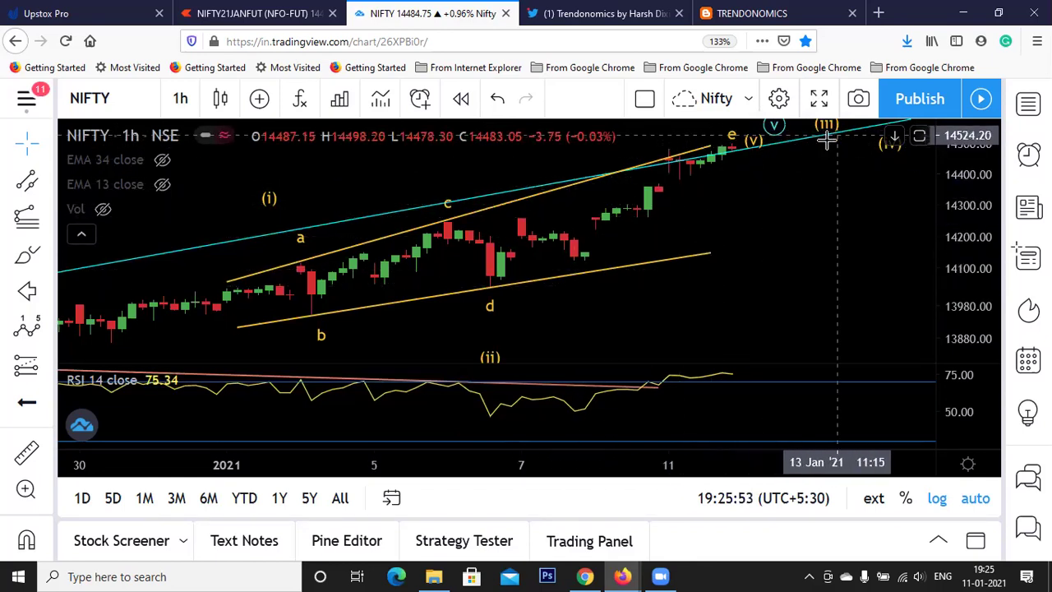
scroll(814, 148, "down", 1)
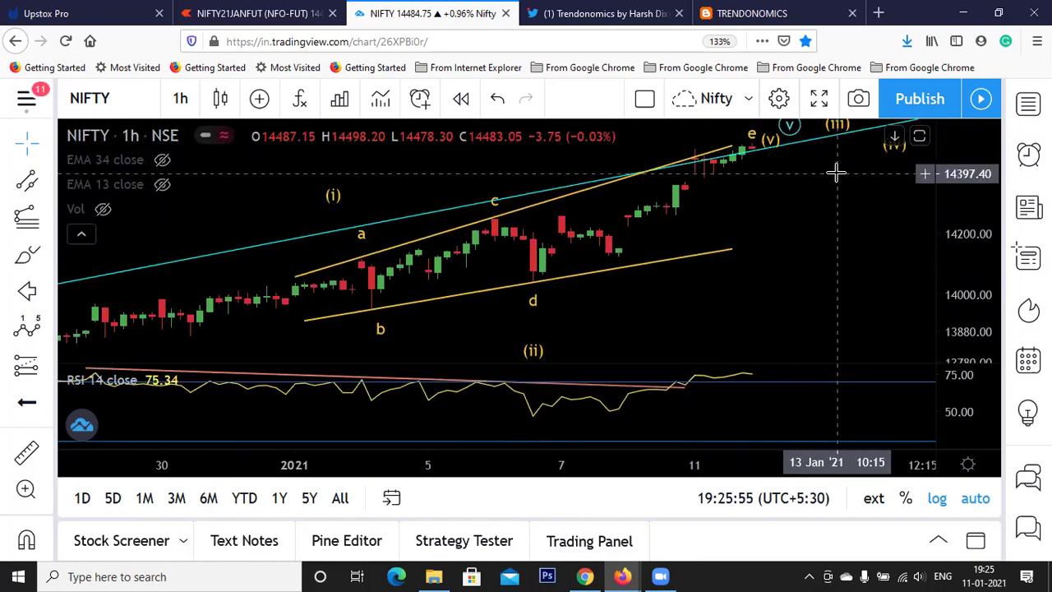
scroll(837, 173, "right", 2)
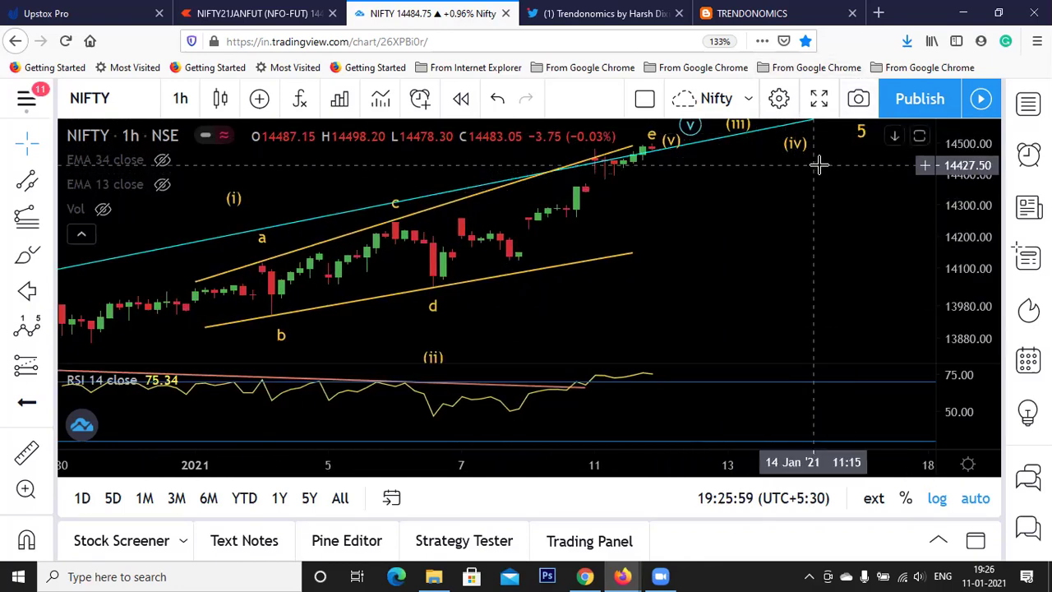
Examine NIFTY's hourly wave count back to November 2020, including the a to e wedge and the latest candles around 11 January.
scroll(838, 164, "down", 1)
scroll(779, 205, "down", 3)
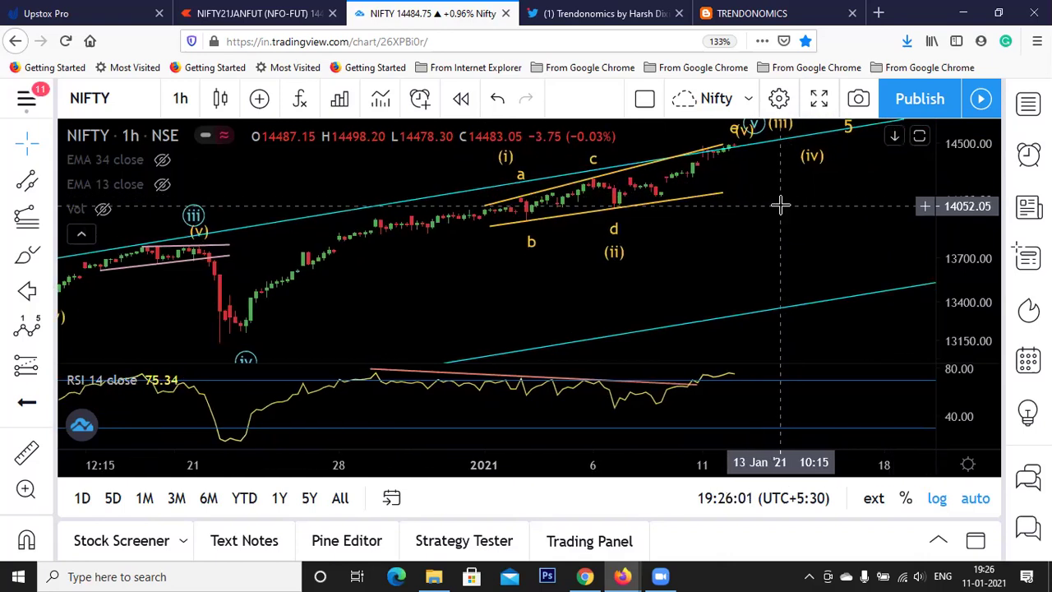
scroll(779, 205, "down", 2)
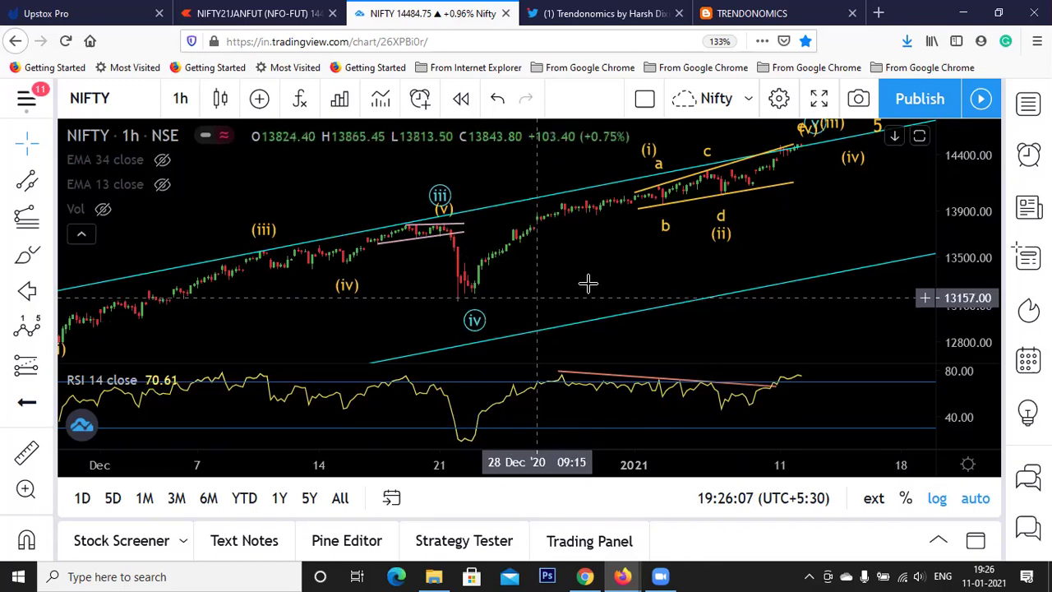
scroll(606, 282, "down", 3)
scroll(425, 268, "down", 4)
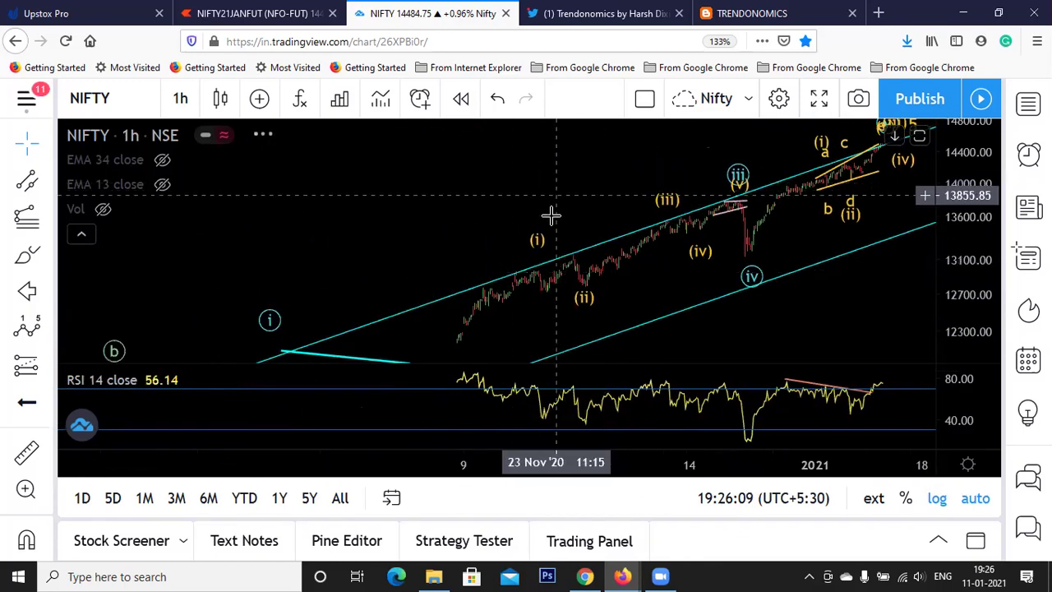
scroll(776, 251, "up", 1)
scroll(776, 250, "up", 4)
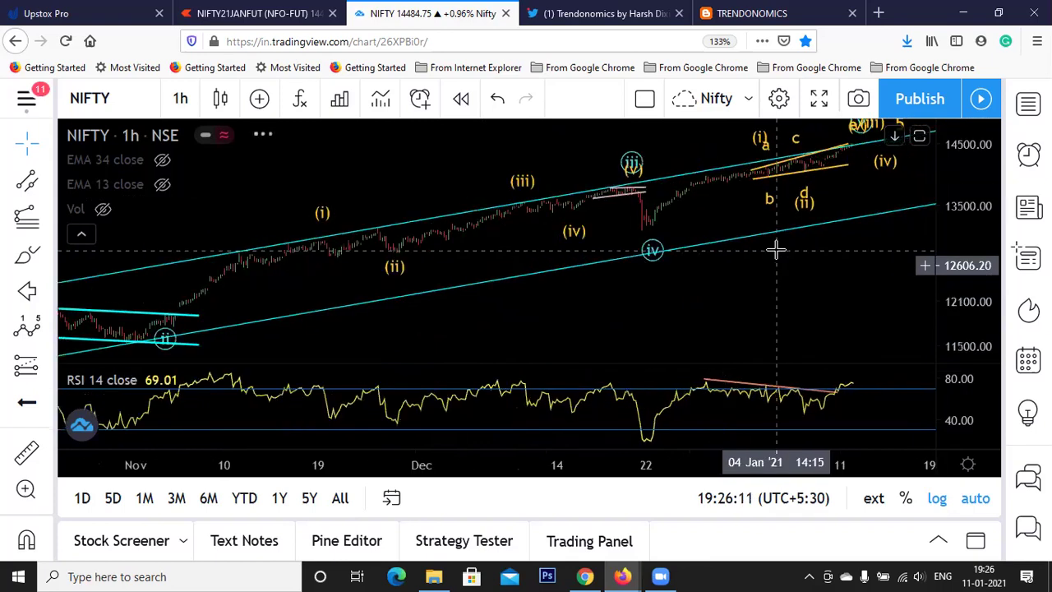
scroll(786, 244, "up", 1)
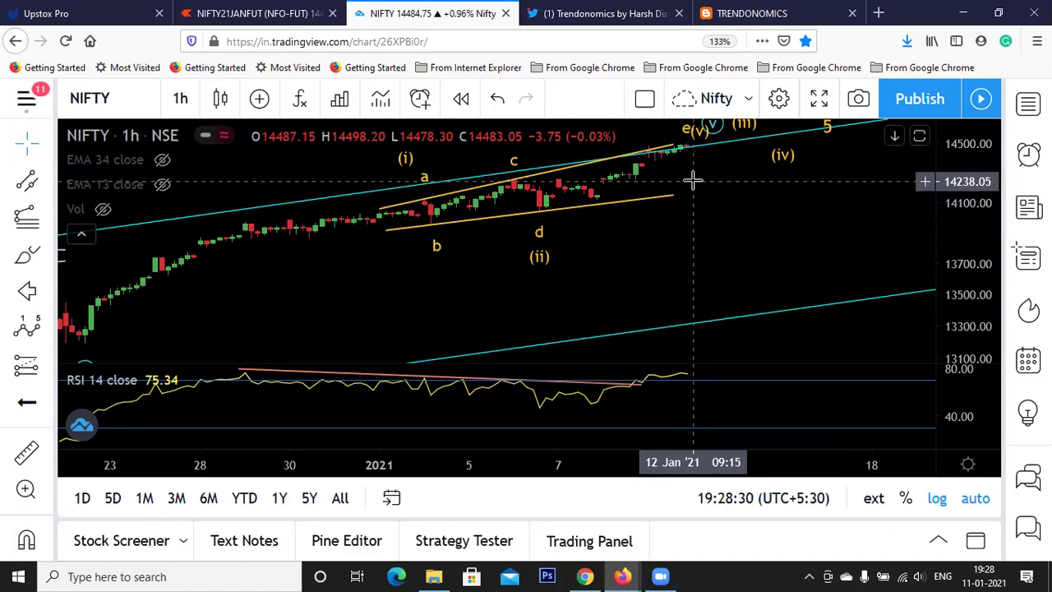
scroll(689, 175, "down", 1)
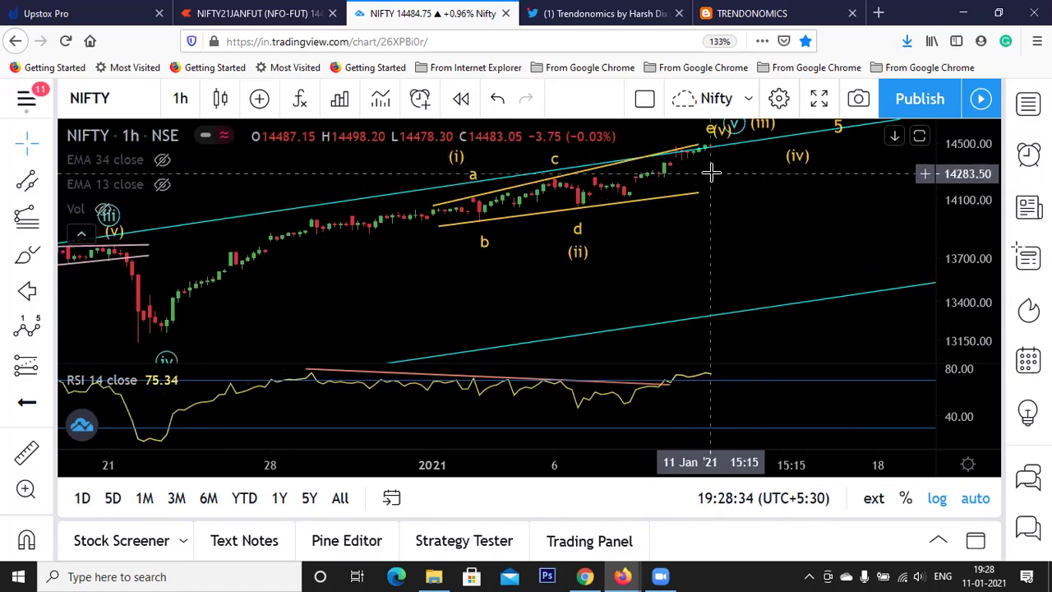
scroll(712, 165, "down", 1)
scroll(720, 192, "up", 3)
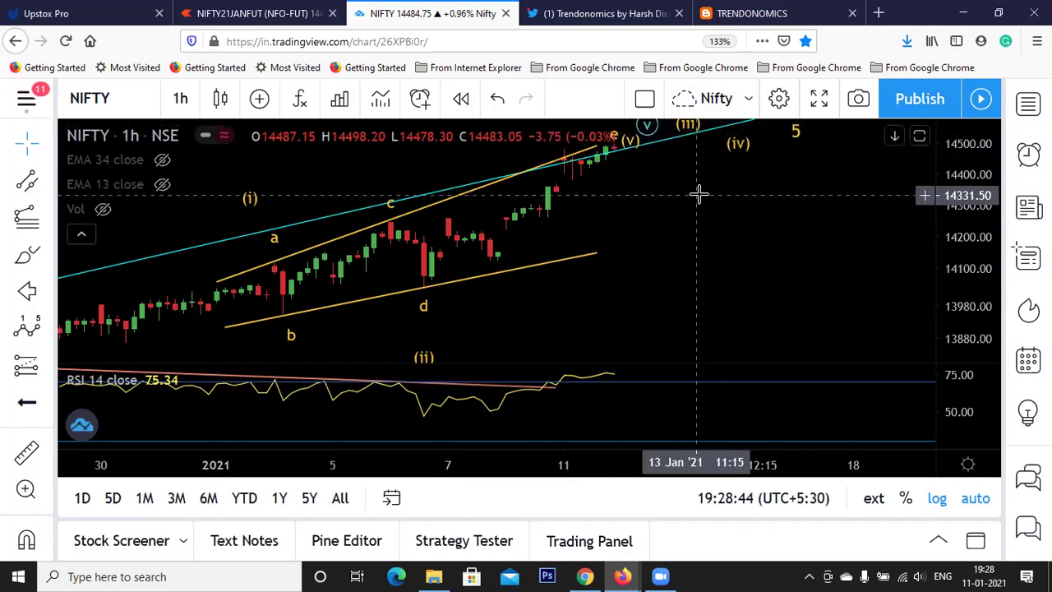
scroll(698, 194, "down", 3)
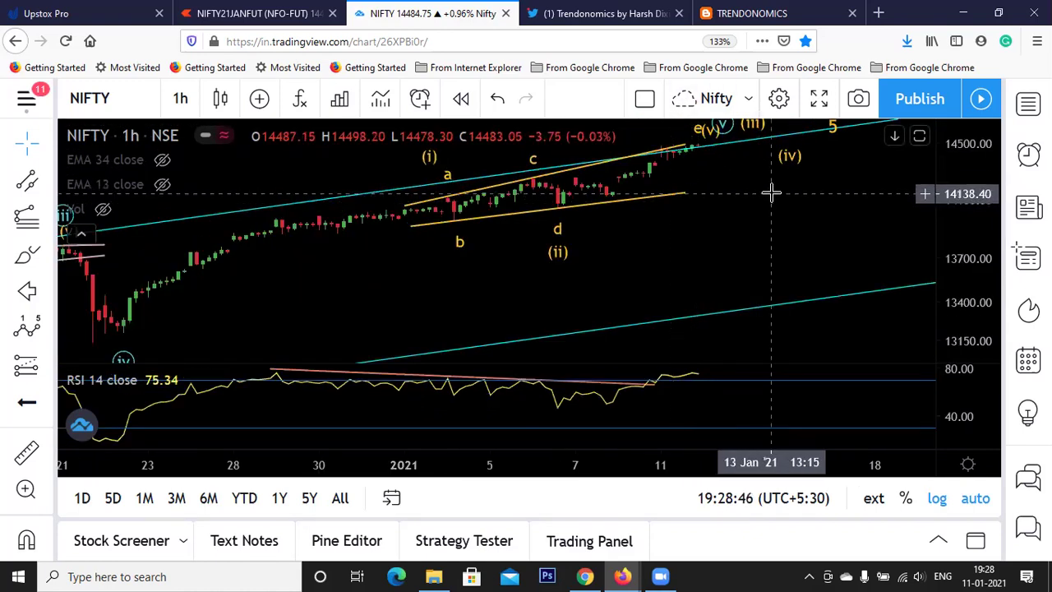
scroll(771, 193, "up", 1)
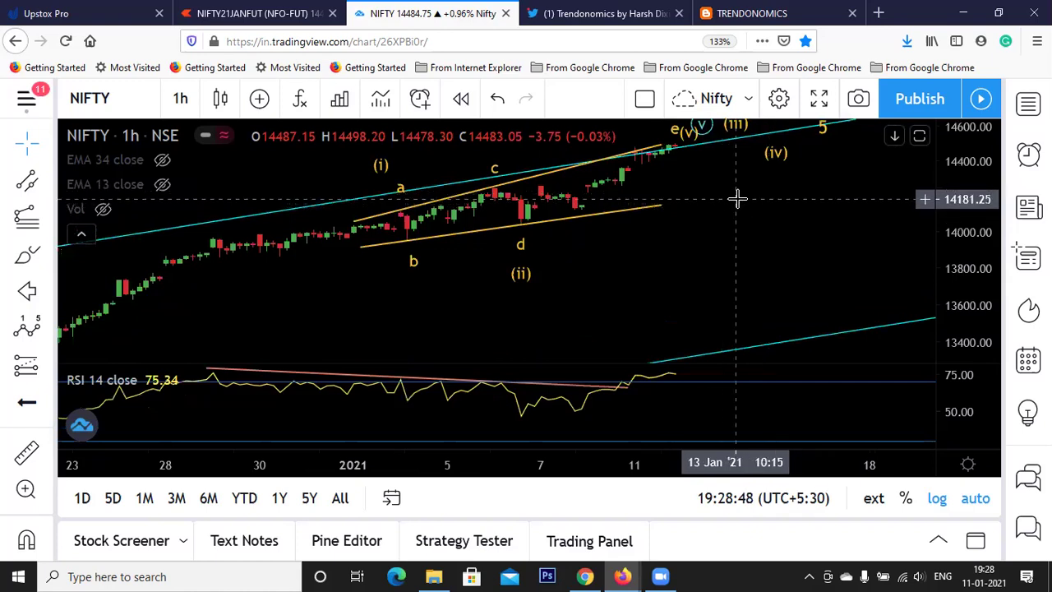
Load the NIFTY IT index (CNXIT) on the hourly chart and examine its wave count back to its start in spring 2020.
left_click(122, 106)
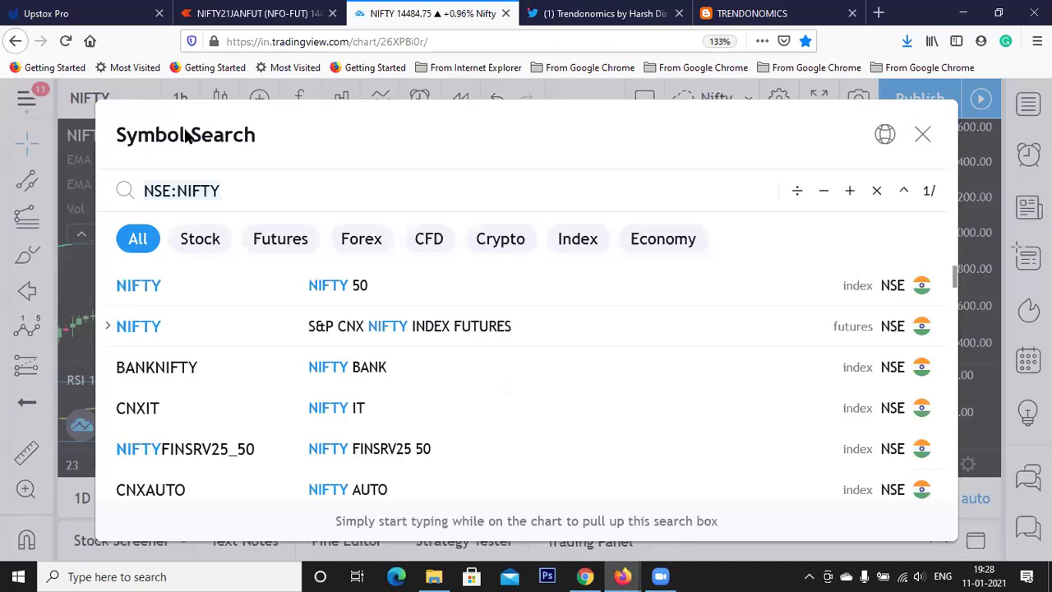
left_click(348, 408)
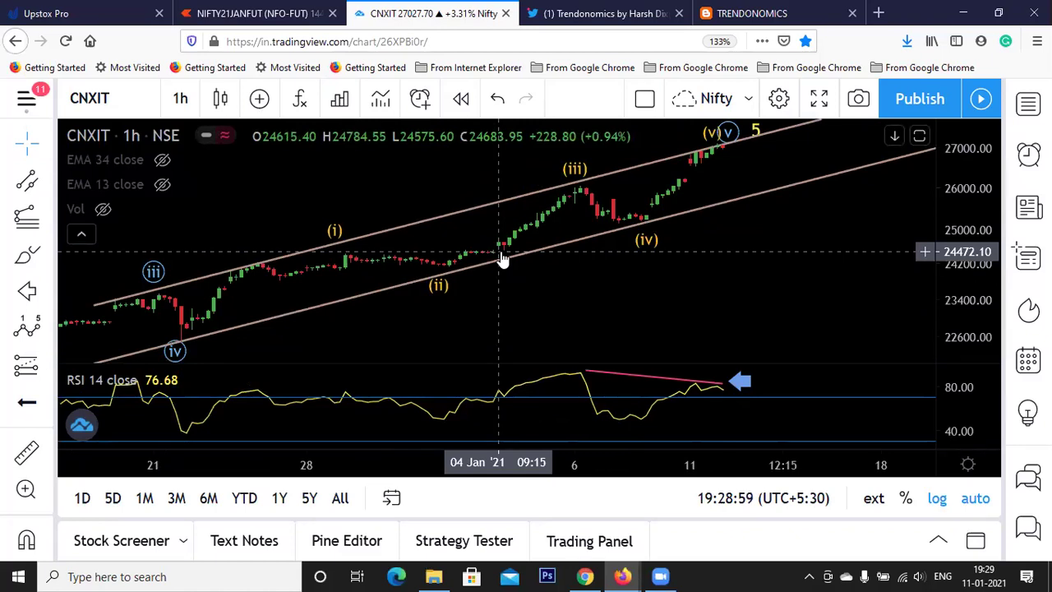
scroll(558, 284, "down", 1)
scroll(558, 282, "down", 1)
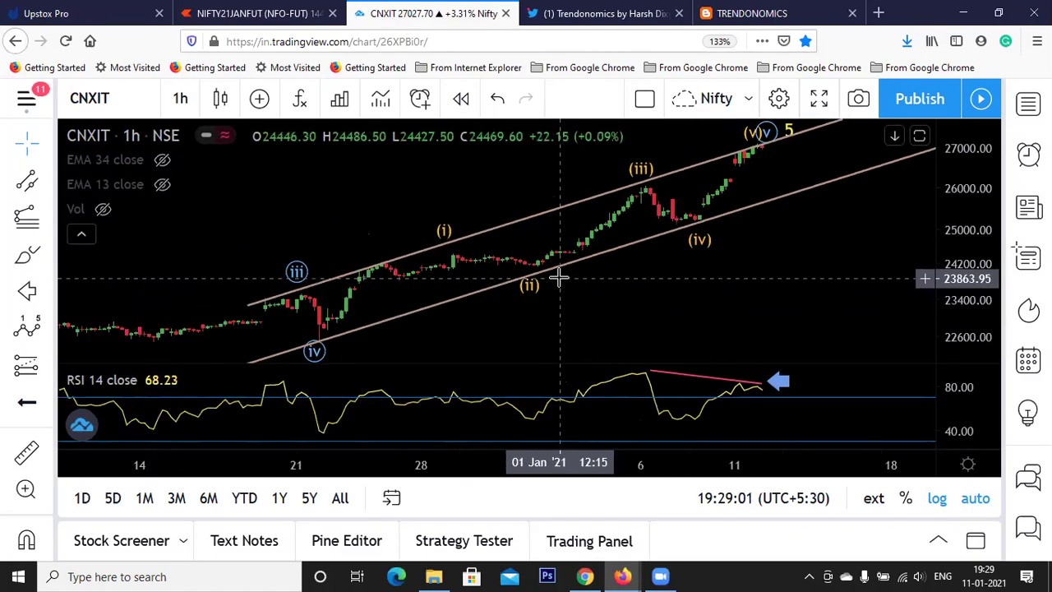
scroll(564, 281, "down", 1)
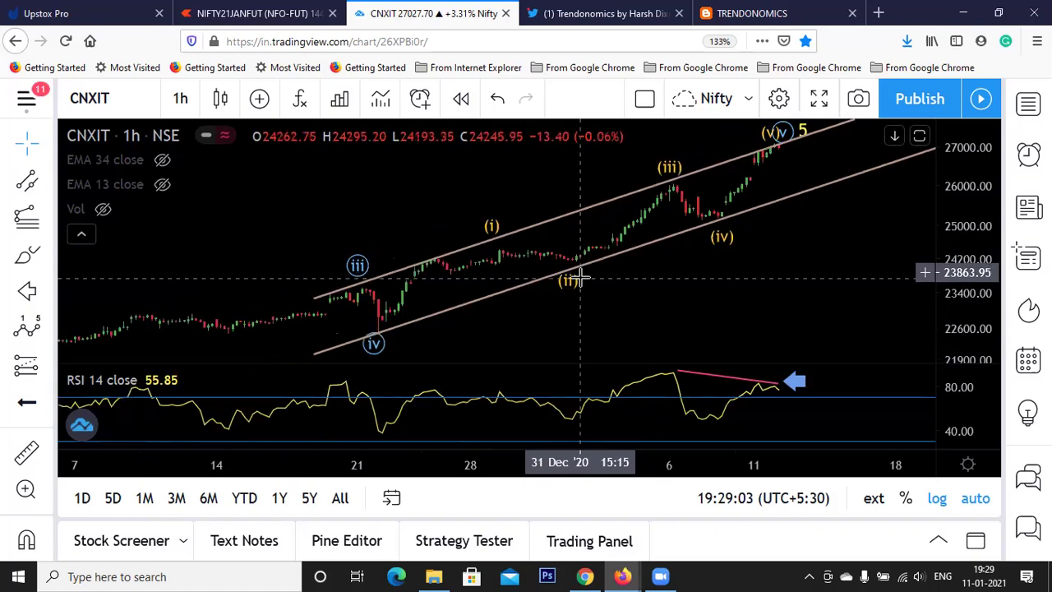
scroll(576, 286, "down", 2)
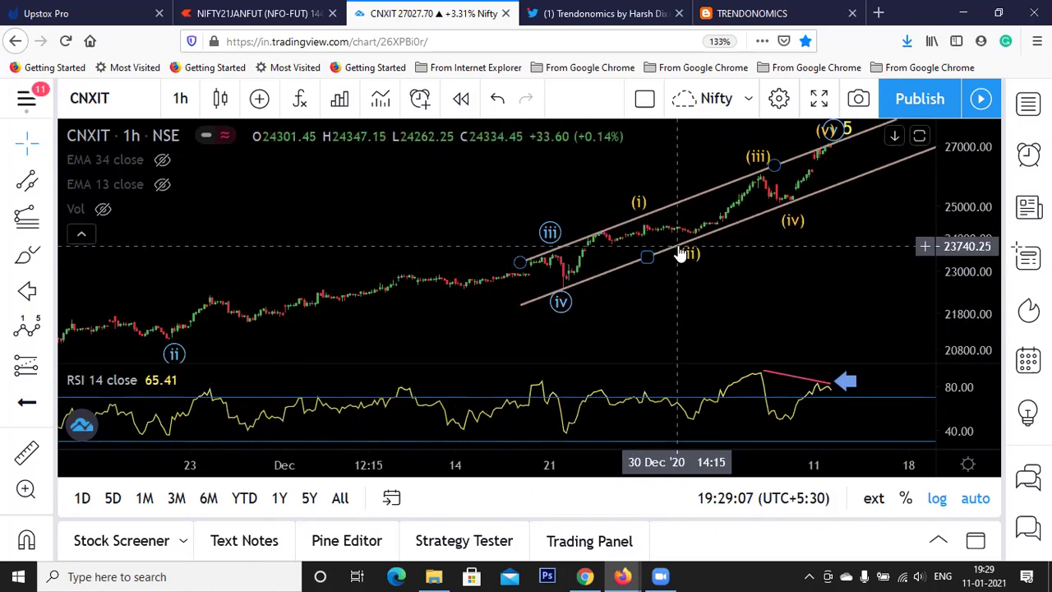
scroll(780, 282, "down", 3)
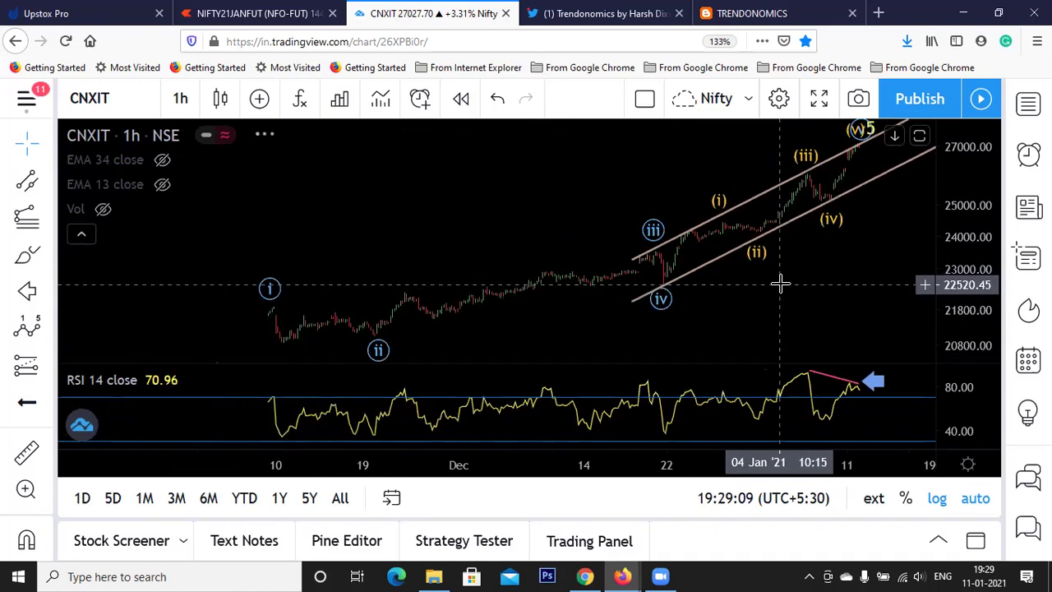
scroll(779, 283, "down", 4)
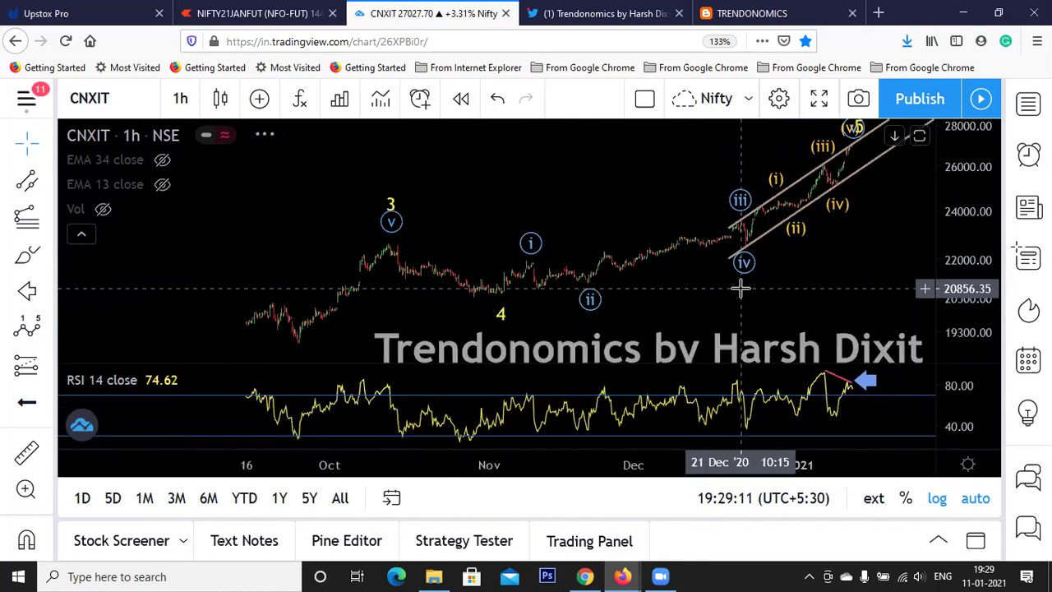
scroll(741, 288, "down", 5)
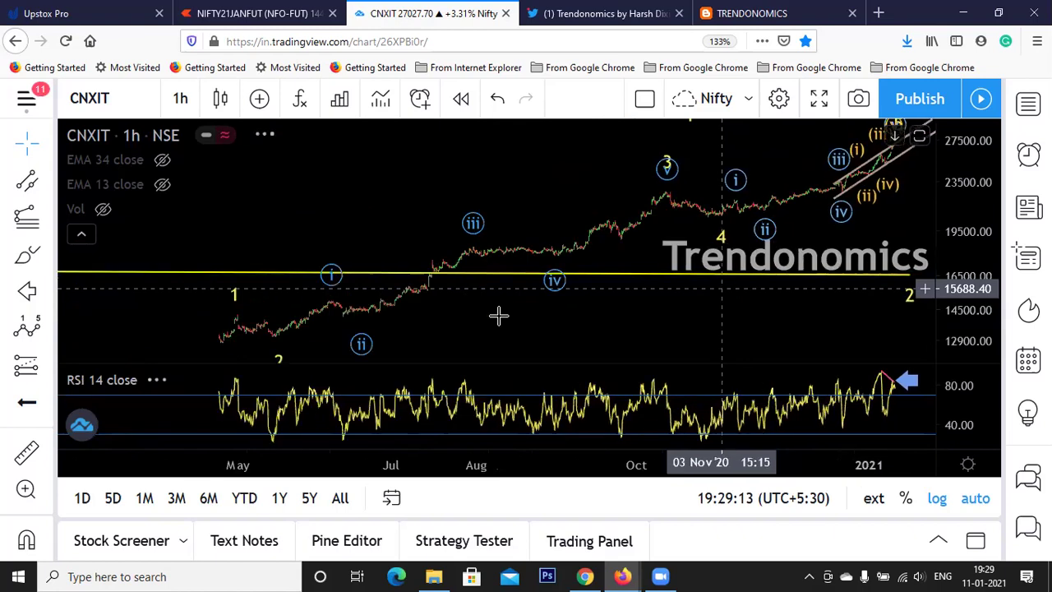
Examine the CNXIT swings from wave 3 onward and the rising channel holding waves (i) to (v), with the RSI divergence line.
scroll(818, 234, "up", 1)
scroll(809, 234, "up", 4)
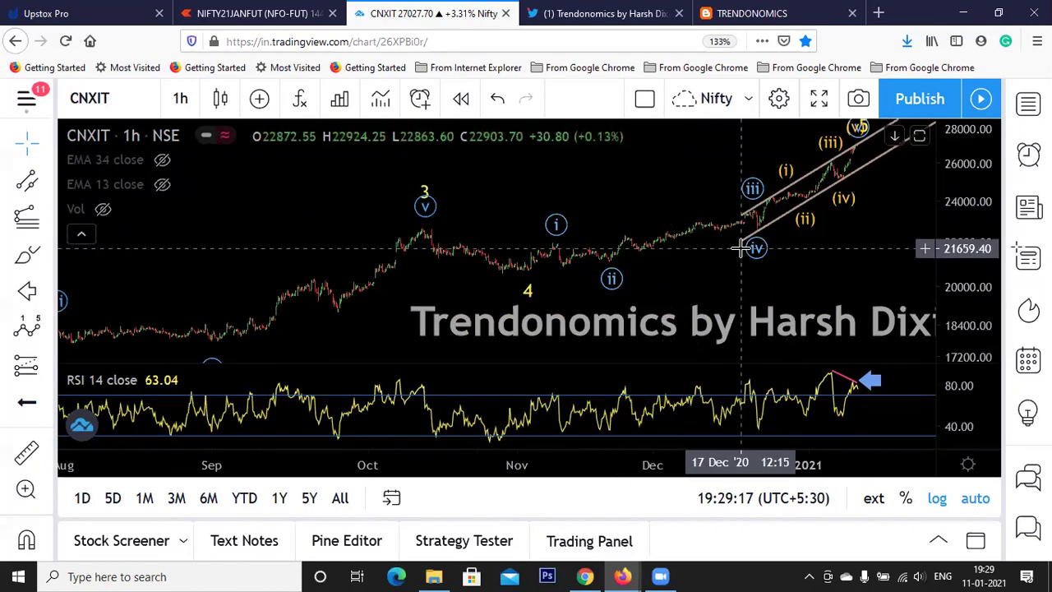
scroll(741, 244, "up", 6)
scroll(665, 246, "up", 4)
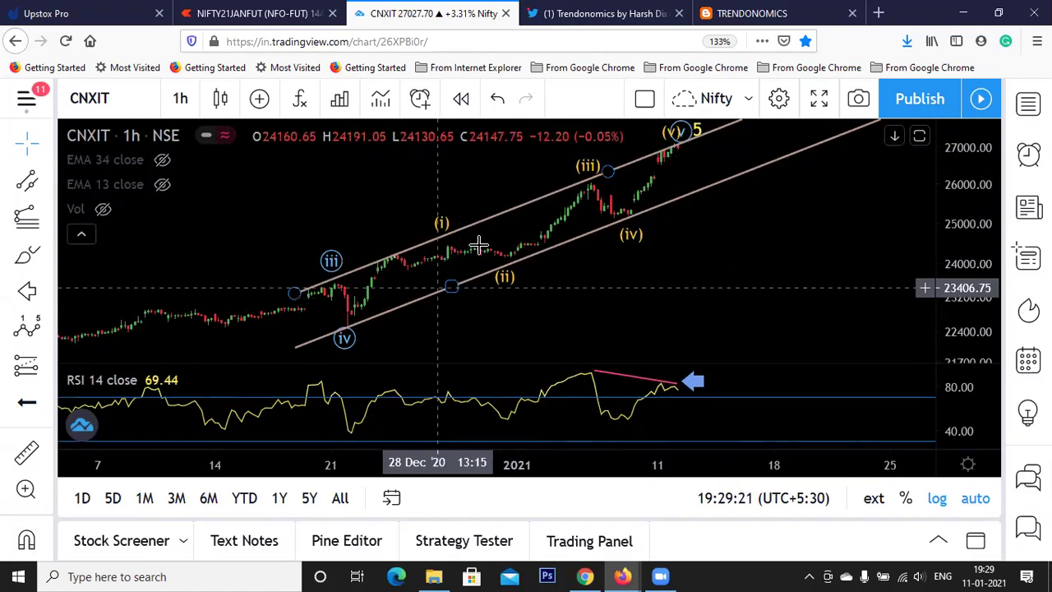
scroll(603, 222, "up", 2)
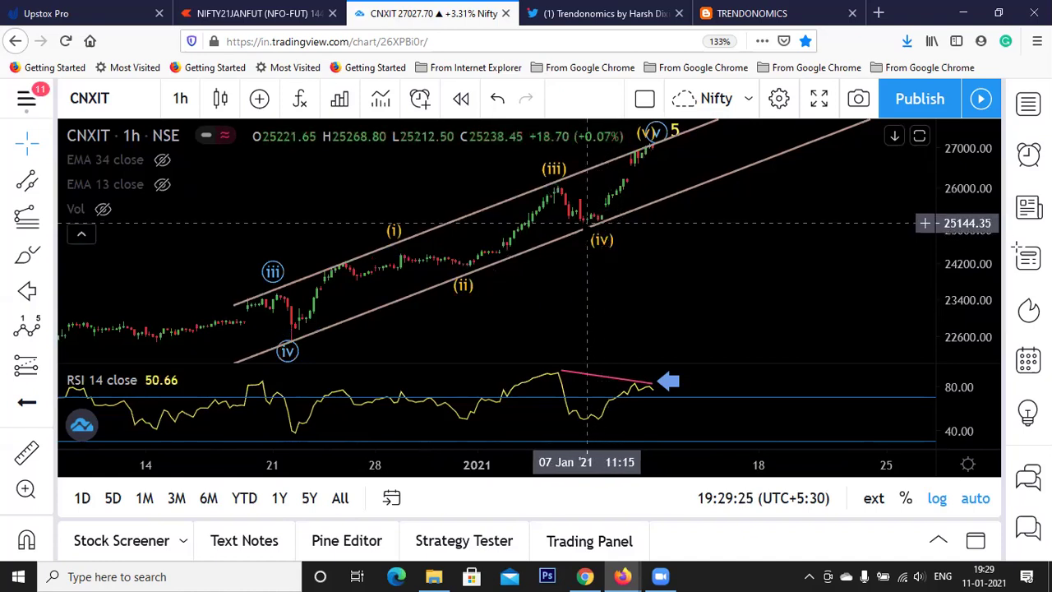
scroll(596, 217, "up", 1)
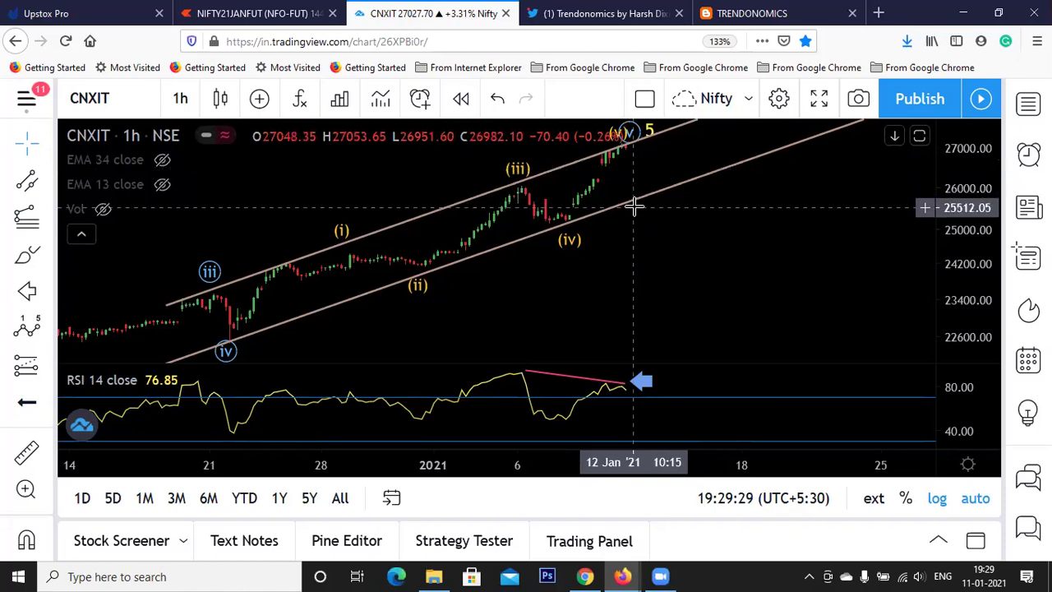
Move the blue circled v label beside the yellow (v) label, placing its point at about 27037 on 12 January.
left_click_drag(649, 209, 732, 213)
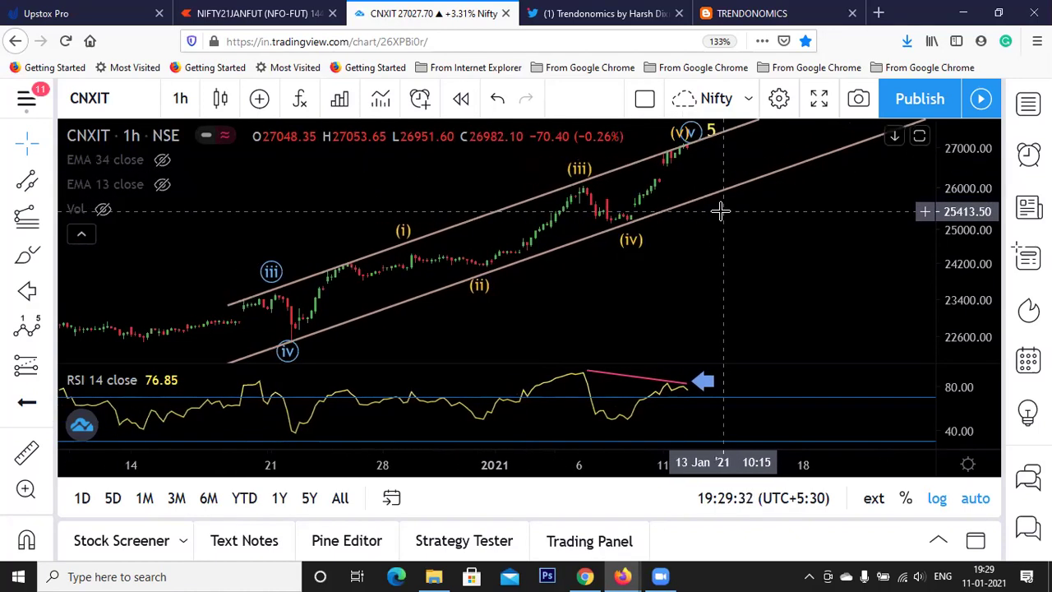
left_click(697, 135)
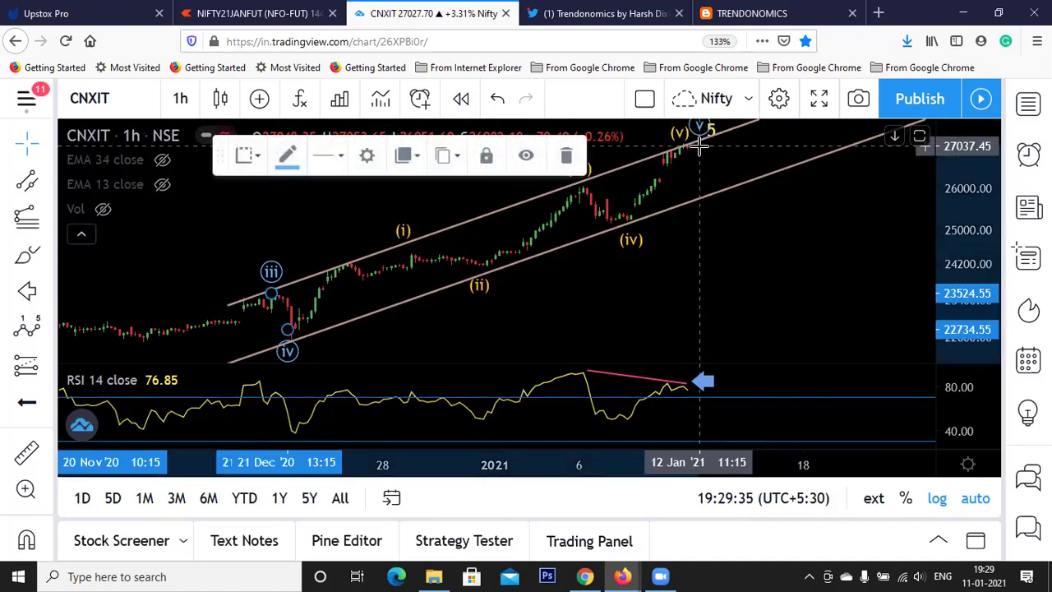
left_click(704, 170)
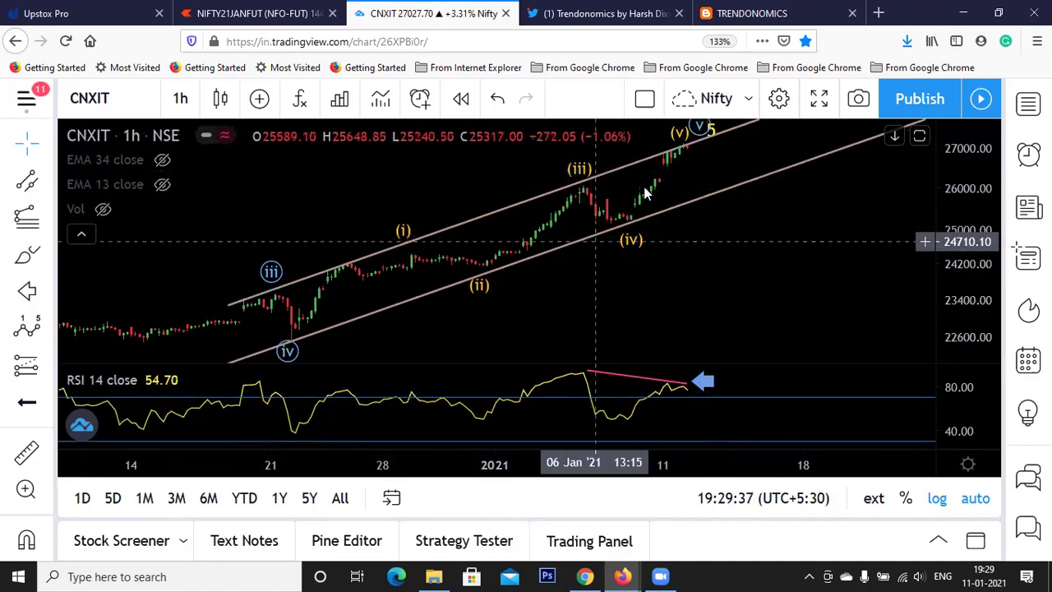
Switch CNXIT to the 1 day interval and examine the blue channel with waves 1 to 5 up to the latest candles.
scroll(679, 155, "down", 2)
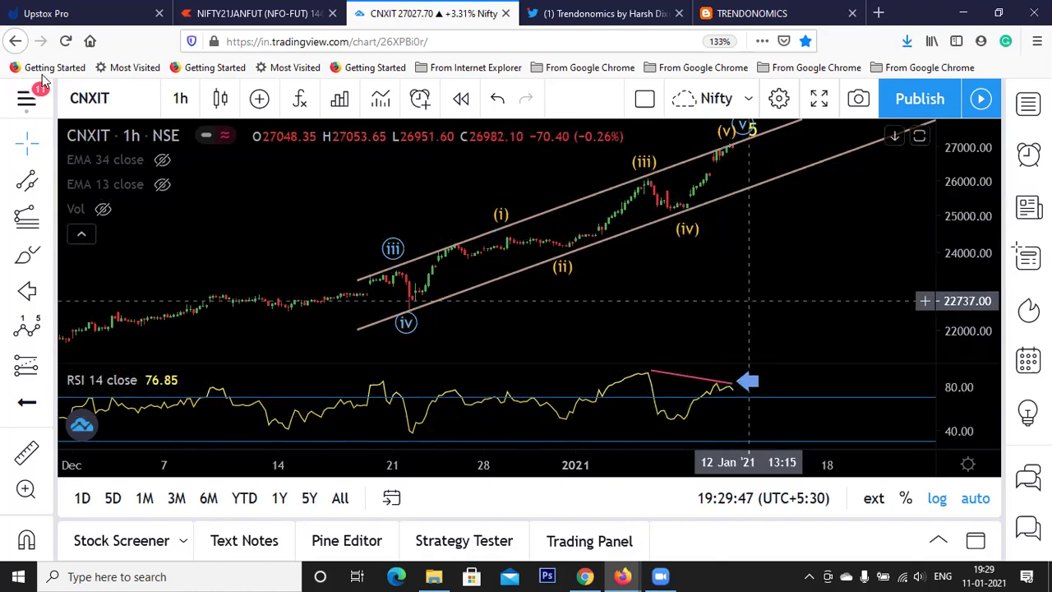
left_click(180, 98)
scroll(238, 216, "down", 3)
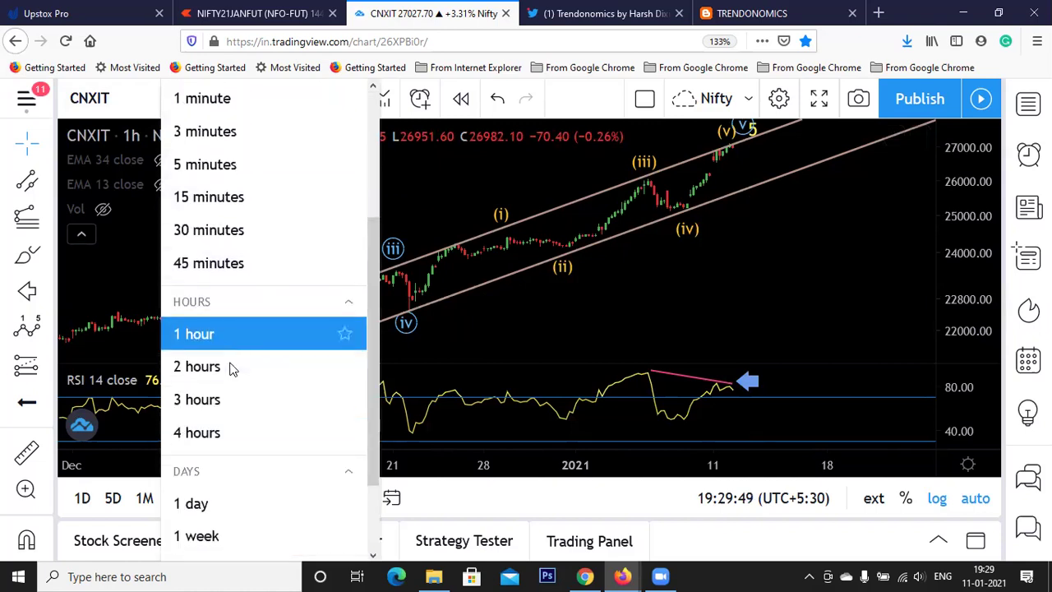
left_click(258, 497)
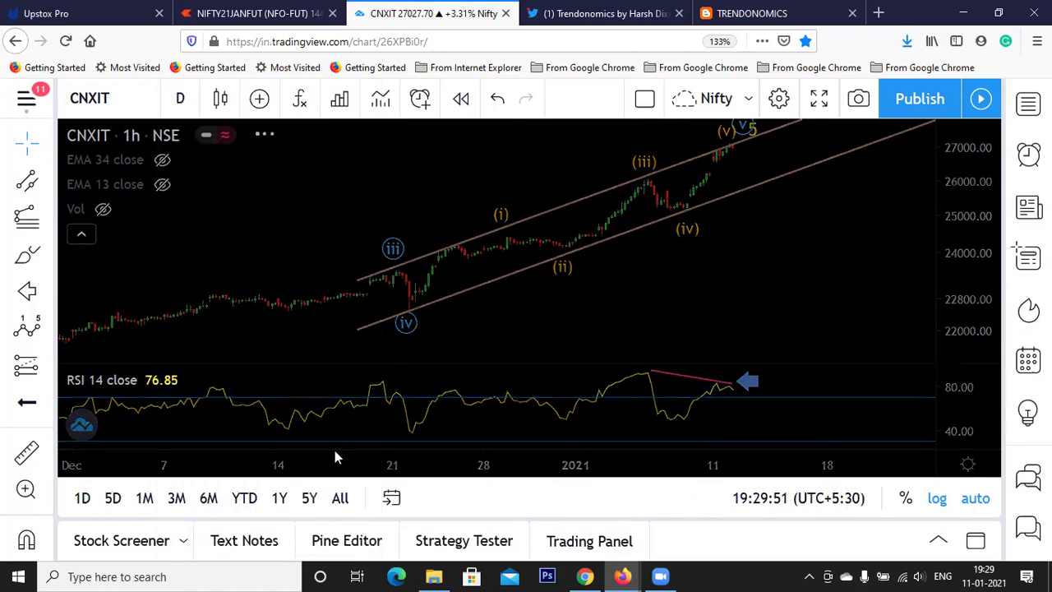
scroll(427, 398, "down", 2)
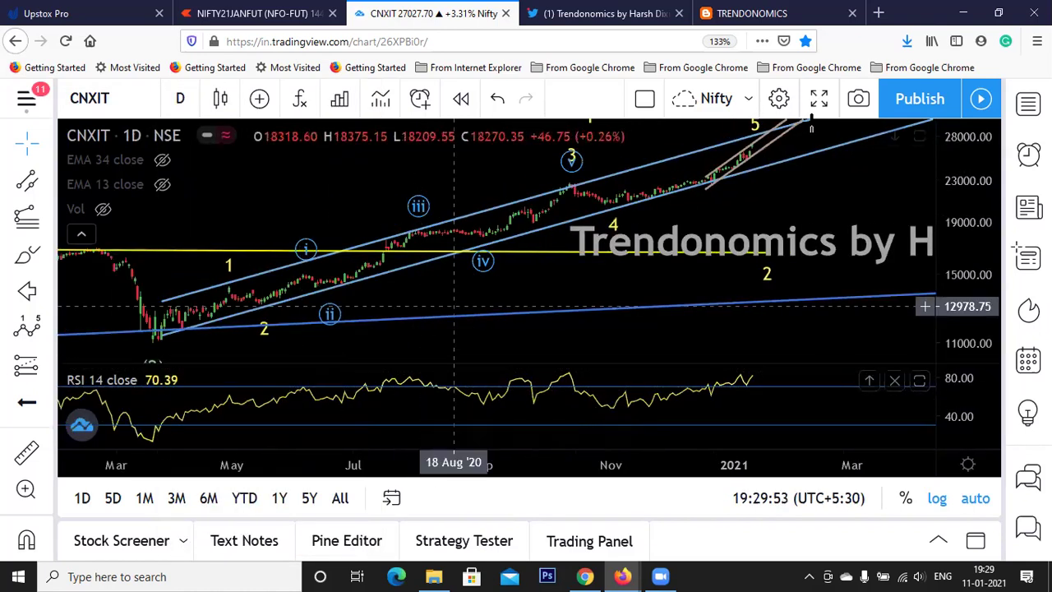
scroll(744, 365, "up", 2)
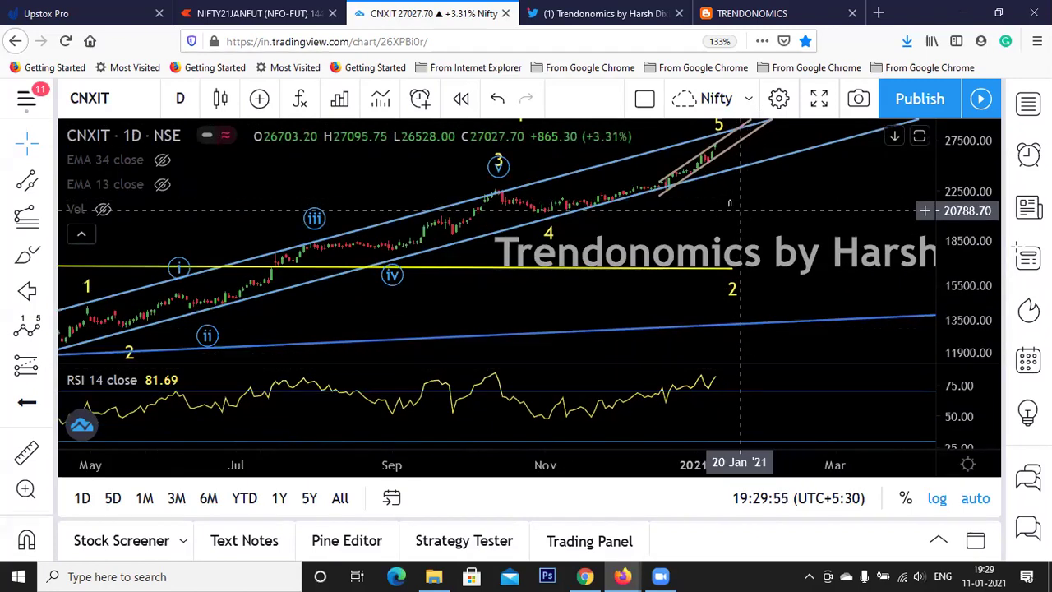
scroll(728, 212, "up", 1)
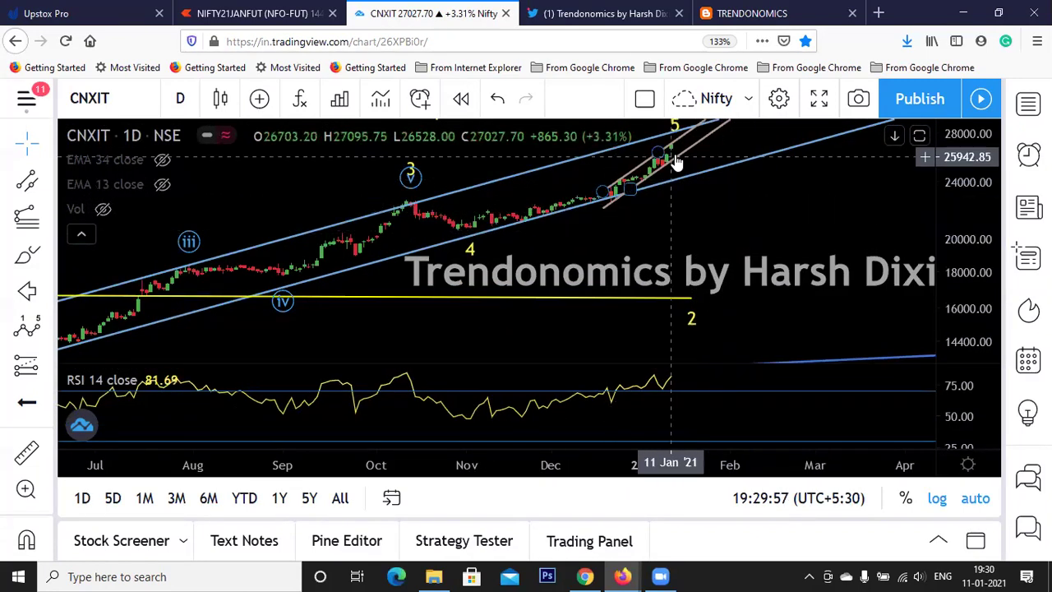
Return CNXIT to the 1 hour interval and examine waves (iii), (iv) and (v) inside the rising channel.
left_click(181, 98)
scroll(206, 449, "down", 2)
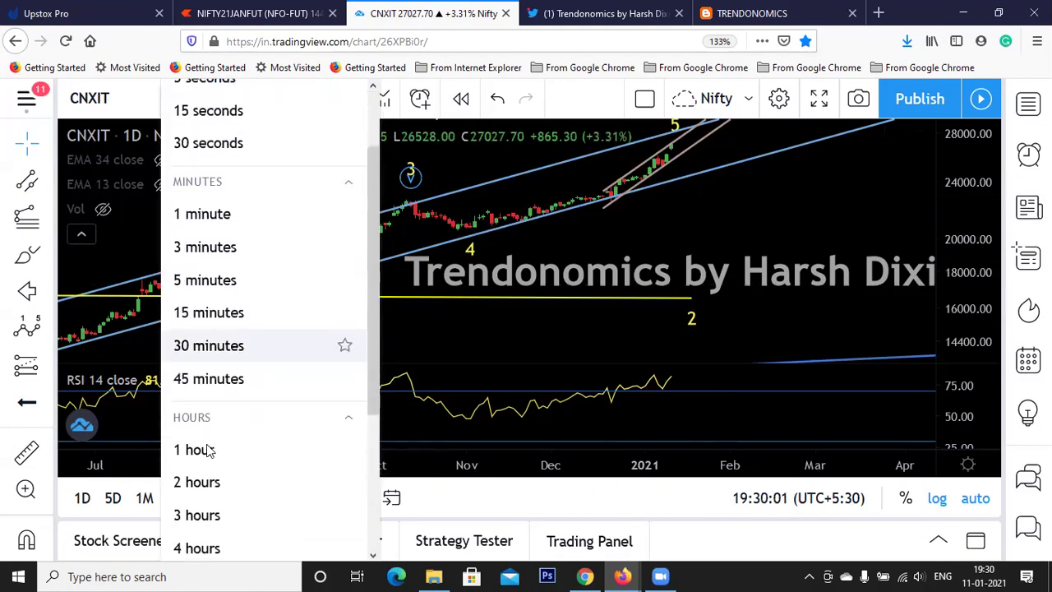
left_click(207, 437)
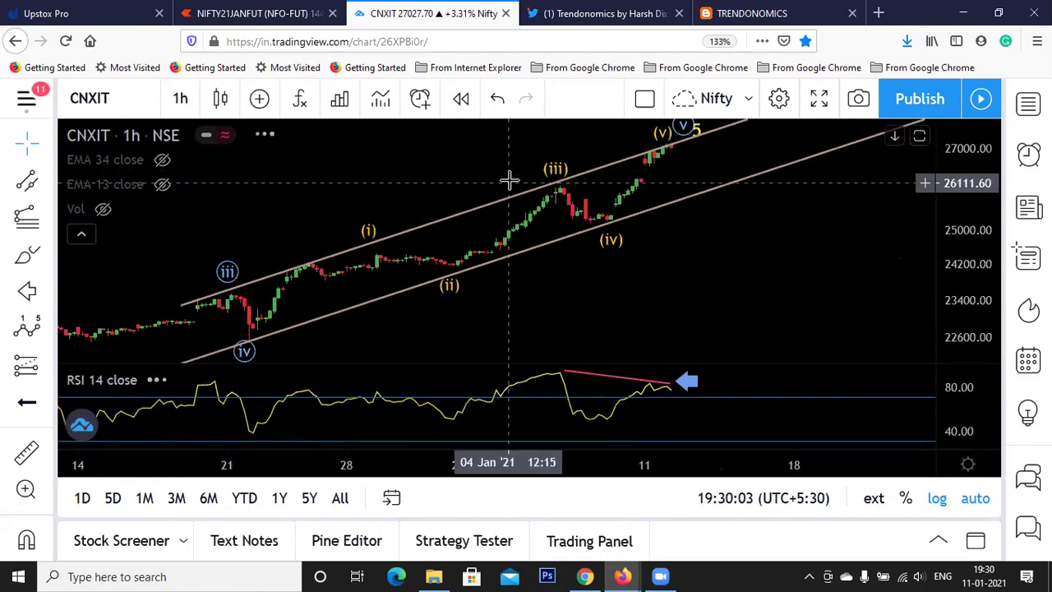
scroll(823, 215, "left", 5)
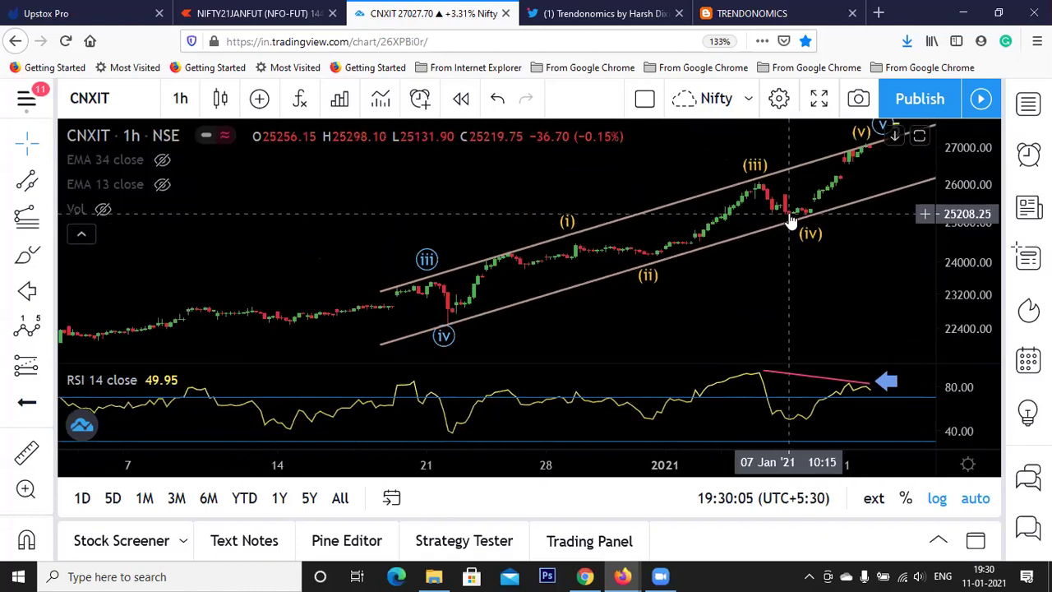
scroll(814, 234, "right", 3)
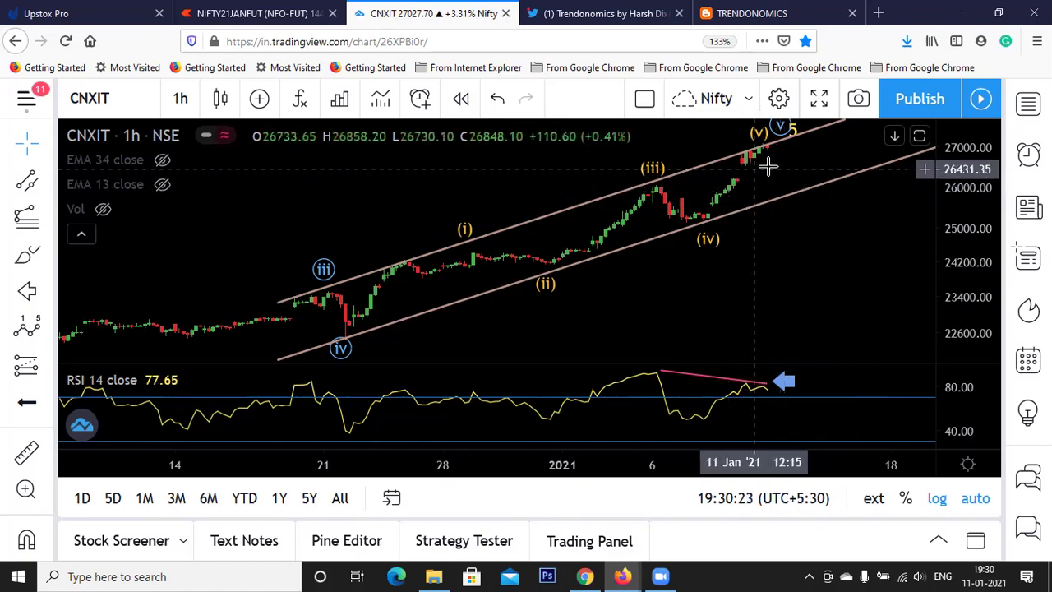
Switch CNXIT to the 1 day interval and examine wave 5's steep inner channel near the end of the larger blue channel.
left_click(180, 98)
scroll(255, 370, "down", 2)
scroll(251, 381, "down", 2)
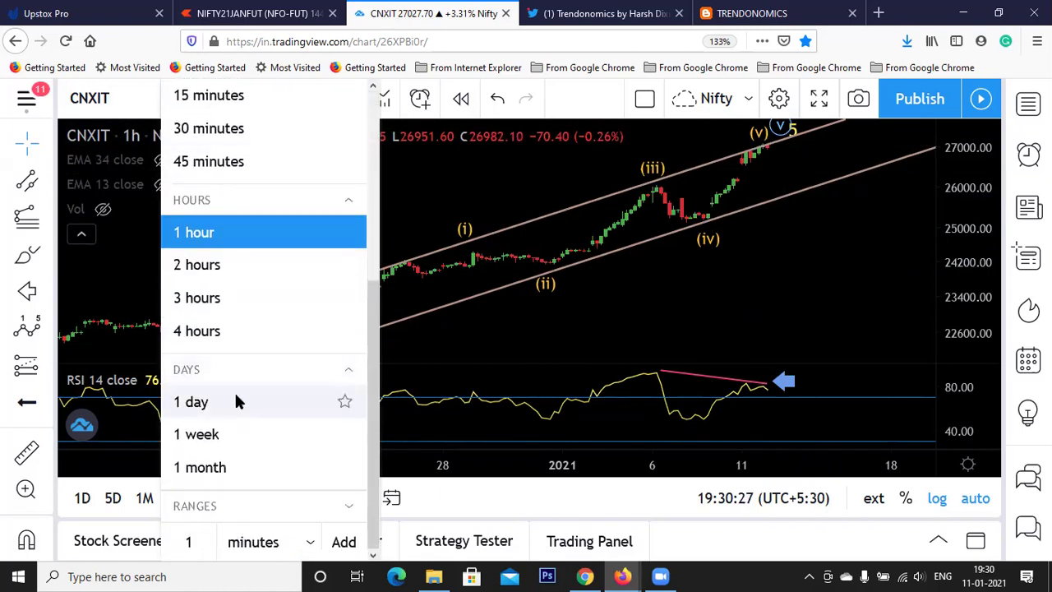
left_click(234, 399)
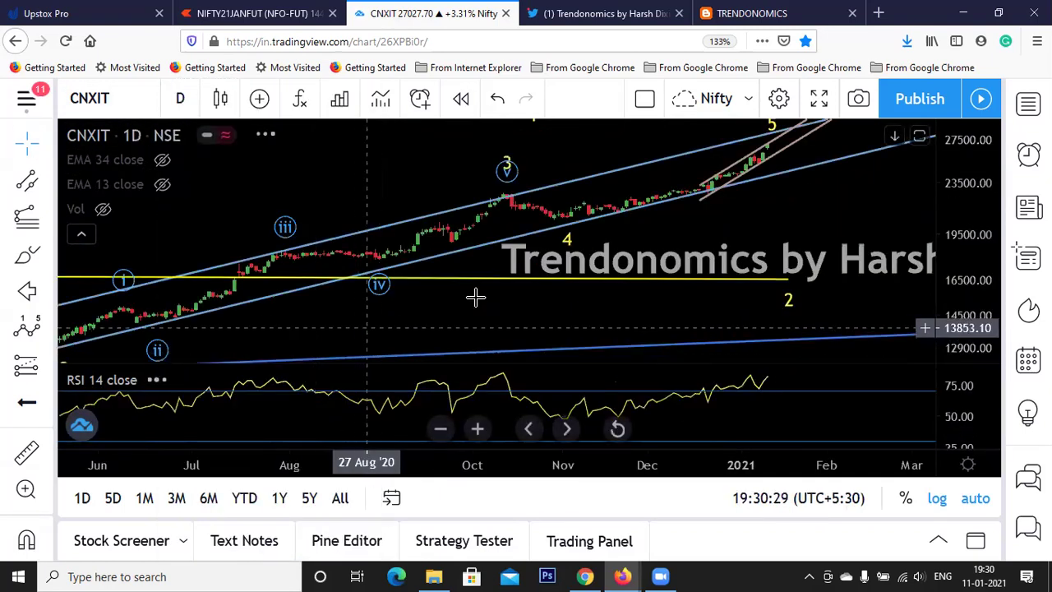
scroll(477, 299, "up", 3)
scroll(685, 205, "up", 2)
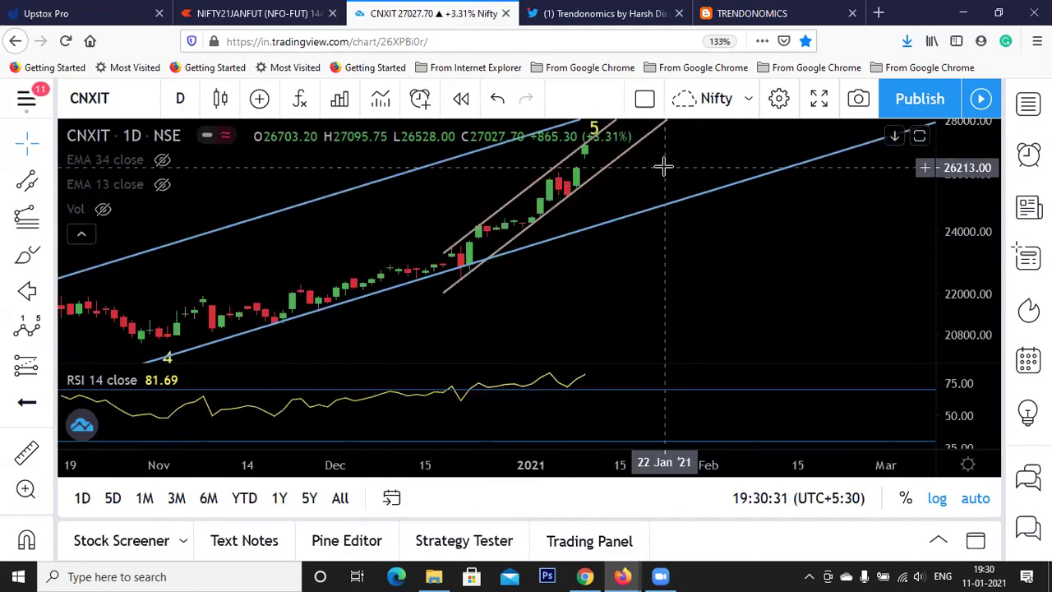
scroll(636, 159, "down", 1)
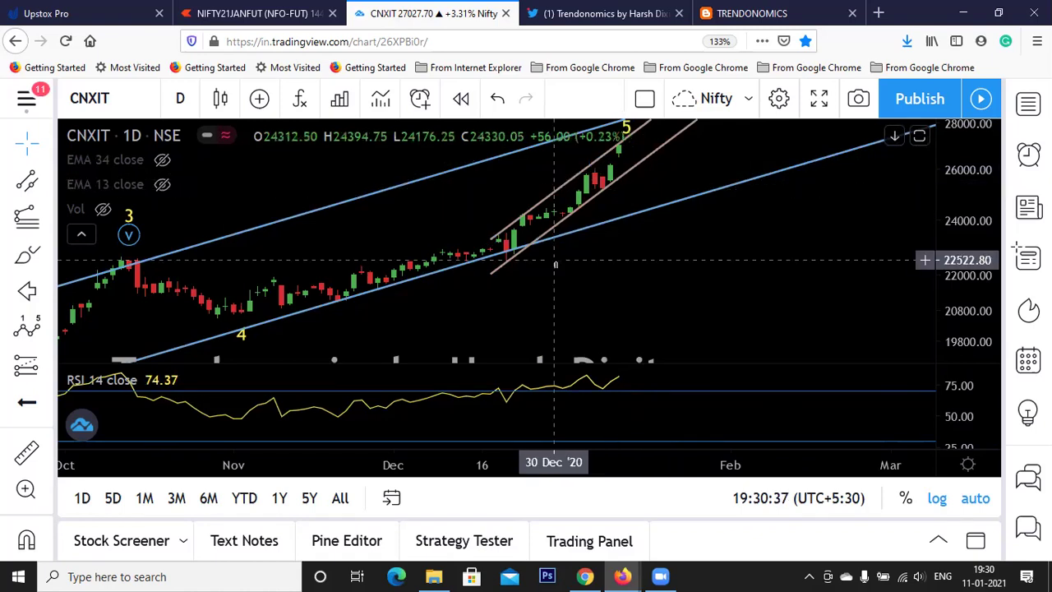
scroll(200, 145, "down", 1)
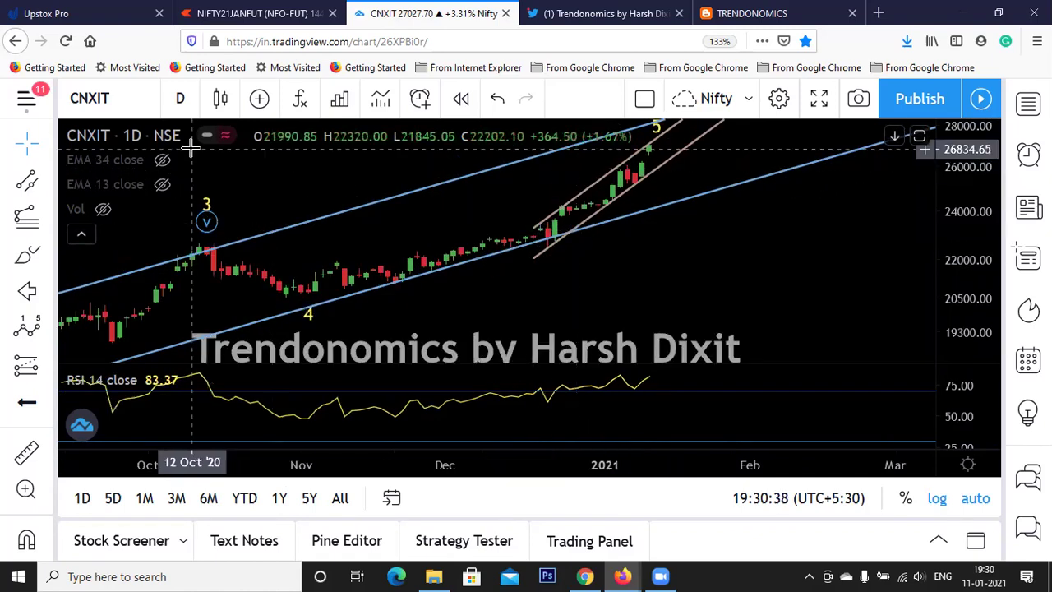
Switch CNXIT back to the 1 hour interval and examine the (i) to (v) count together with the RSI divergence at wave (v).
left_click(182, 99)
scroll(173, 428, "down", 2)
left_click(195, 437)
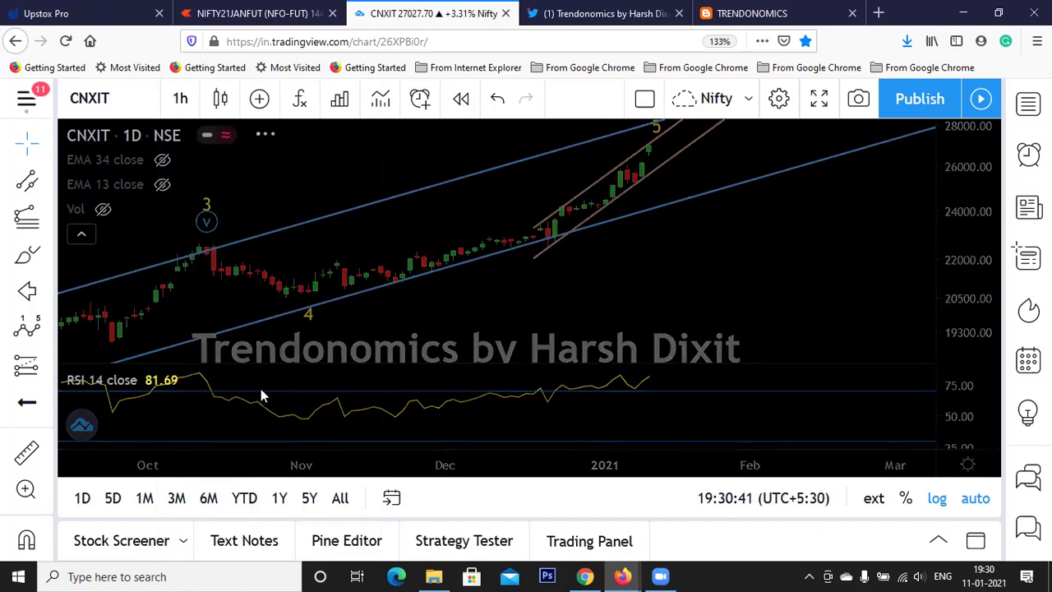
scroll(616, 247, "down", 2)
scroll(617, 247, "down", 2)
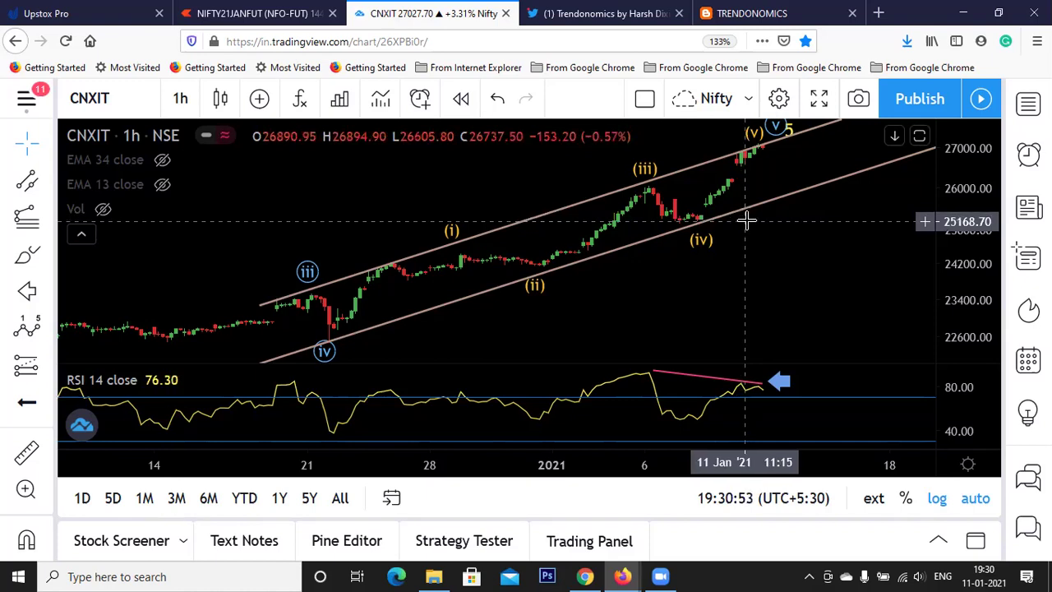
scroll(810, 247, "down", 1)
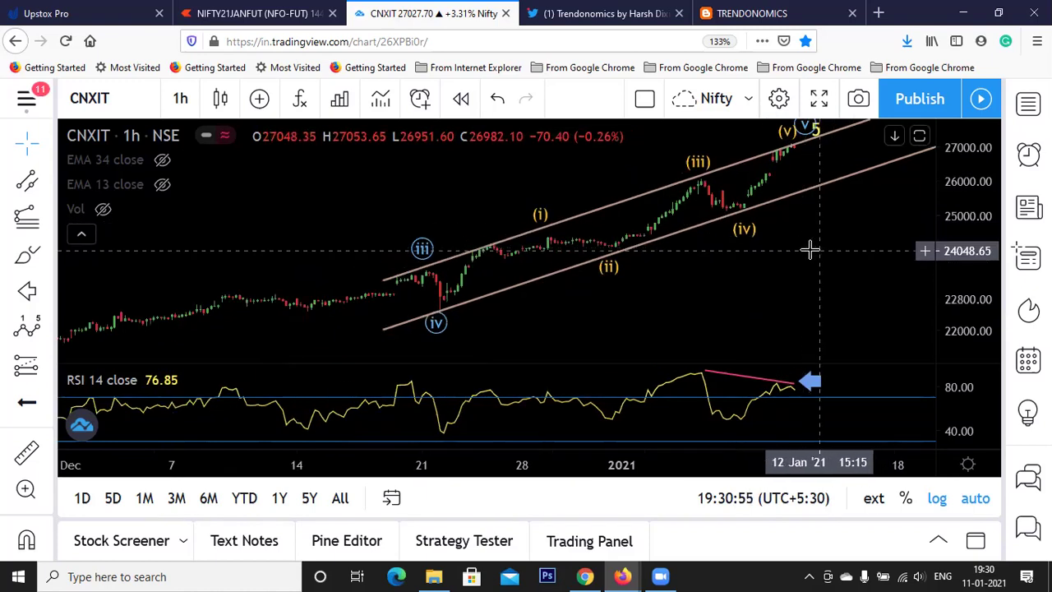
scroll(805, 245, "down", 3)
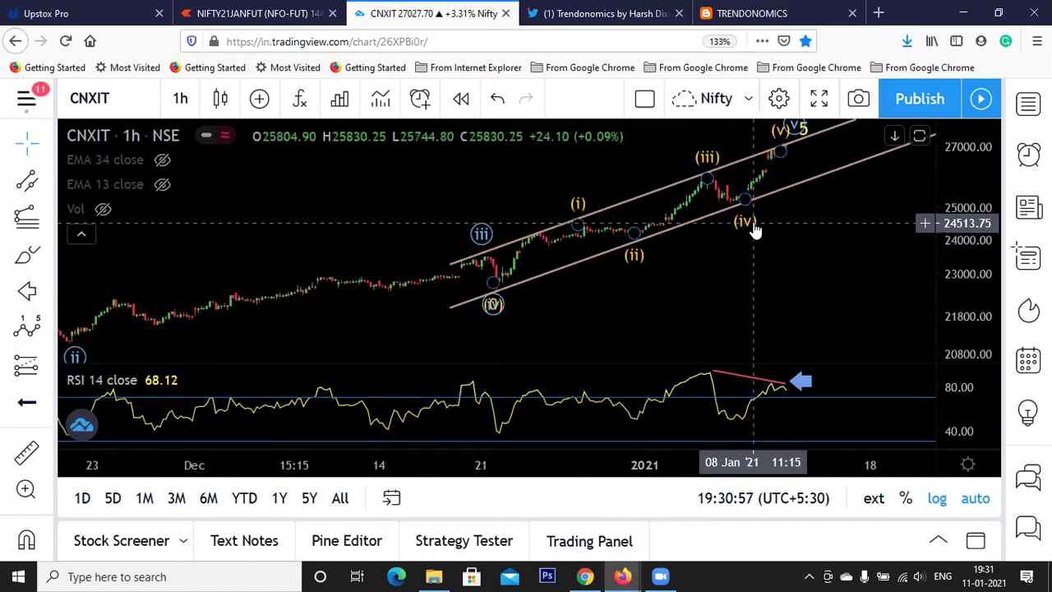
scroll(755, 230, "down", 3)
scroll(755, 233, "up", 3)
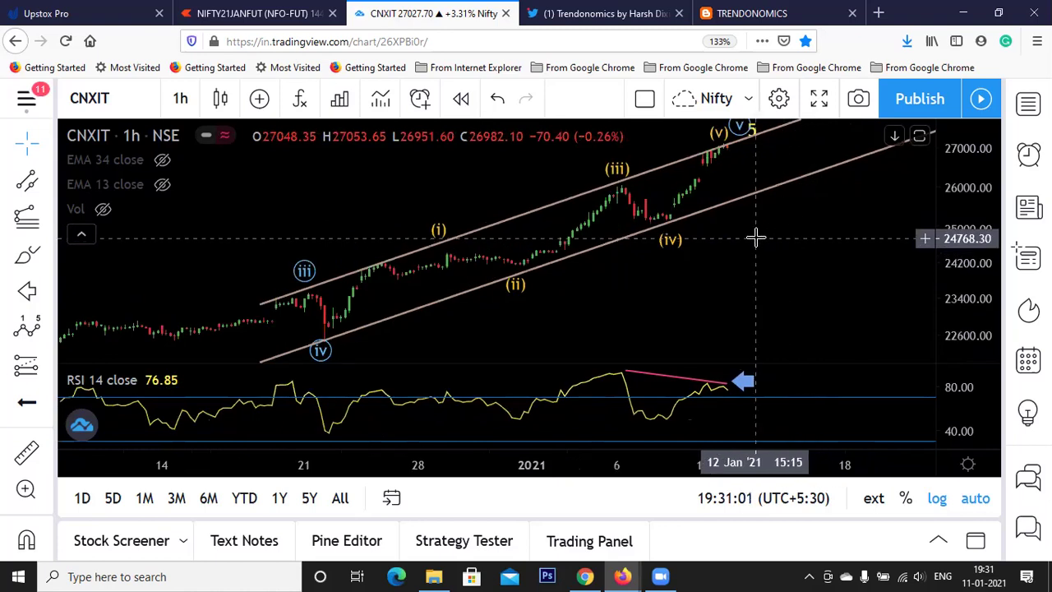
left_click_drag(755, 238, 834, 240)
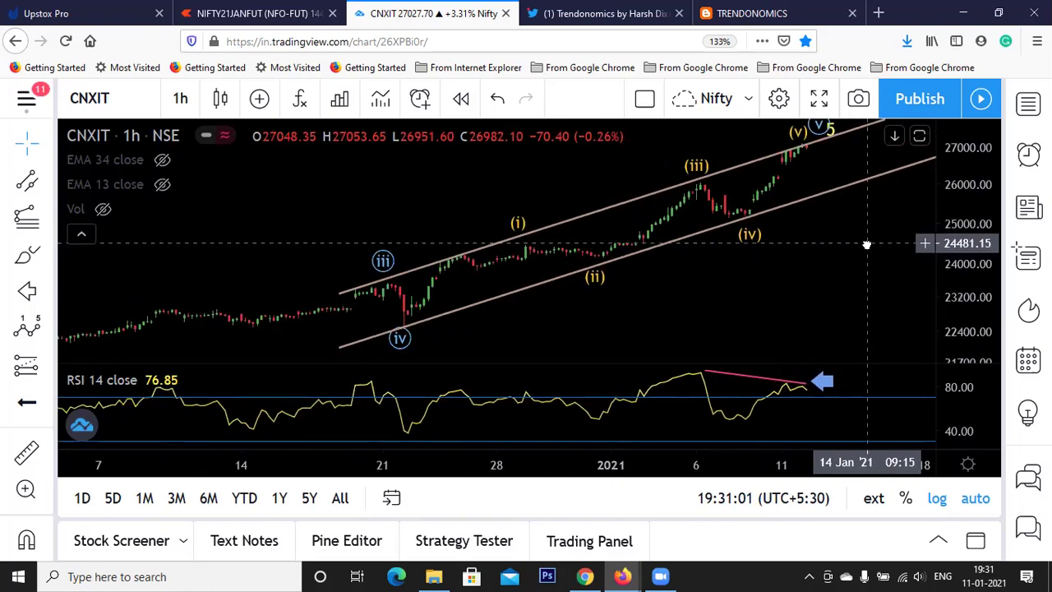
Search the symbols for NIFTY and load the NIFTY BANK index, BANKNIFTY, on the chart.
left_click(90, 98)
type("NIFTY")
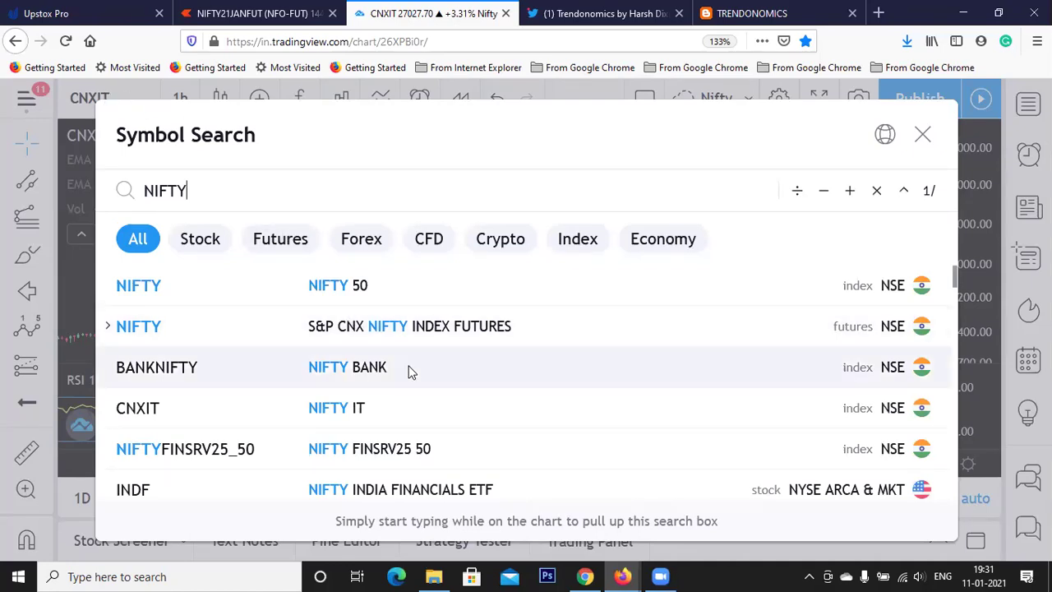
left_click(381, 369)
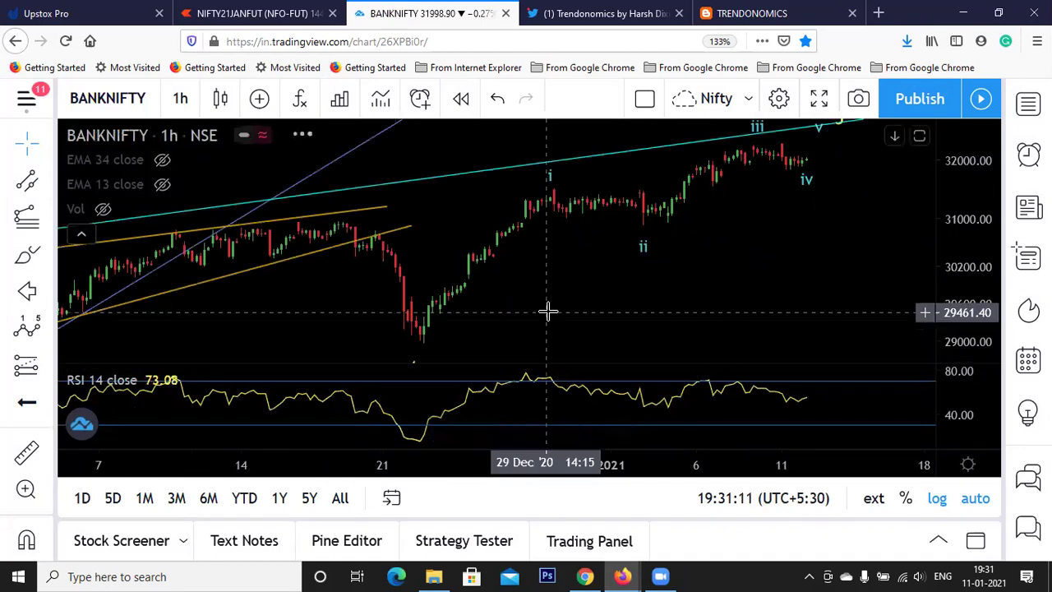
Examine the BANKNIFTY hourly waves i to iv rising from the wave 4 low in late December towards the cyan trendline.
scroll(594, 294, "up", 2)
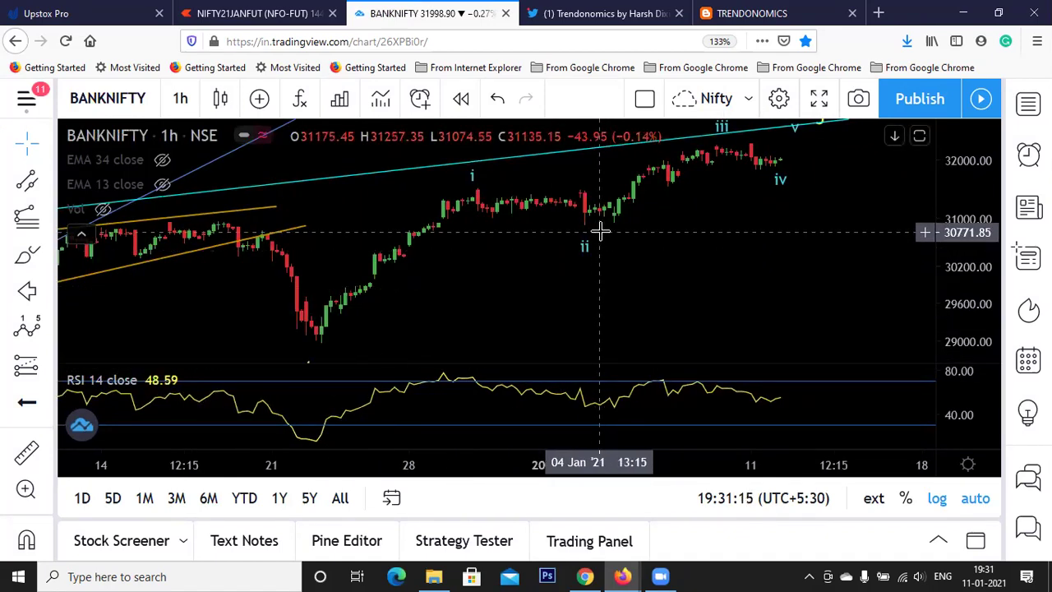
scroll(597, 213, "up", 2)
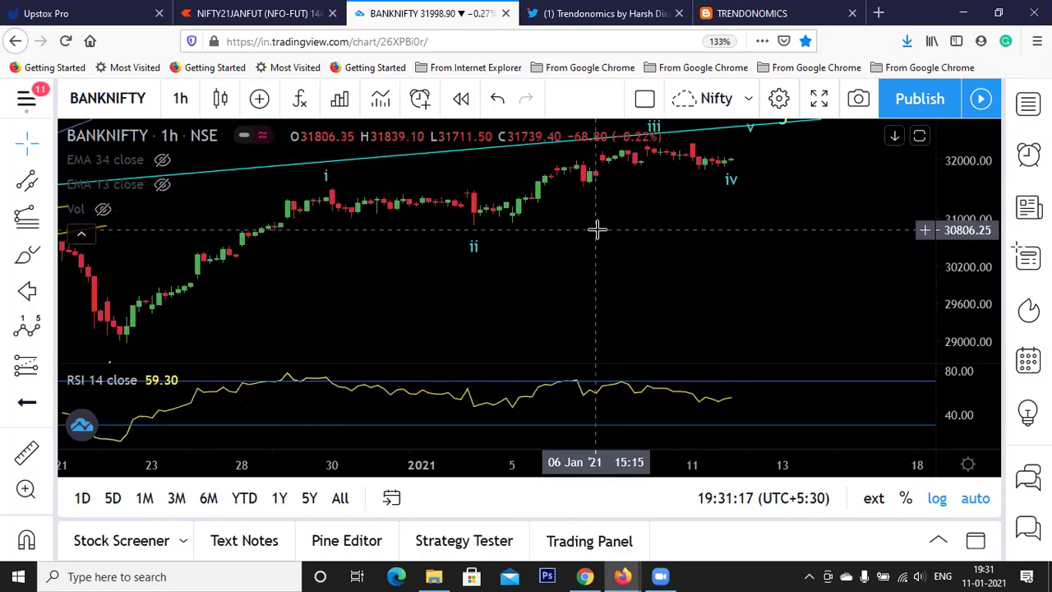
scroll(628, 233, "down", 3)
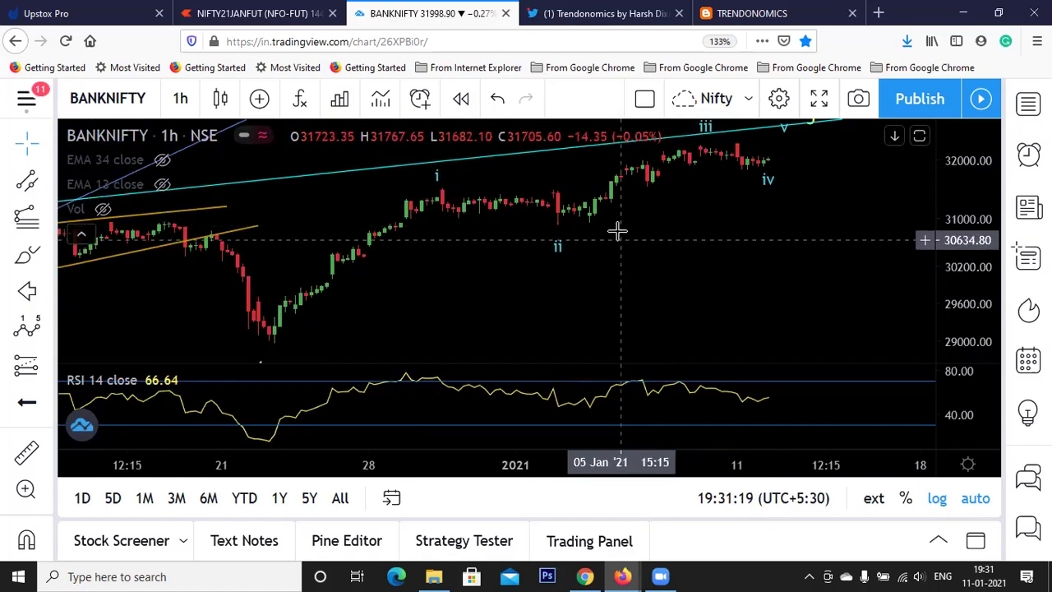
scroll(606, 213, "down", 1)
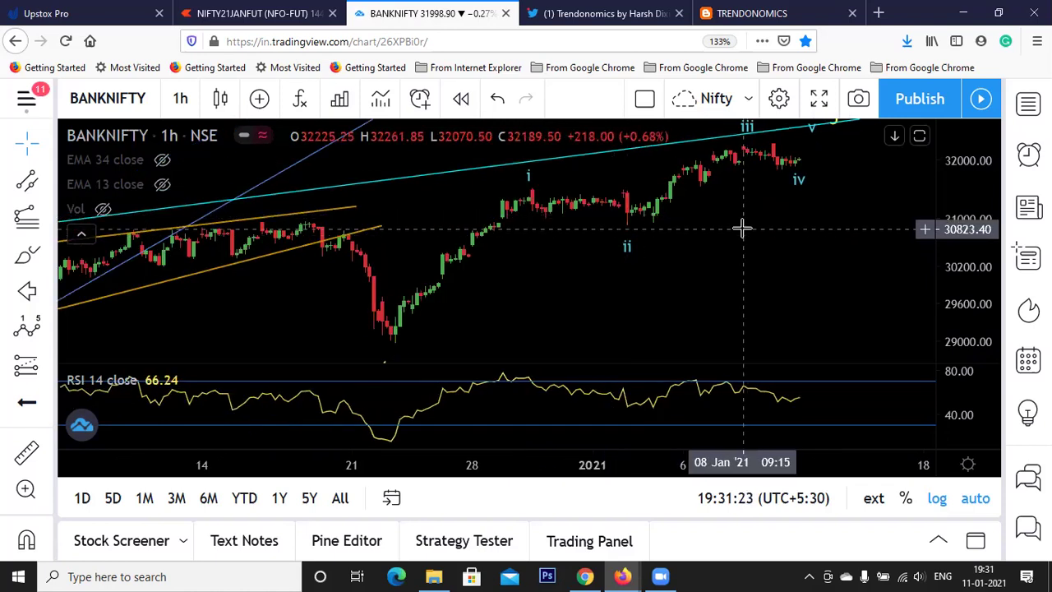
scroll(741, 228, "down", 4)
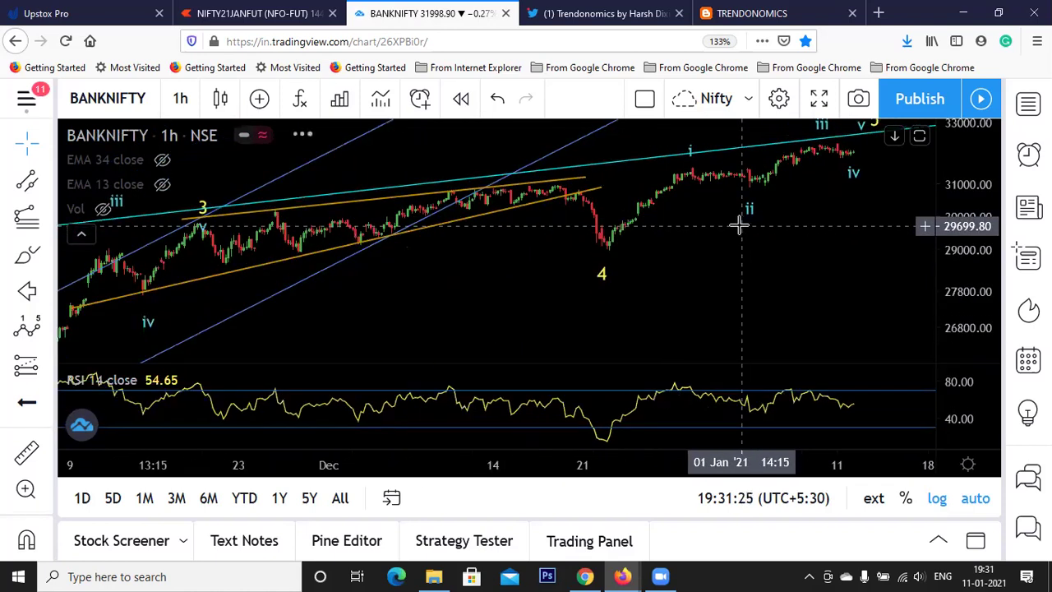
scroll(754, 212, "up", 4)
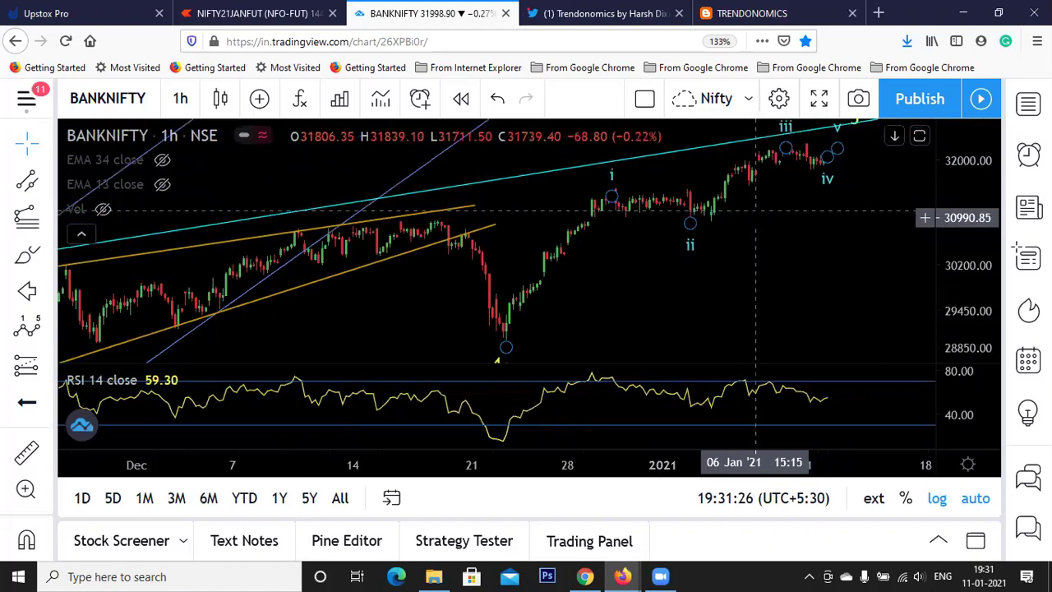
scroll(755, 217, "up", 3)
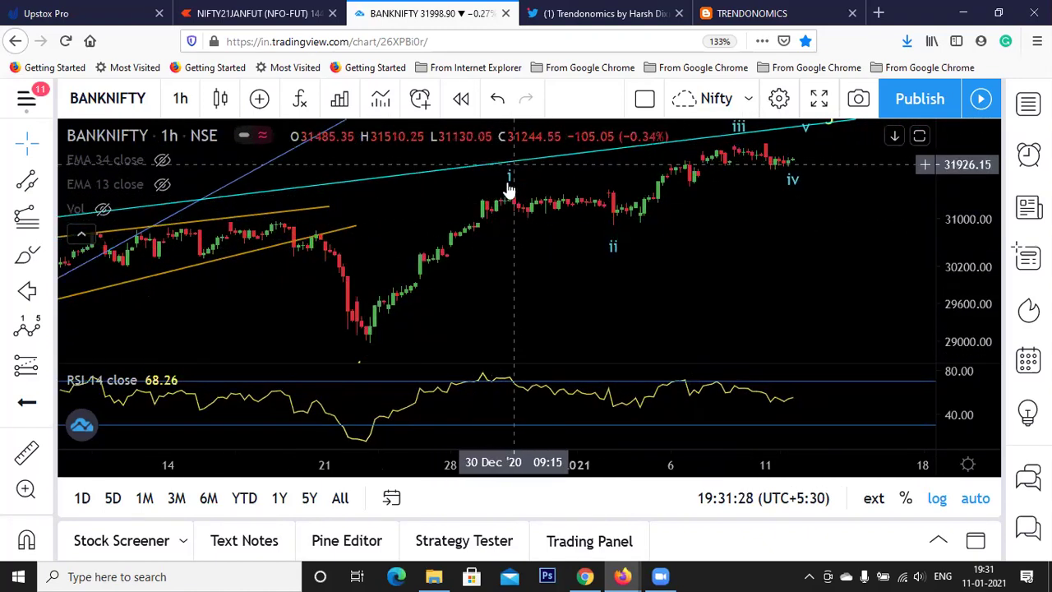
scroll(603, 240, "up", 2)
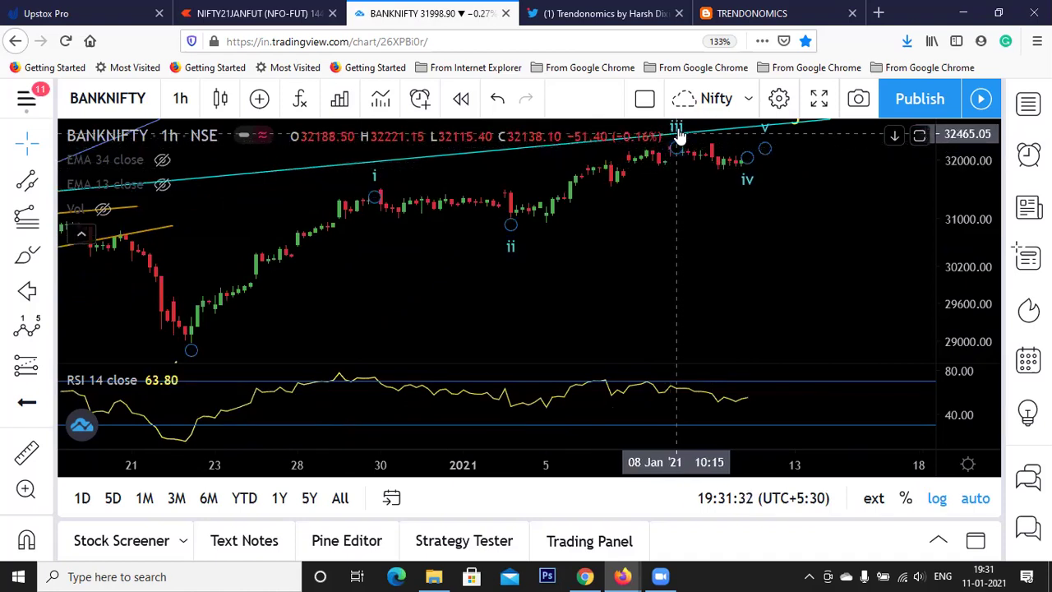
Try an alternative BANKNIFTY count with the wave iv and v points moved back, placing v on the 11 January 10:15 candle.
left_click(766, 141)
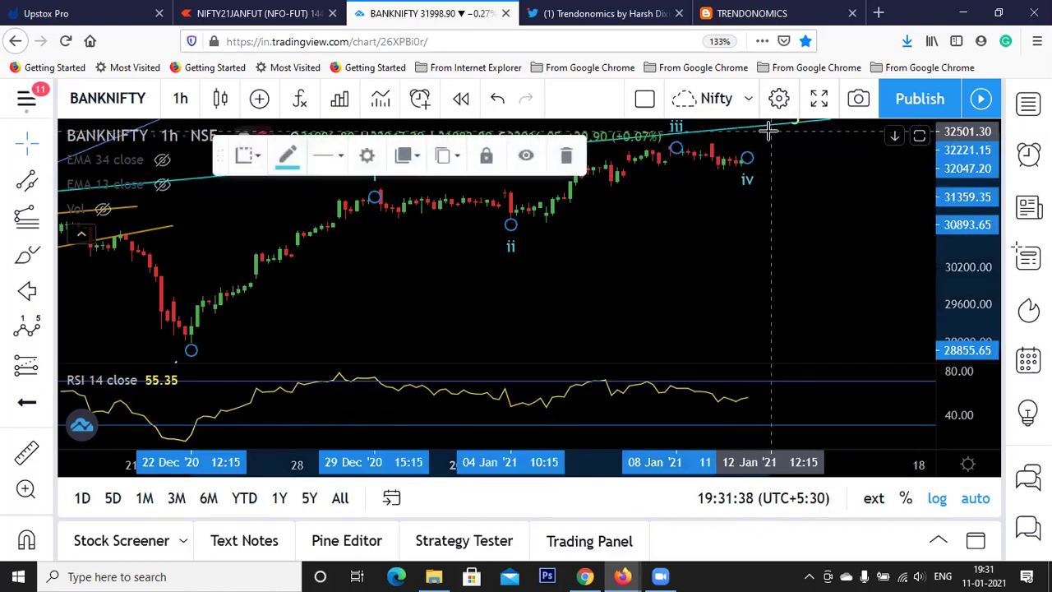
left_click(810, 191)
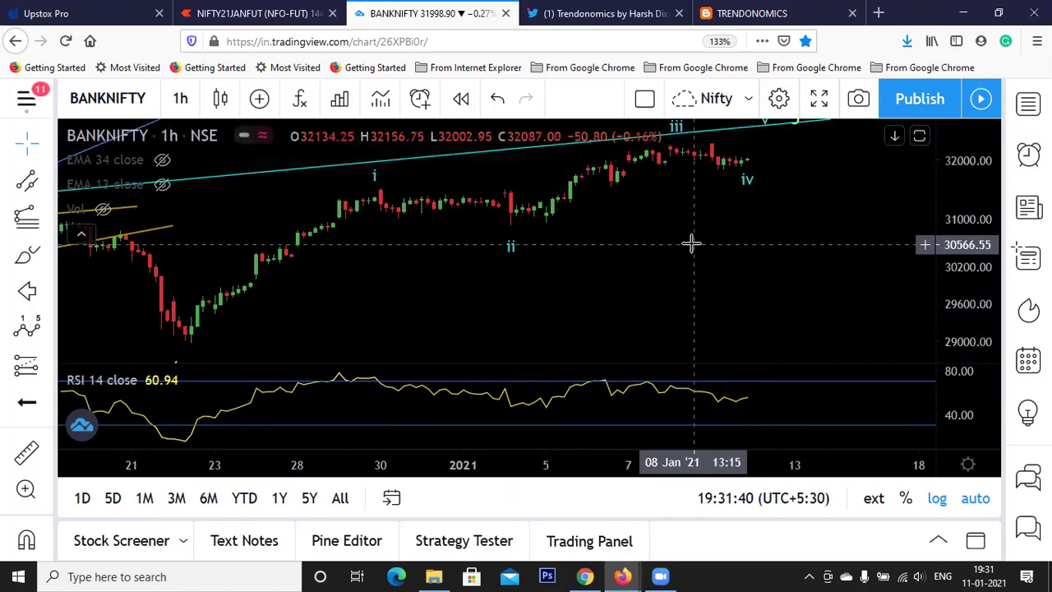
scroll(740, 238, "left", 3)
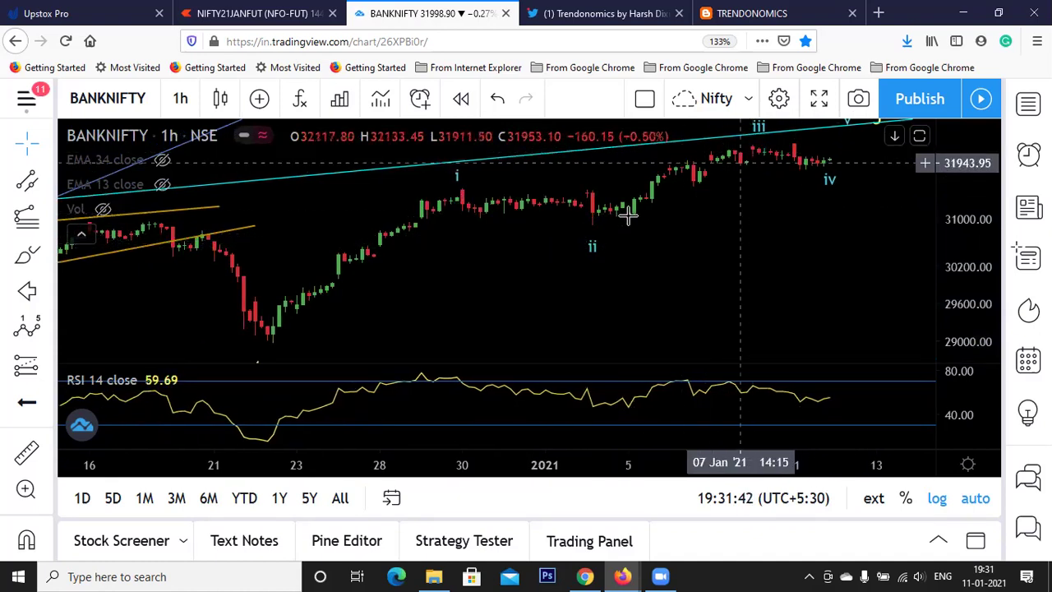
left_click(829, 145)
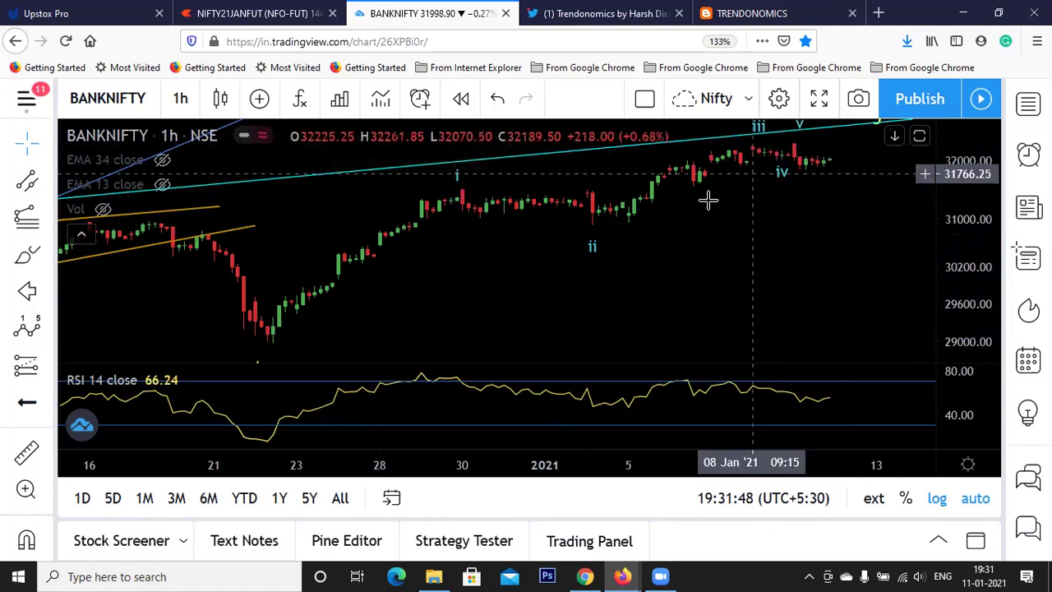
left_click(479, 187)
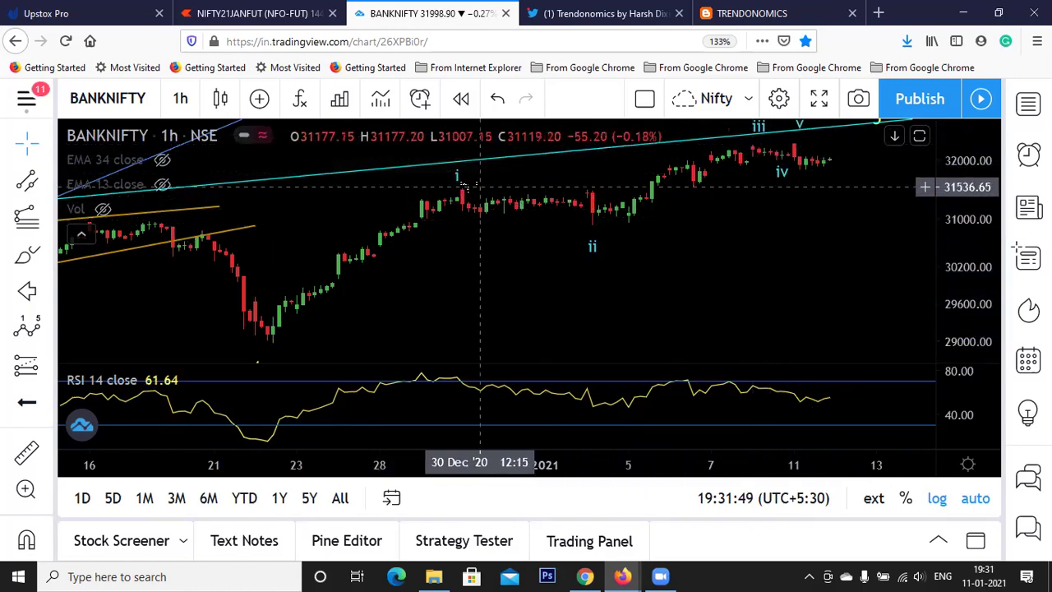
Reposition the wave points: iii on the 8 January 09:15 candle, iv at about 31890 on 11 January 15:15, and v on 12 January.
left_click(753, 152)
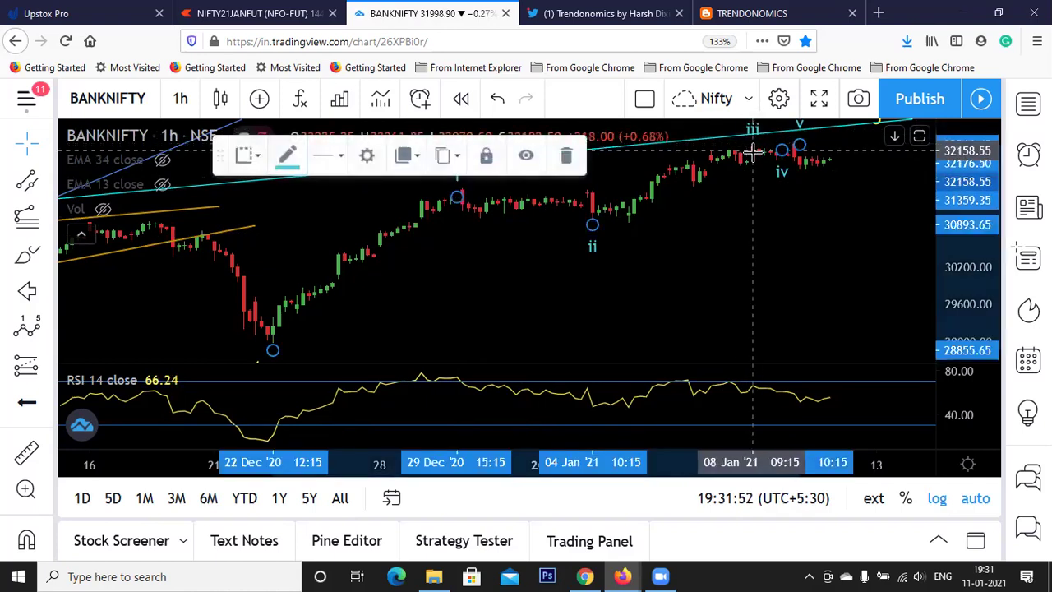
left_click(752, 165)
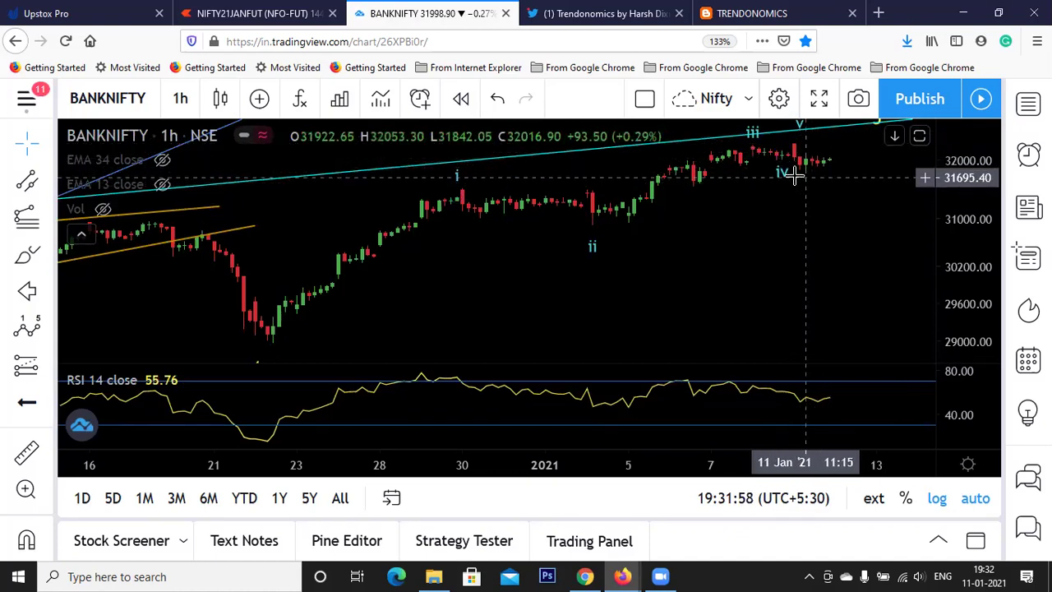
left_click_drag(782, 172, 827, 163)
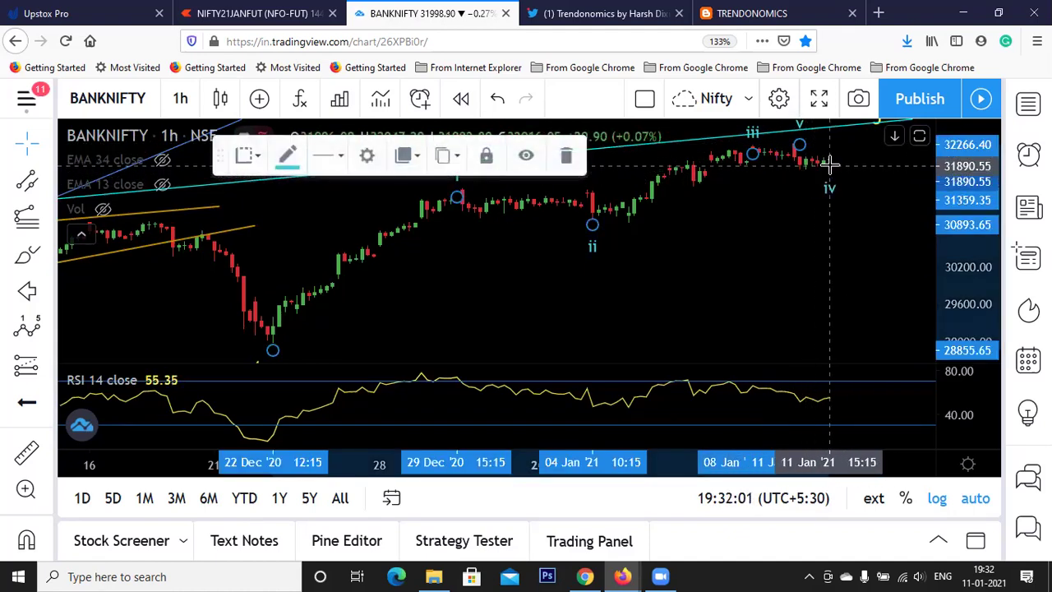
left_click(814, 171)
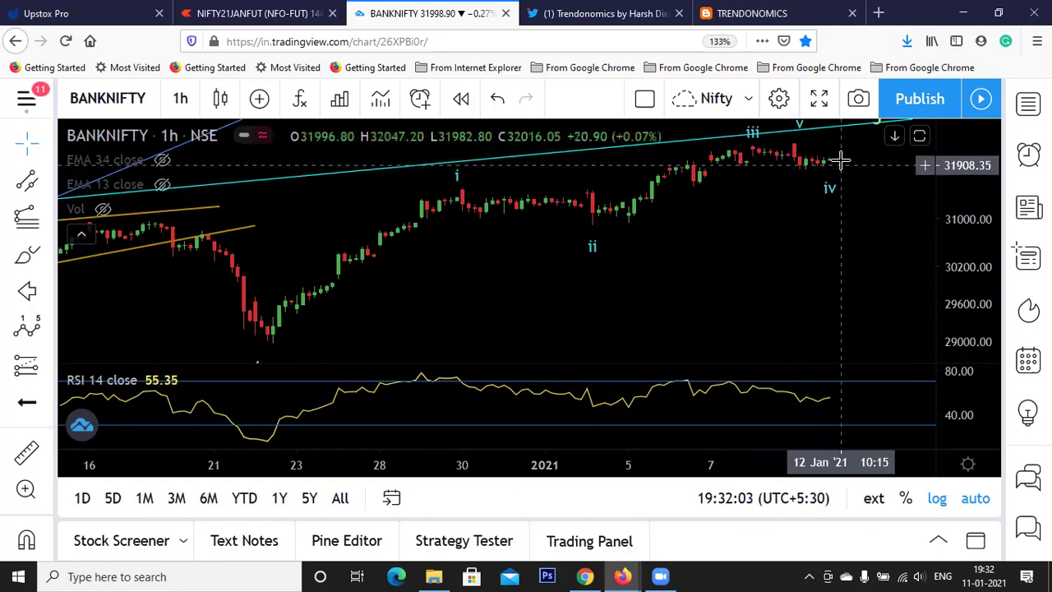
mouse_move(799, 145)
left_mouse_down()
mouse_move(863, 141)
mouse_move(853, 143)
left_mouse_up()
left_click(851, 228)
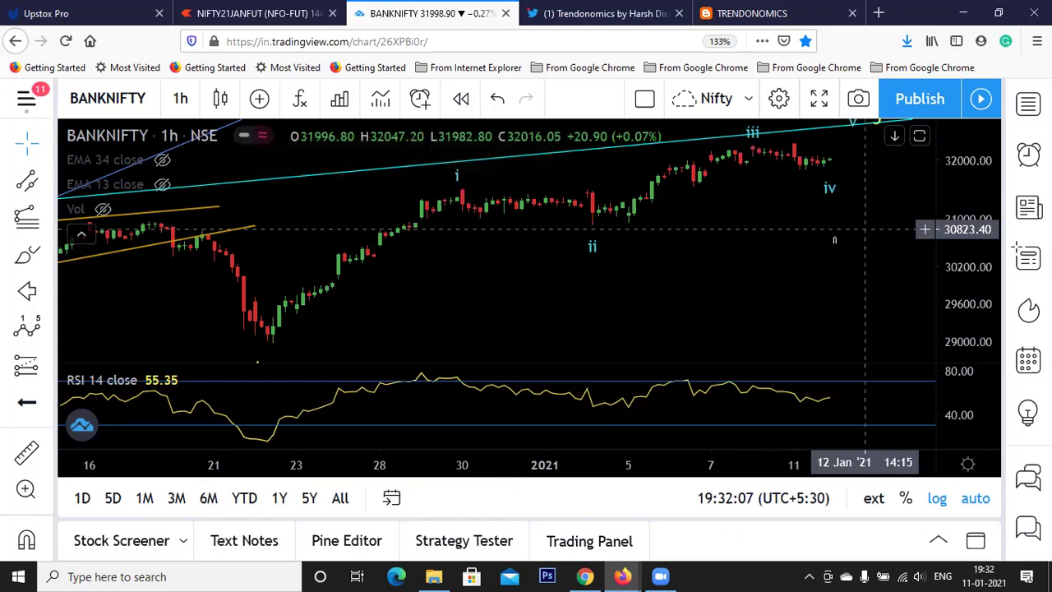
Search the symbols for NIFTY and load the NIFTY AUTO index, CNXAUTO, on the chart.
scroll(734, 237, "down", 2)
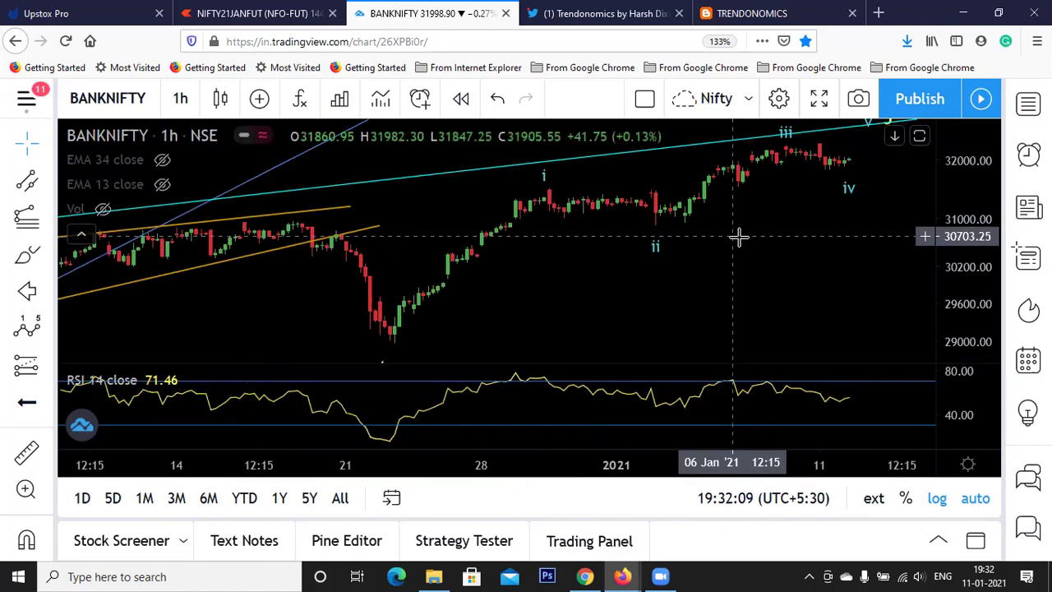
scroll(746, 242, "right", 2)
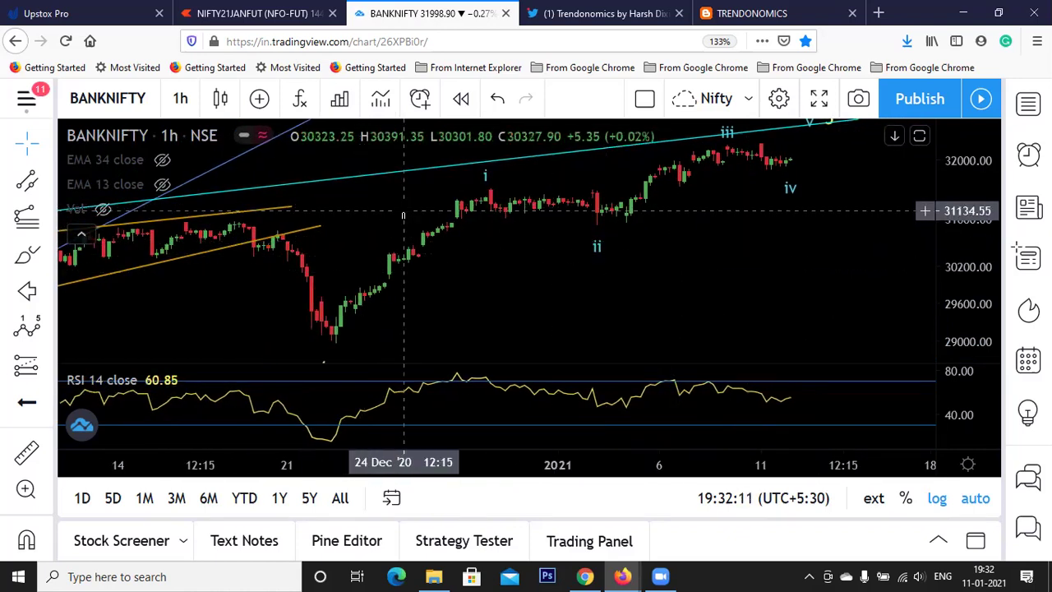
scroll(402, 216, "down", 3)
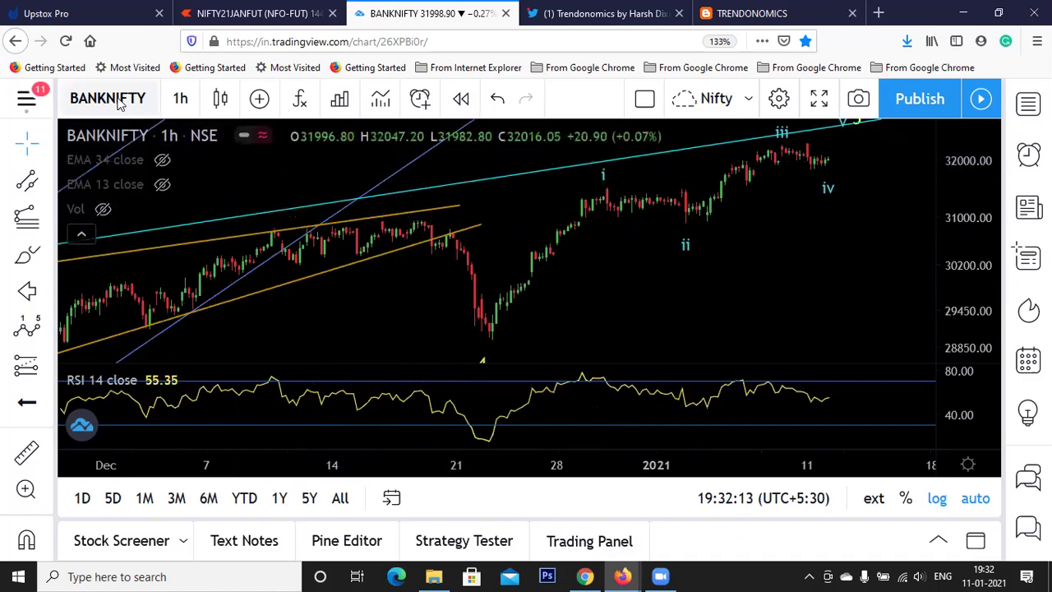
left_click(107, 99)
type("NIFTY")
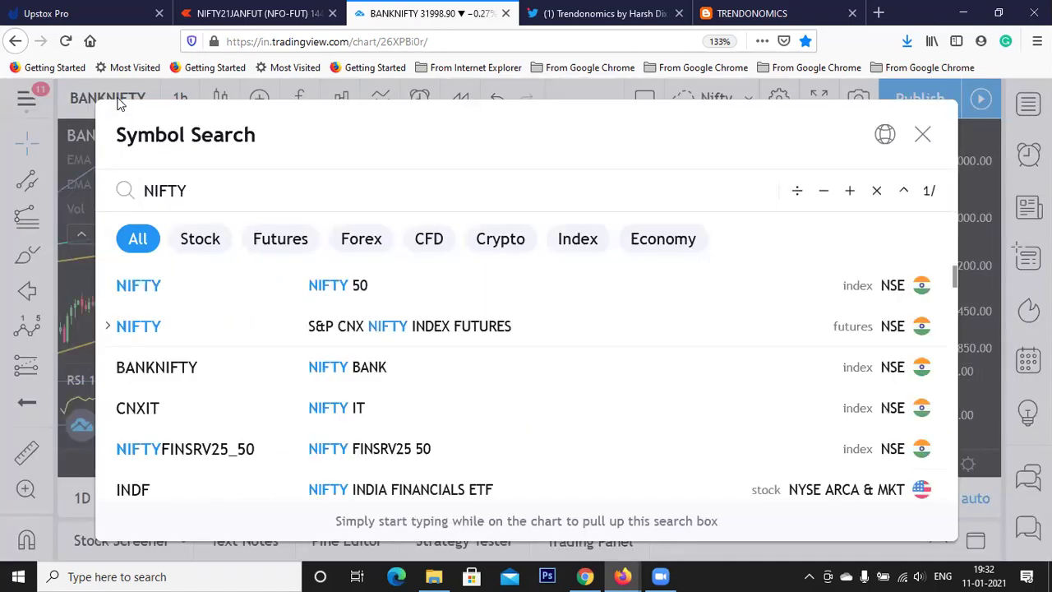
scroll(428, 411, "down", 3)
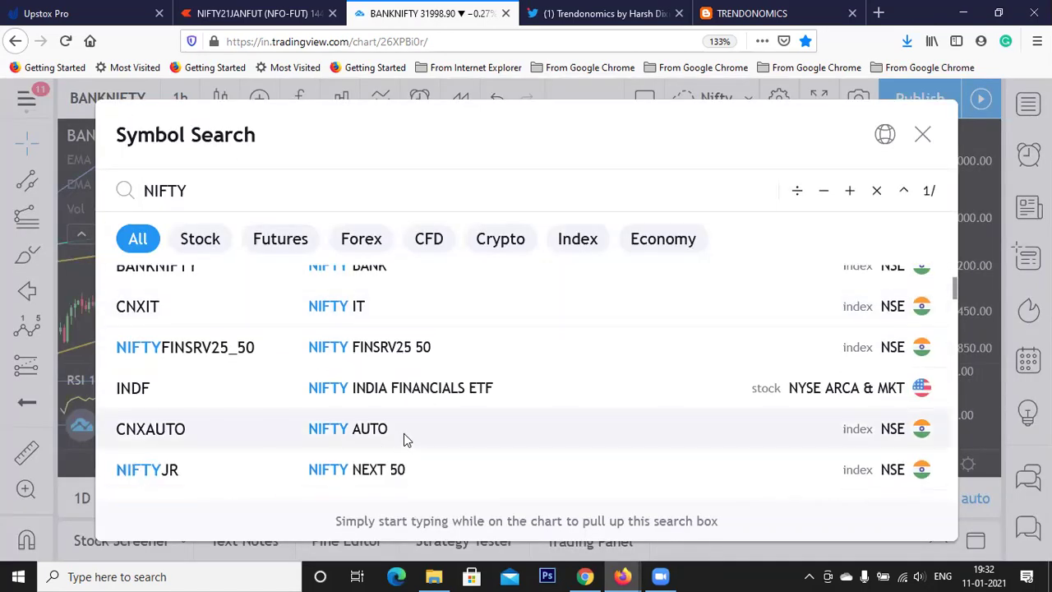
left_click(403, 431)
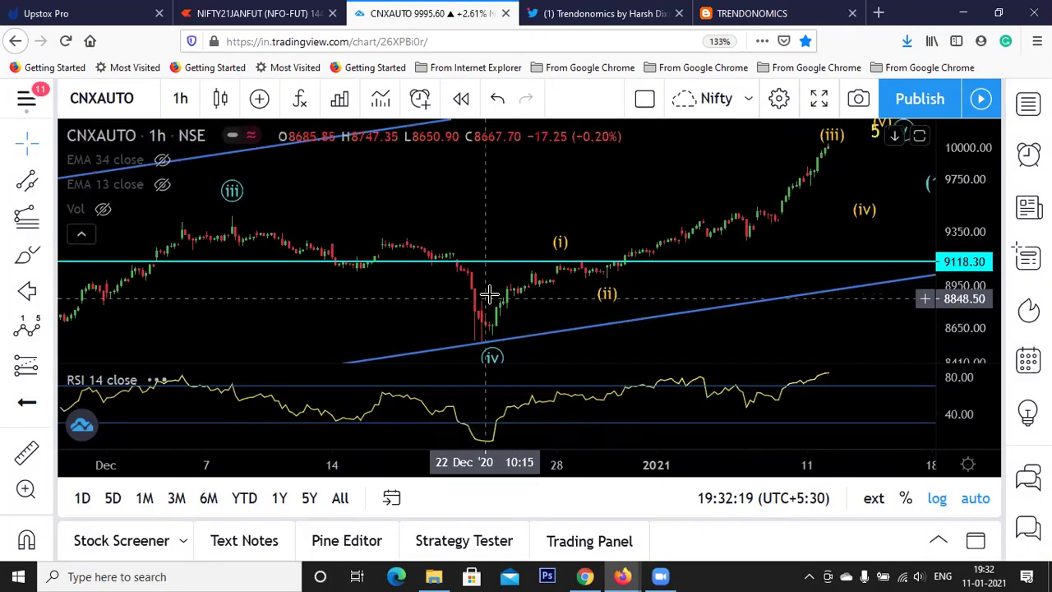
Reposition the orange CNXAUTO wave points: (iv) at about 9805 and (v) at about 10002 on 14 January 09:15.
left_click_drag(559, 214, 479, 226)
scroll(493, 228, "down", 5)
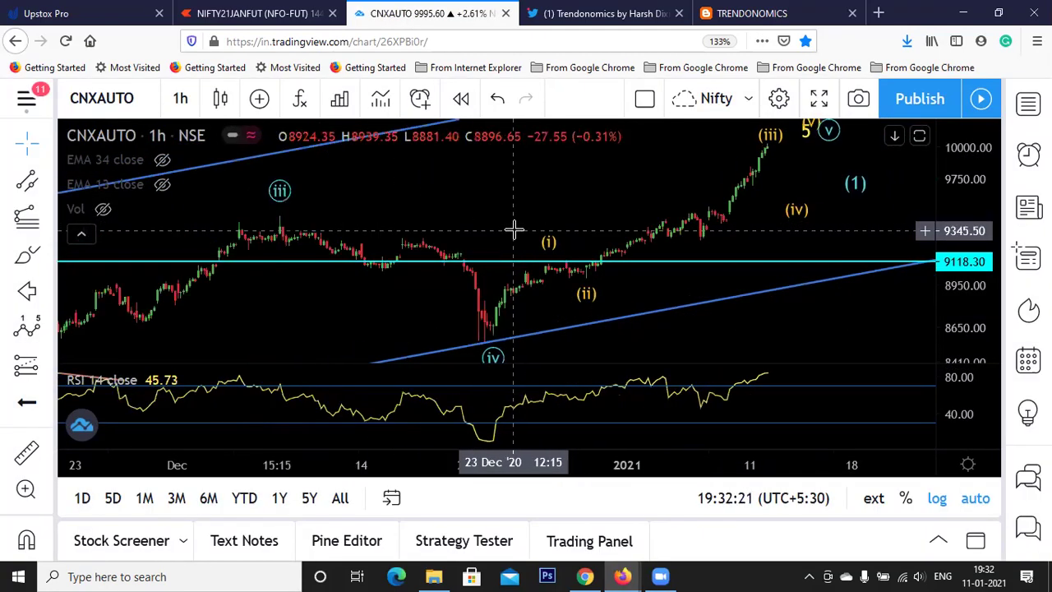
scroll(403, 288, "down", 3)
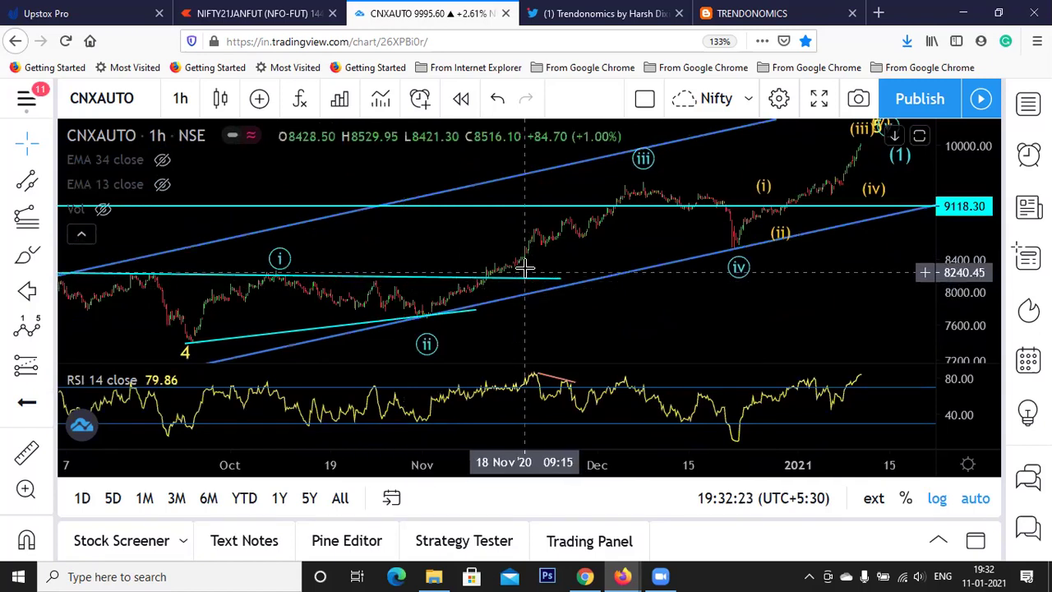
scroll(545, 286, "up", 2)
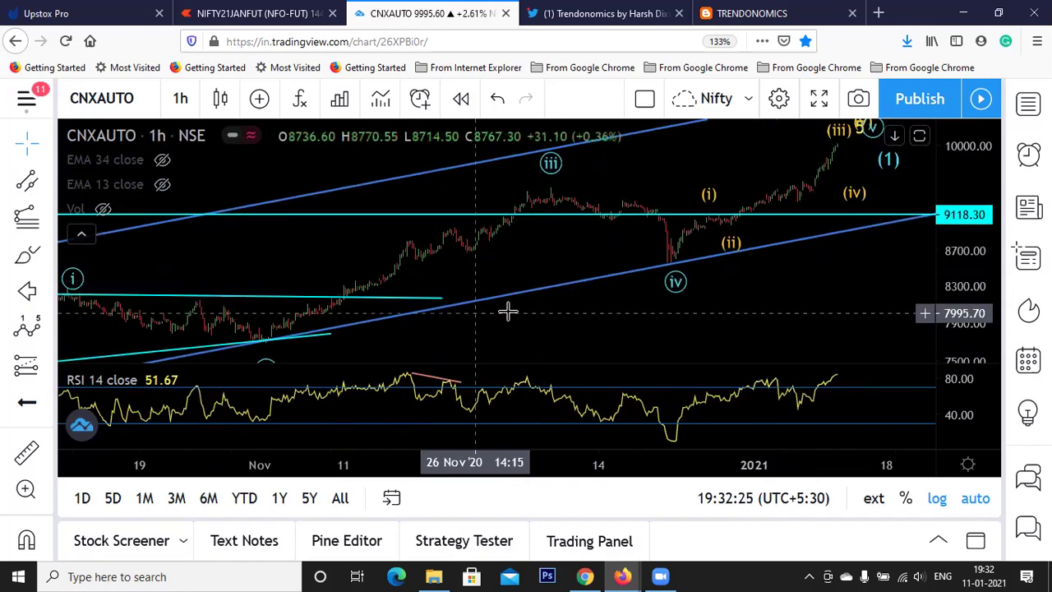
scroll(508, 307, "up", 3)
scroll(551, 316, "up", 2)
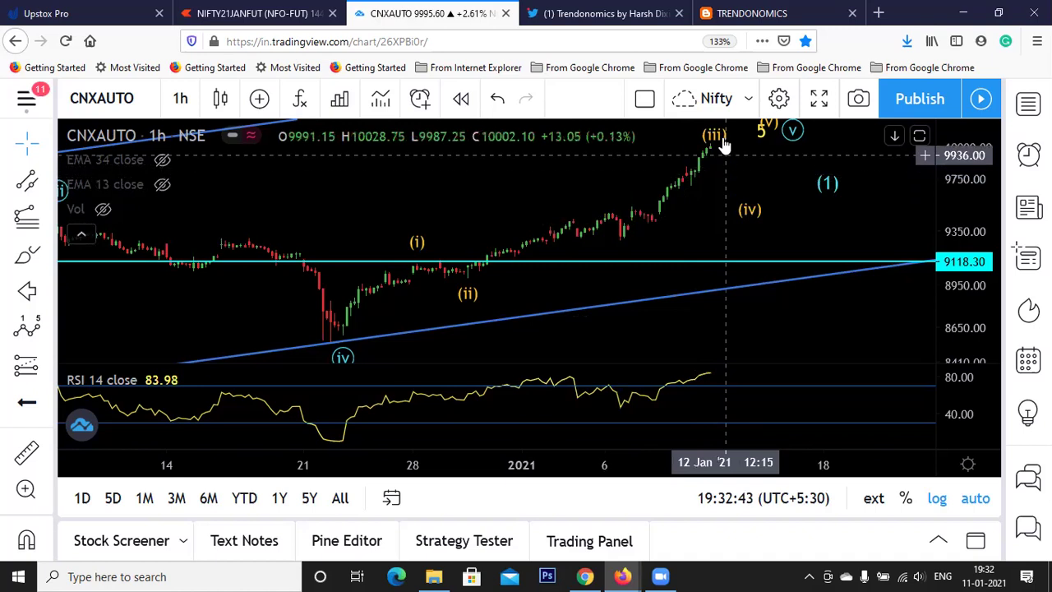
mouse_move(751, 212)
left_mouse_down()
mouse_move(756, 170)
mouse_move(775, 140)
mouse_move(789, 141)
mouse_move(774, 144)
left_mouse_up()
left_click(714, 175)
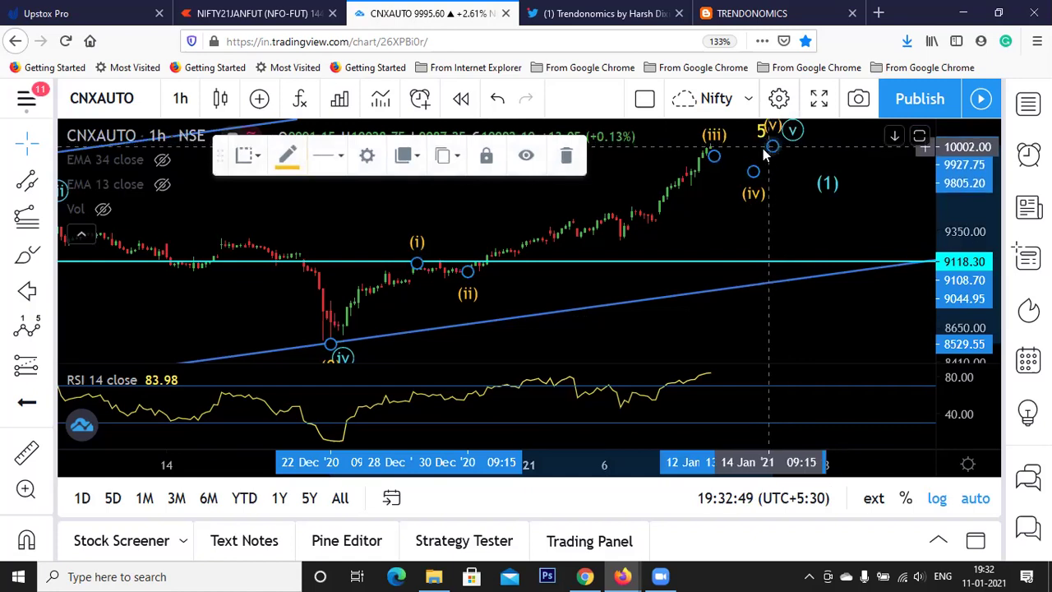
left_click(712, 141)
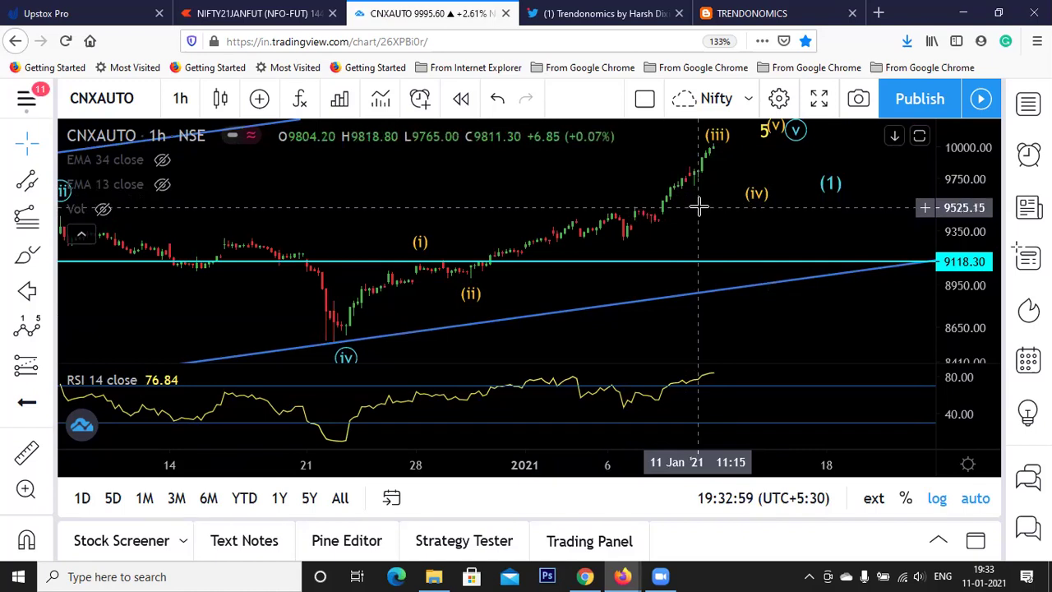
Search the symbols for NIFTY and load the NIFTY METAL index, CNXMETAL, on the chart.
scroll(699, 208, "down", 5)
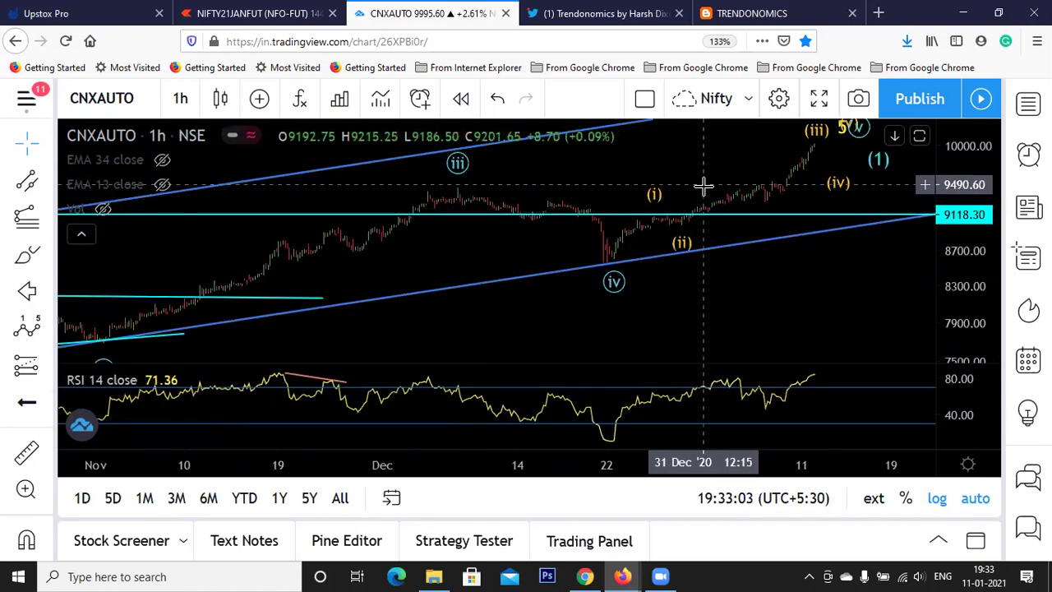
scroll(703, 187, "up", 2)
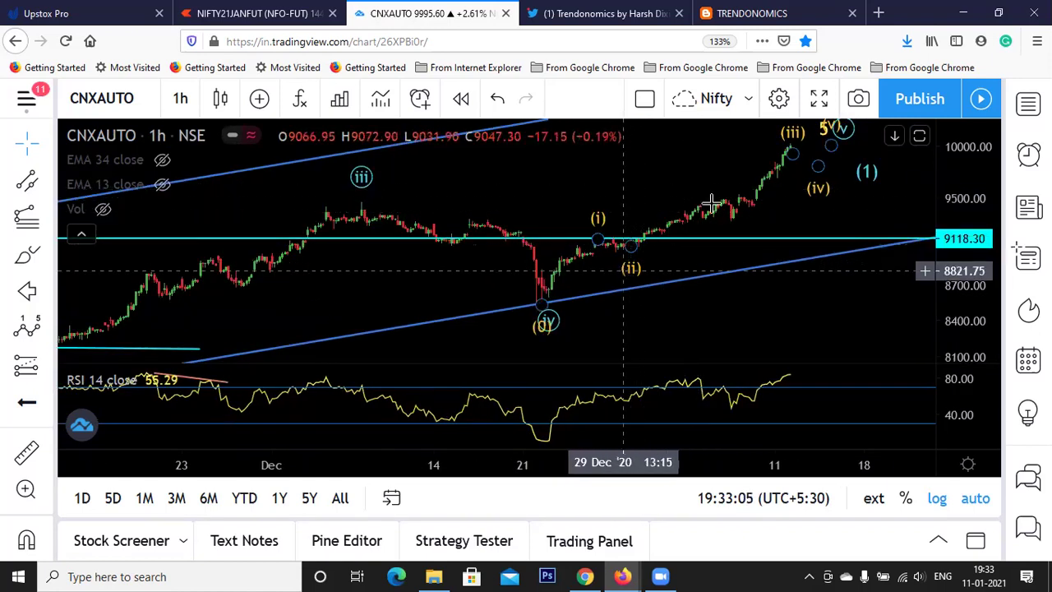
left_click(122, 97)
type("NIFTY")
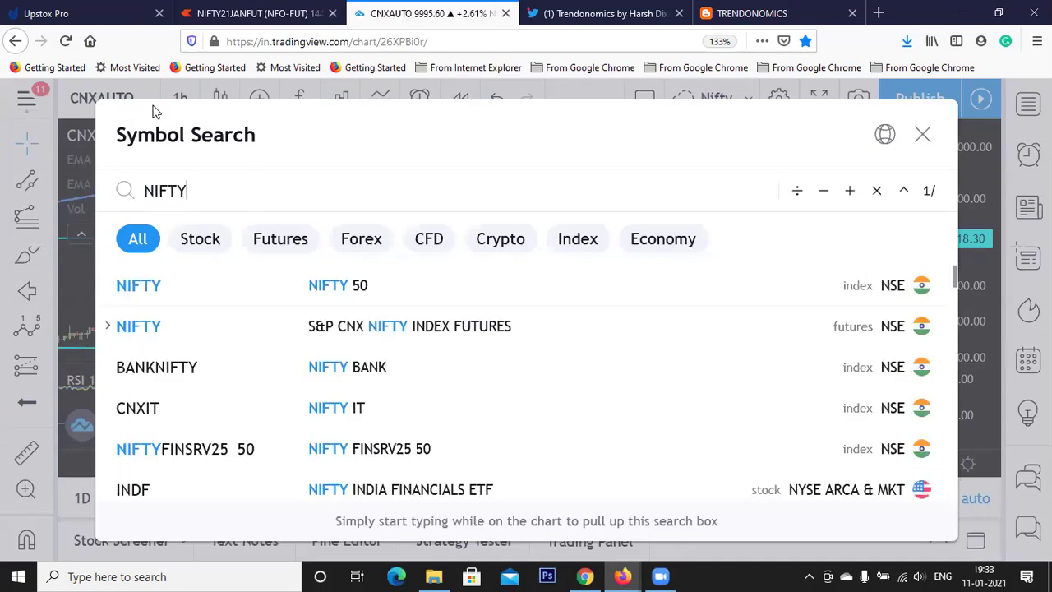
scroll(387, 348, "down", 3)
scroll(393, 367, "down", 7)
scroll(390, 362, "up", 3)
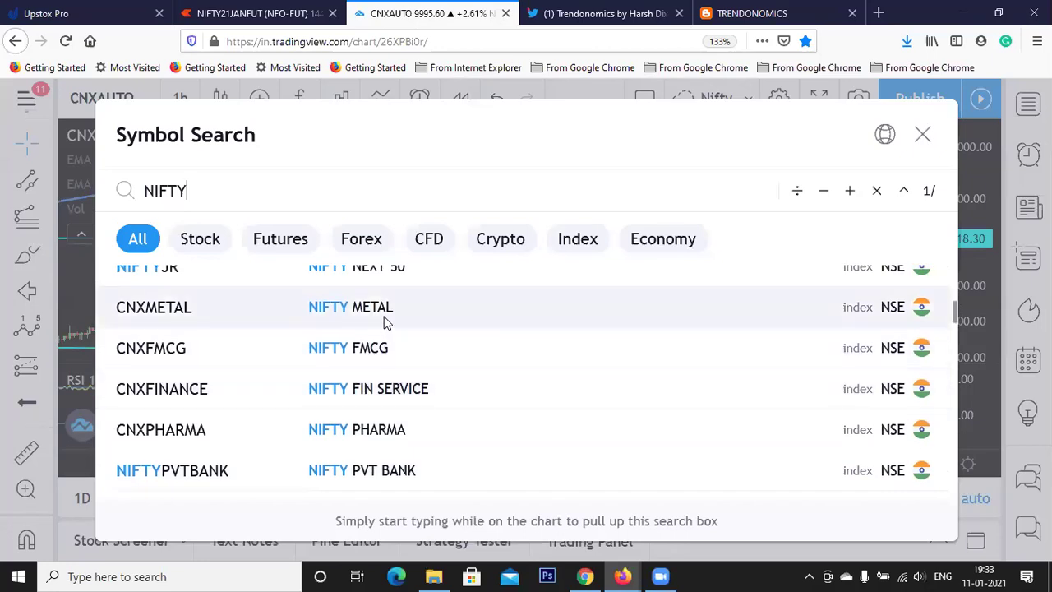
left_click(385, 320)
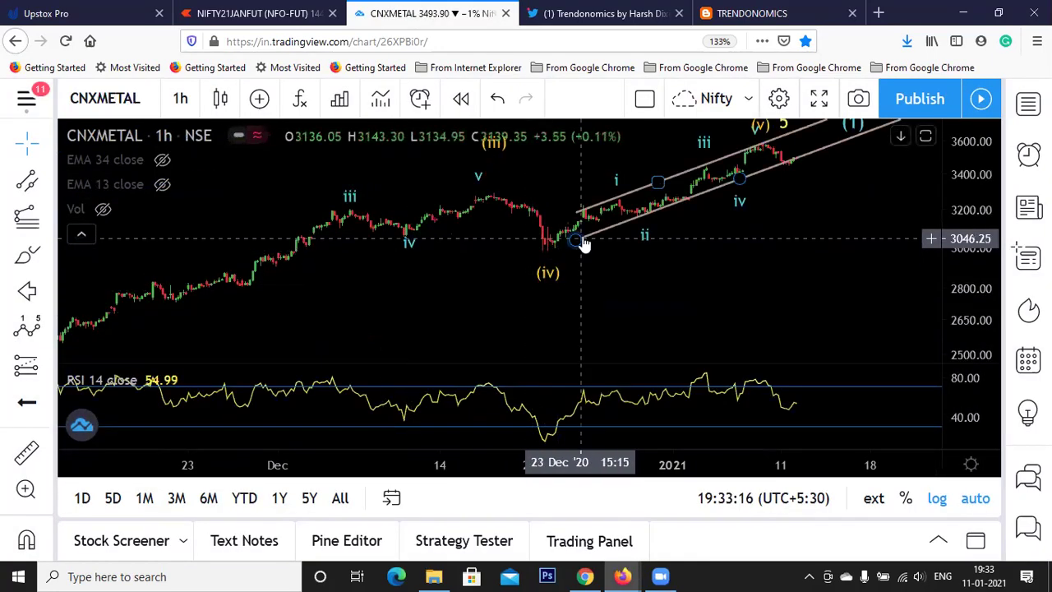
Examine the CNXMETAL hourly waves from the wave 4 low up to (v) and the parallel channel around the last five-wave rise.
scroll(583, 242, "up", 3)
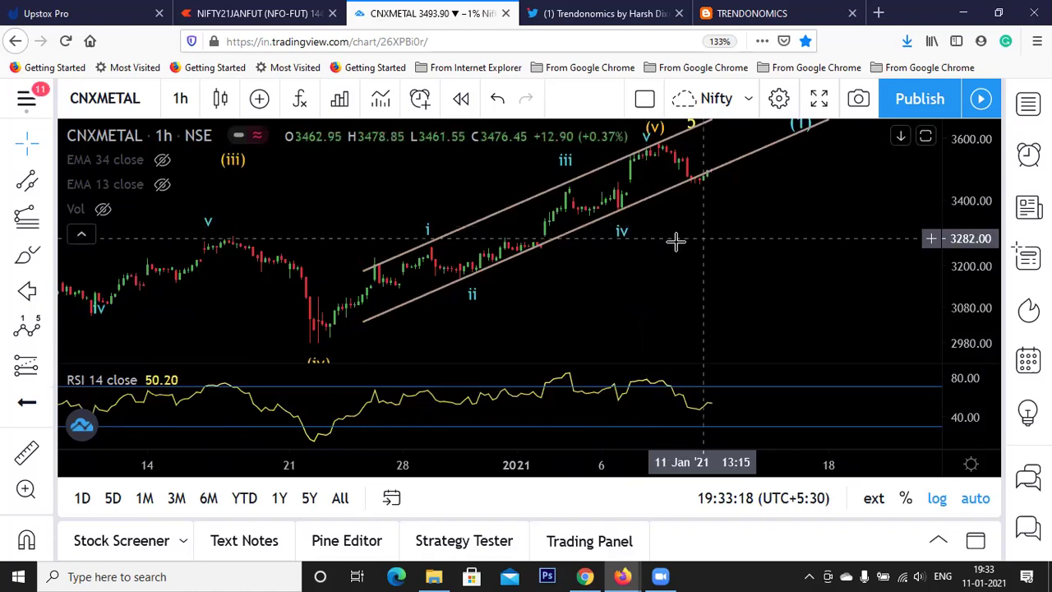
left_click_drag(676, 241, 756, 242)
scroll(512, 292, "down", 6)
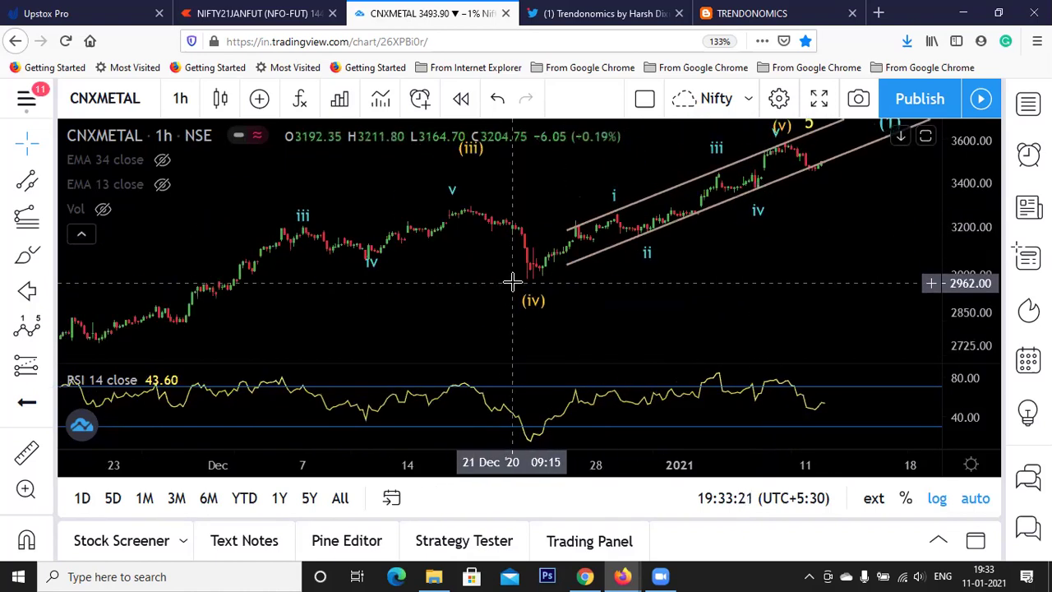
scroll(511, 283, "down", 3)
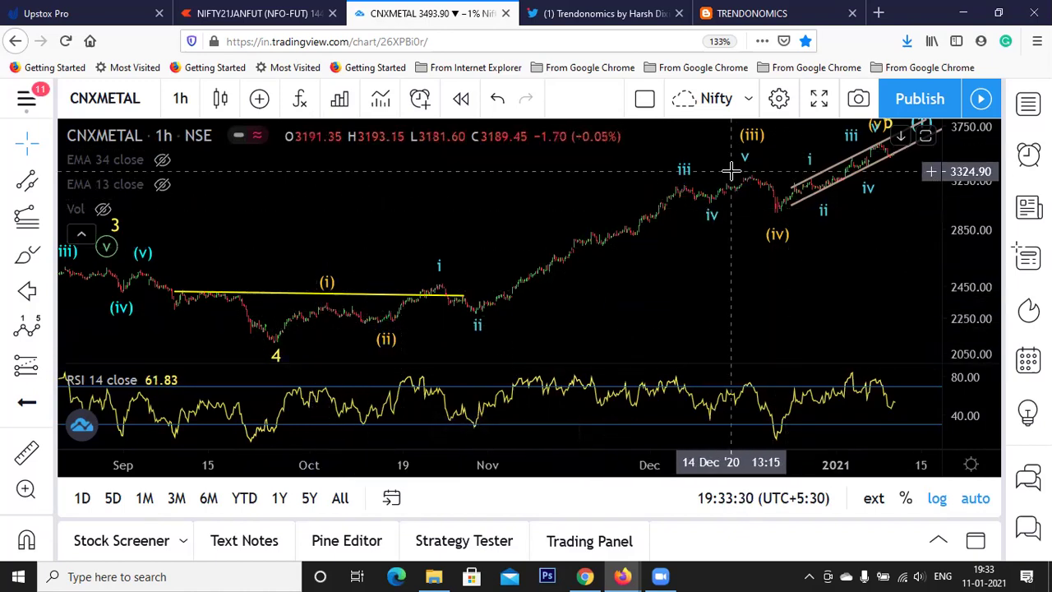
scroll(731, 171, "up", 5)
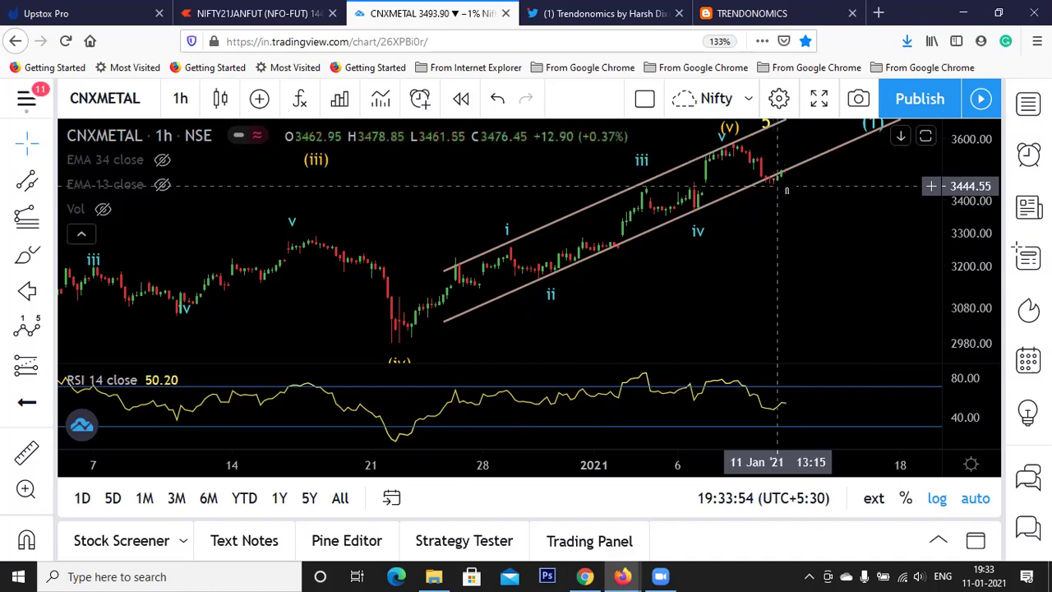
left_click(437, 341)
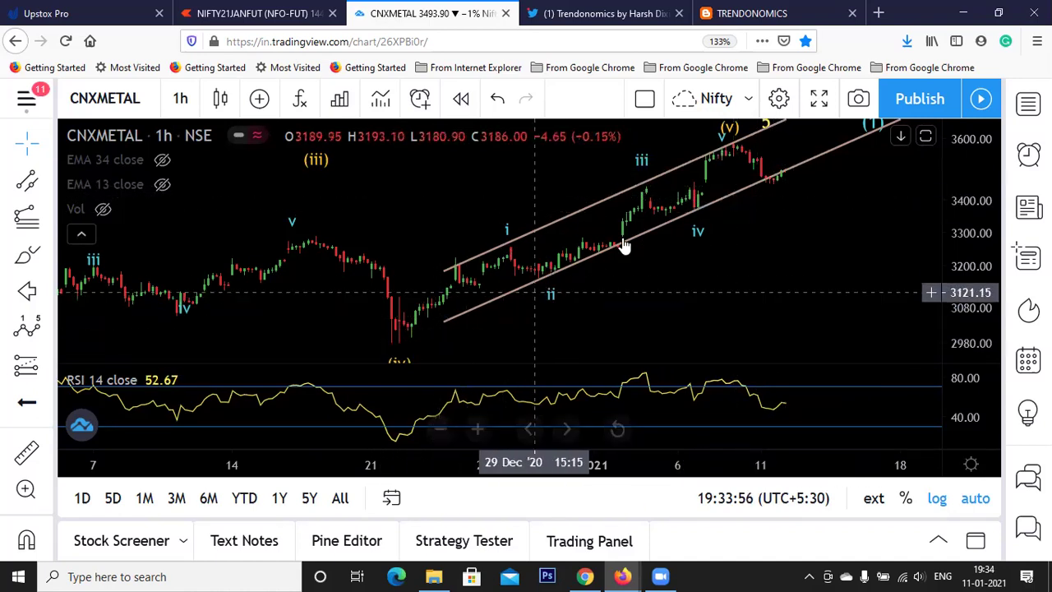
scroll(694, 198, "down", 1)
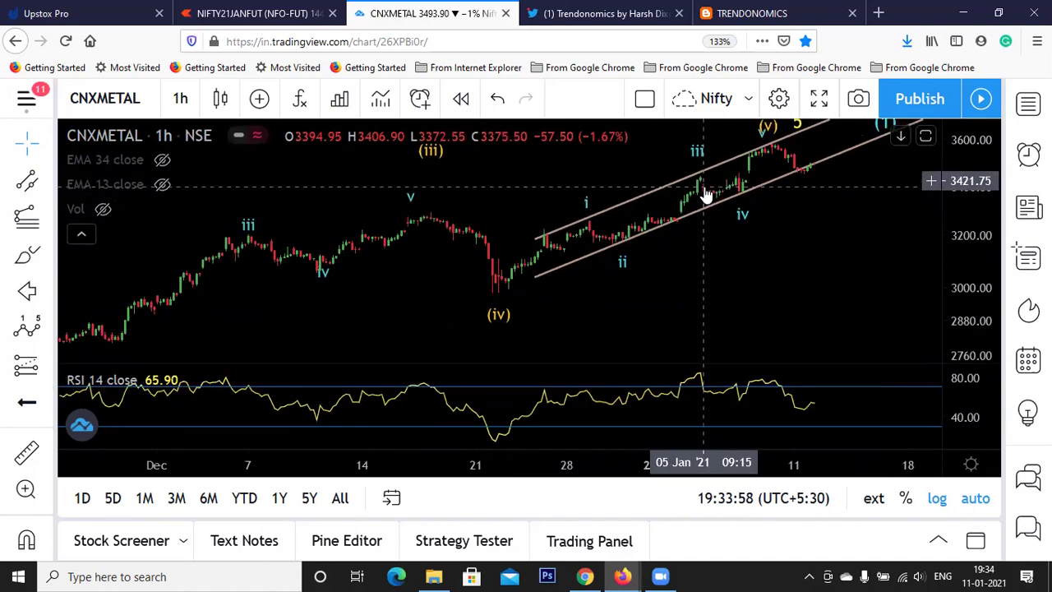
scroll(704, 197, "down", 1)
scroll(780, 201, "down", 1)
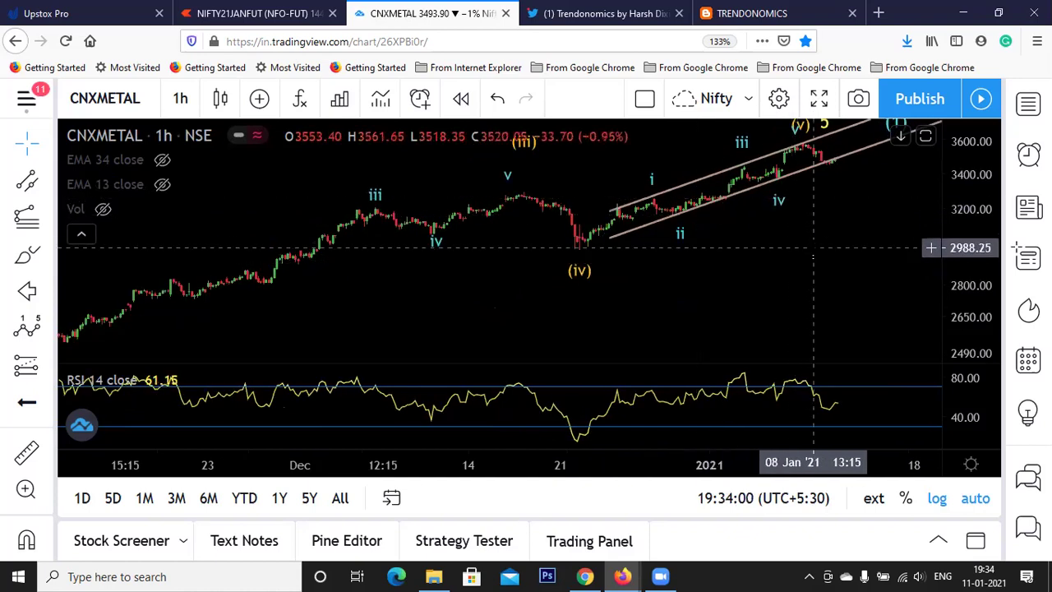
scroll(805, 246, "down", 5)
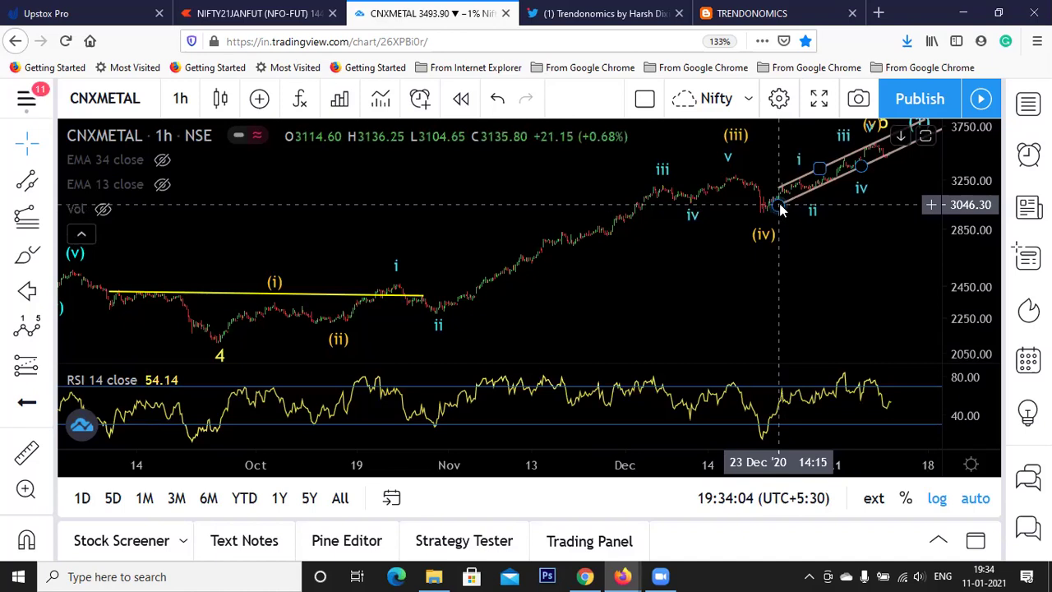
Re-anchor the CNXMETAL channel's lower line from 2200.20 on 26 October to 3235.20 on 6 January, and widen it to the wave iii high.
left_click_drag(779, 210, 408, 326)
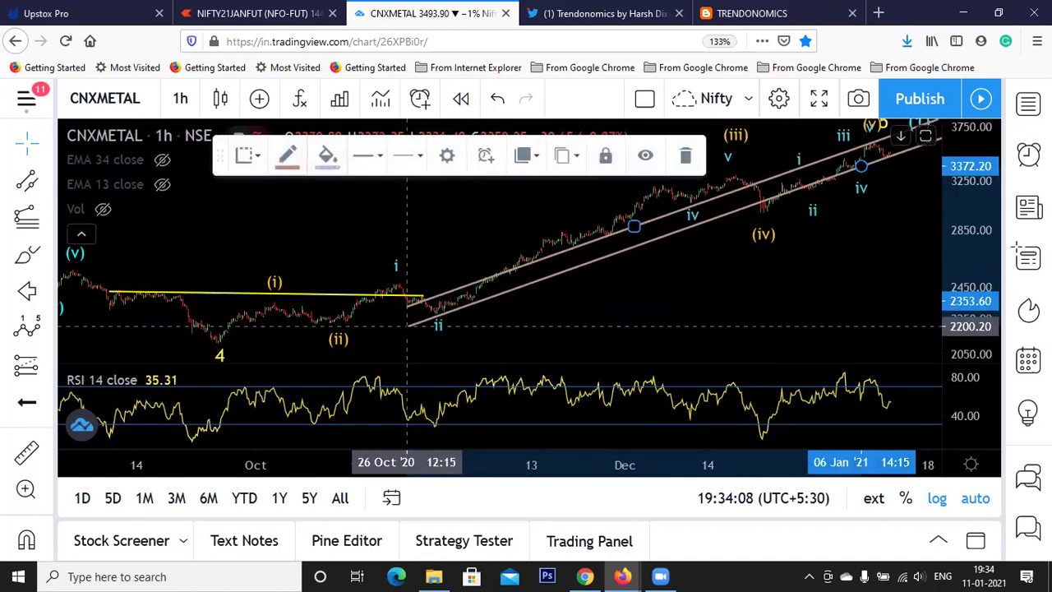
left_click_drag(863, 170, 860, 182)
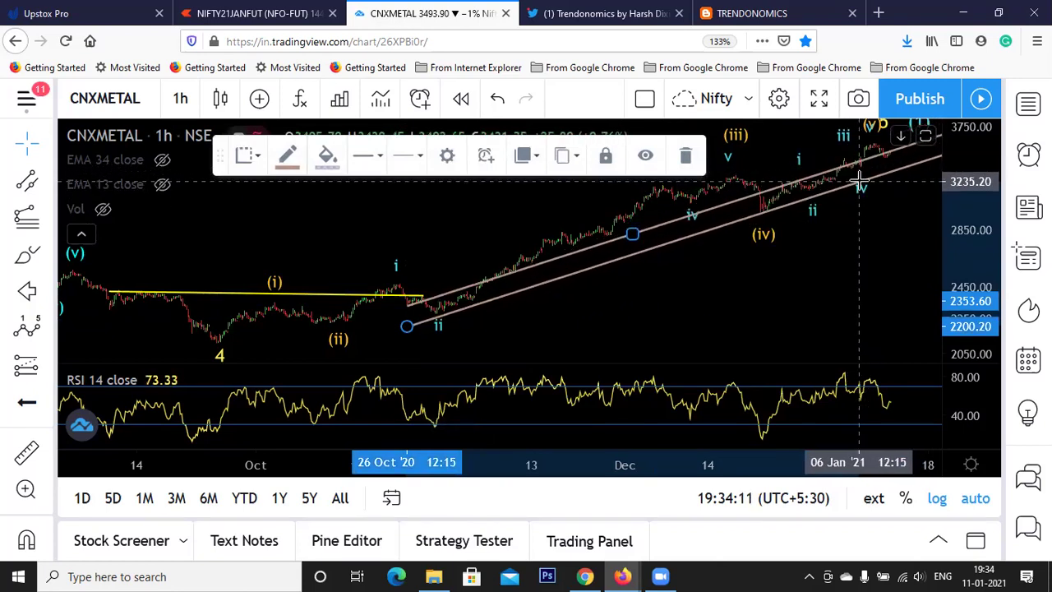
left_click(626, 235)
left_click_drag(626, 235, 614, 195)
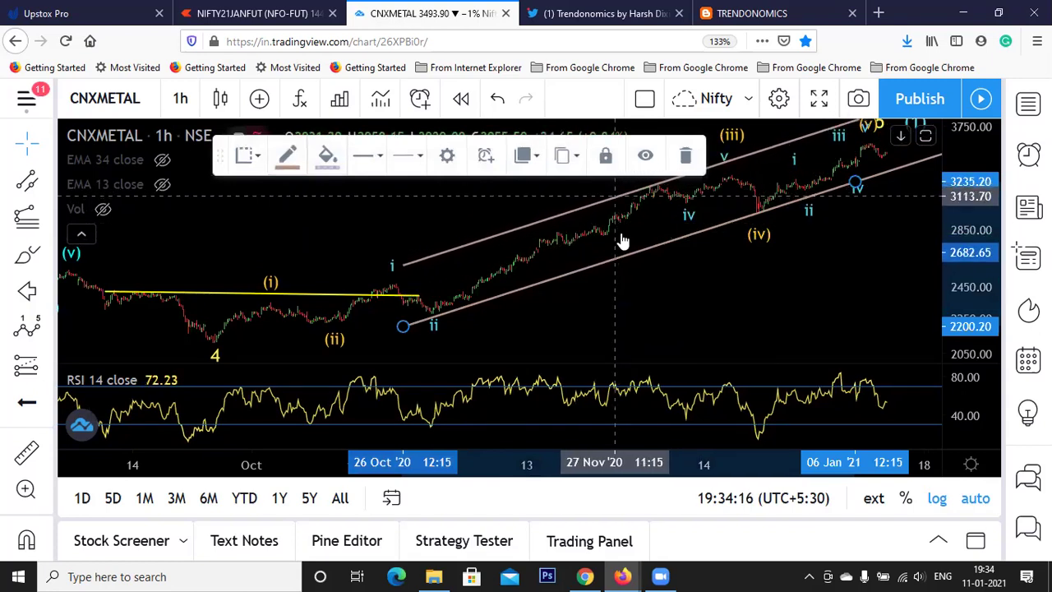
left_click(710, 289)
Search the symbols for NIFTY and load the NIFTY MIDCAP 100 index, CNXMIDCAP, on the chart.
scroll(723, 289, "down", 5)
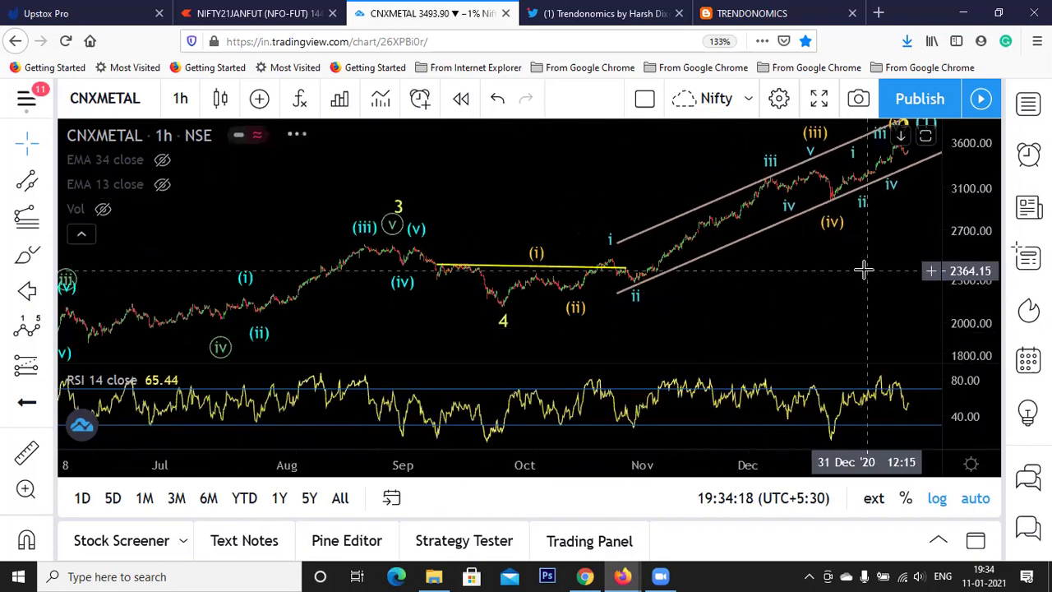
left_click_drag(863, 270, 747, 294)
scroll(653, 284, "down", 3)
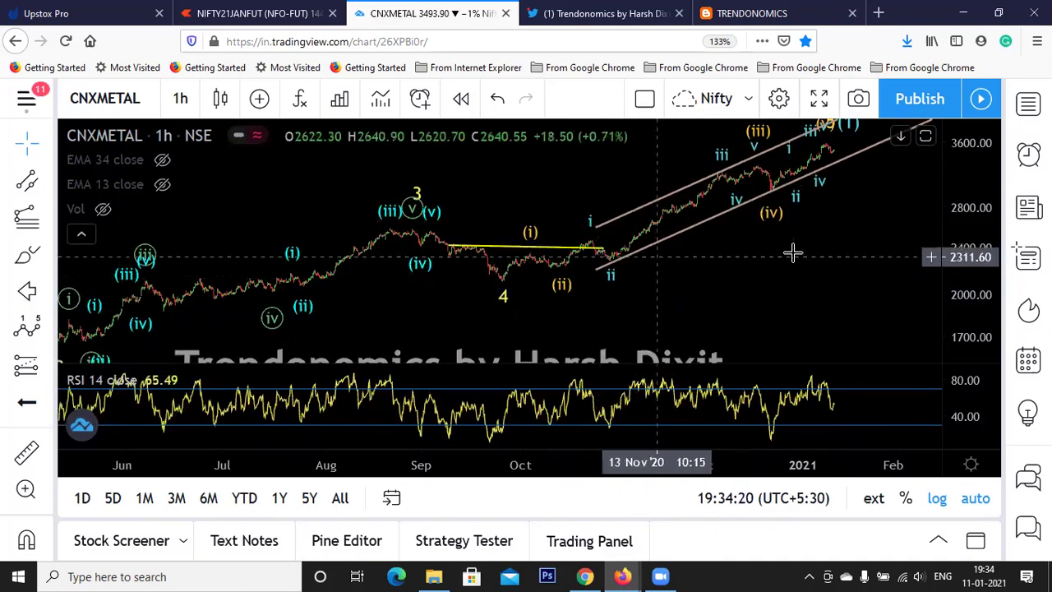
scroll(793, 253, "up", 3)
left_click(106, 98)
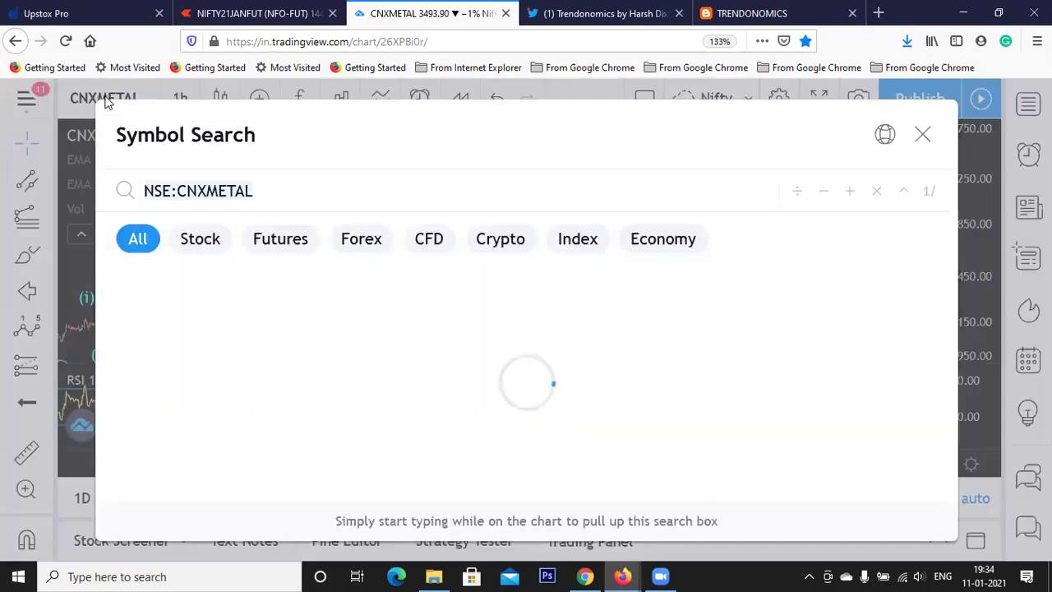
type("NIFTY")
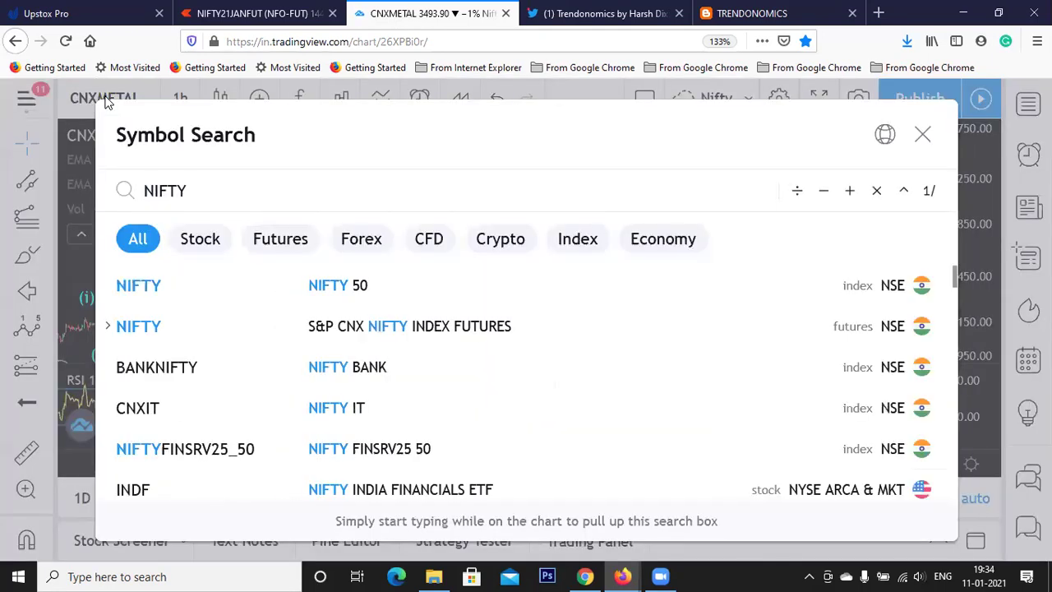
scroll(444, 431, "down", 5)
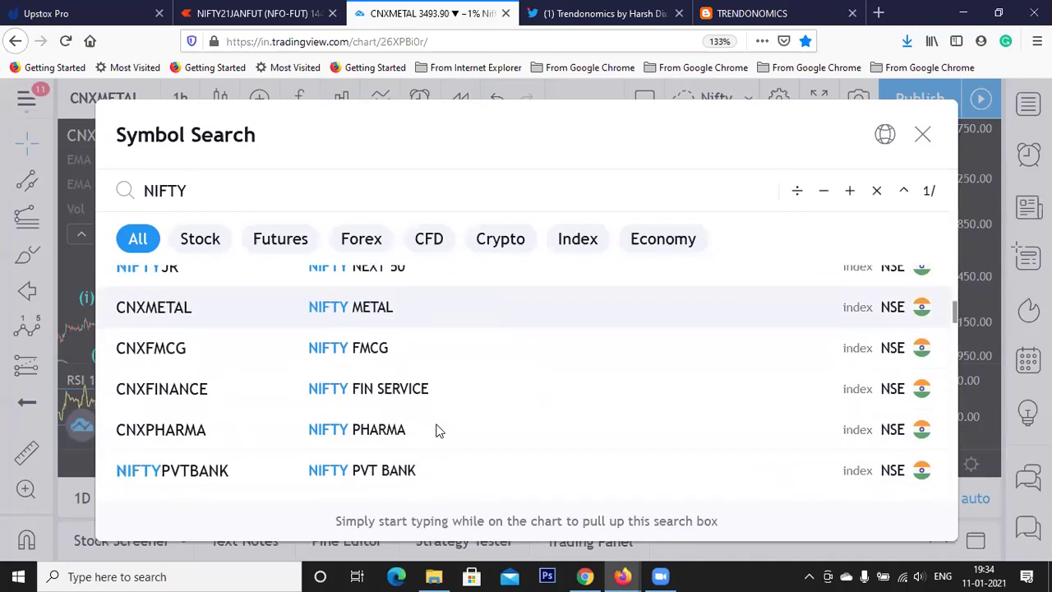
scroll(438, 432, "down", 5)
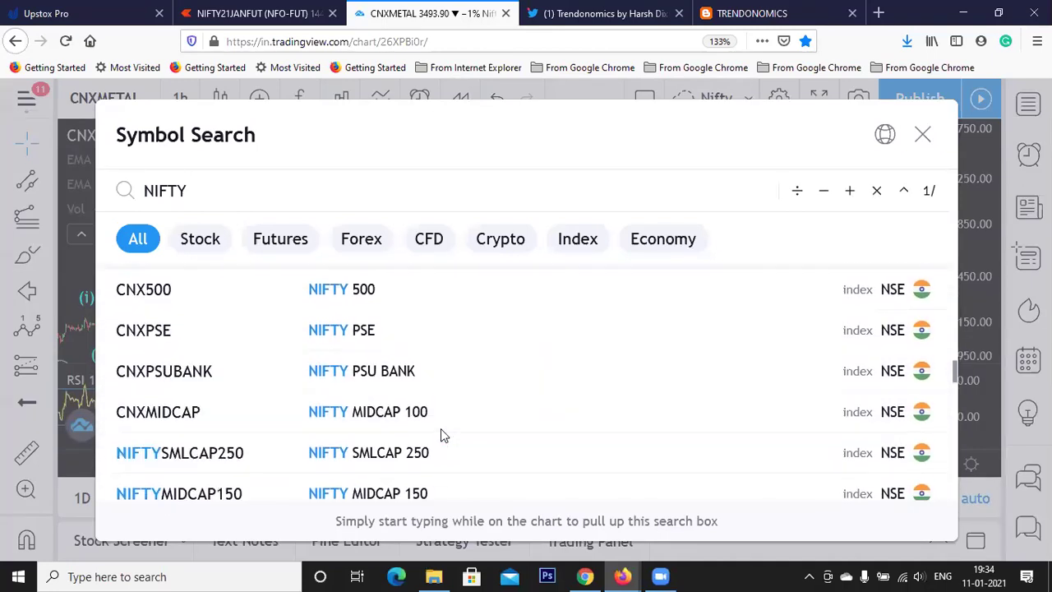
left_click(441, 421)
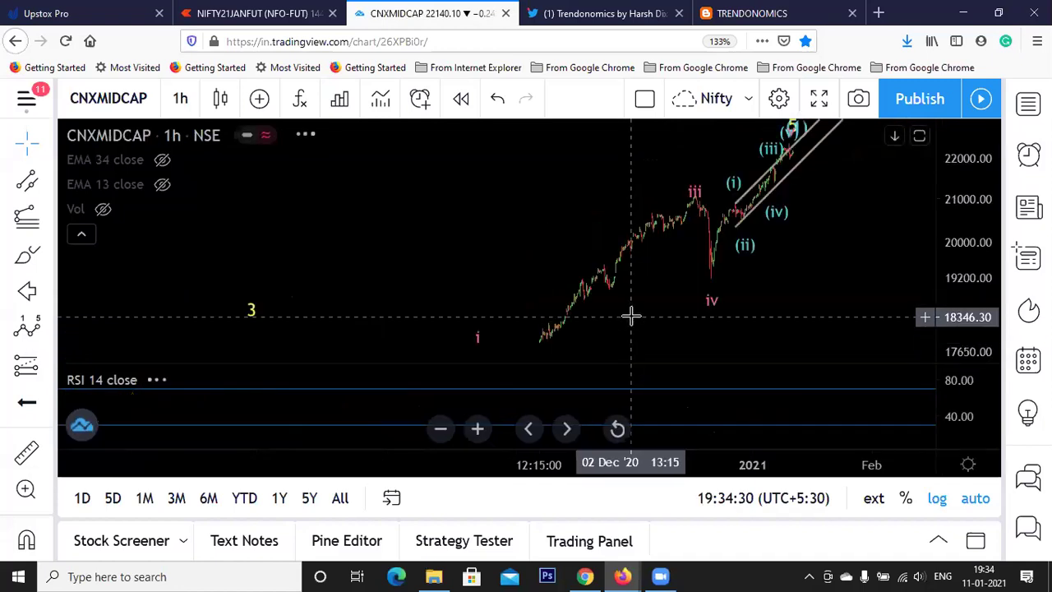
Examine the CNXMIDCAP hourly waves from the wave iv low through (i) to (v) and their parallel channel.
scroll(822, 218, "up", 1)
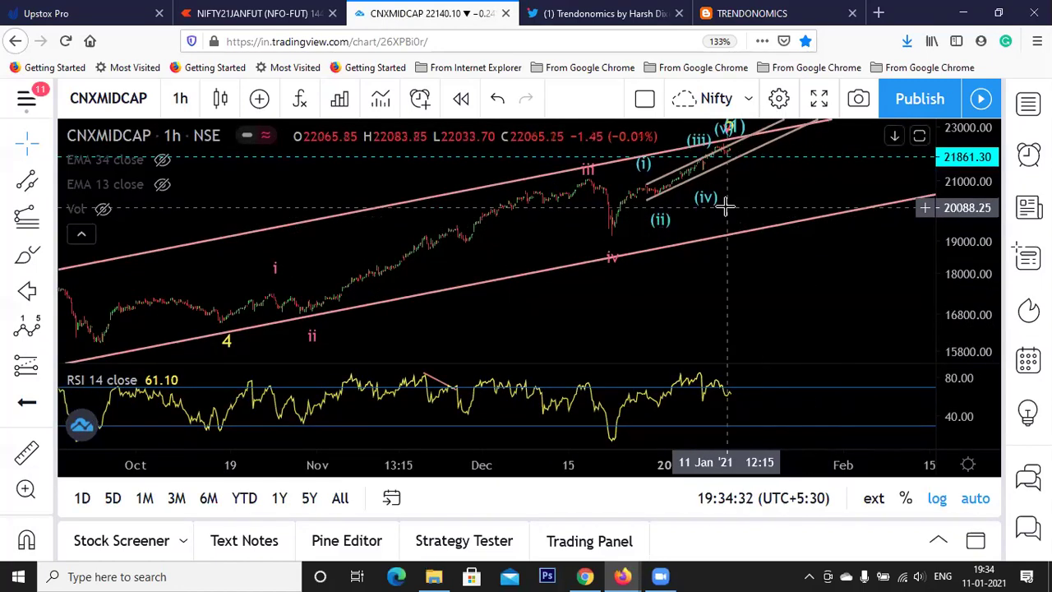
left_click_drag(729, 206, 863, 220)
scroll(863, 220, "up", 5)
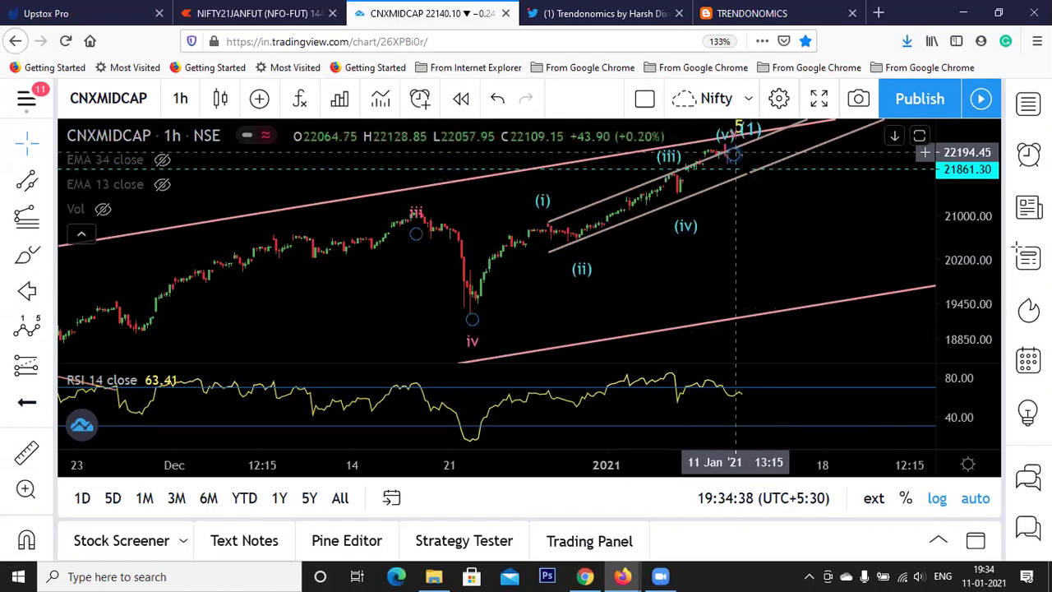
Switch the CNXMIDCAP chart to the 1 day interval and examine waves 3, 4 and 5 within the rising channel.
left_click(181, 98)
scroll(223, 242, "down", 3)
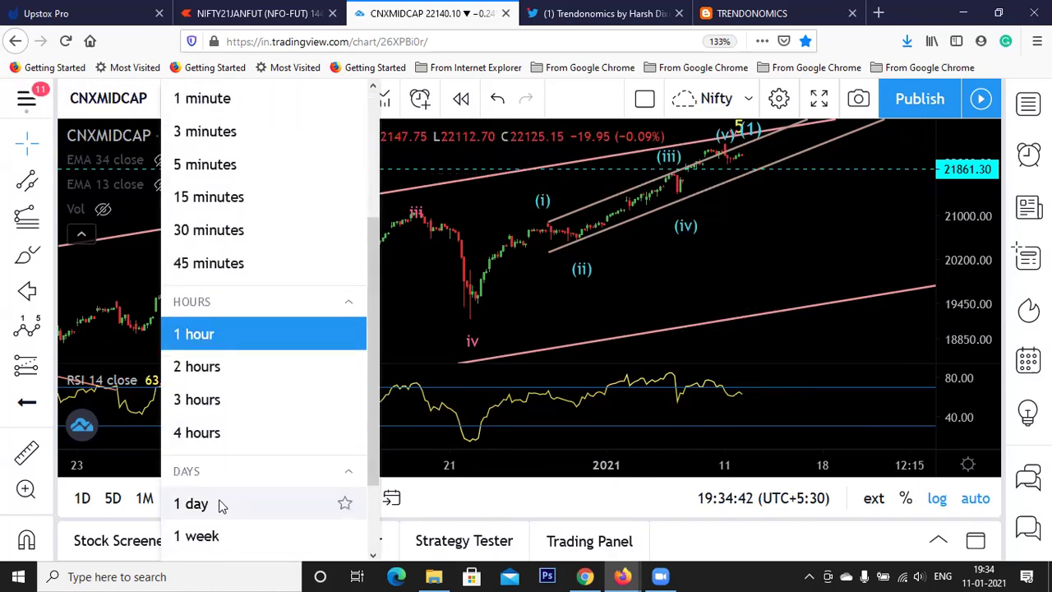
left_click(191, 504)
scroll(672, 275, "up", 5)
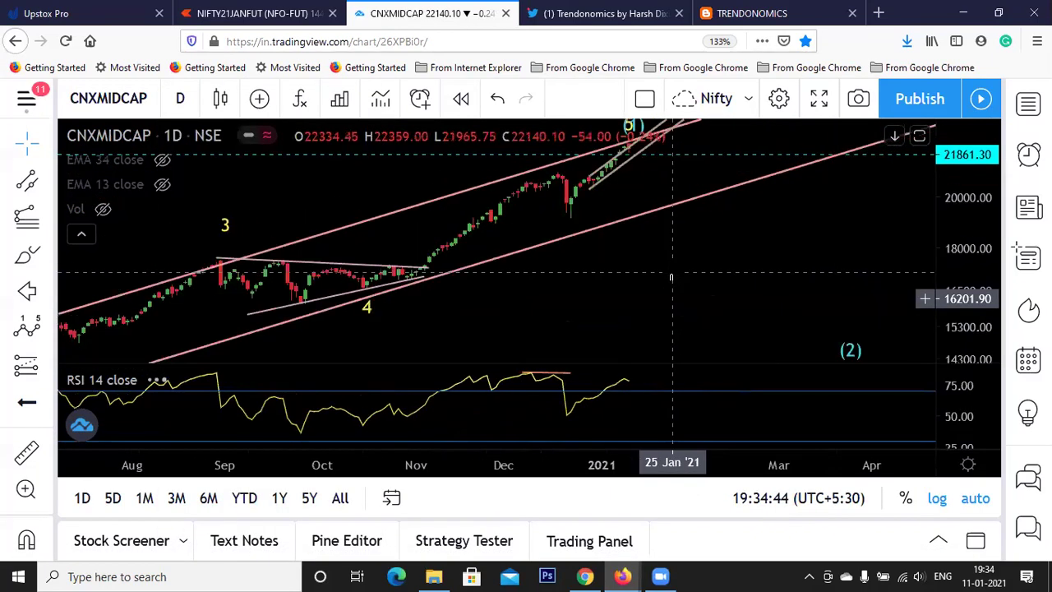
mouse_move(584, 237)
left_mouse_down()
mouse_move(733, 246)
mouse_move(667, 216)
mouse_move(691, 252)
left_mouse_up()
mouse_move(626, 268)
left_mouse_down()
mouse_move(660, 268)
mouse_move(703, 301)
left_mouse_up()
scroll(766, 301, "down", 2)
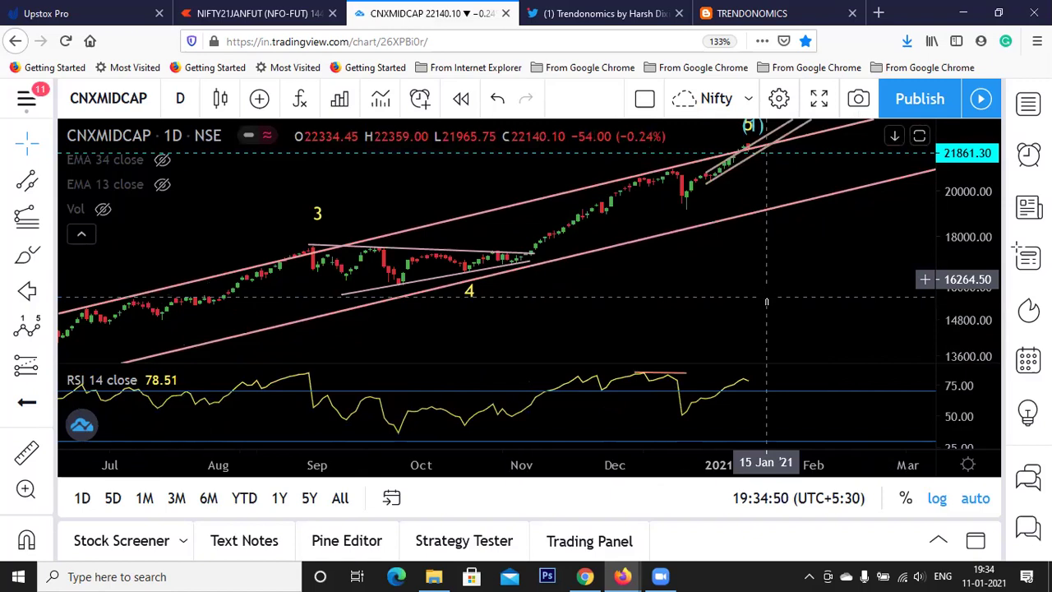
Return the CNXMIDCAP chart to the 1 hour interval and view waves (i) to (v) with the small channel.
key("ctrl+z")
type("60")
key("Return")
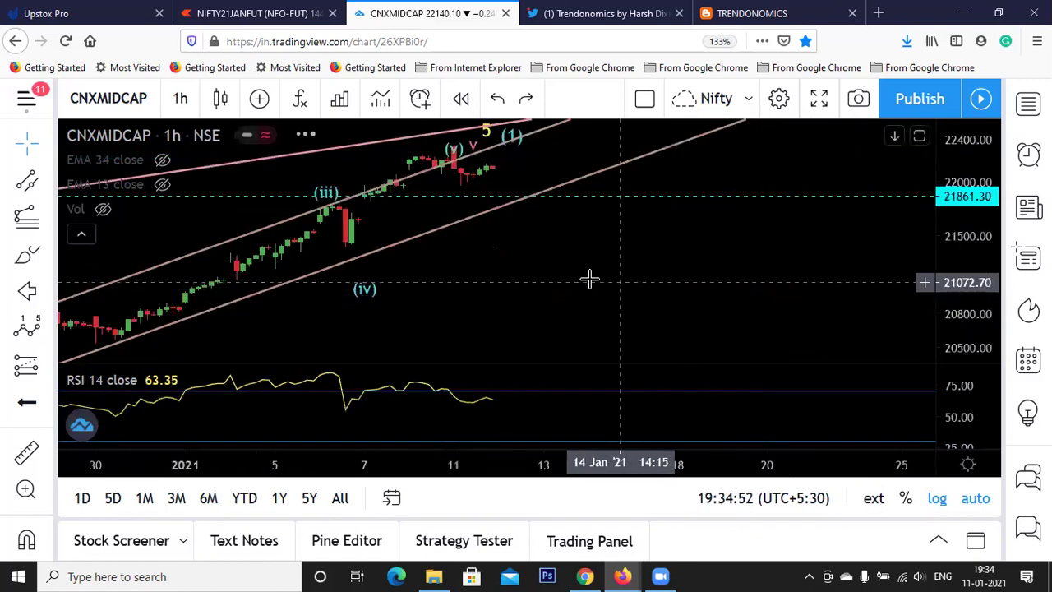
left_click_drag(556, 280, 747, 291)
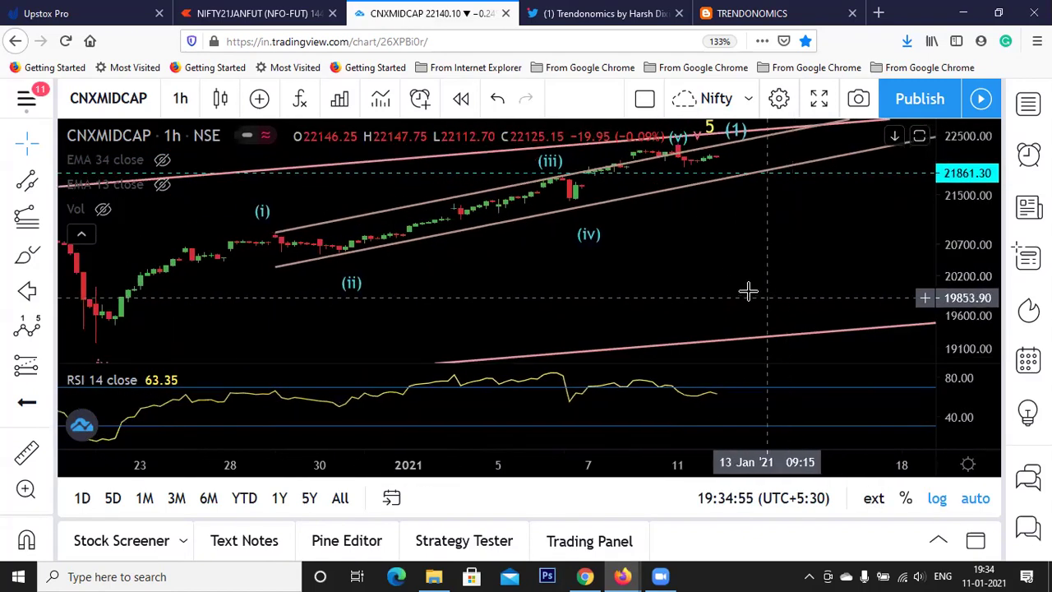
scroll(724, 277, "down", 1)
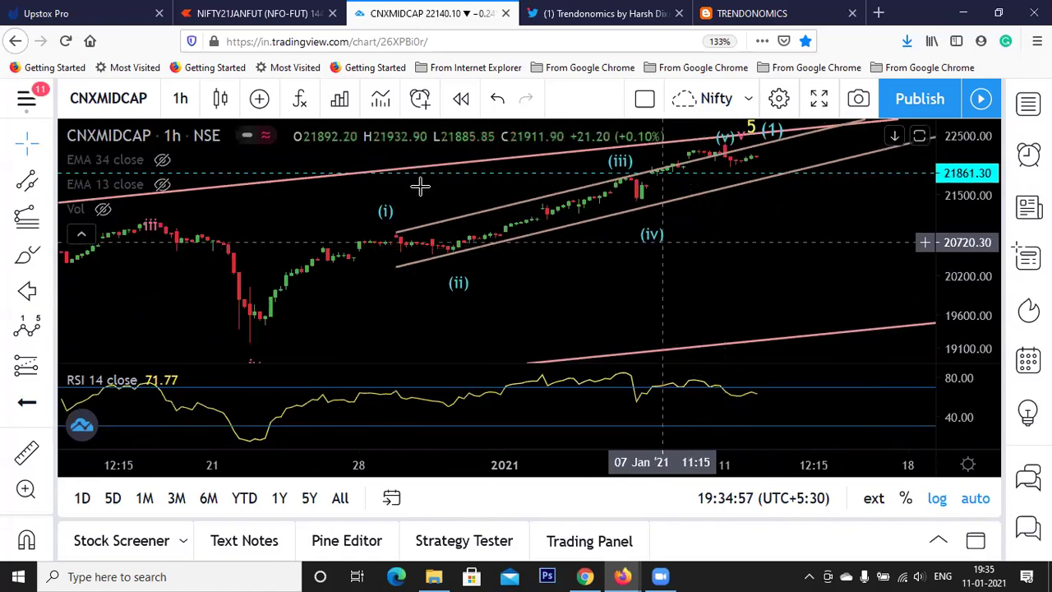
left_click(176, 100)
scroll(199, 181, "down", 2)
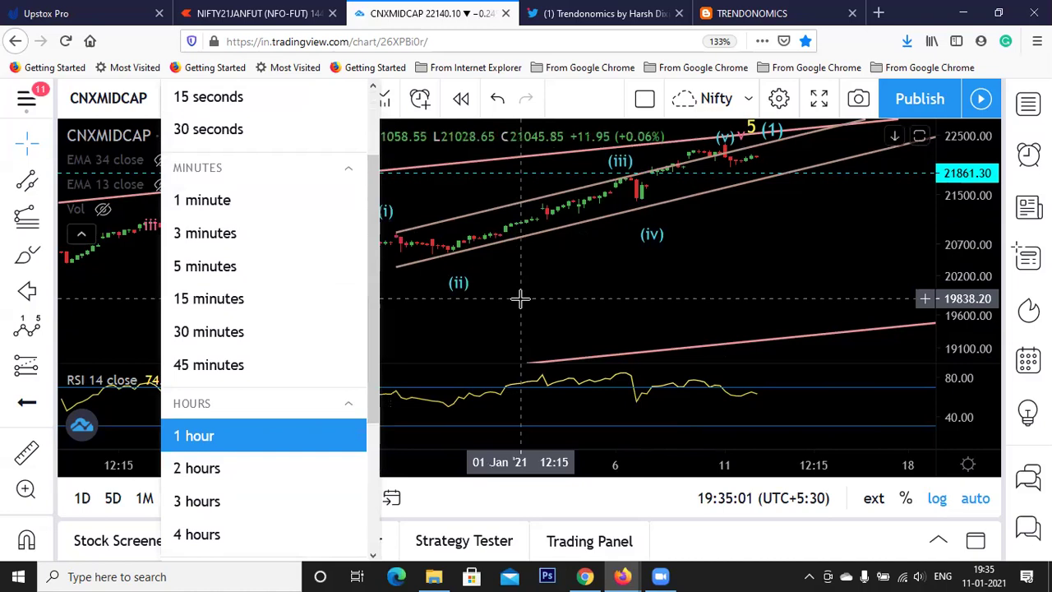
left_click(519, 300)
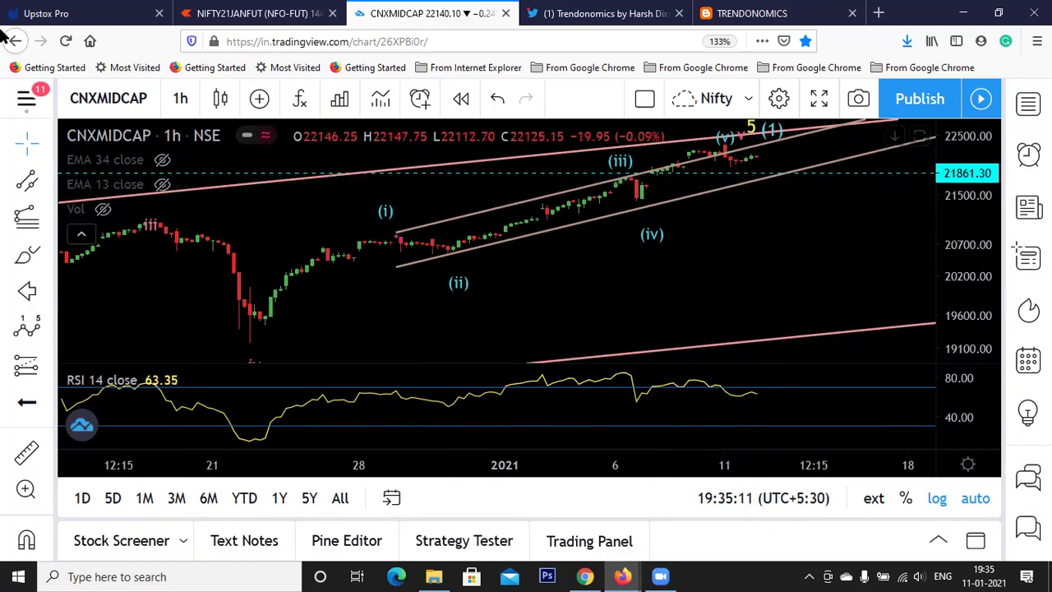
Search the symbols for DXY and load the U.S. DOLLAR CURRENCY INDEX from TVC on the chart.
left_click(126, 107)
type("DXY")
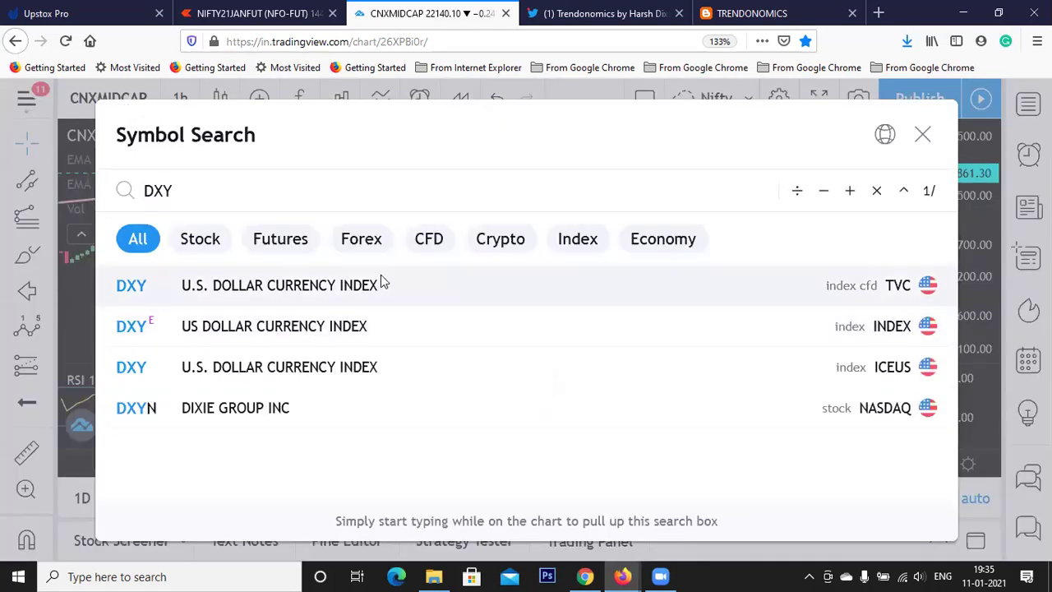
left_click(375, 288)
Delete the duplicate channel overlapping the blue falling channel that starts at wave i on the DXY hourly chart.
scroll(376, 269, "down", 5)
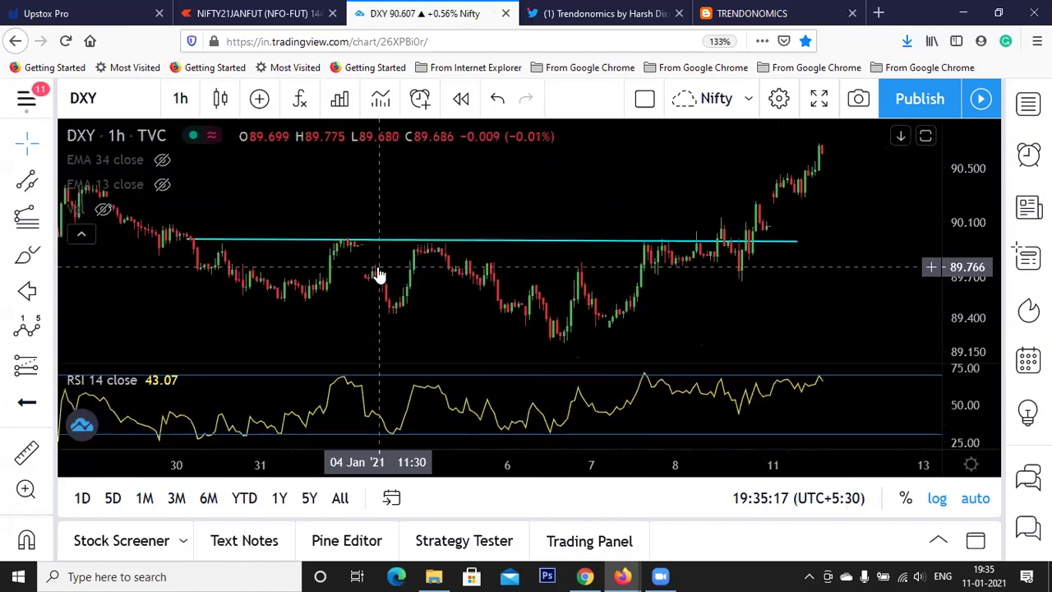
scroll(379, 275, "down", 8)
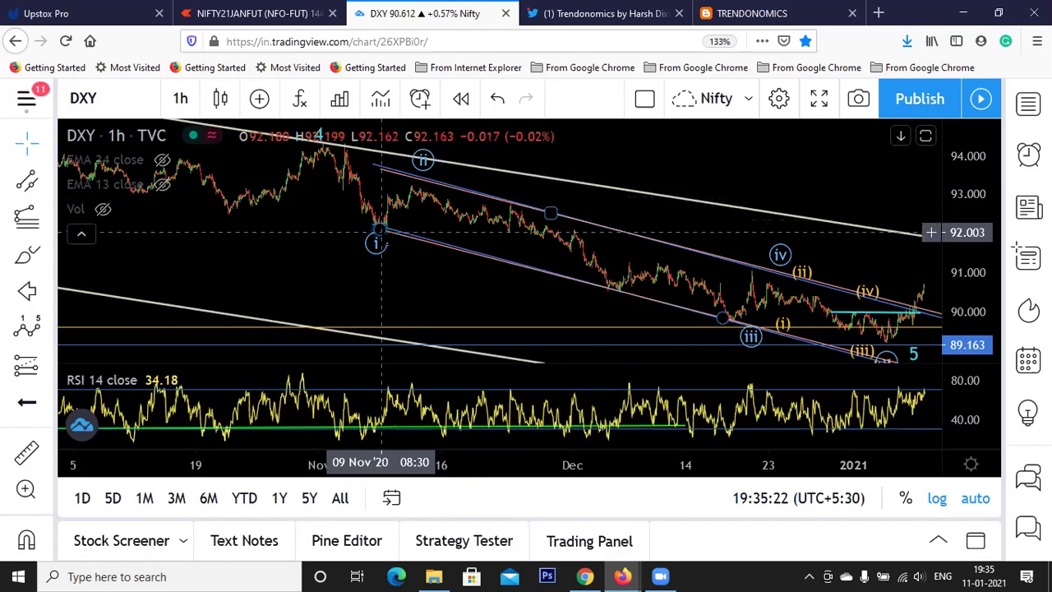
left_click(381, 176)
left_click(381, 176)
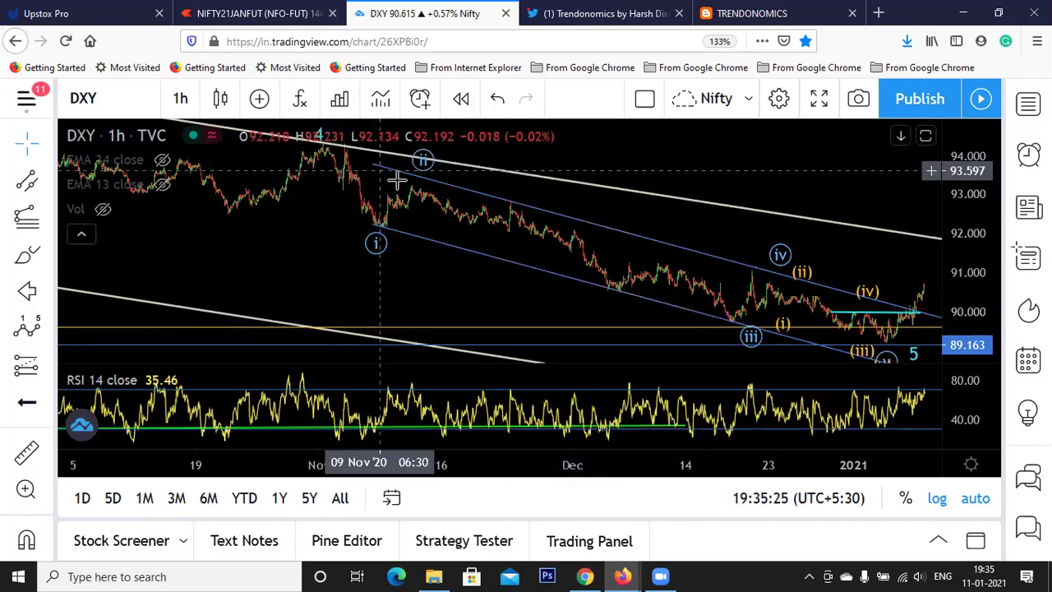
View the DXY hourly waves down to 5 and switch the chart to the 1 day interval.
scroll(551, 263, "right", 5)
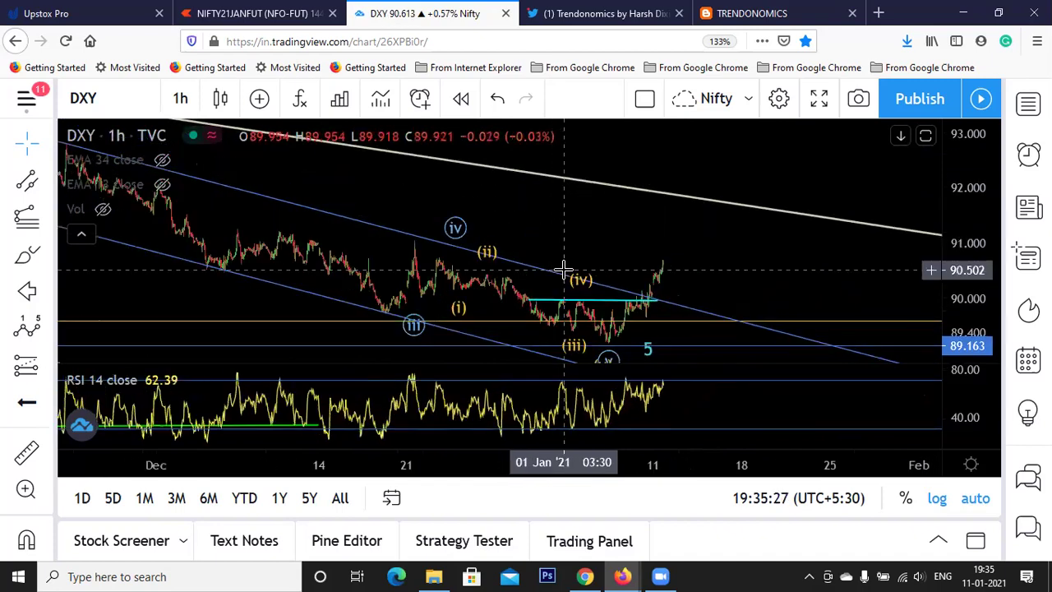
scroll(555, 322, "up", 2)
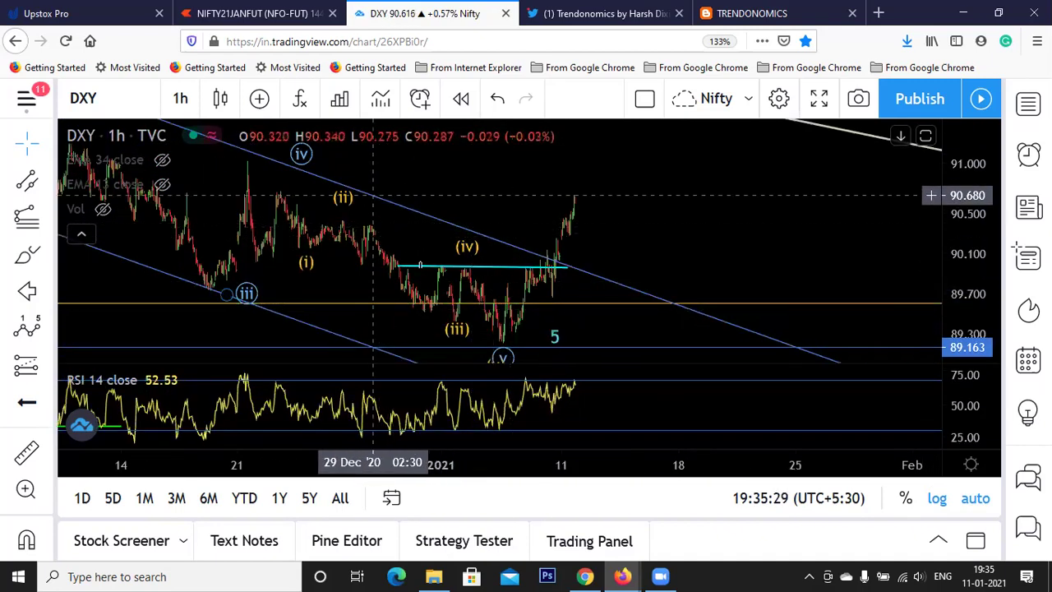
scroll(710, 269, "down", 3)
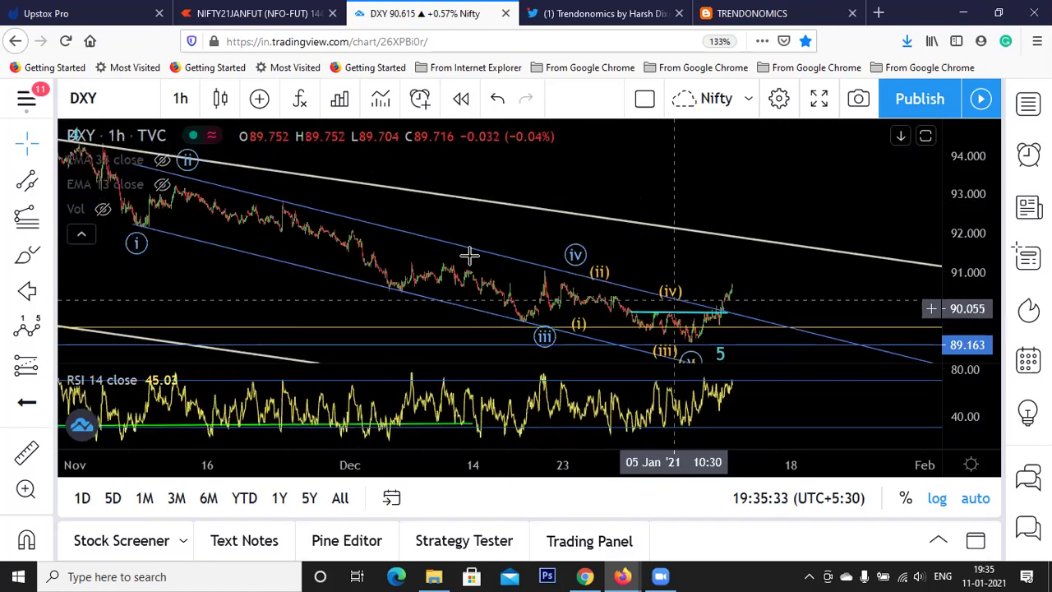
left_click(186, 98)
scroll(202, 267, "down", 5)
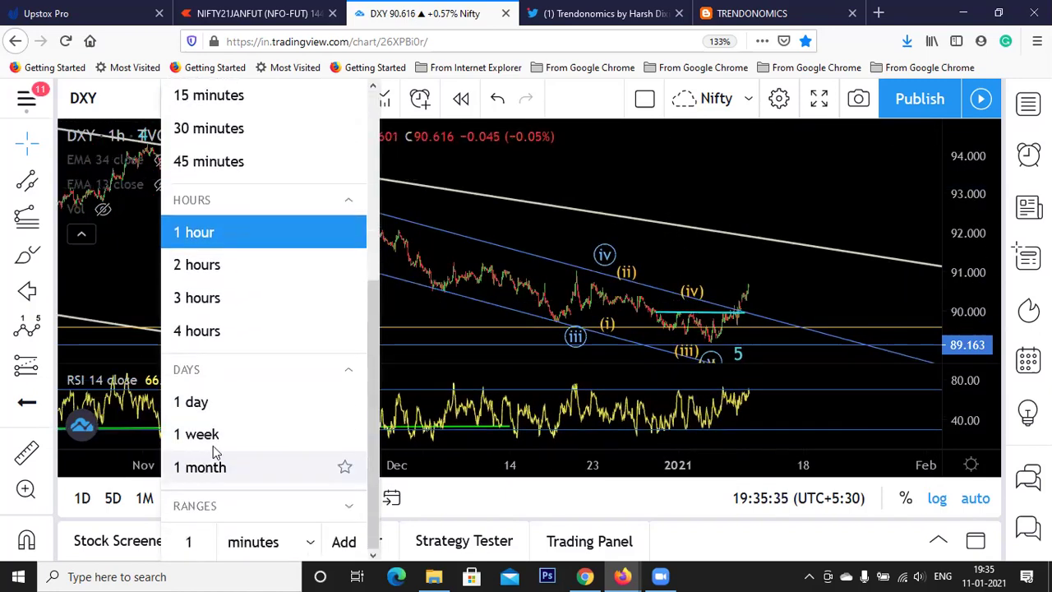
left_click(211, 401)
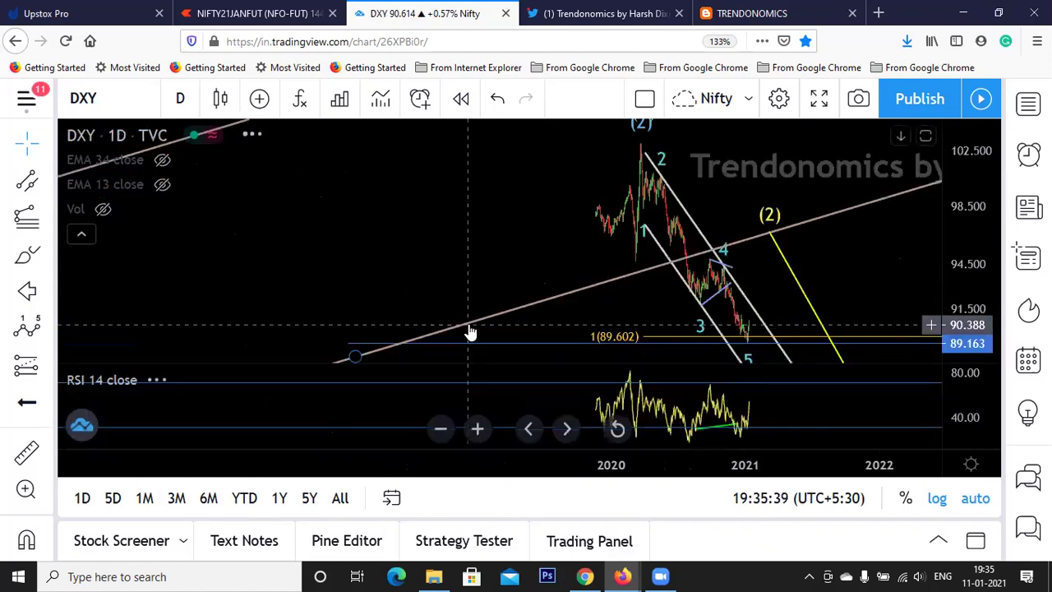
Move the yellow wave (1) point to 04 Feb '21 at about 89.99 and the wave 5 point to 07 Jan '21 at about 90.19.
scroll(564, 333, "up", 5)
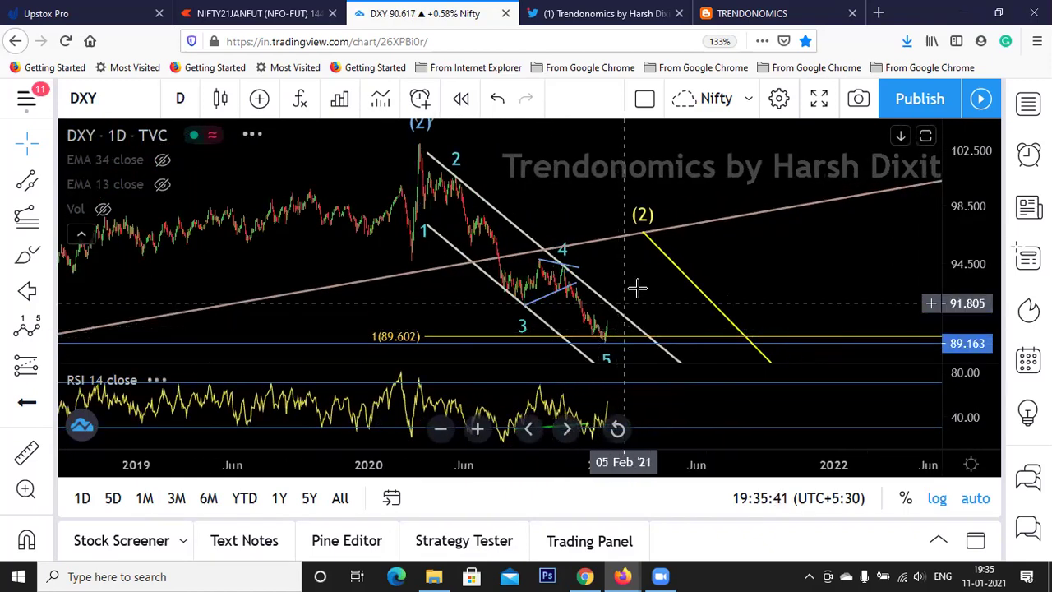
scroll(693, 288, "up", 5)
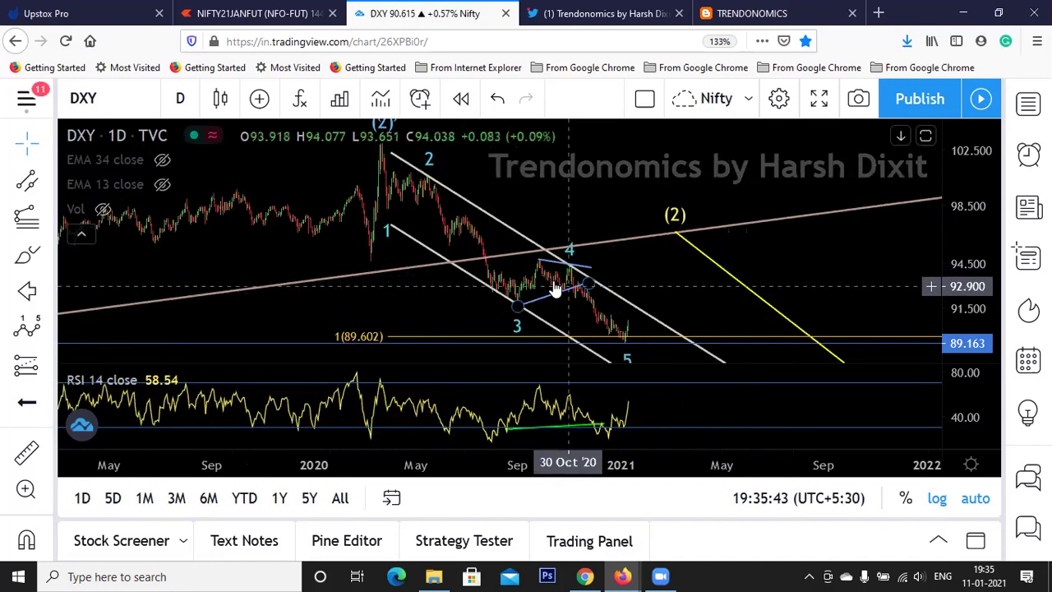
scroll(588, 252, "up", 1)
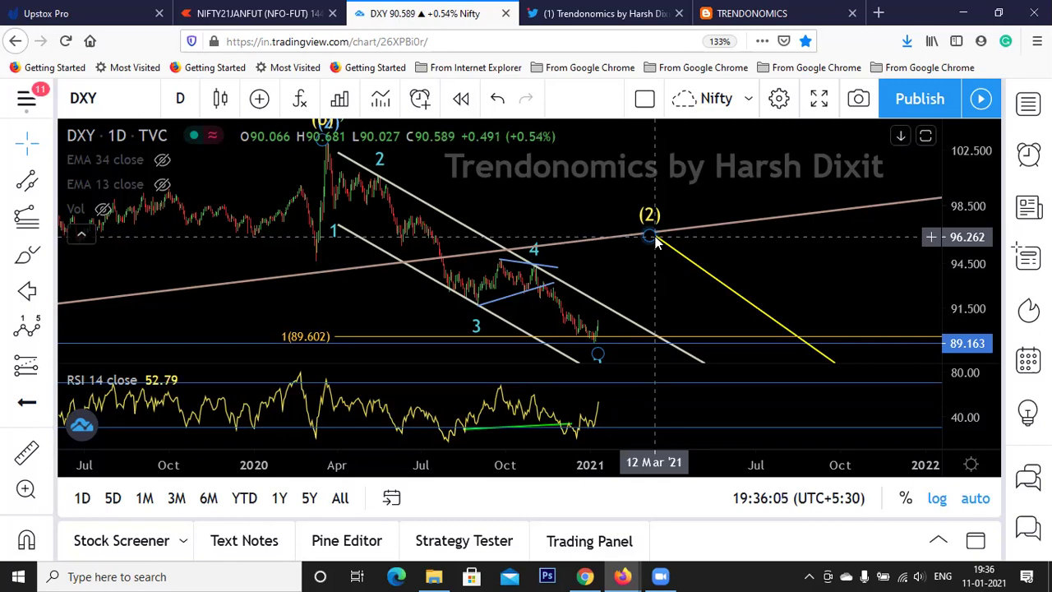
left_click(600, 343)
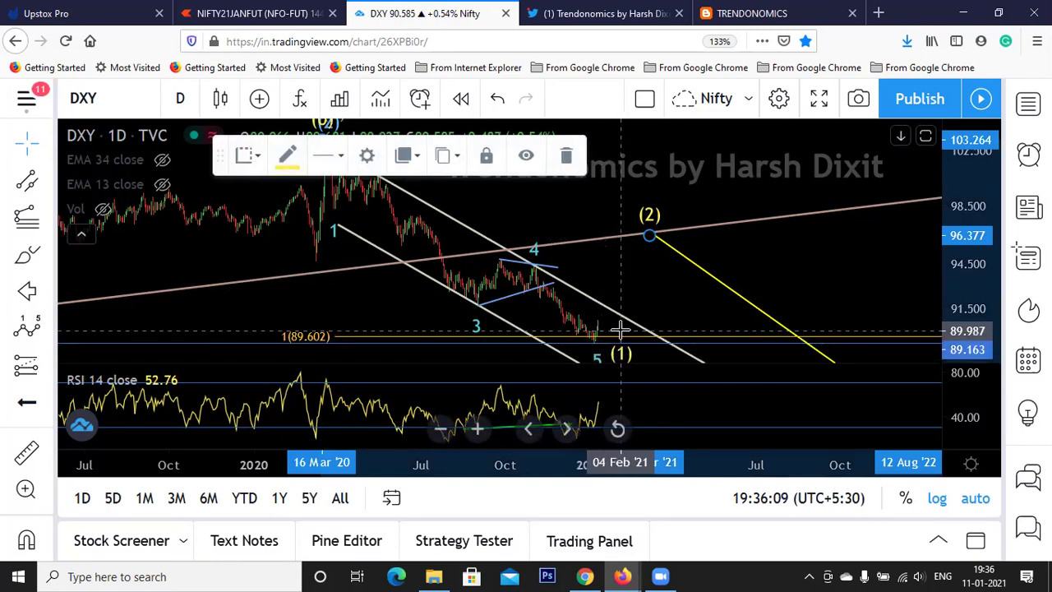
left_click(596, 333)
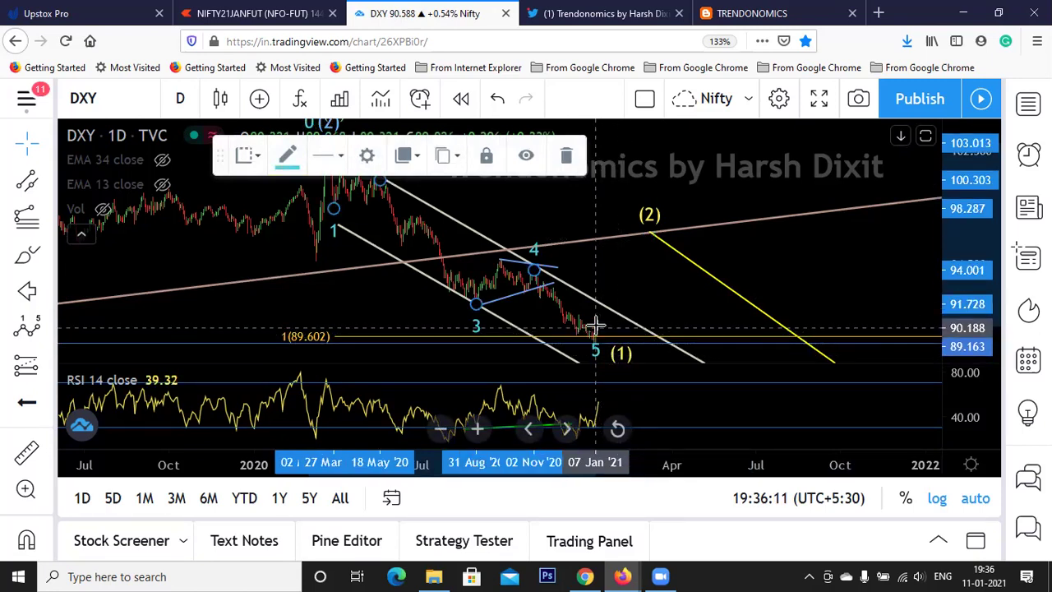
Review the DXY daily decline from (2) to (1) and switch the chart to the 1 month interval.
scroll(650, 300, "down", 5)
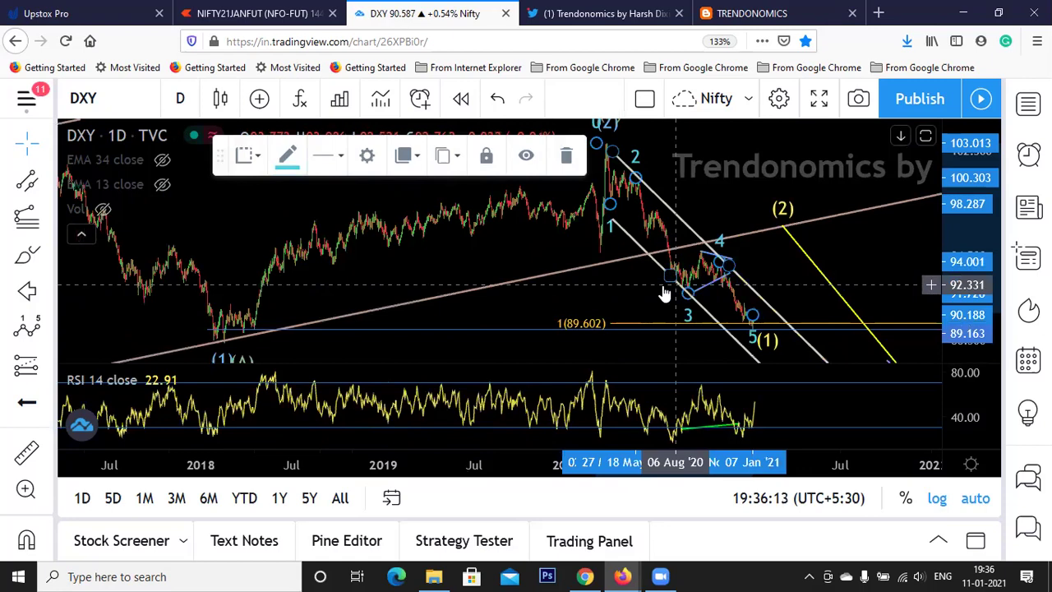
mouse_move(622, 165)
left_mouse_down()
mouse_move(583, 179)
mouse_move(616, 199)
left_mouse_up()
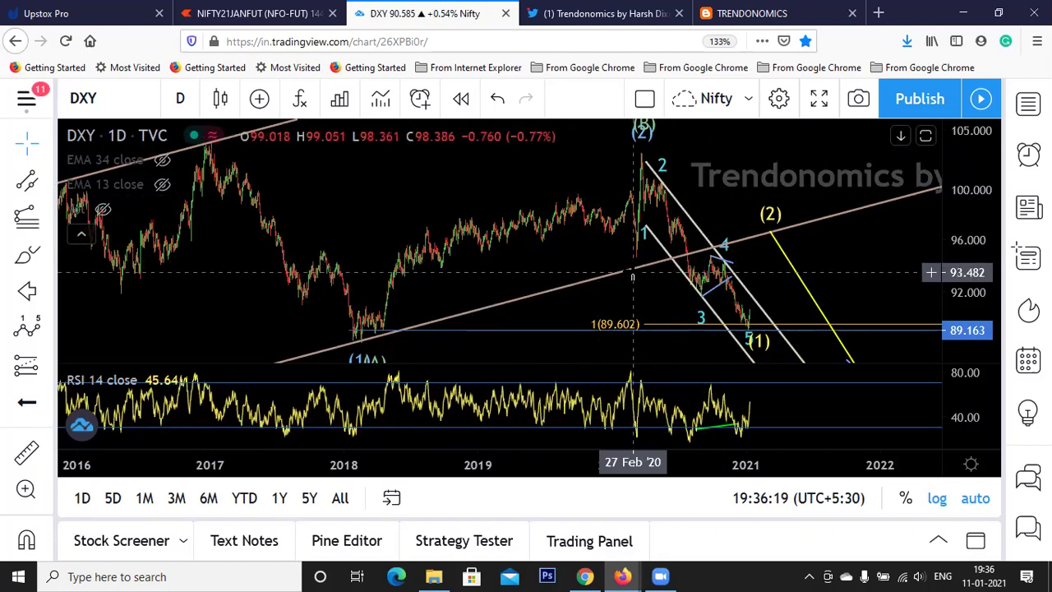
scroll(633, 277, "up", 5)
scroll(822, 271, "down", 2)
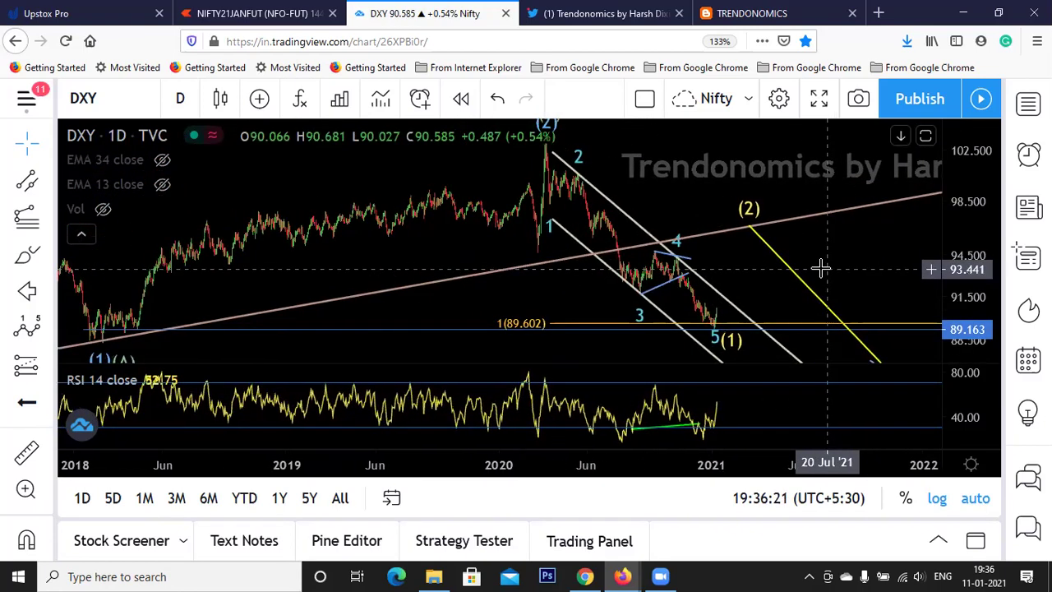
scroll(823, 269, "up", 3)
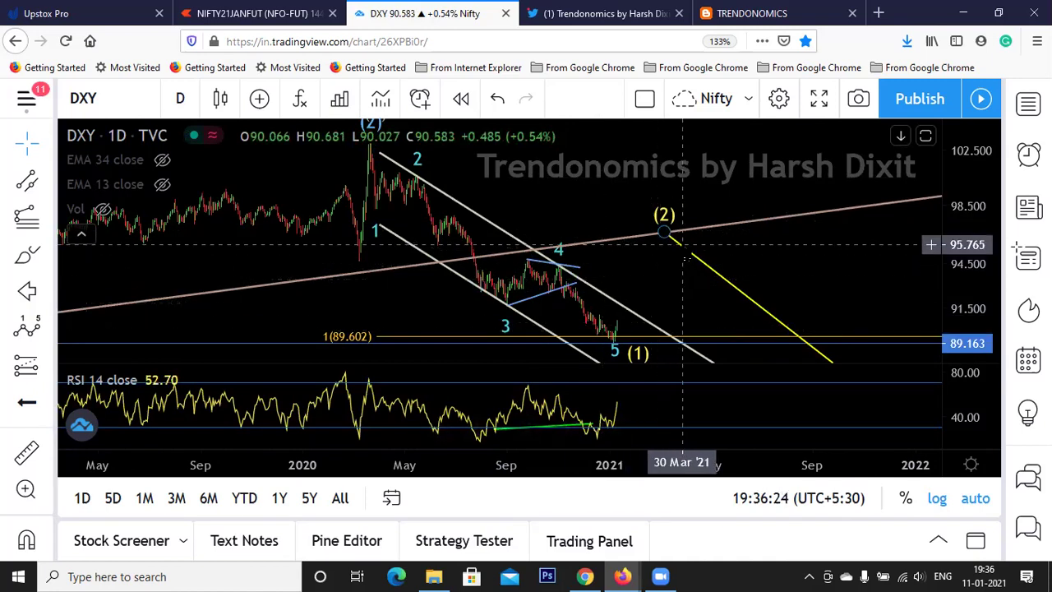
left_click(180, 99)
scroll(178, 273, "down", 2)
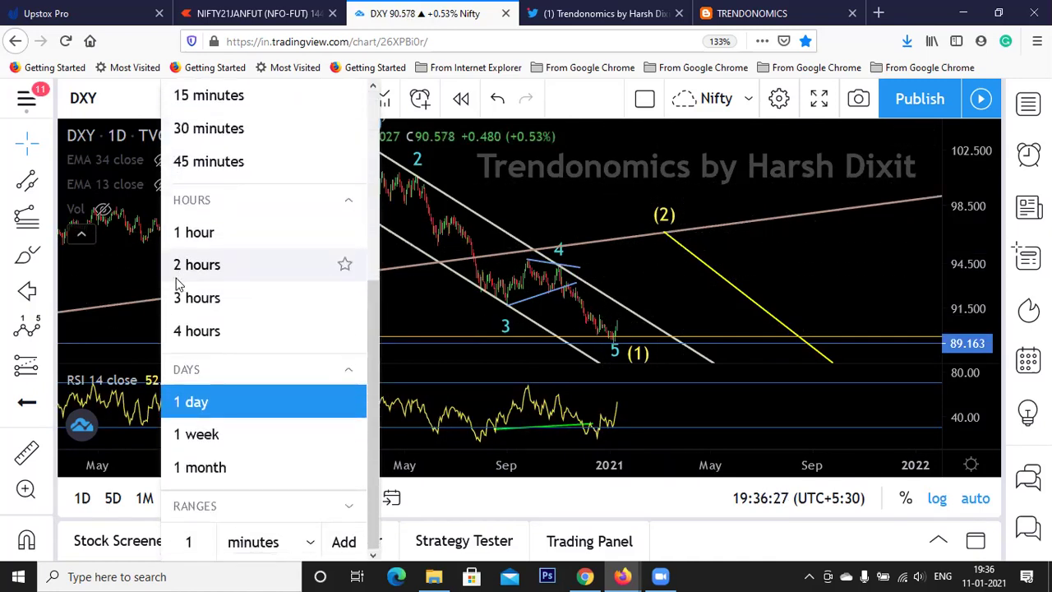
left_click(177, 472)
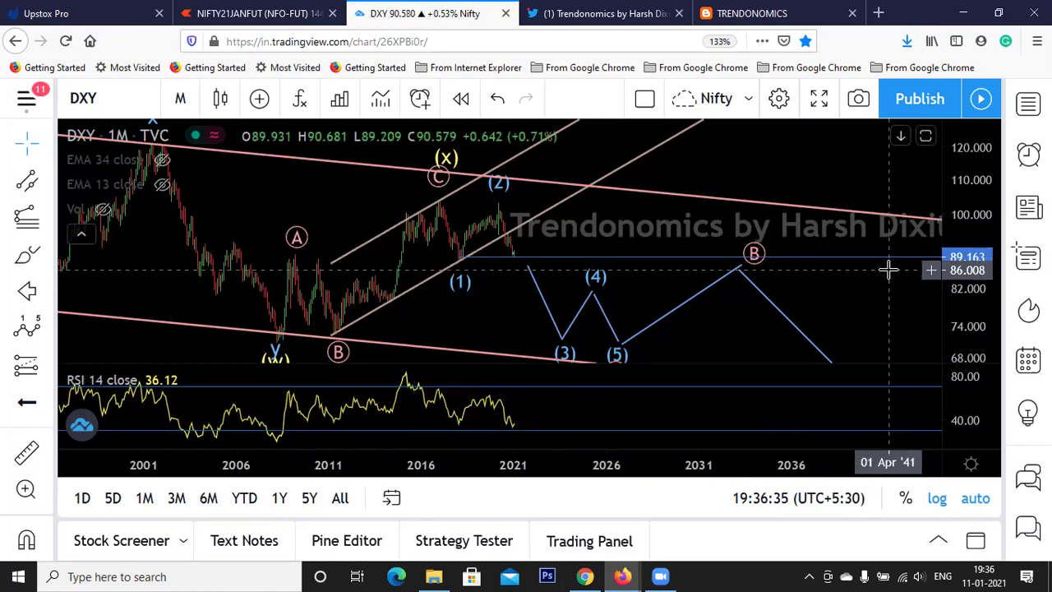
Move the start of the blue horizontal line at the wave (1) low back to 01 Mar '07 at 89.411.
left_click(460, 259)
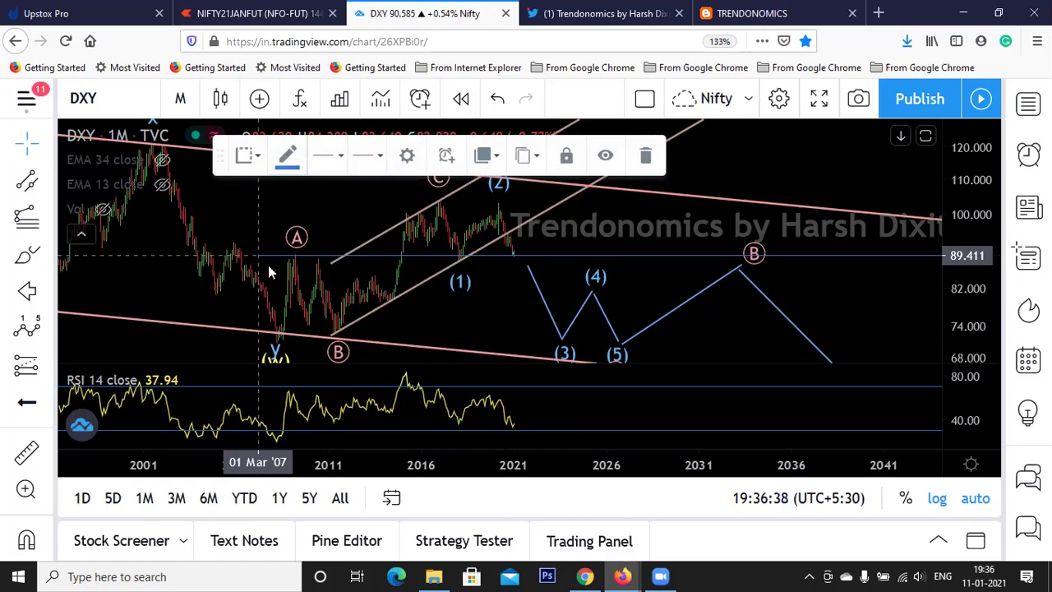
left_click(485, 304)
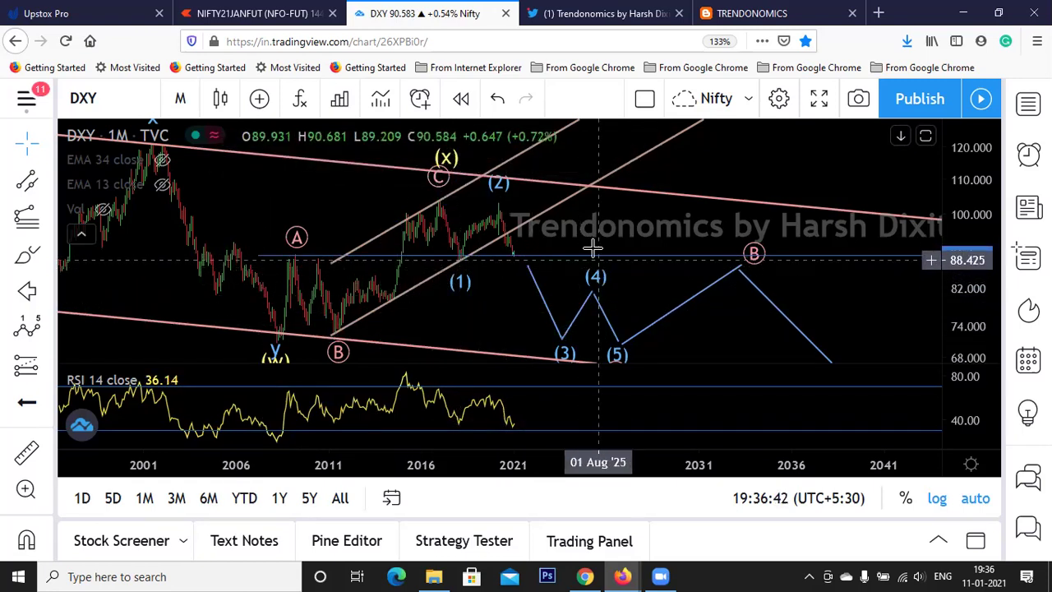
Move the Trendonomics text off the projected waves to 02 Dec '02 at 70.116 and view the projected waves (3) to (5).
mouse_move(640, 236)
left_mouse_down()
mouse_move(477, 321)
mouse_move(337, 372)
left_mouse_up()
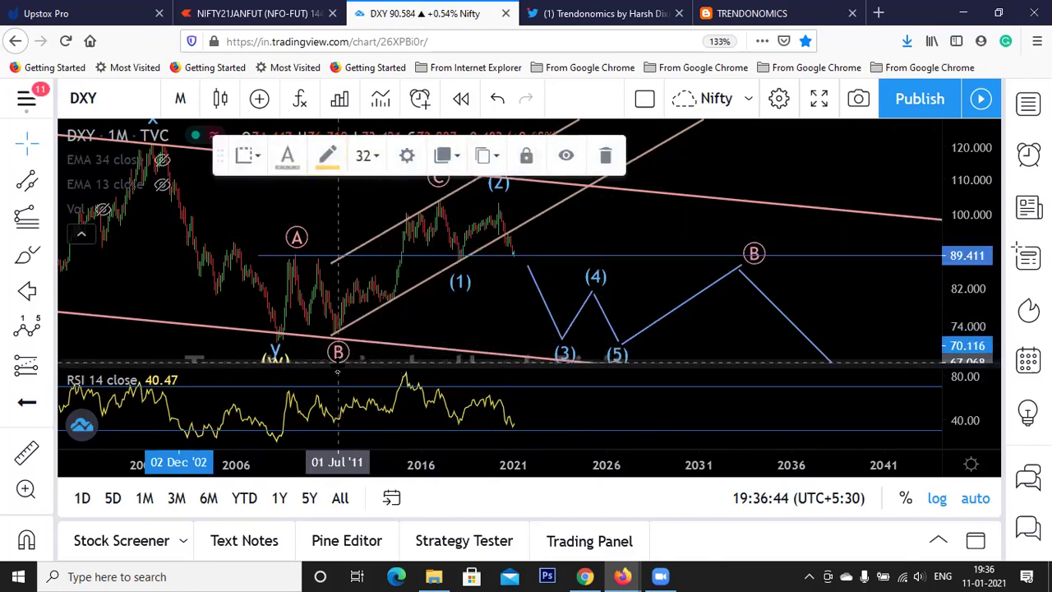
mouse_move(646, 228)
left_mouse_down()
mouse_move(838, 239)
mouse_move(617, 274)
left_mouse_up()
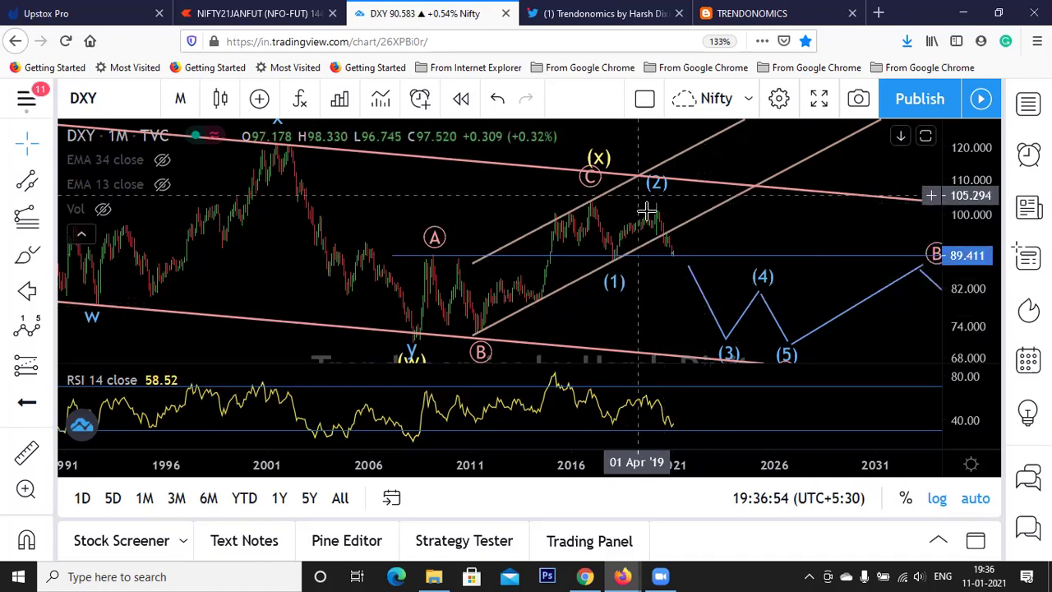
left_click(731, 349)
left_click(704, 291)
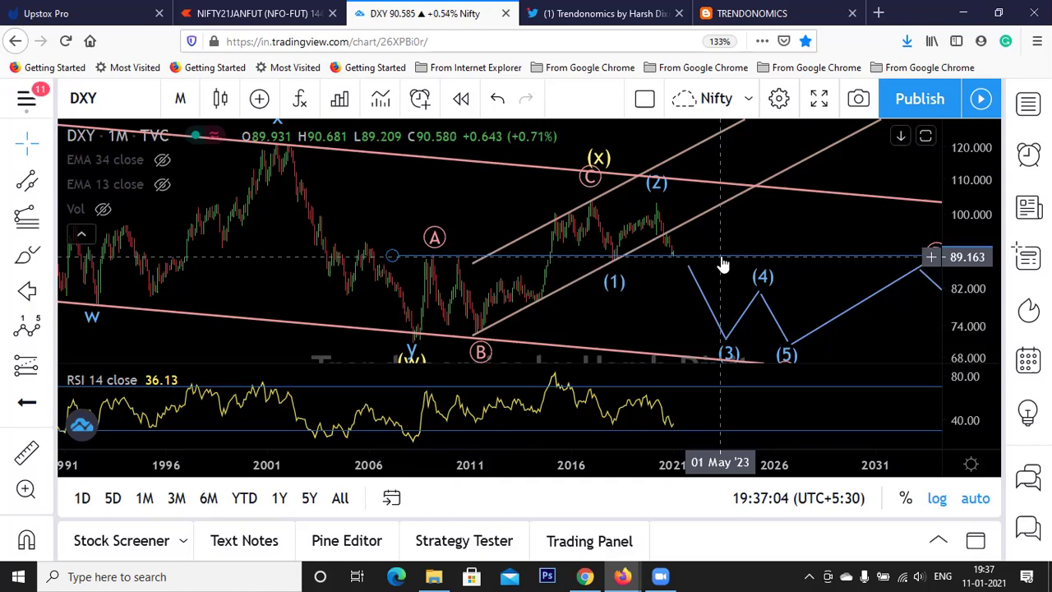
Switch the DXY chart to the 1 day interval.
left_click(180, 98)
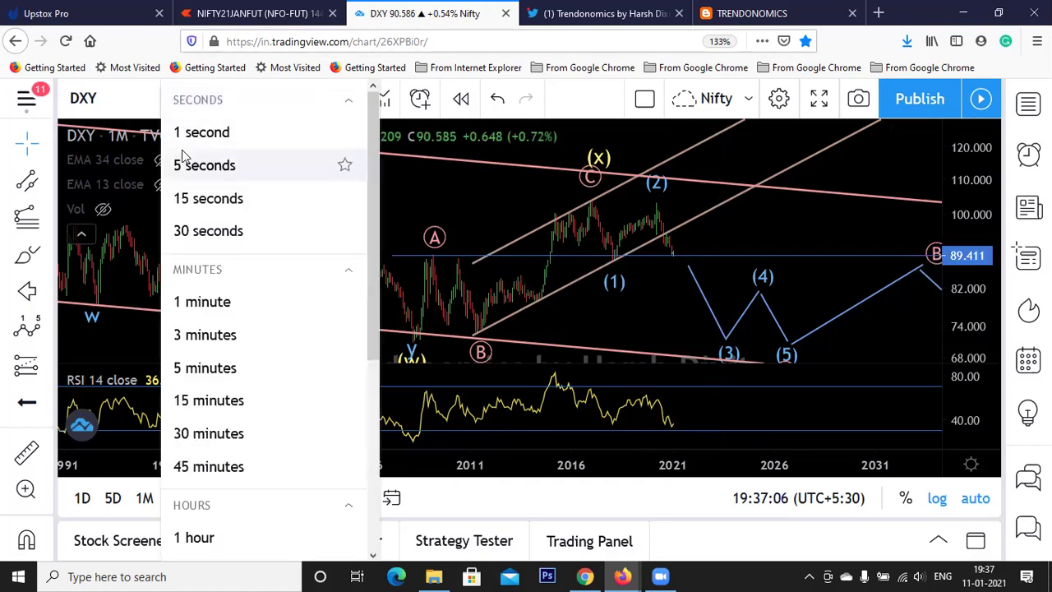
scroll(270, 411, "down", 2)
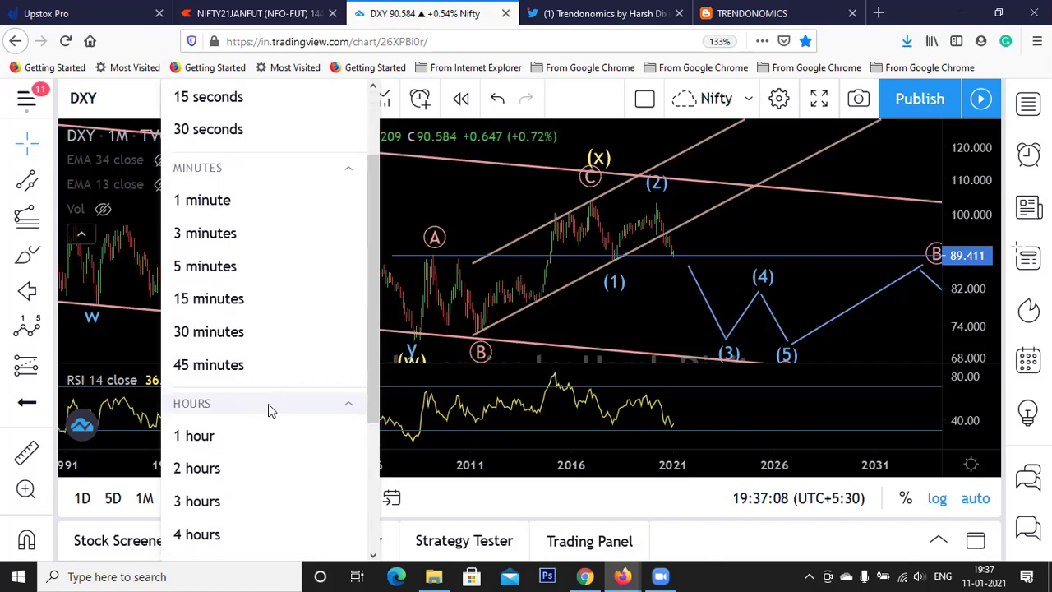
scroll(268, 404, "down", 4)
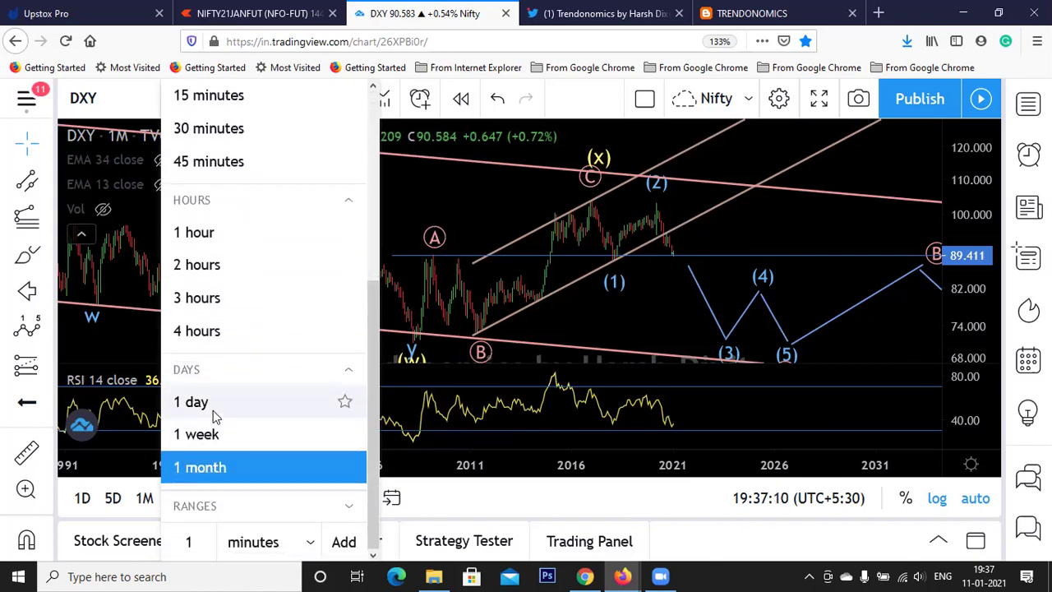
left_click(213, 407)
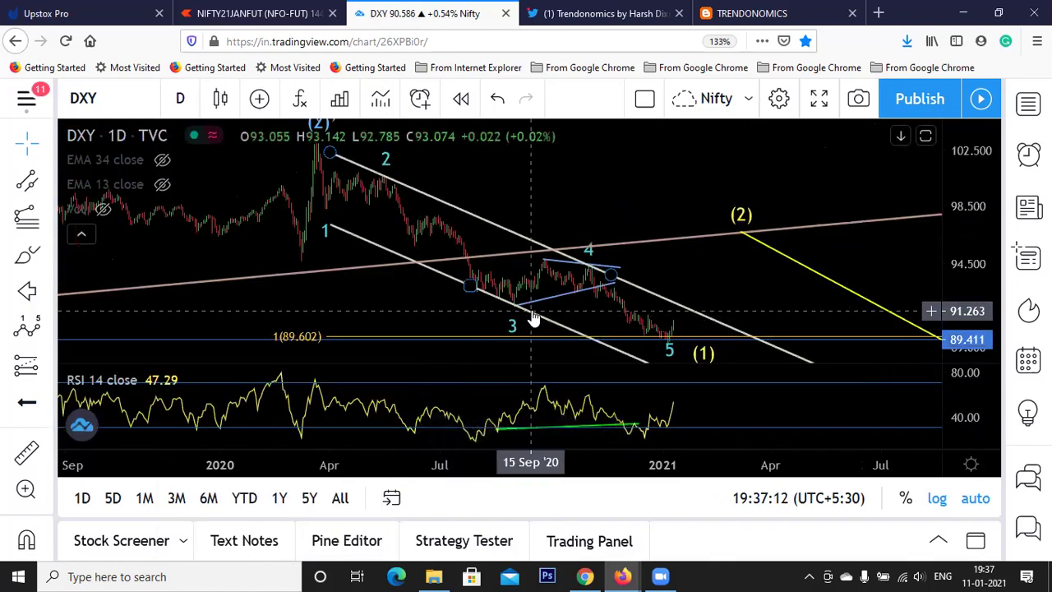
Examine the five-wave DXY daily decline inside the white channel, from blue (2) to yellow (1).
scroll(575, 294, "down", 2)
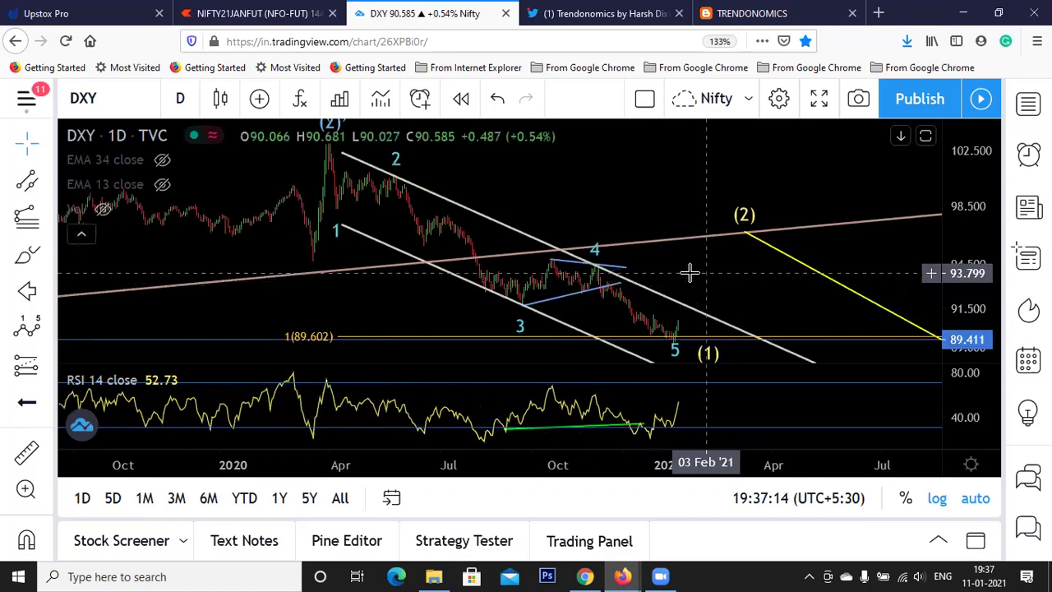
scroll(689, 272, "up", 3)
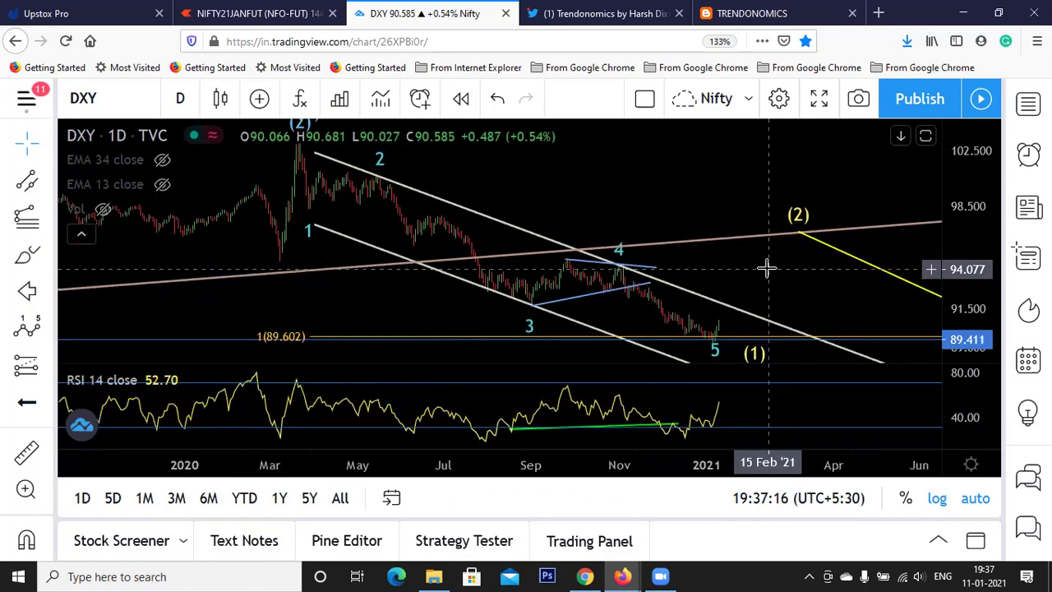
scroll(766, 268, "up", 1)
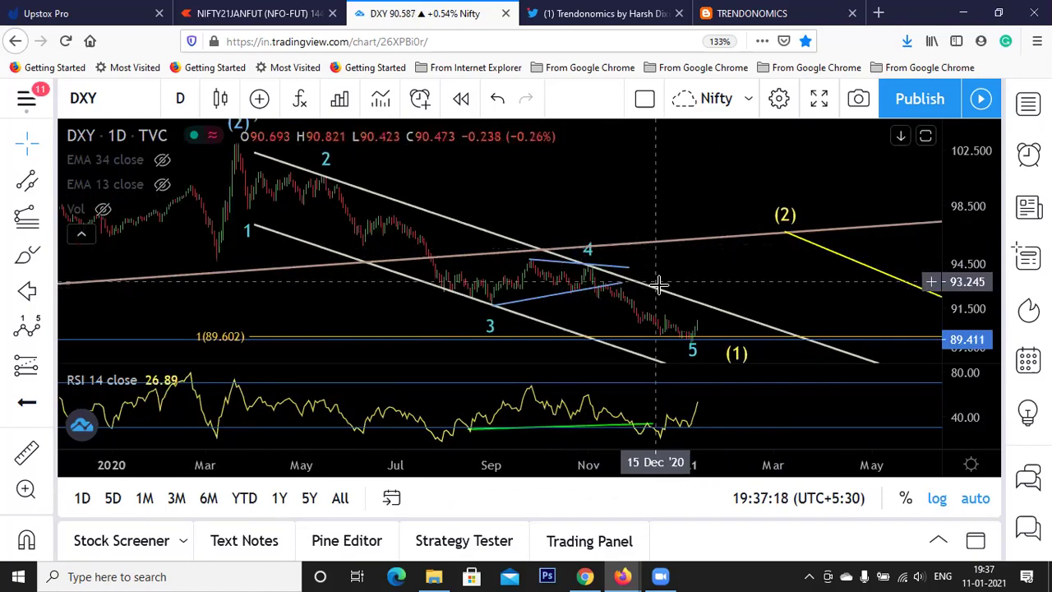
scroll(704, 315, "up", 3)
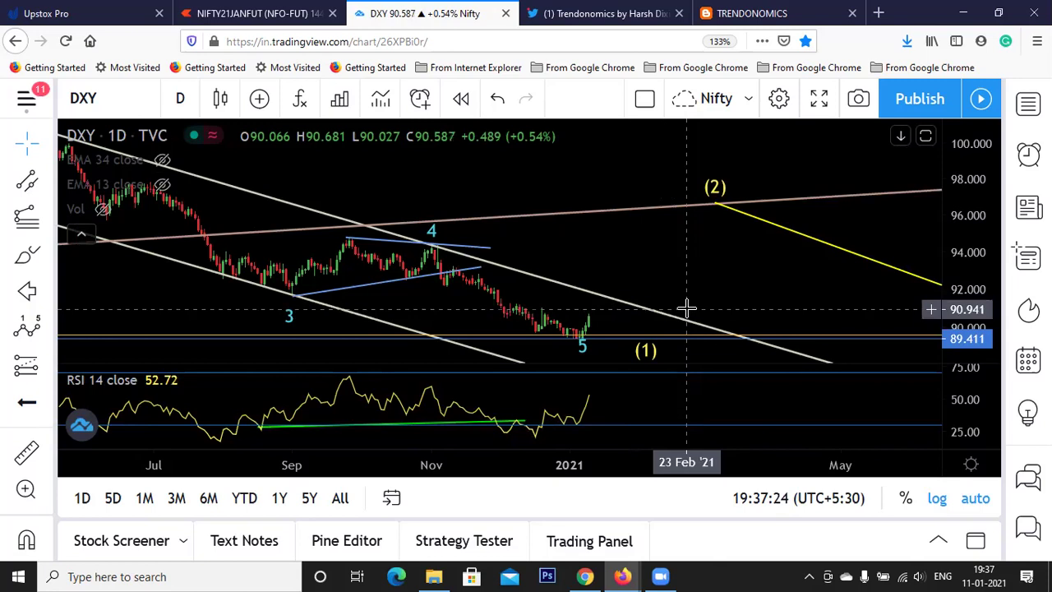
scroll(689, 297, "down", 3)
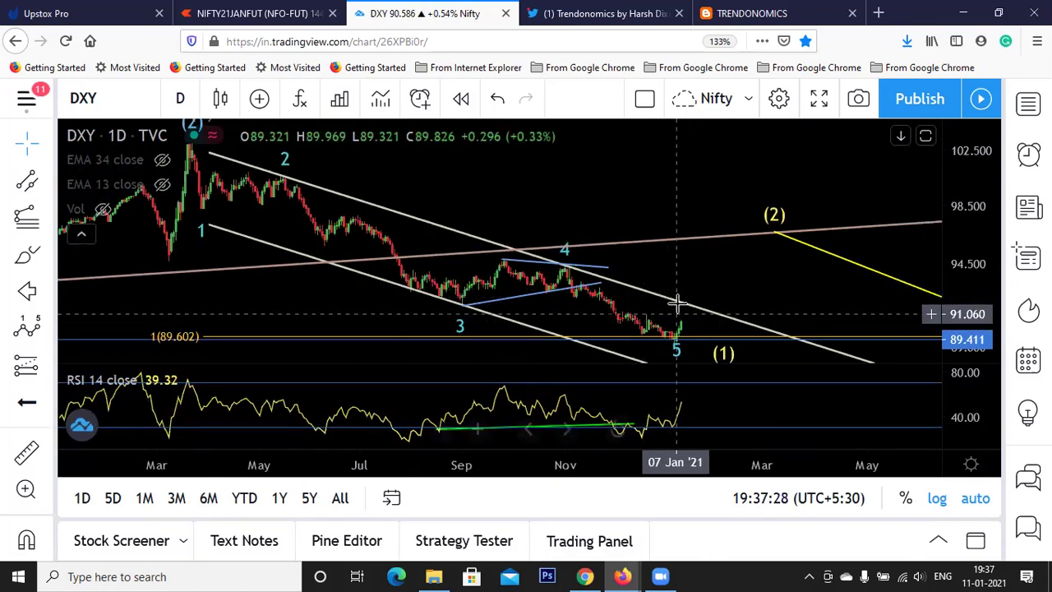
scroll(753, 250, "down", 4)
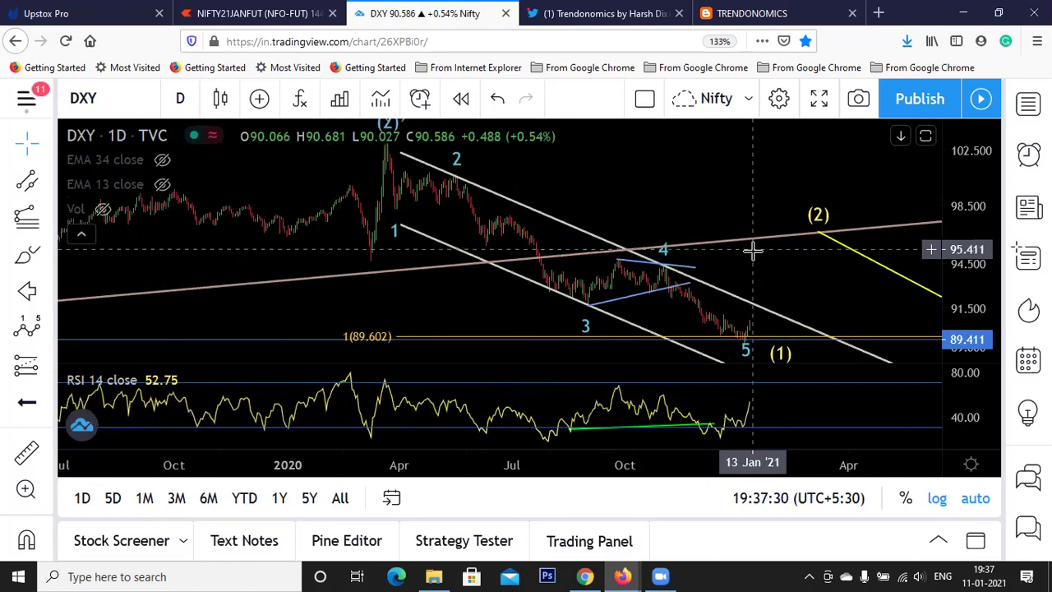
scroll(788, 262, "down", 2)
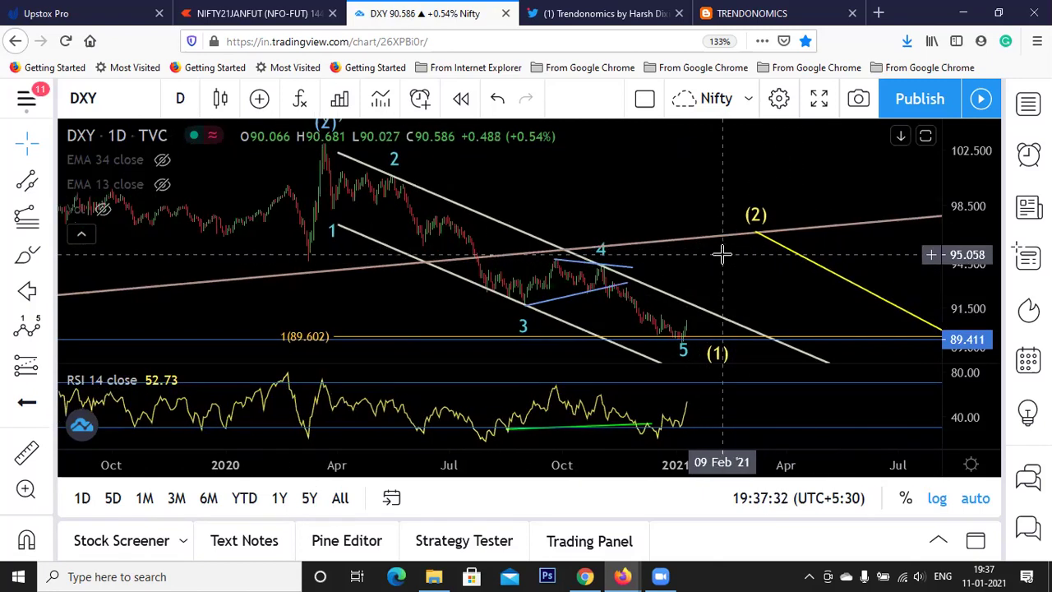
scroll(738, 266, "down", 1)
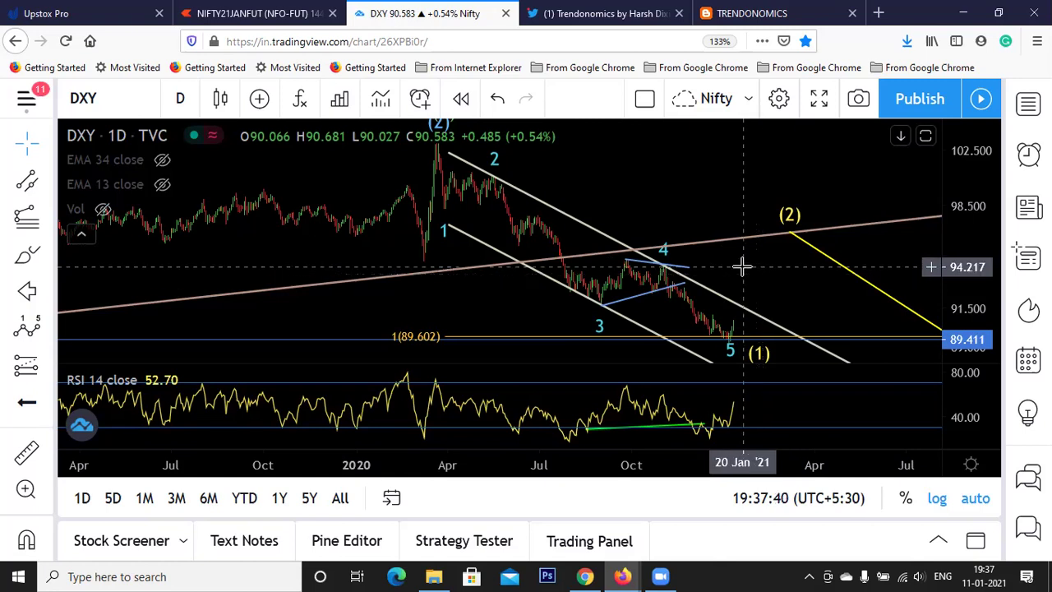
Examine the projected DXY rebound from yellow wave (1) to wave (2) at the rising trendline, against the price history since 2019.
scroll(744, 269, "up", 3)
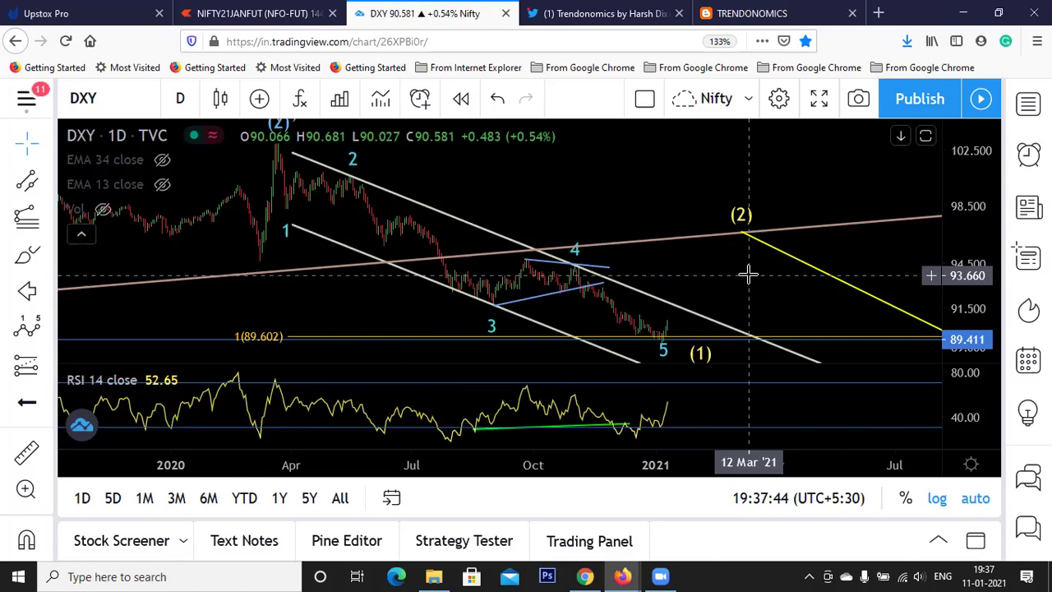
scroll(748, 276, "down", 2)
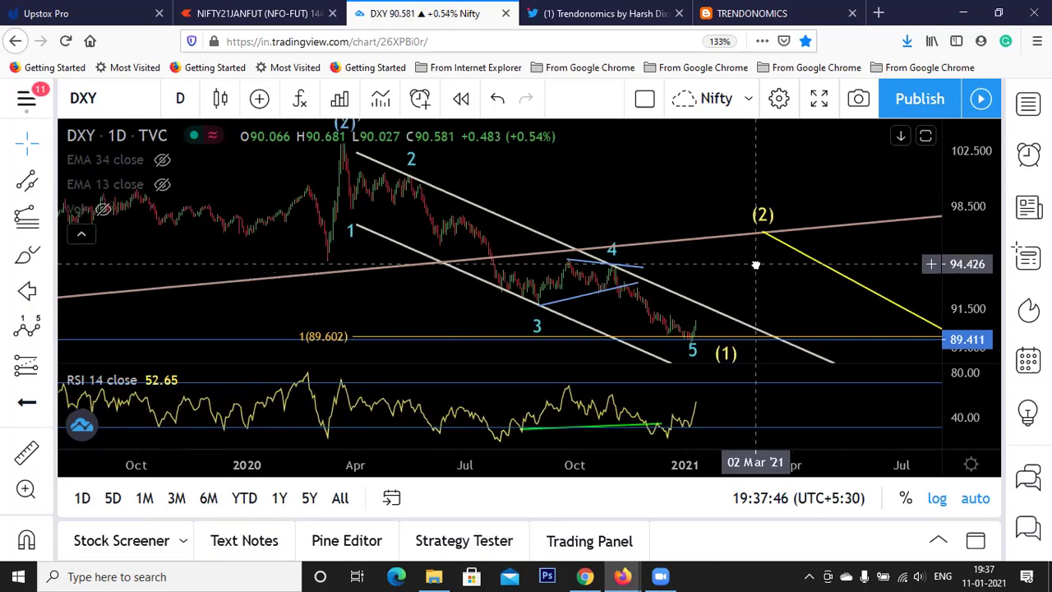
scroll(755, 263, "up", 2)
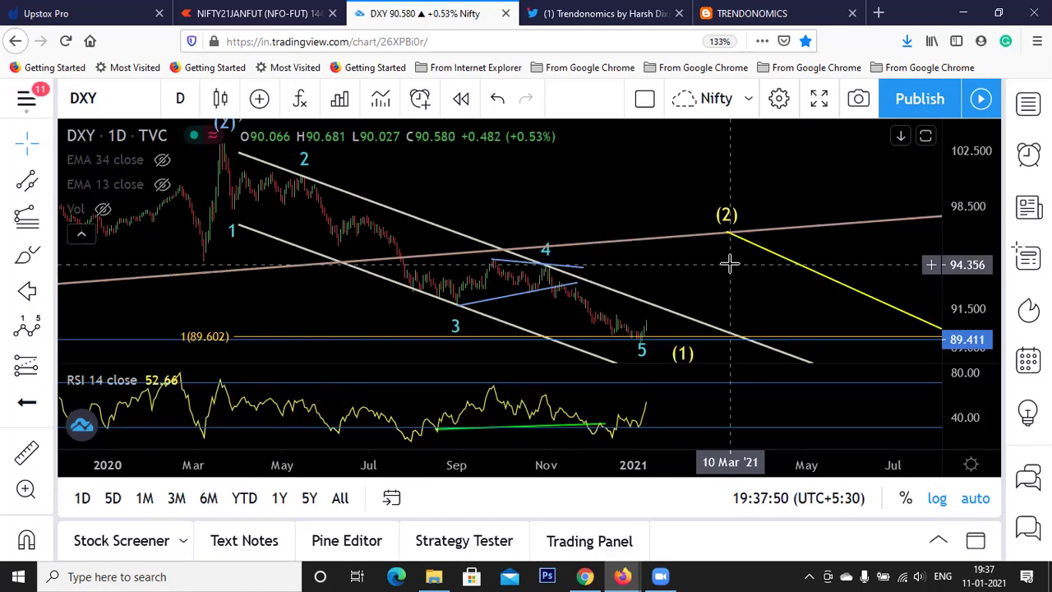
scroll(709, 284, "down", 2)
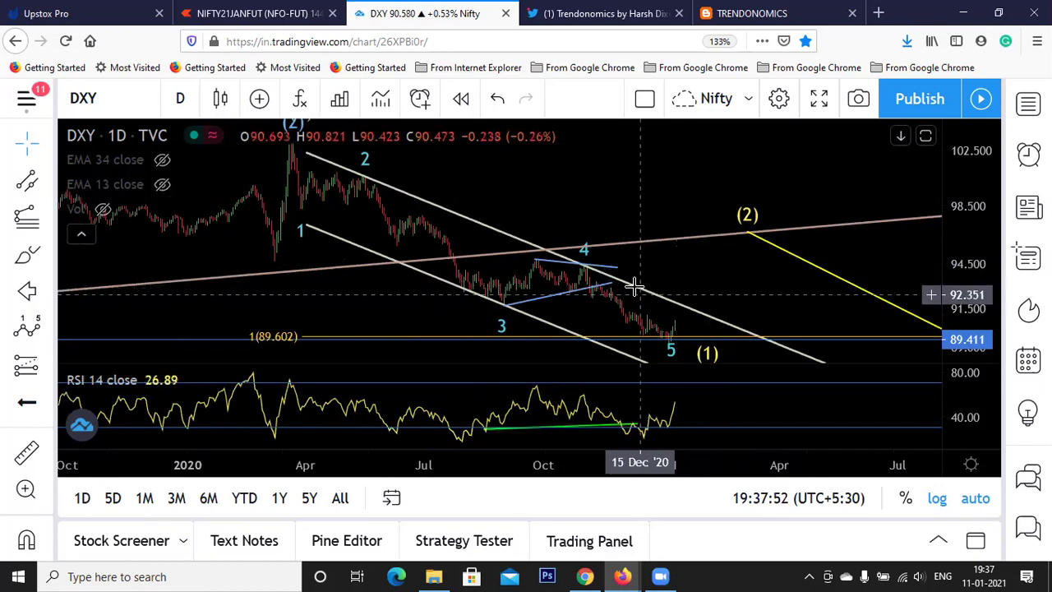
mouse_move(241, 197)
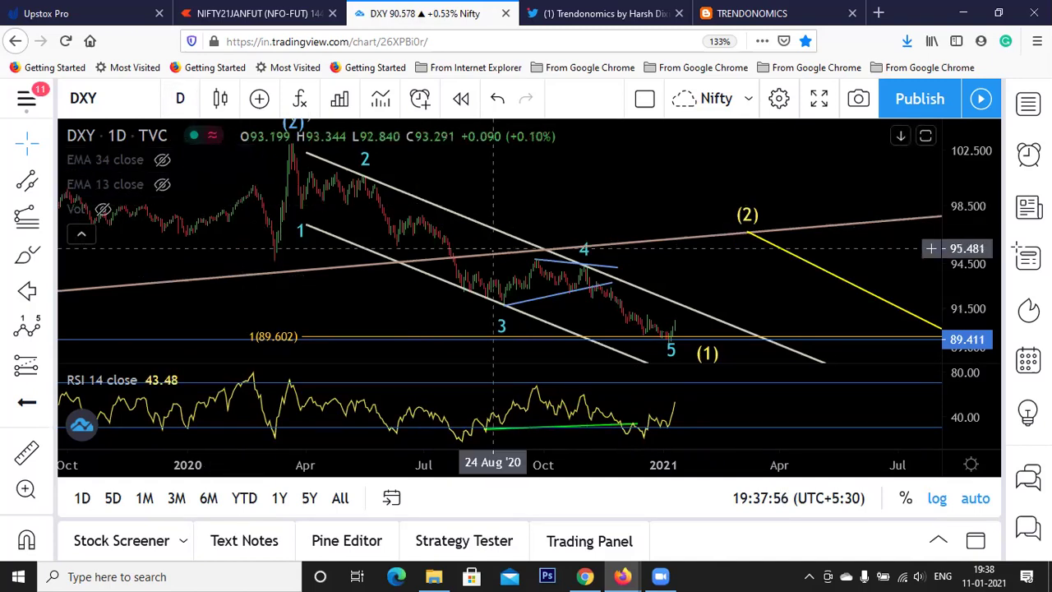
scroll(497, 237, "down", 1)
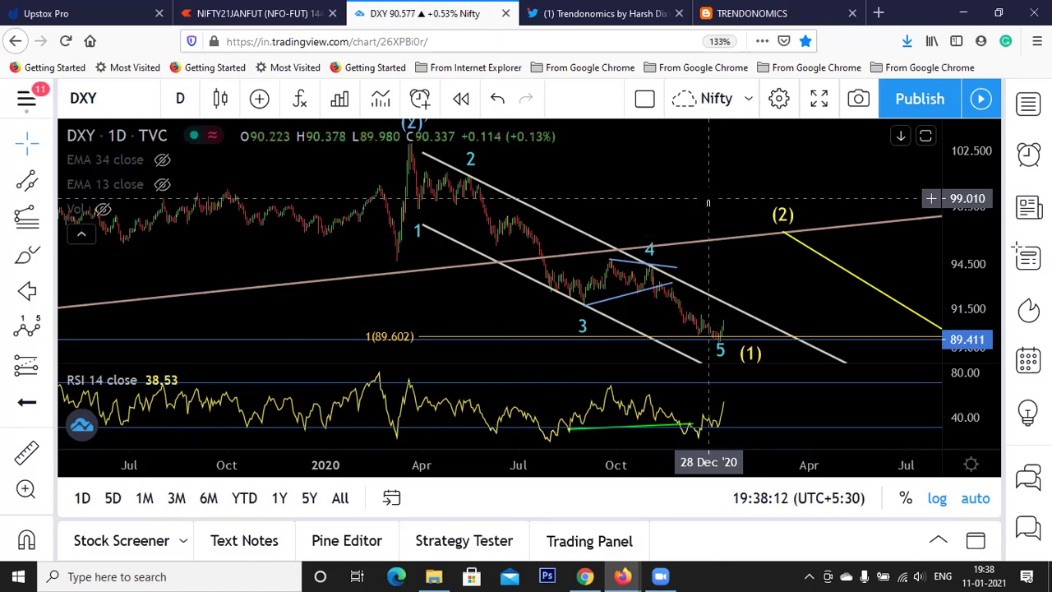
scroll(708, 202, "down", 1)
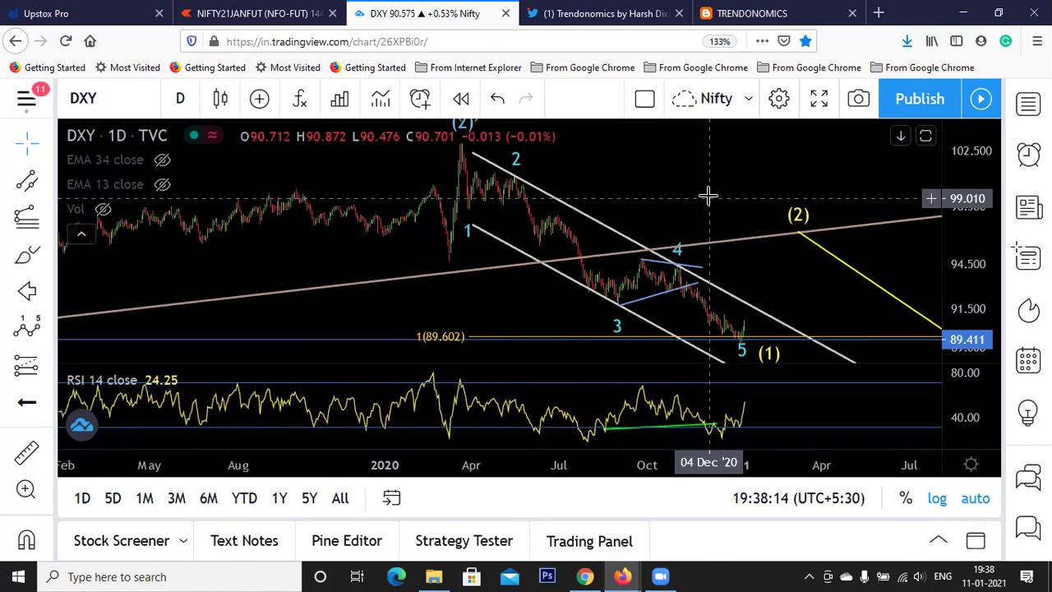
scroll(708, 195, "down", 1)
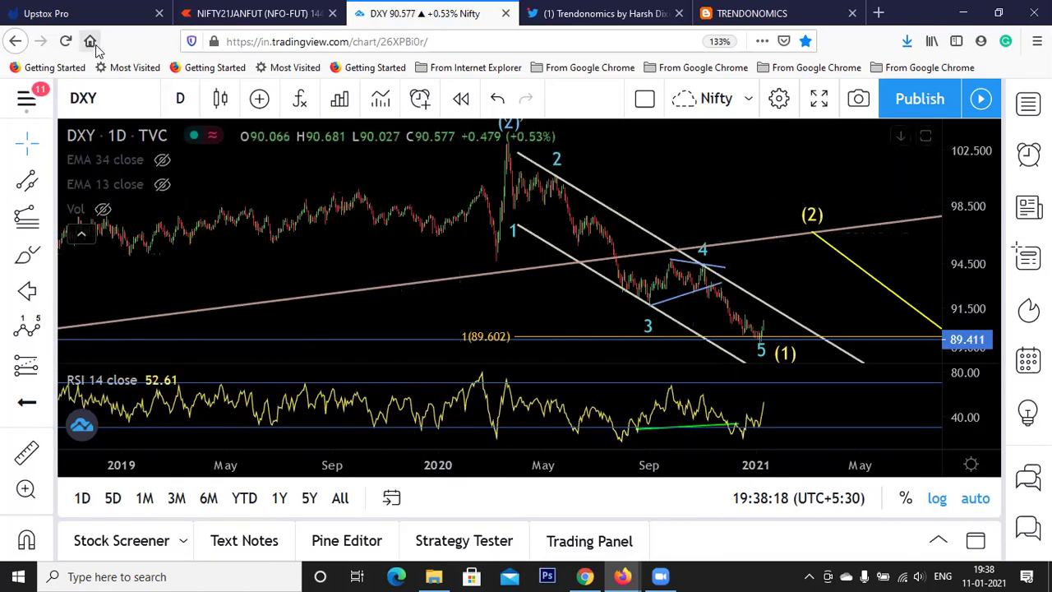
scroll(567, 251, "down", 1)
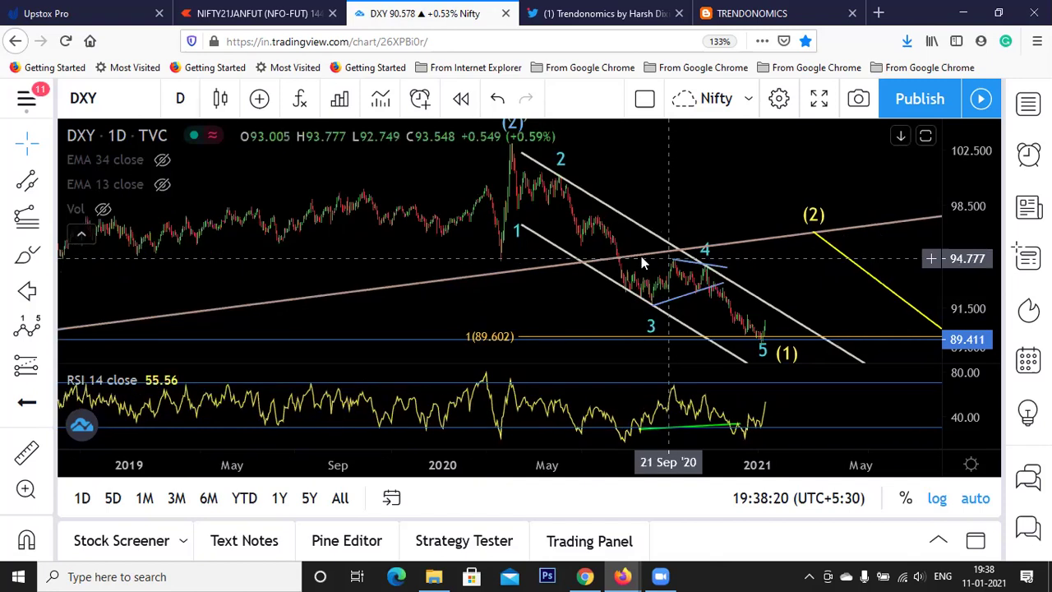
scroll(672, 256, "up", 1)
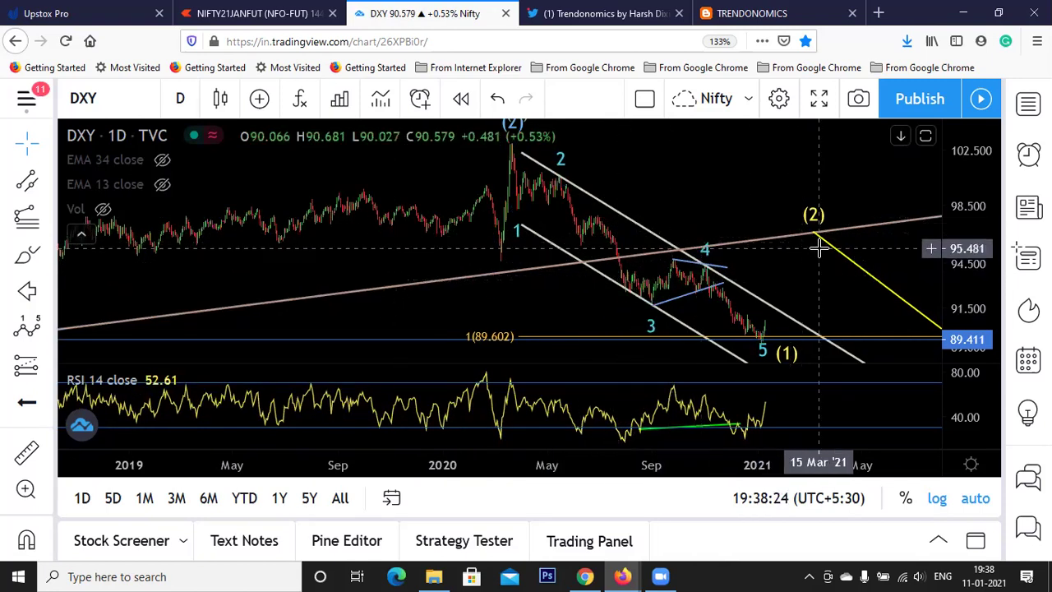
scroll(811, 261, "up", 2)
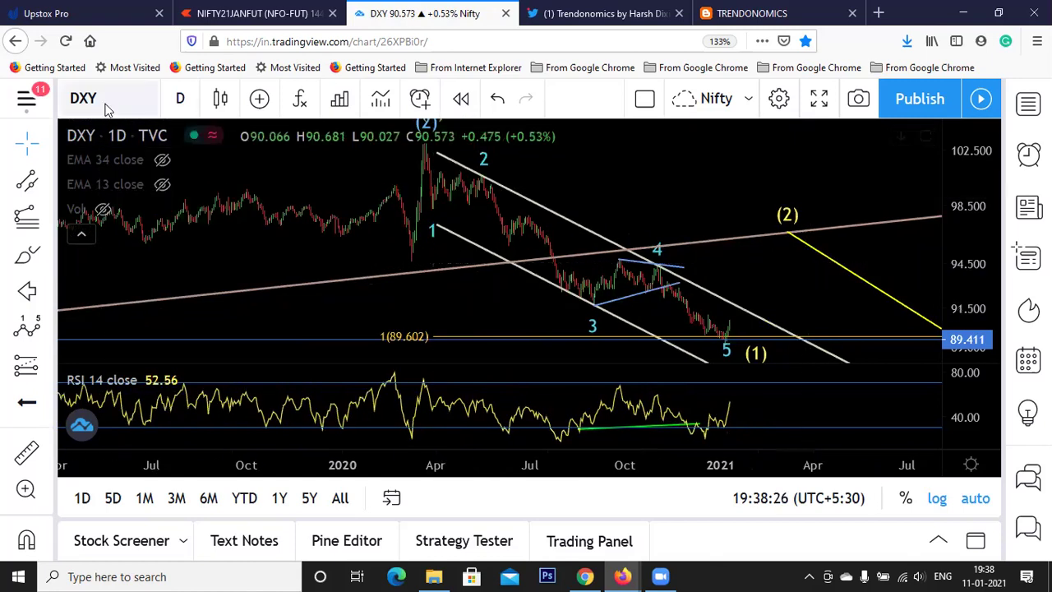
Search for the symbol GOLD and load the TVC GOLD (US$/OZ) chart.
left_click(105, 107)
type("GOLD")
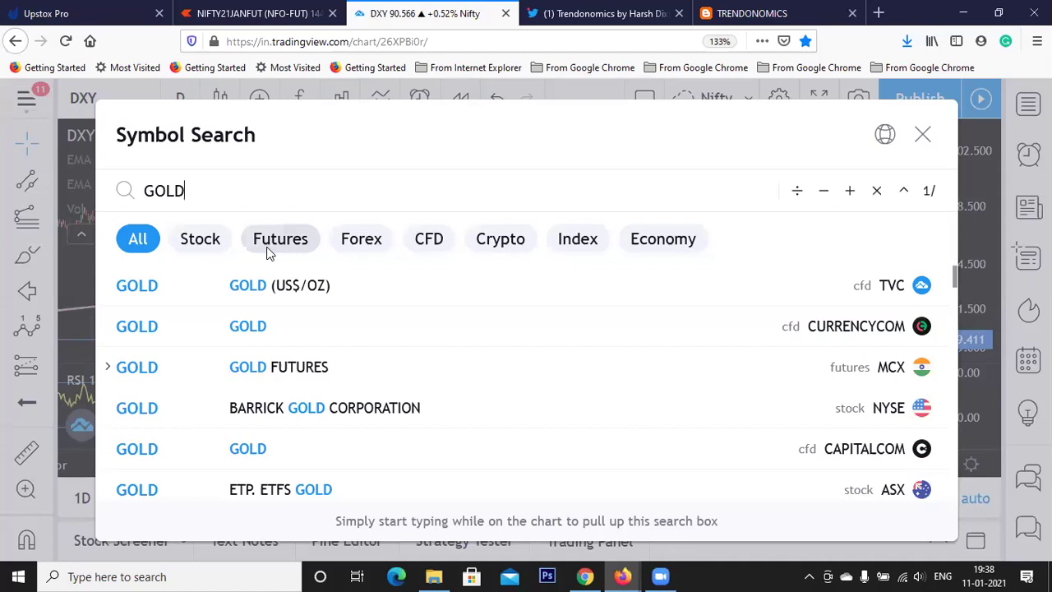
left_click(327, 285)
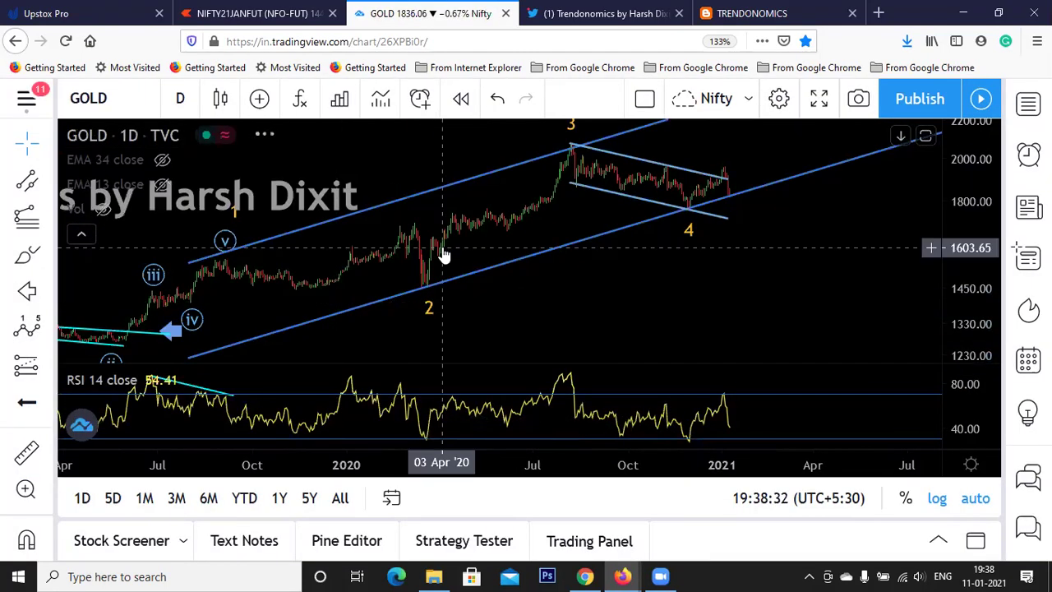
Examine the daily gold wave count, focusing on the wave 3 to 4 correction channel and price at the rising channel's lower line.
scroll(740, 212, "up", 3)
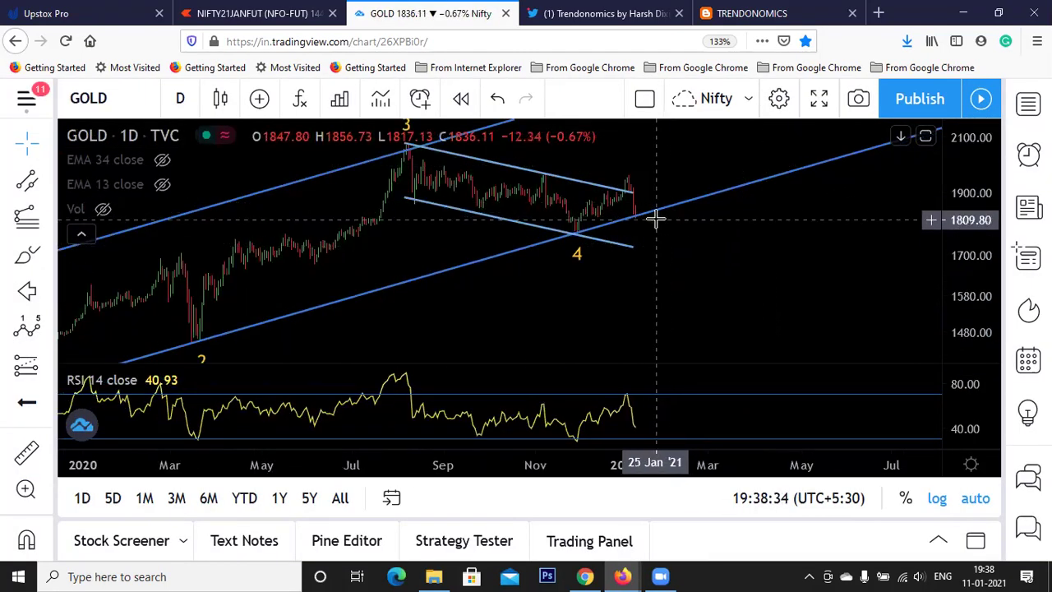
scroll(656, 218, "down", 3)
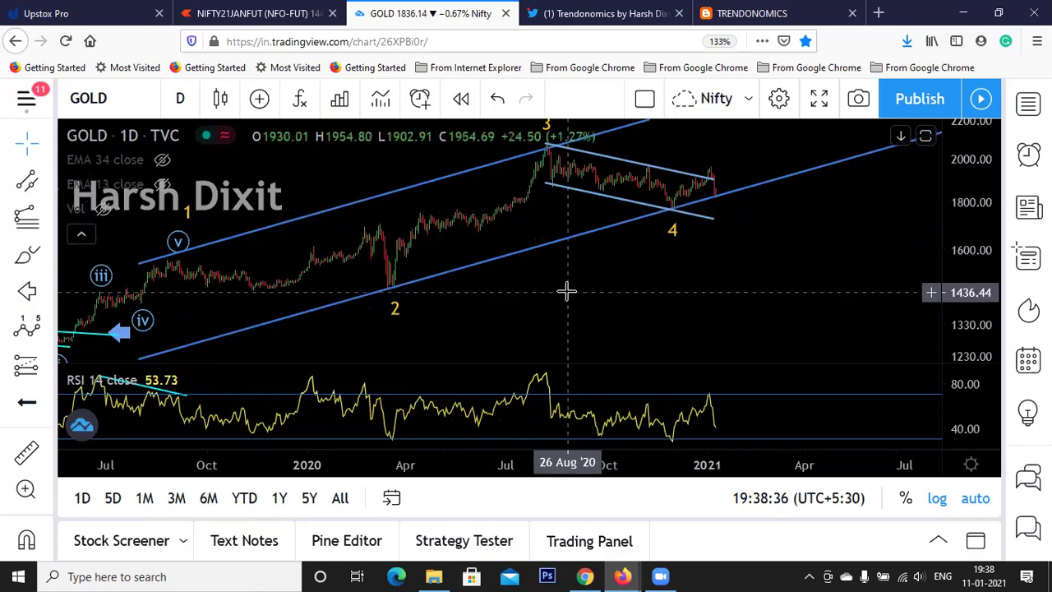
left_click_drag(579, 292, 599, 293)
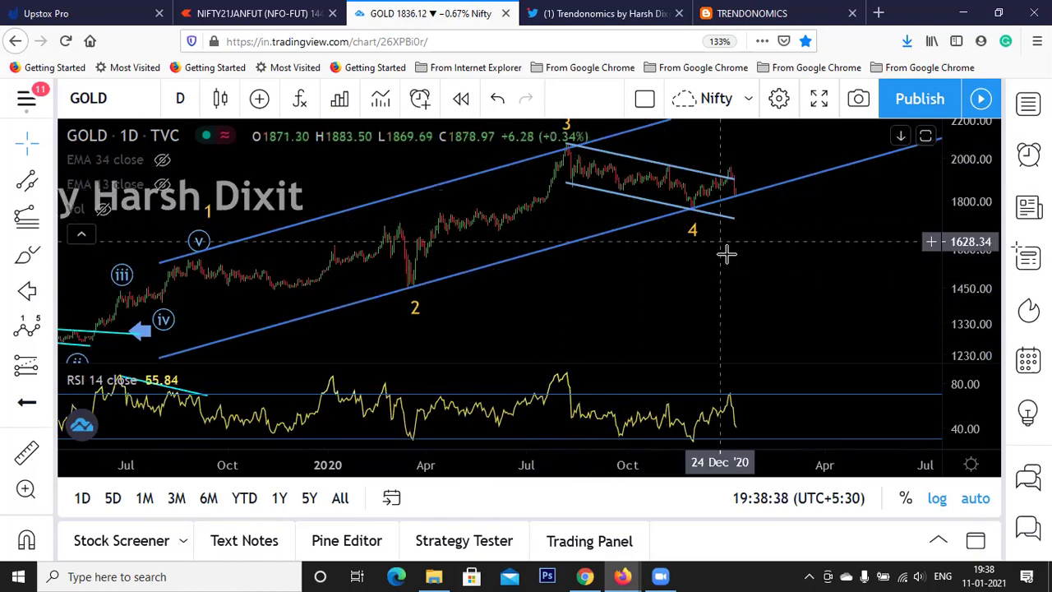
scroll(679, 268, "down", 3)
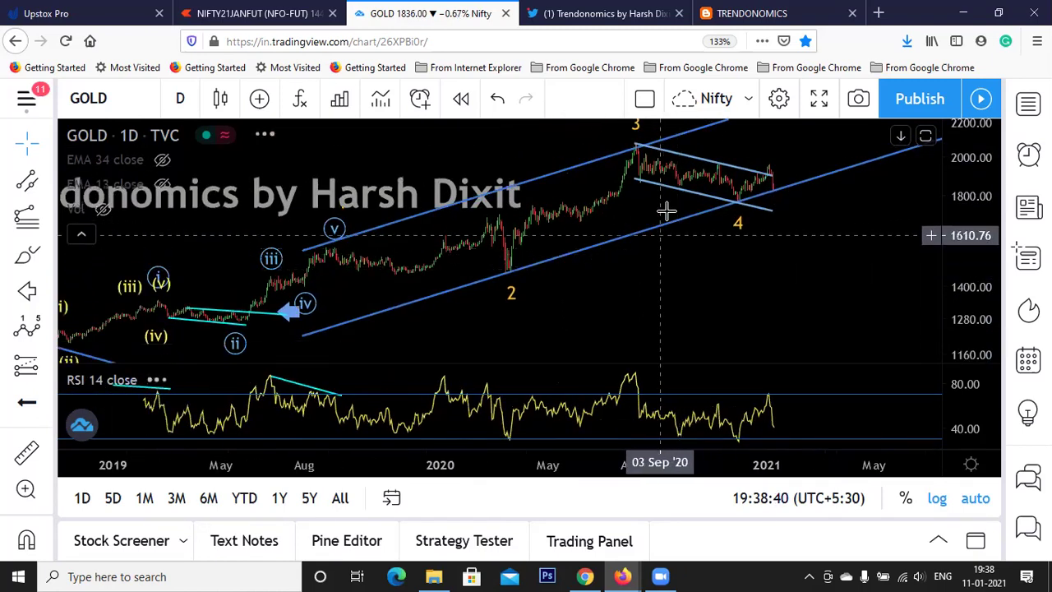
scroll(729, 218, "up", 2)
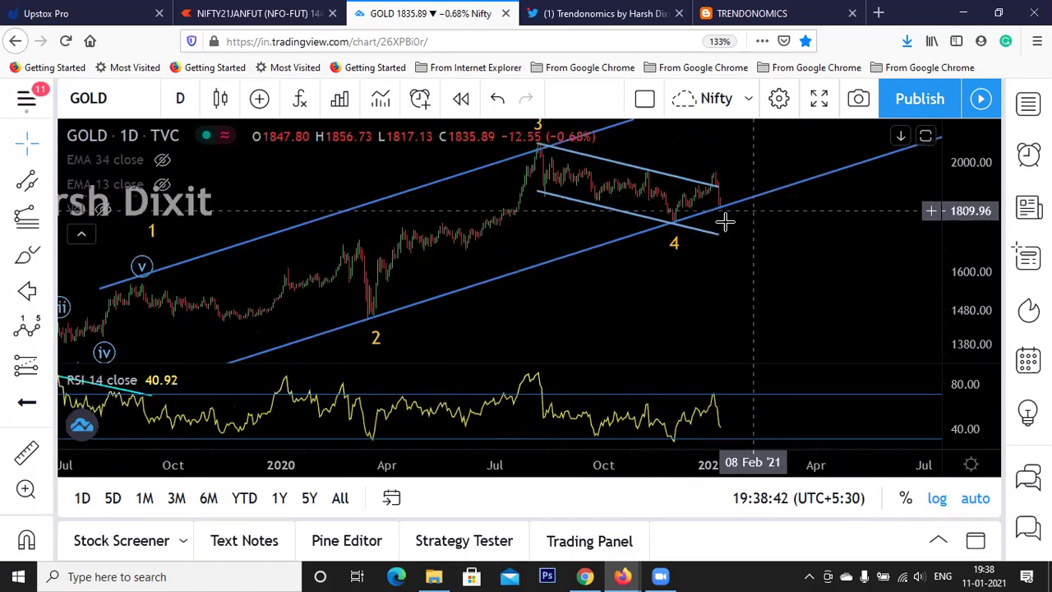
scroll(740, 191, "up", 2)
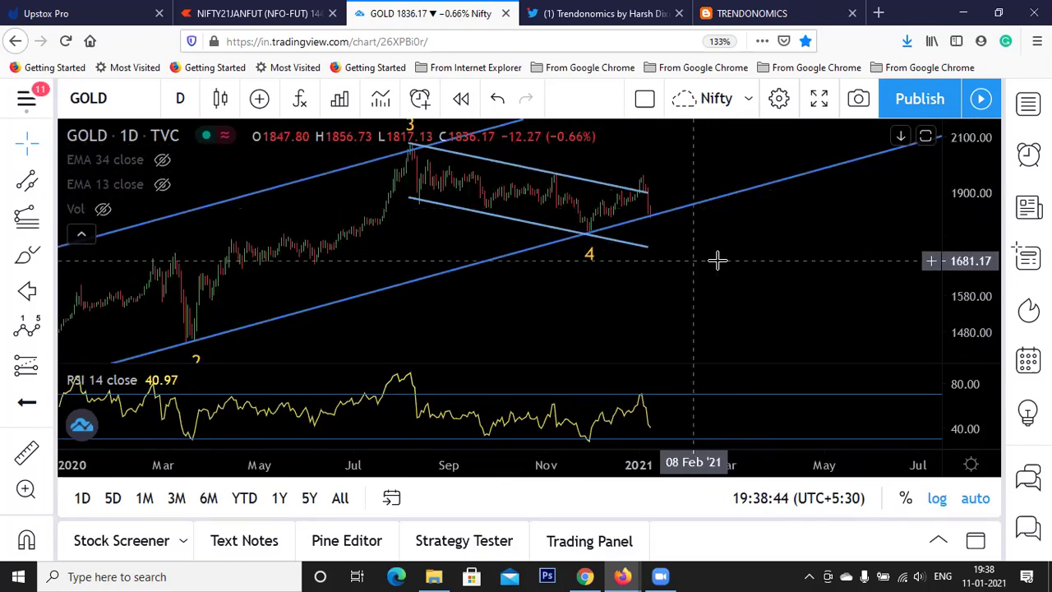
scroll(716, 260, "up", 3)
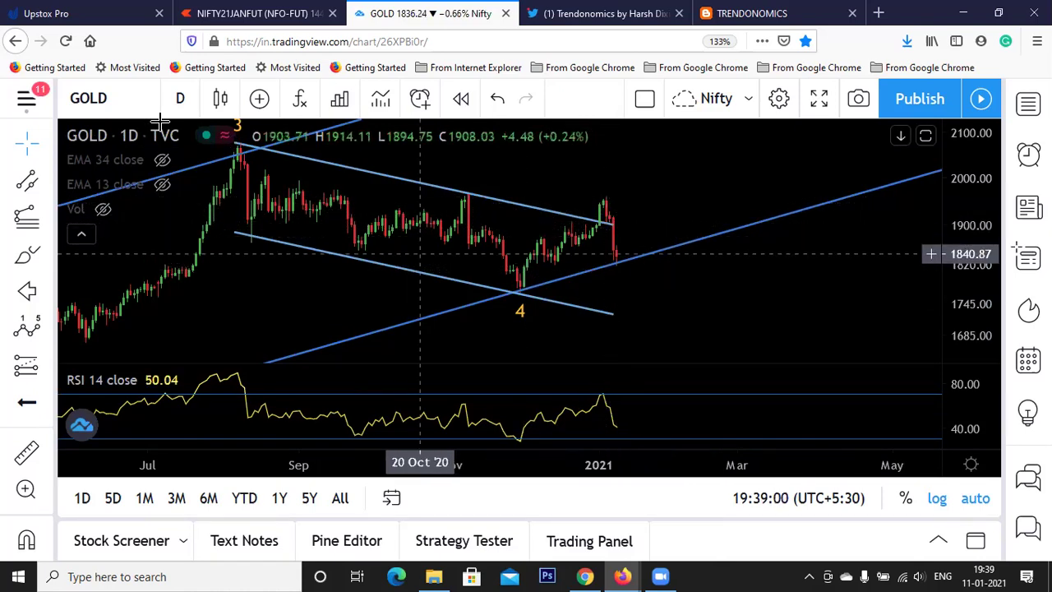
mouse_move(258, 189)
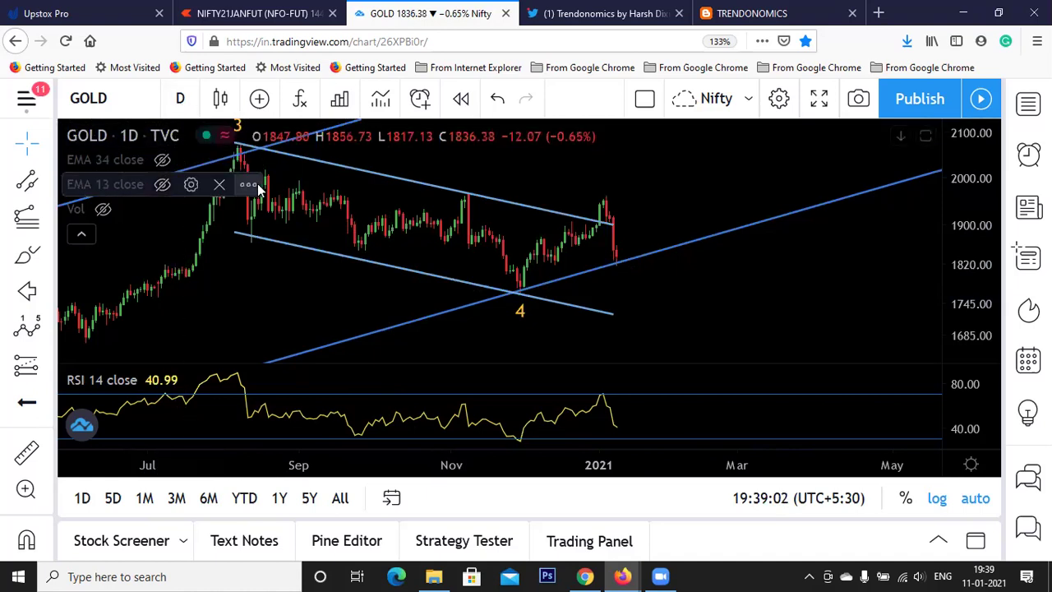
scroll(258, 188, "down", 1)
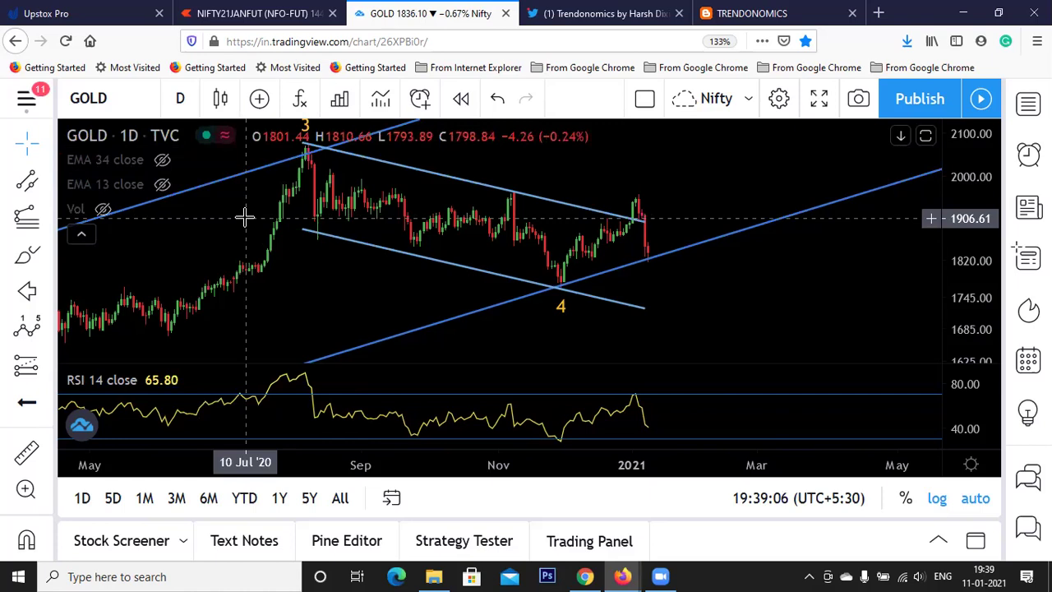
scroll(337, 220, "down", 1)
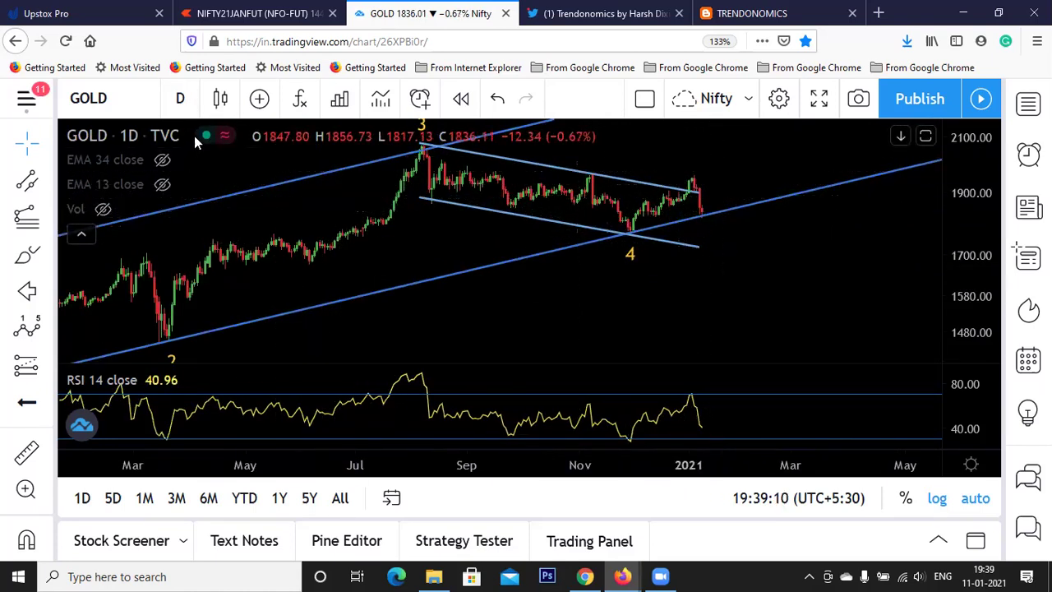
Switch the gold chart to the 1-hour interval and show the price action from the wave 4 low onward.
left_click(178, 98)
scroll(201, 243, "down", 3)
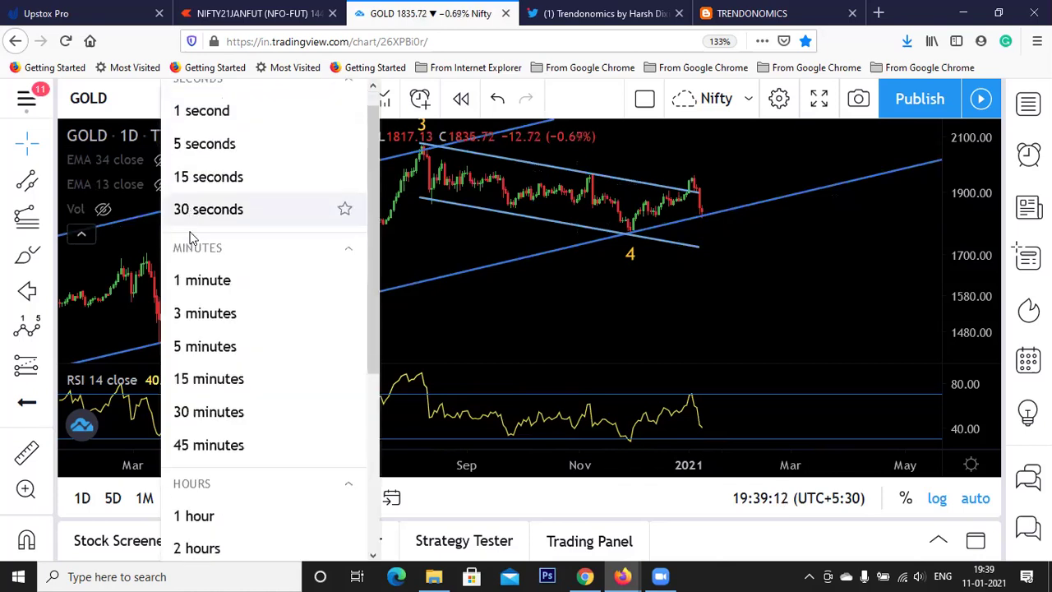
left_click(204, 437)
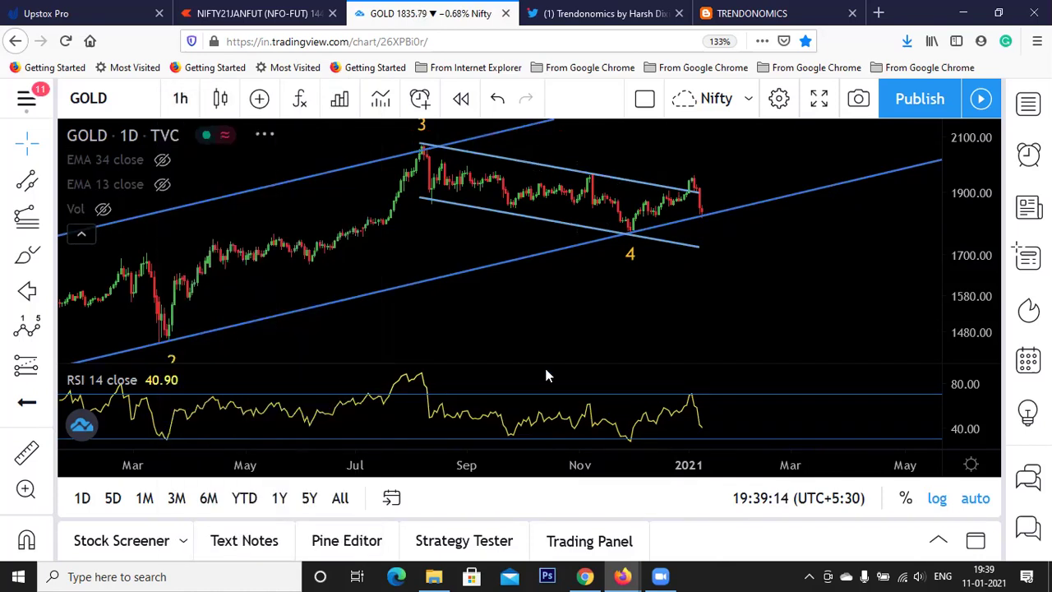
scroll(831, 282, "down", 5)
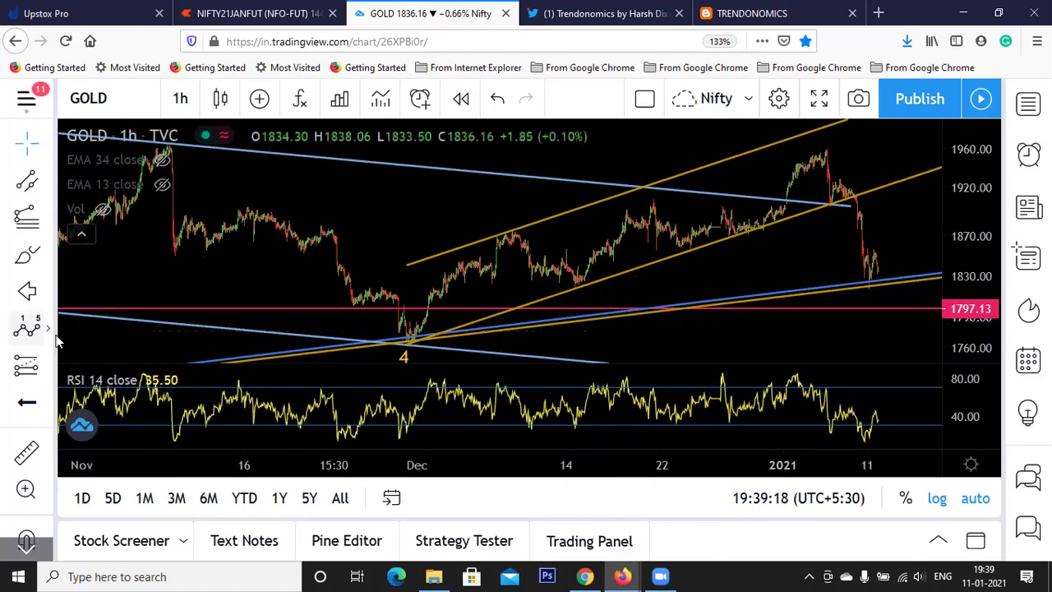
Draw an Elliott impulse wave i–v on gold from the wave 4 low near 1761 up to the January peak near 1960.
left_click(26, 327)
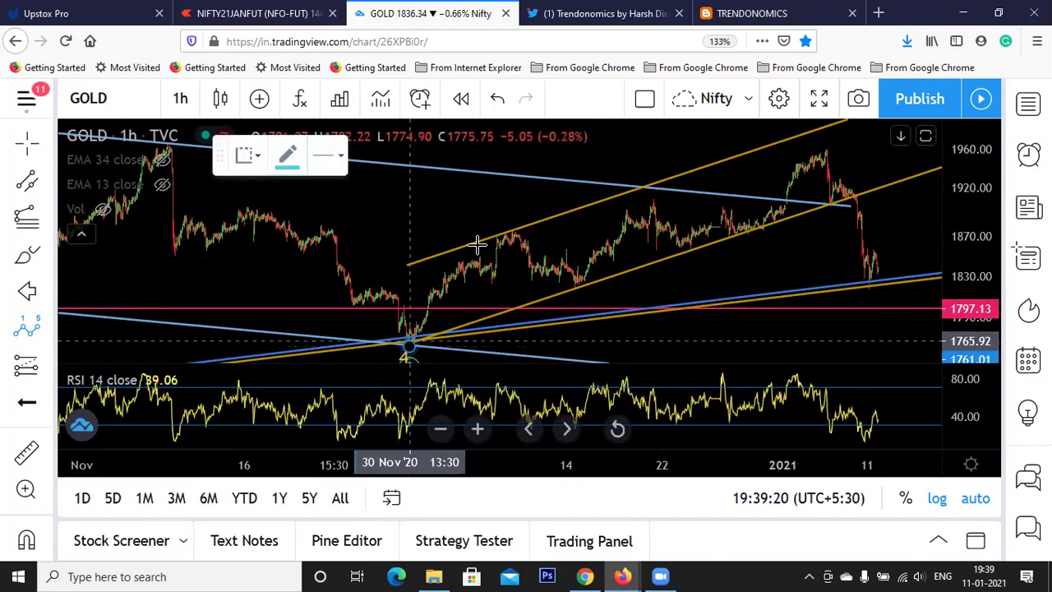
left_click(518, 247)
left_click(549, 284)
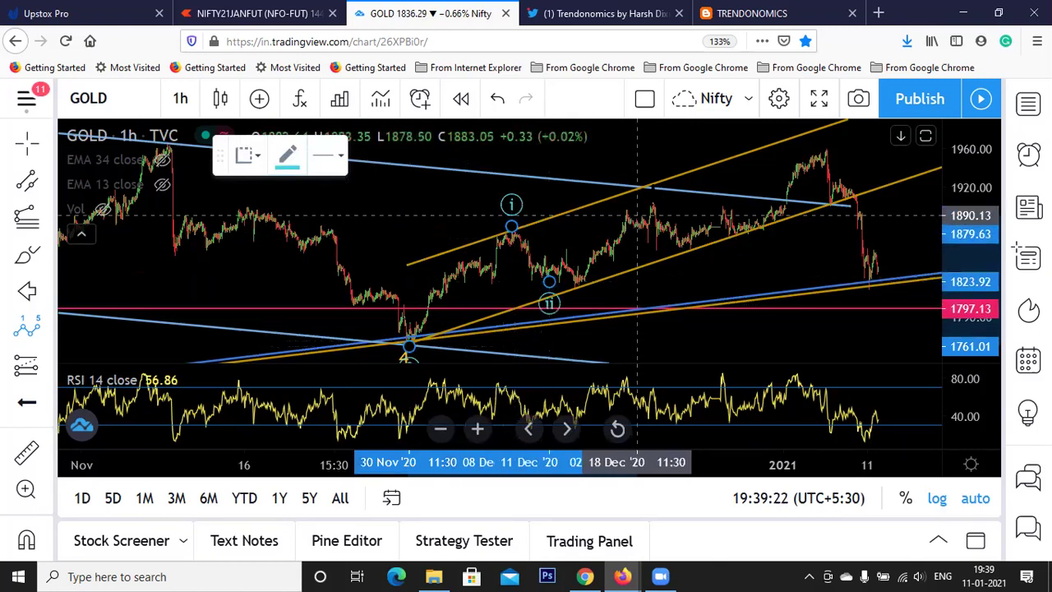
left_click(654, 199)
left_click(737, 242)
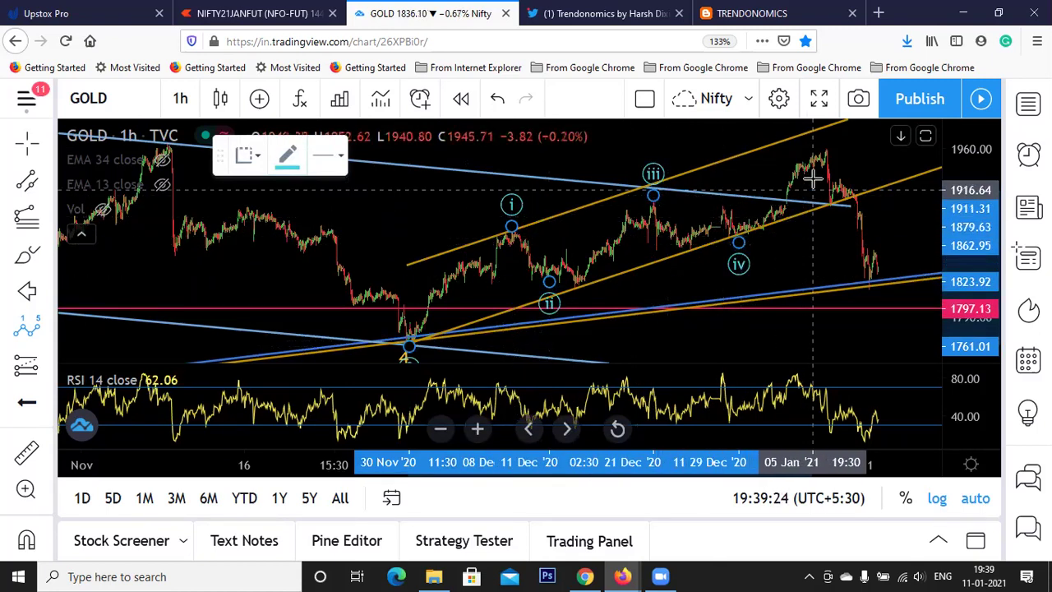
left_click(827, 151)
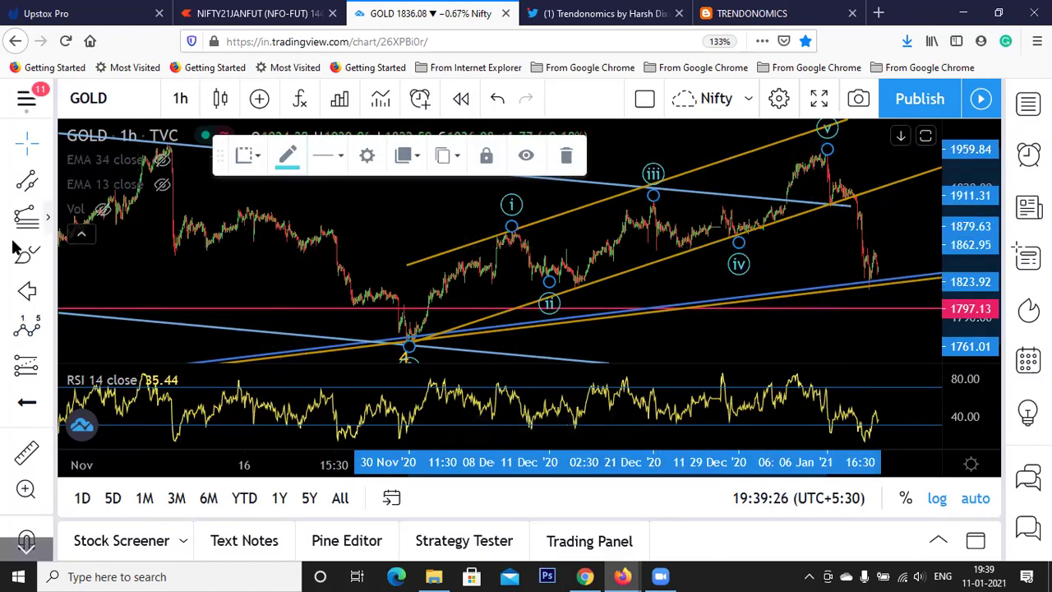
Draw an Elliott correction wave (a)-(b)-(c) on the gold decline from about 1958 down to about 1819 at the rising trendlines.
left_click(47, 331)
scroll(123, 304, "down", 2)
left_click(123, 304)
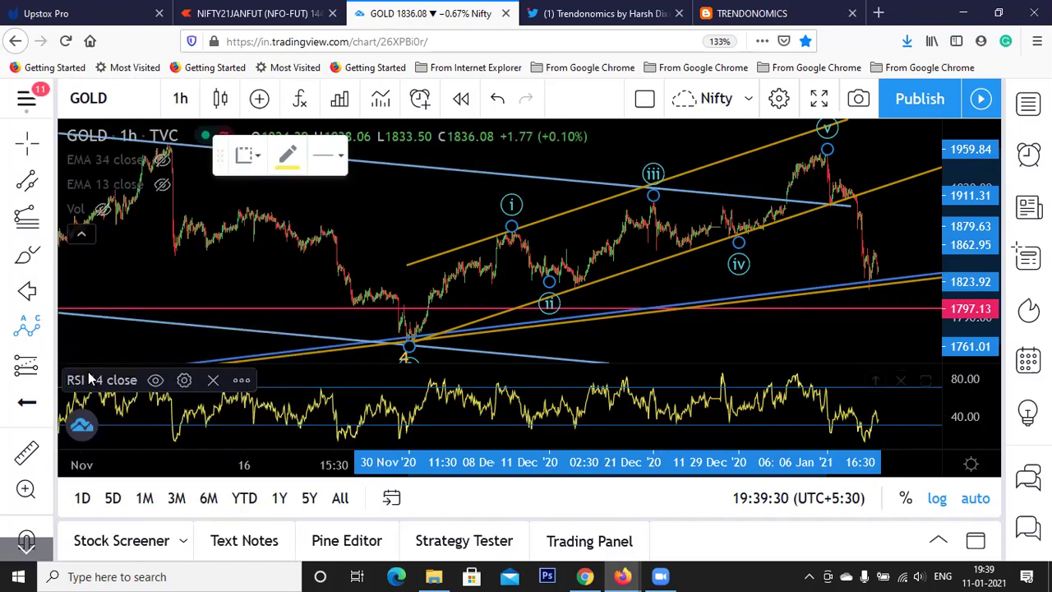
scroll(739, 255, "up", 3)
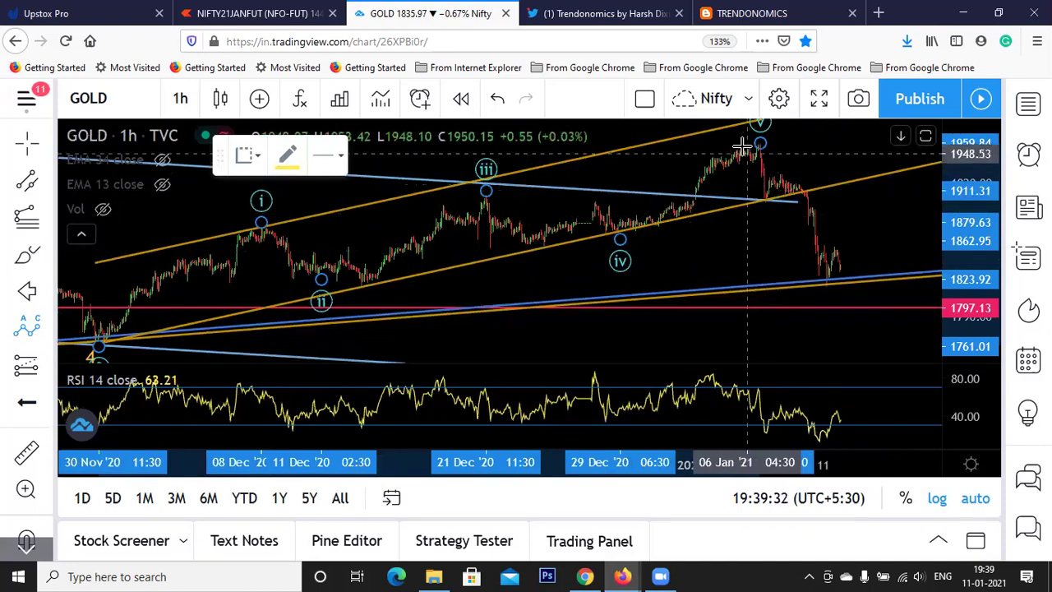
left_click(742, 146)
left_click(765, 210)
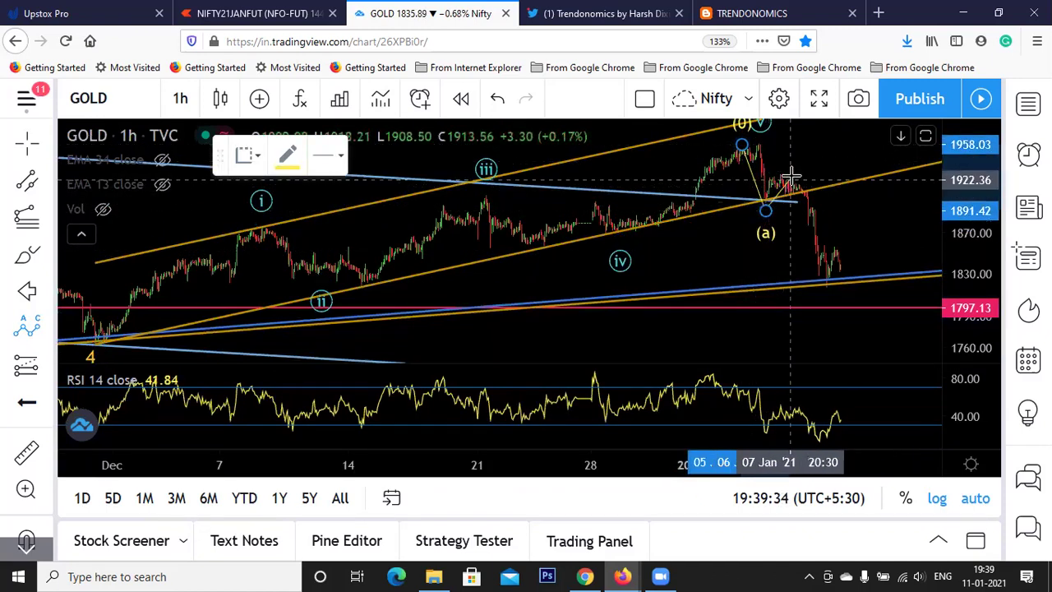
left_click(791, 177)
left_click(838, 284)
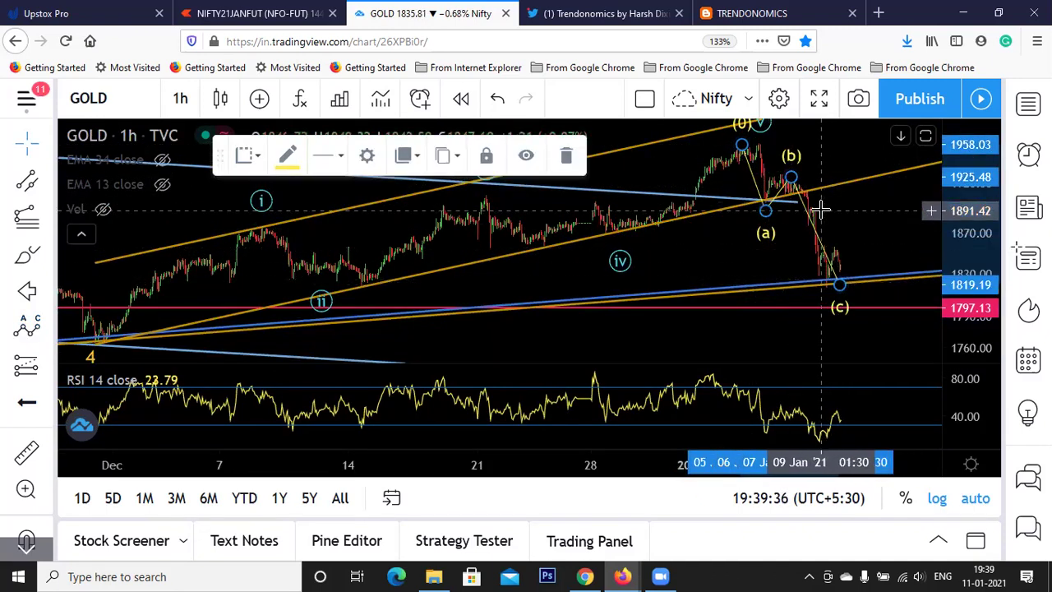
Examine gold's hourly i–v and (a)-(b)-(c) count, and compare the i–v rise with the rising channel on the daily interval.
scroll(832, 300, "down", 2)
scroll(826, 316, "down", 3)
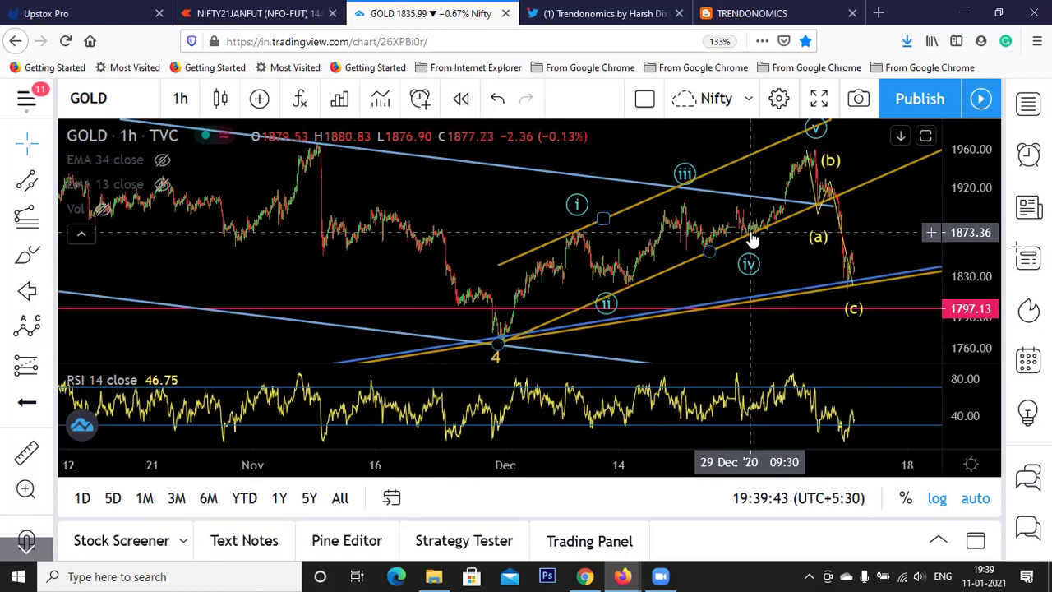
scroll(747, 235, "up", 2)
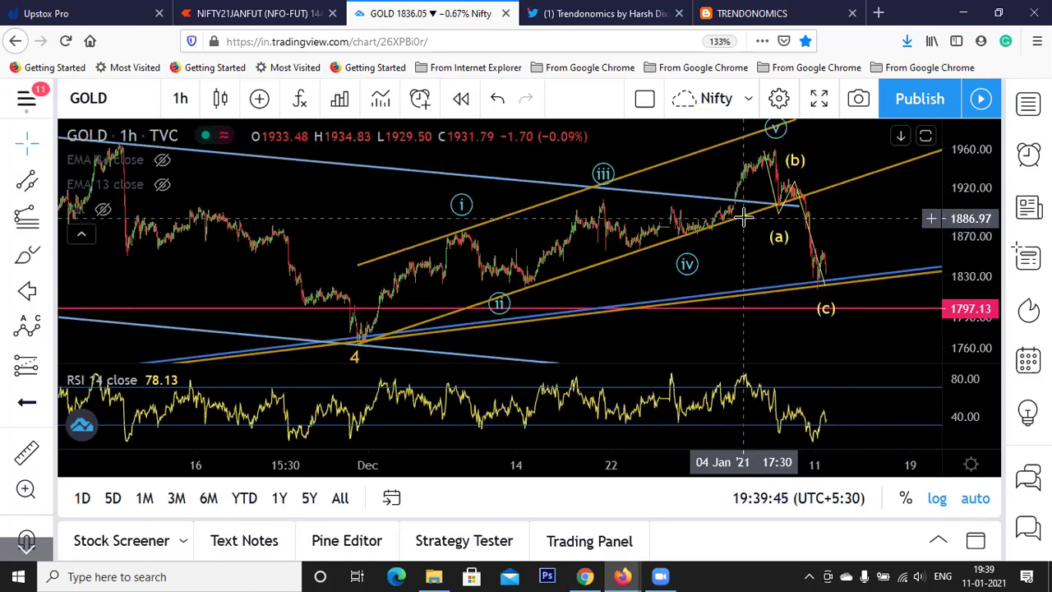
scroll(793, 232, "up", 1)
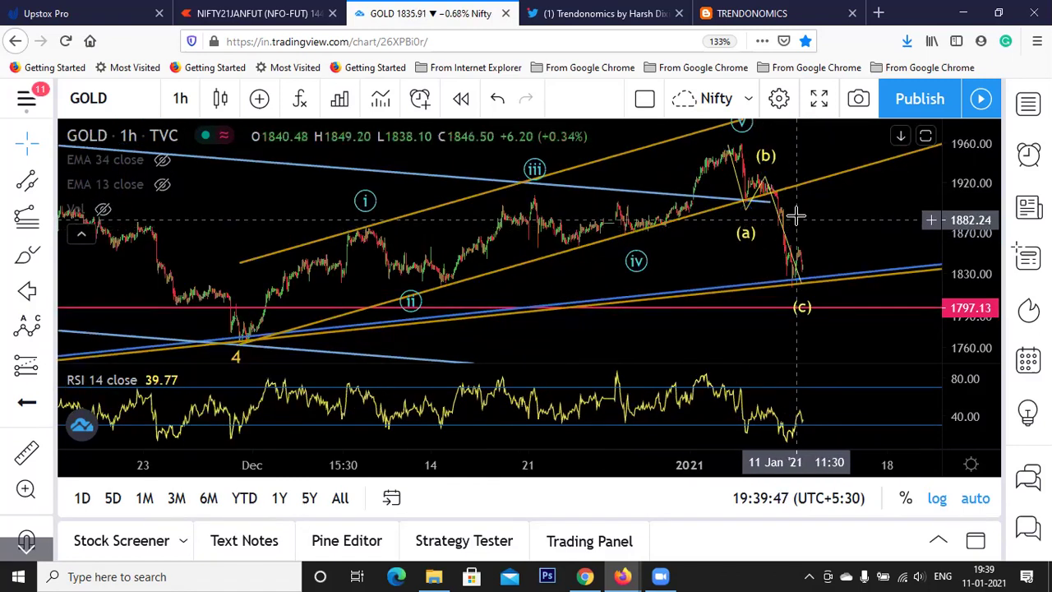
scroll(793, 215, "up", 1)
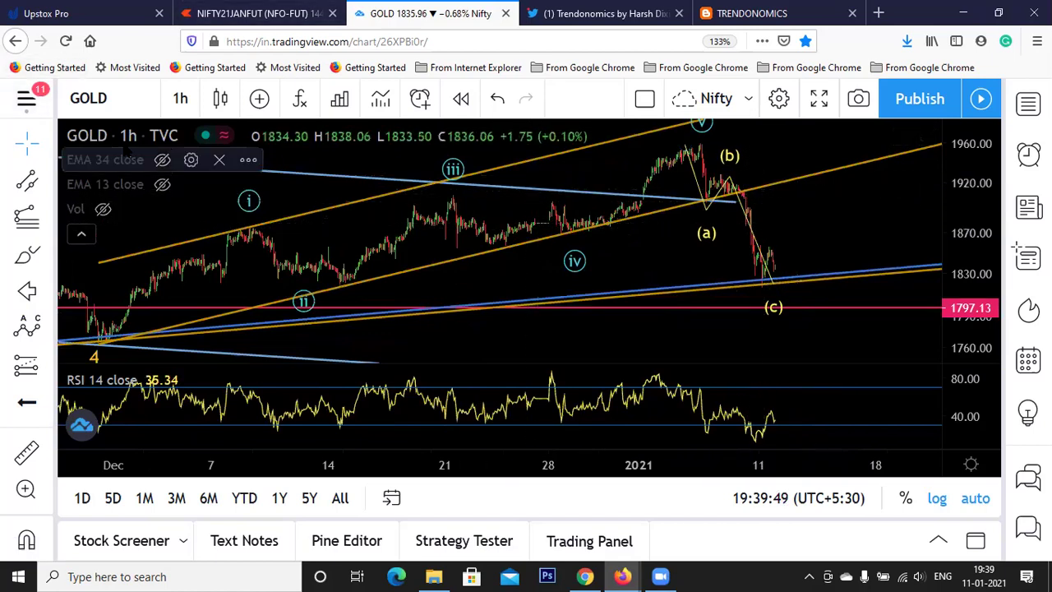
left_click(181, 99)
scroll(272, 321, "down", 1)
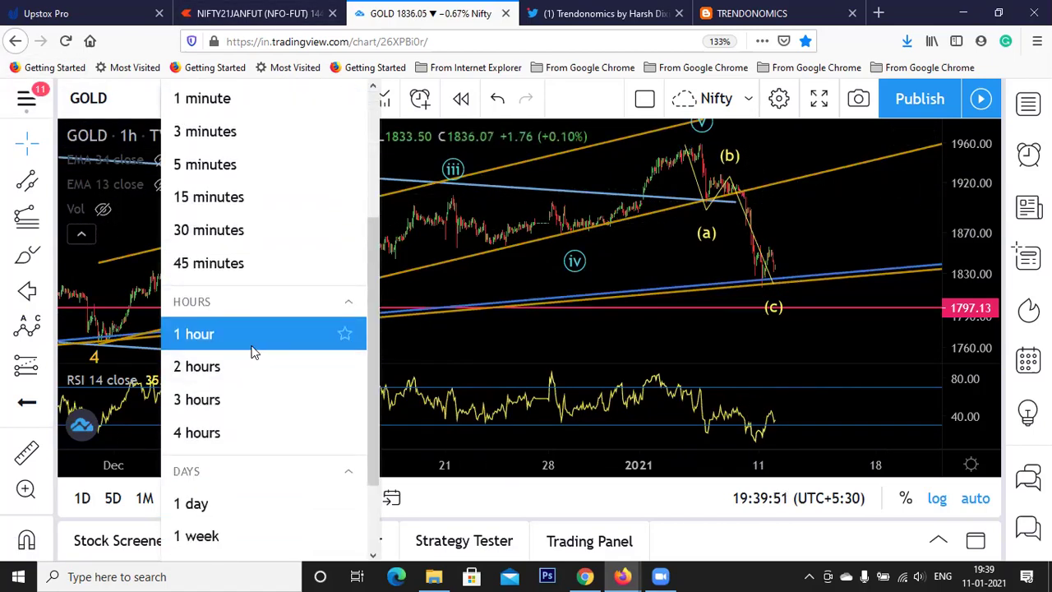
left_click(216, 502)
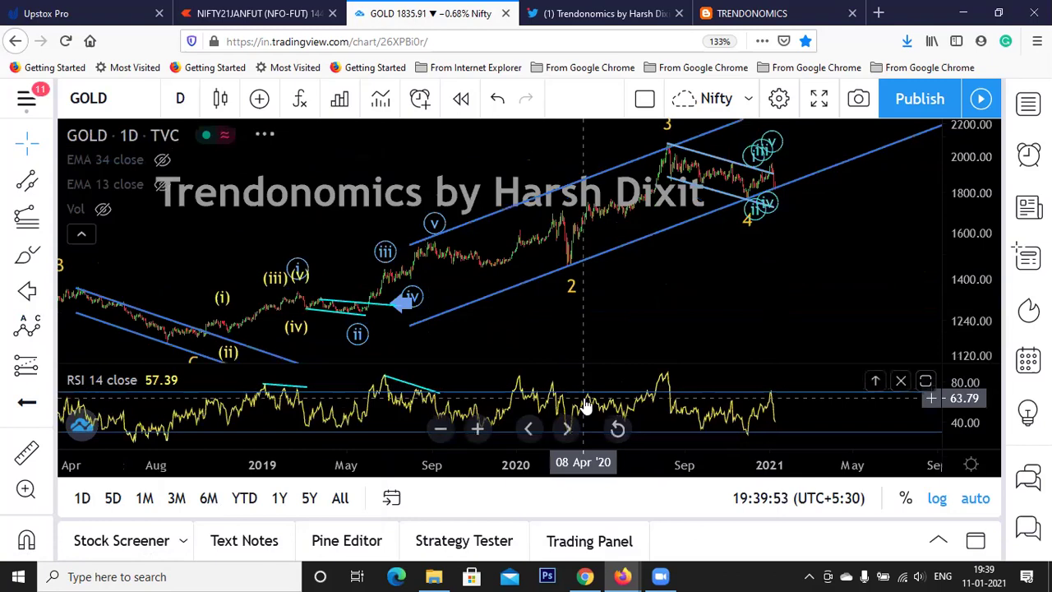
scroll(735, 315, "up", 2)
scroll(830, 277, "up", 3)
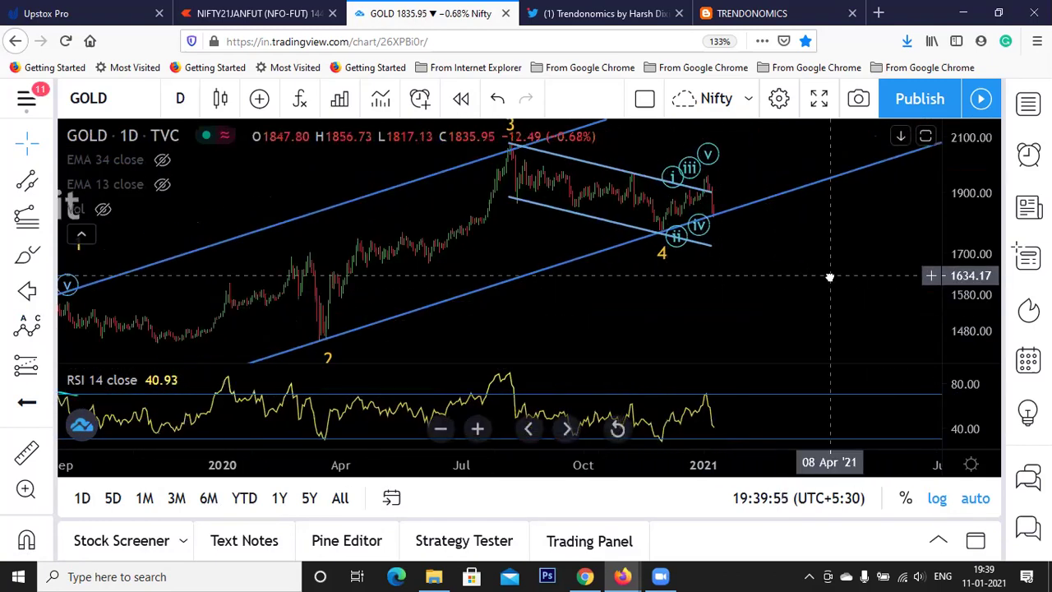
scroll(779, 291, "up", 2)
left_click_drag(564, 270, 672, 192)
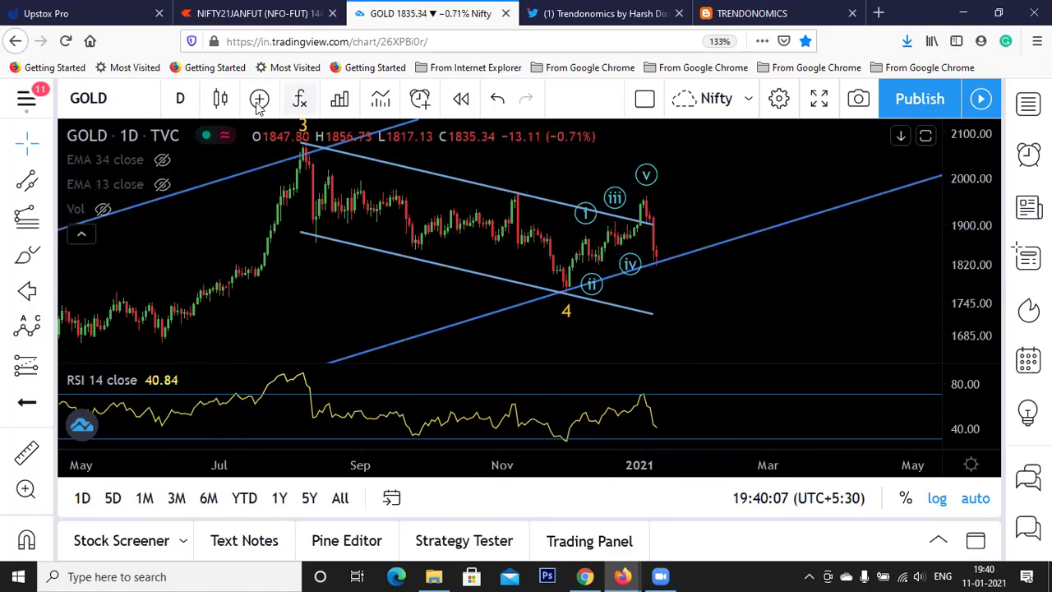
Return the gold chart to the 1-hour interval and examine the (a)-(b)-(c) decline toward the rising trendlines.
left_click(180, 98)
scroll(232, 312, "down", 3)
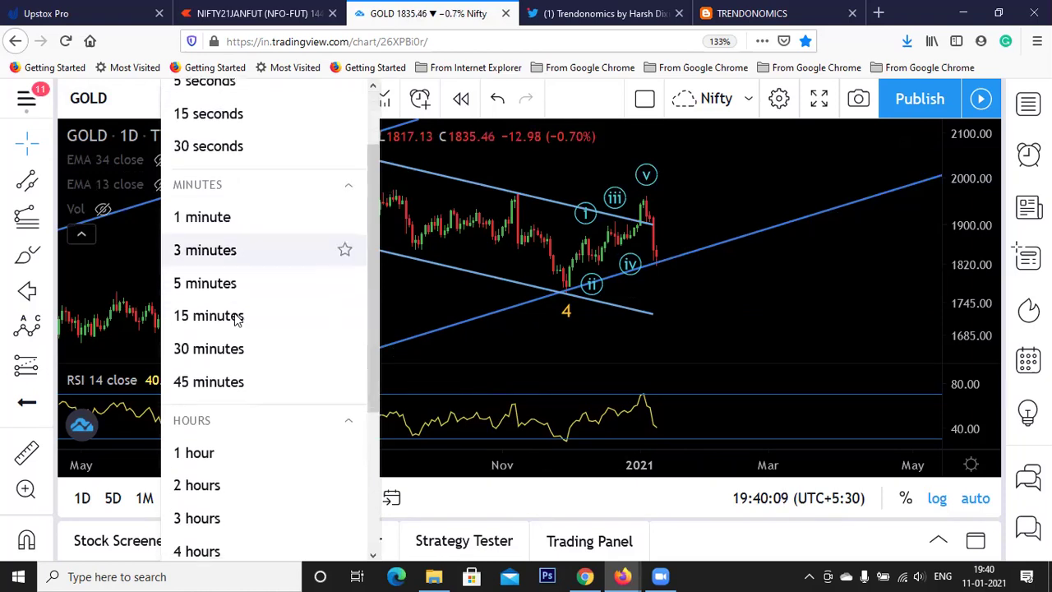
left_click(202, 334)
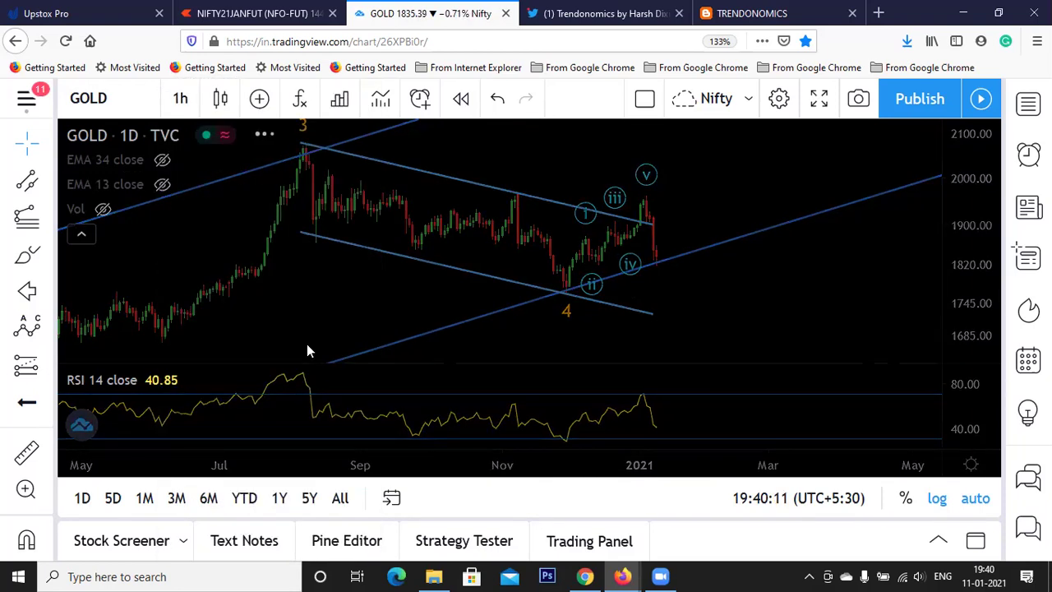
scroll(492, 308, "down", 4)
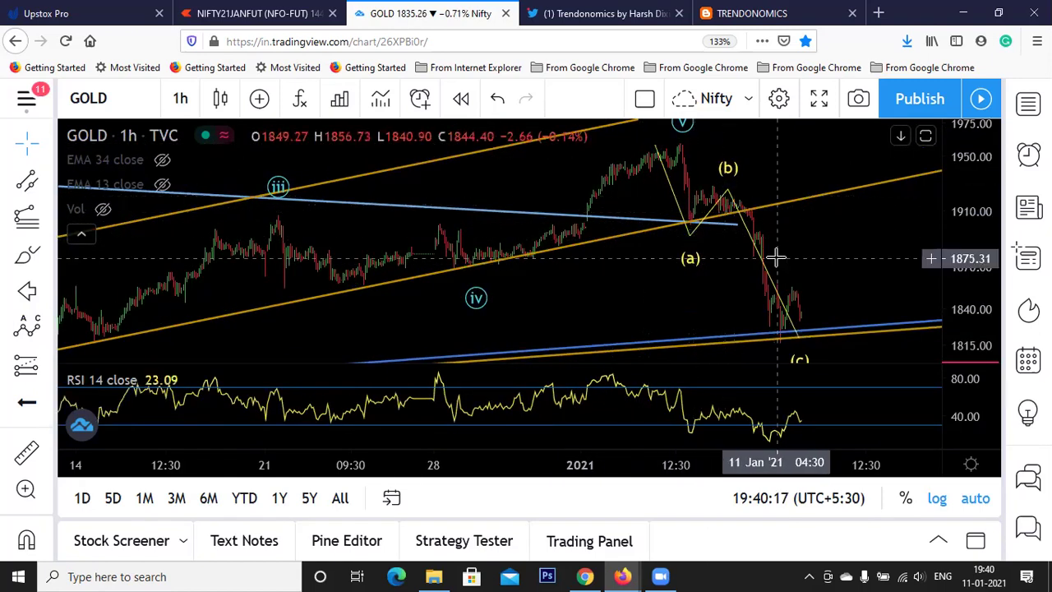
scroll(496, 238, "down", 1)
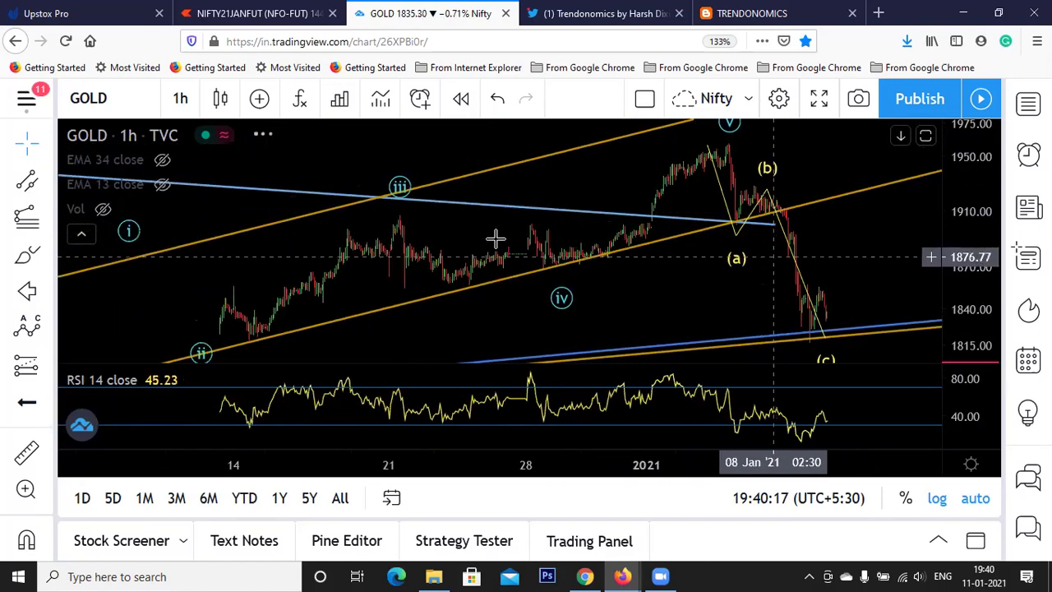
Search for the symbol SILVER and load the TVC SILVER (US$/OZ) chart, showing the price action since October.
left_click(184, 104)
scroll(287, 284, "down", 2)
left_click(101, 94)
left_click(101, 94)
type("SILVER")
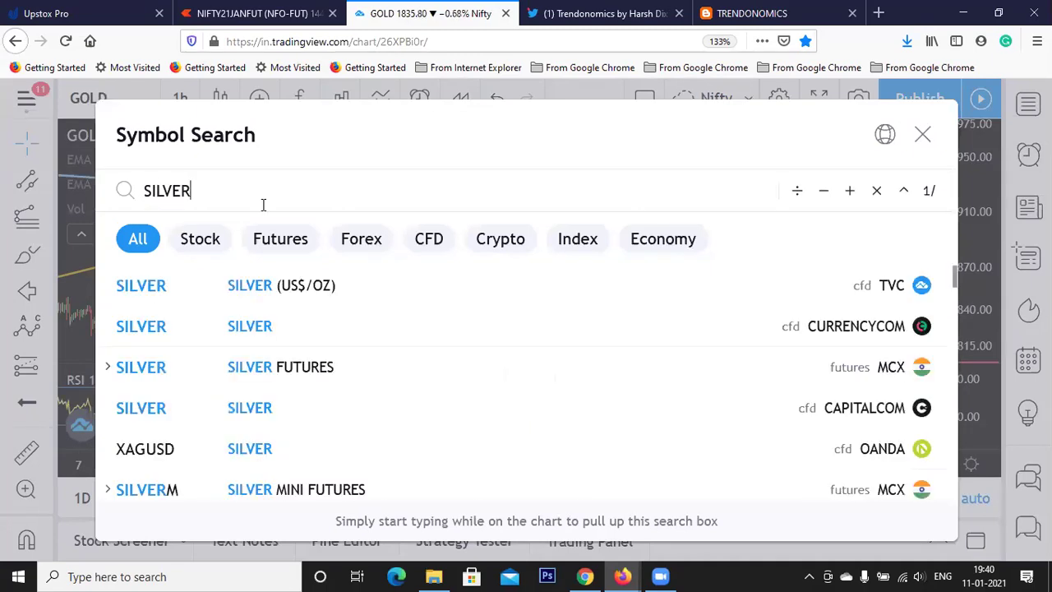
left_click(331, 296)
scroll(452, 296, "down", 5)
scroll(456, 298, "down", 2)
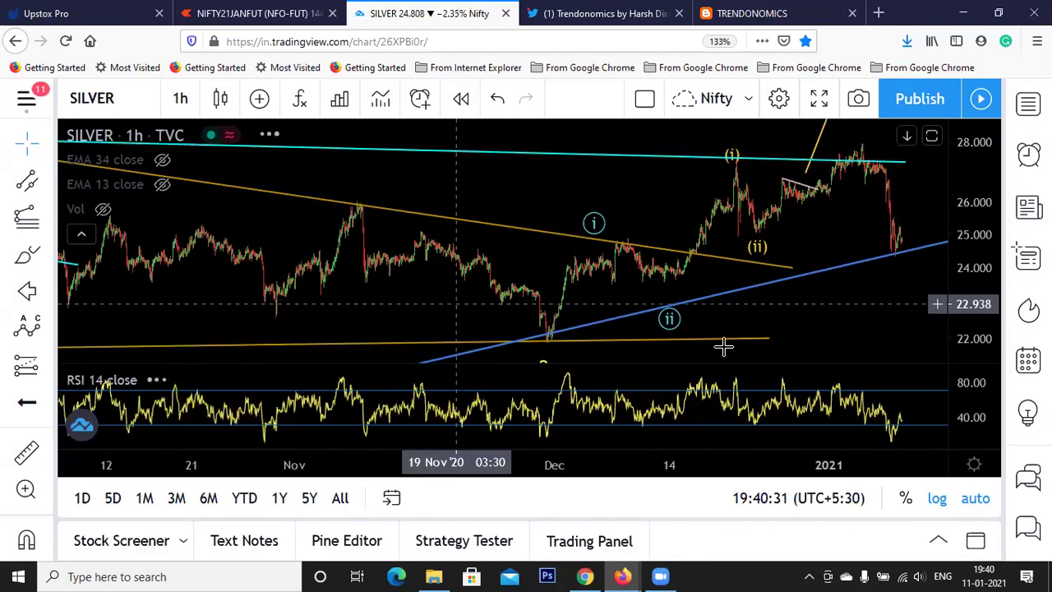
Delete the old yellow (i)-(ii) and cyan i-ii Elliott wave counts from the silver chart.
left_click(731, 162)
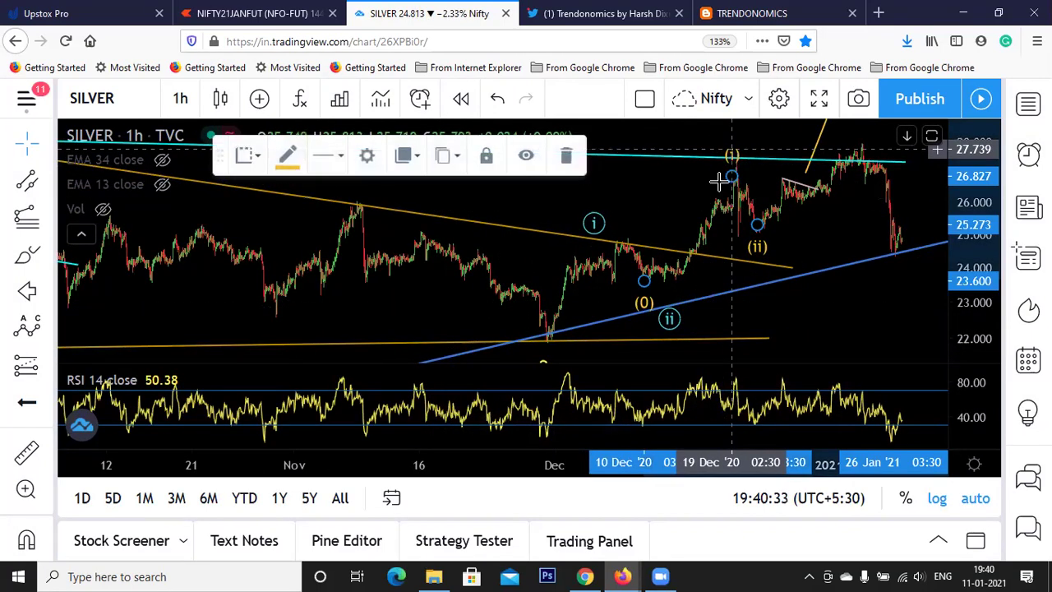
left_click(676, 267)
left_click(595, 228)
key("Delete")
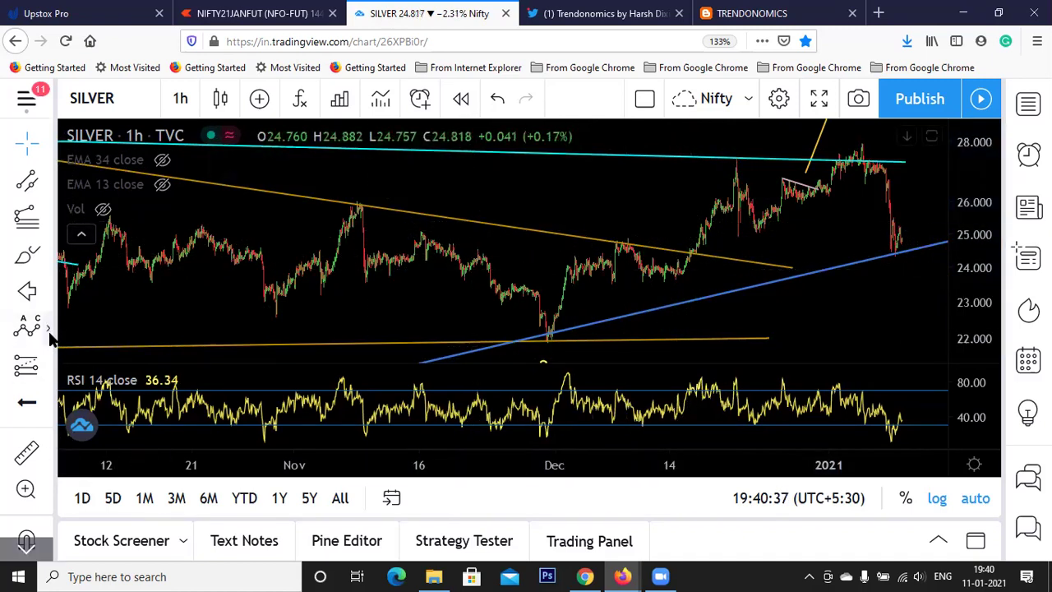
Draw an Elliott impulse wave i–v on silver from the late-November low near 21.78 to the January high near 27.98.
left_click(49, 333)
left_click(62, 352)
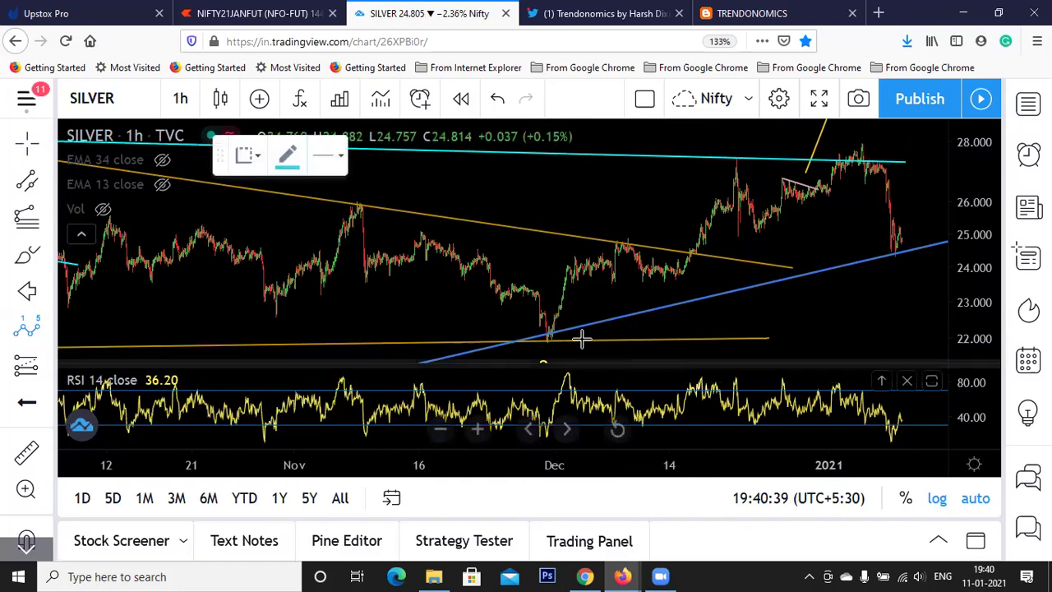
left_click(538, 346)
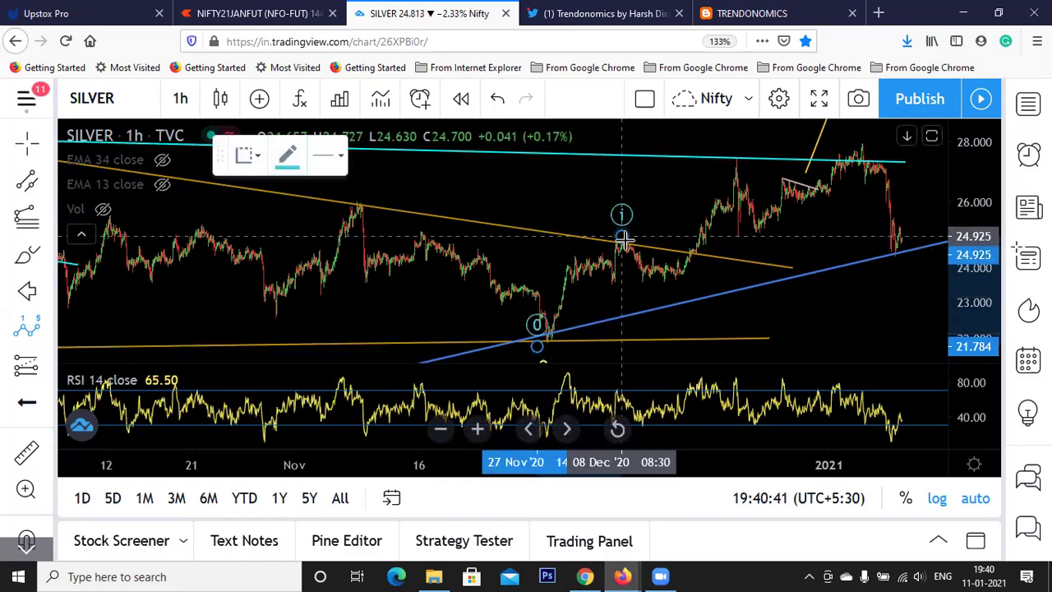
left_click(652, 278)
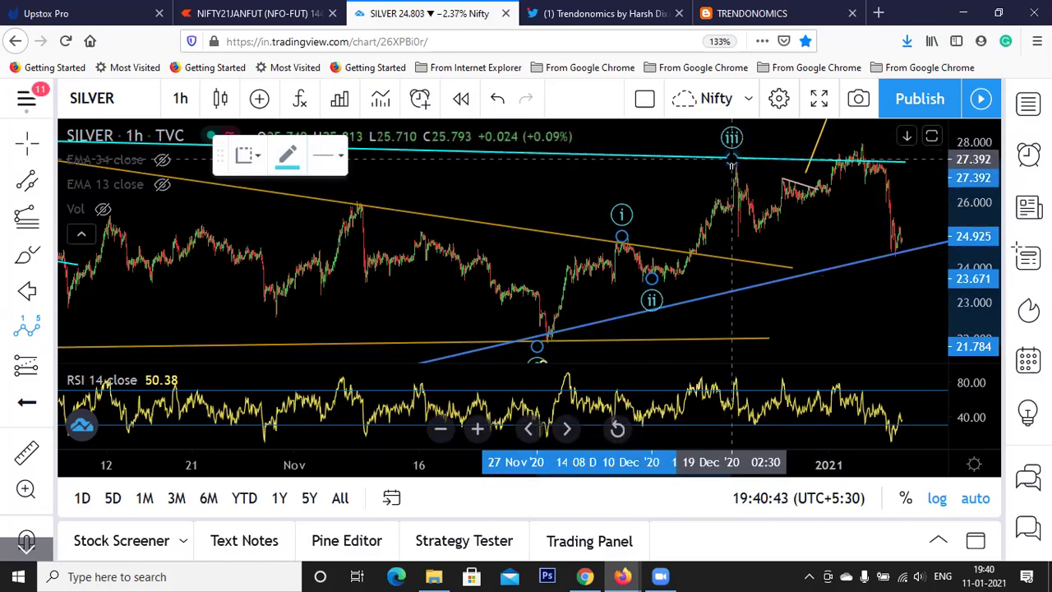
left_click(731, 161)
left_click(823, 203)
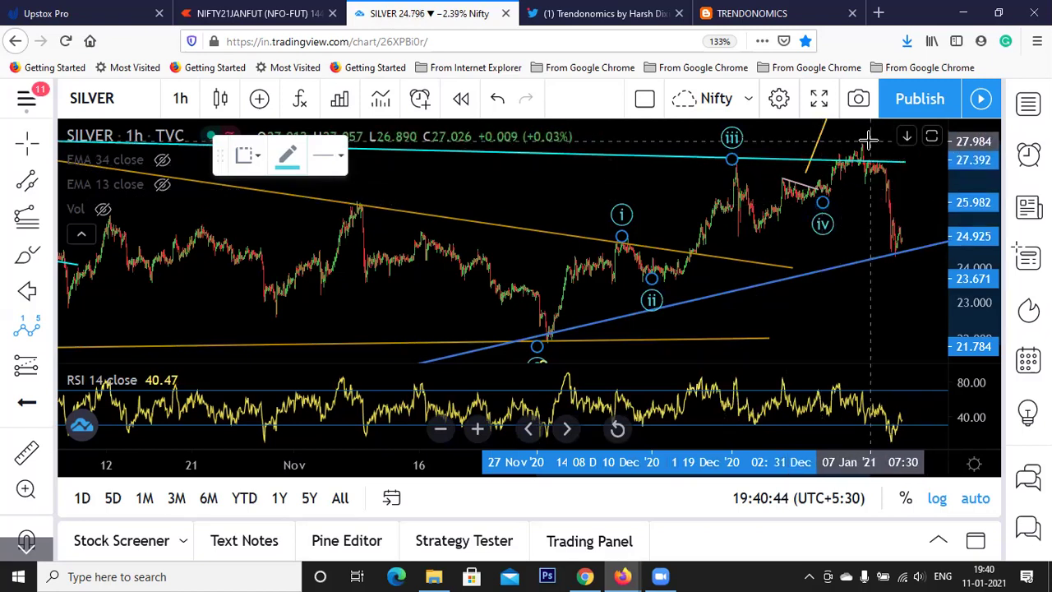
left_click(870, 142)
Reposition silver's wave iv point to about 26.21 at the late-December low and wave v to about 27.84 at the January peak.
left_click_drag(822, 219, 805, 193)
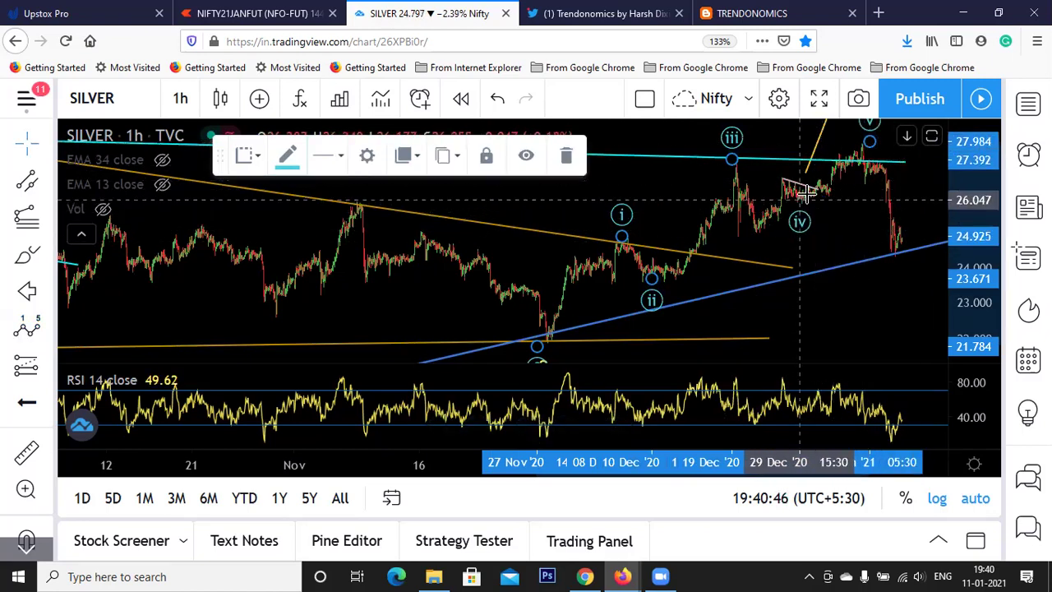
left_click(886, 179)
left_click_drag(882, 199, 860, 146)
left_click(858, 150)
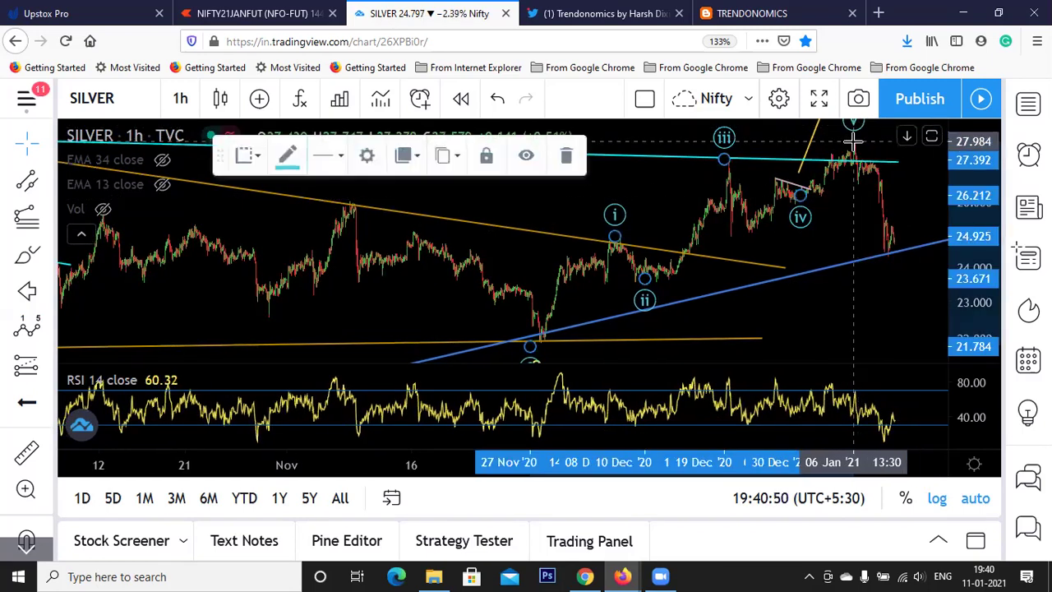
Draw an Elliott correction wave (ABC) on silver from the January peak near 28.055: (a) 26.477, (b) 27.600, (c) about 24.7.
left_click(48, 330)
left_click(99, 458)
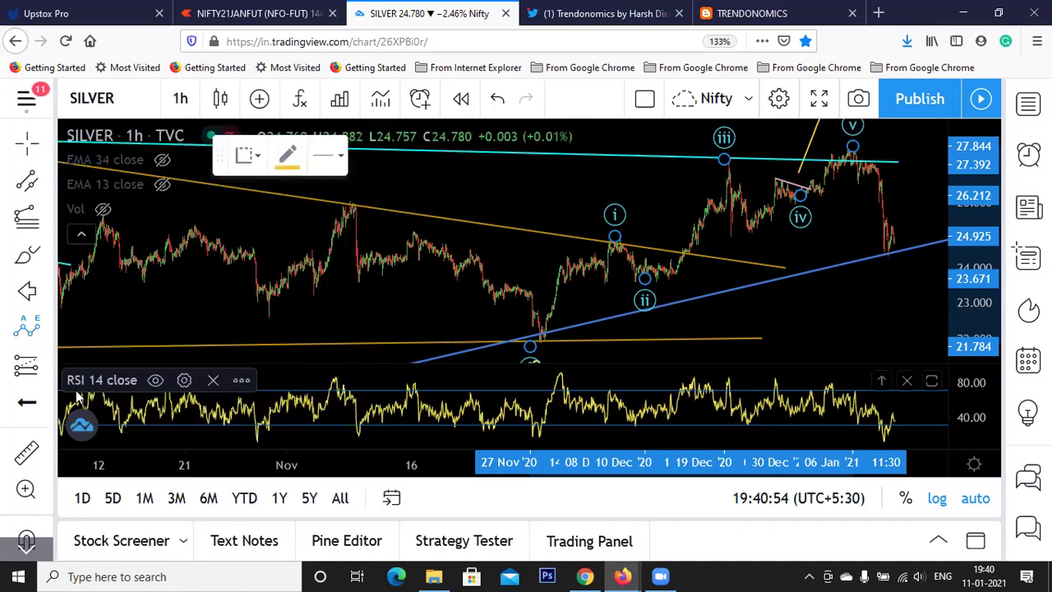
left_click(47, 330)
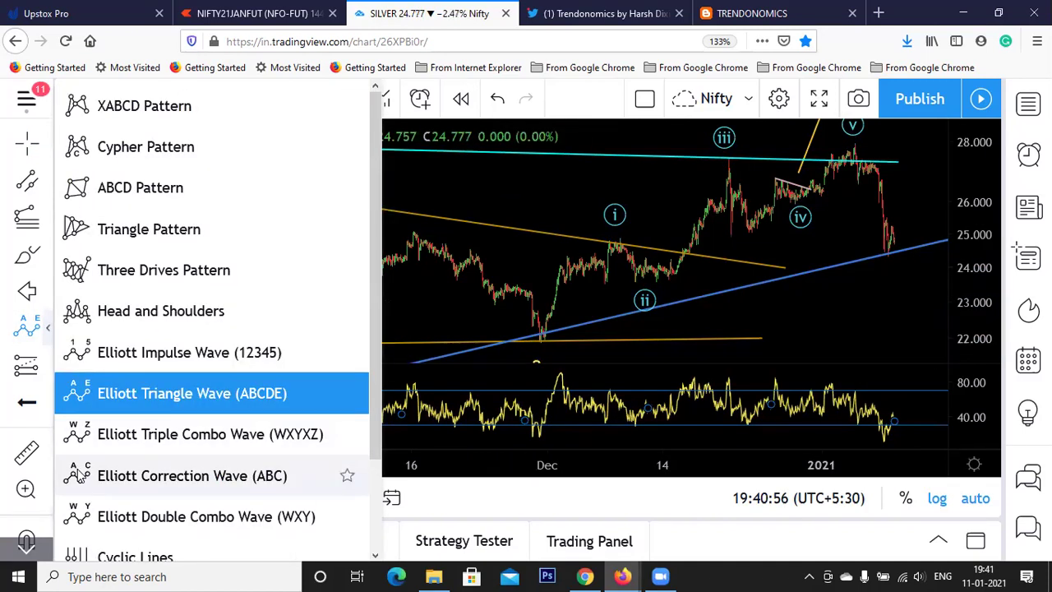
left_click(123, 473)
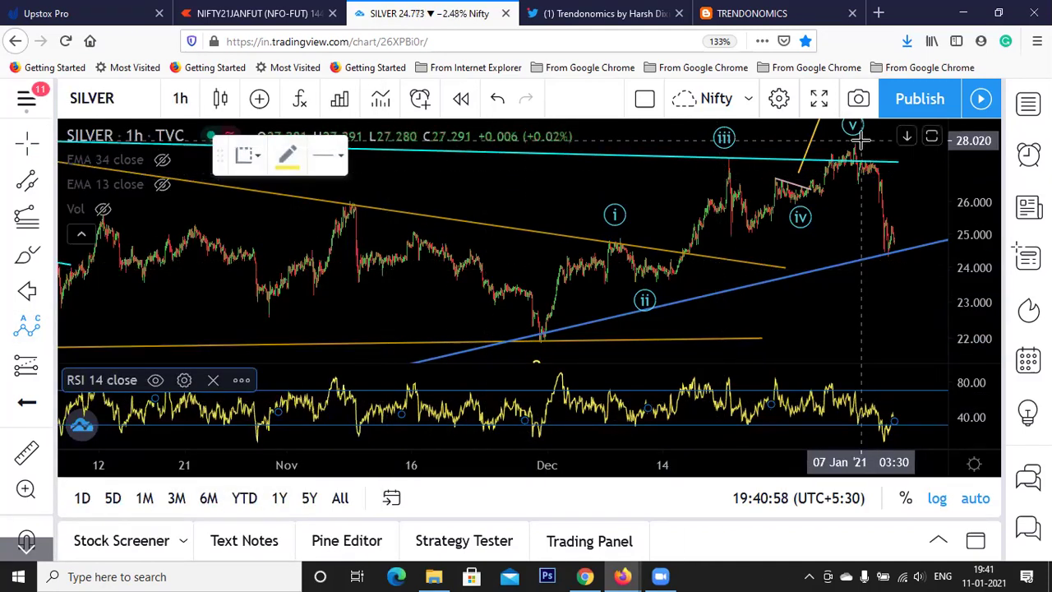
left_click(853, 167)
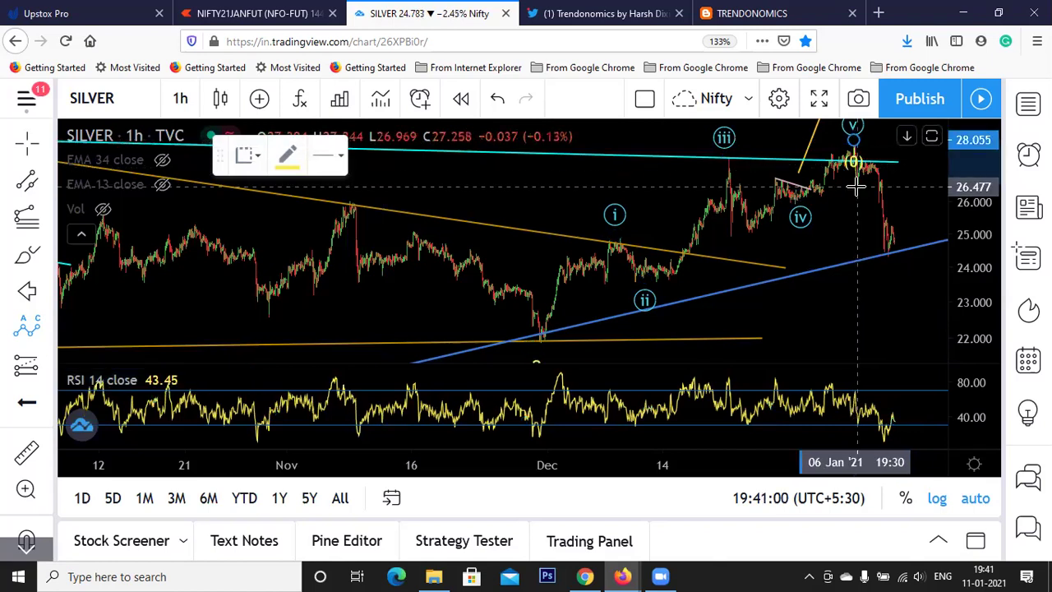
left_click(857, 188)
left_click(874, 178)
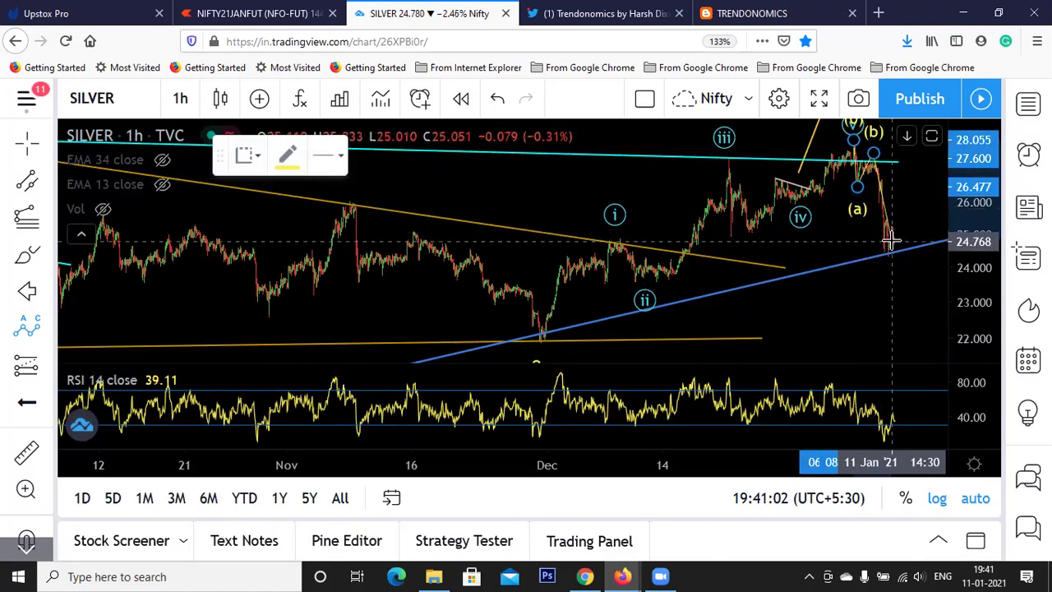
left_click(891, 244)
scroll(879, 234, "up", 2)
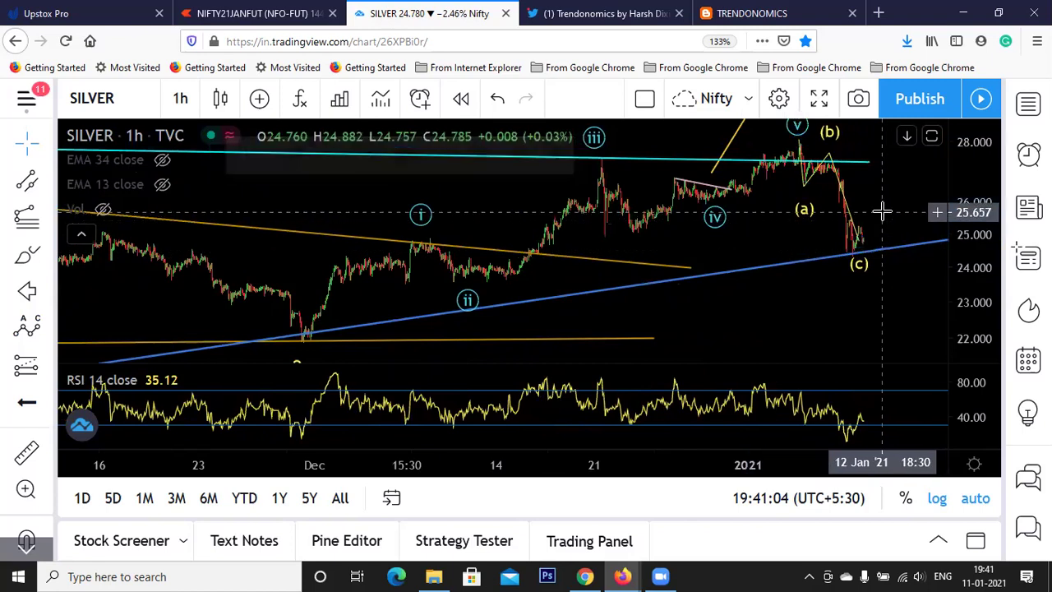
Switch the silver chart to the daily interval.
left_click(181, 99)
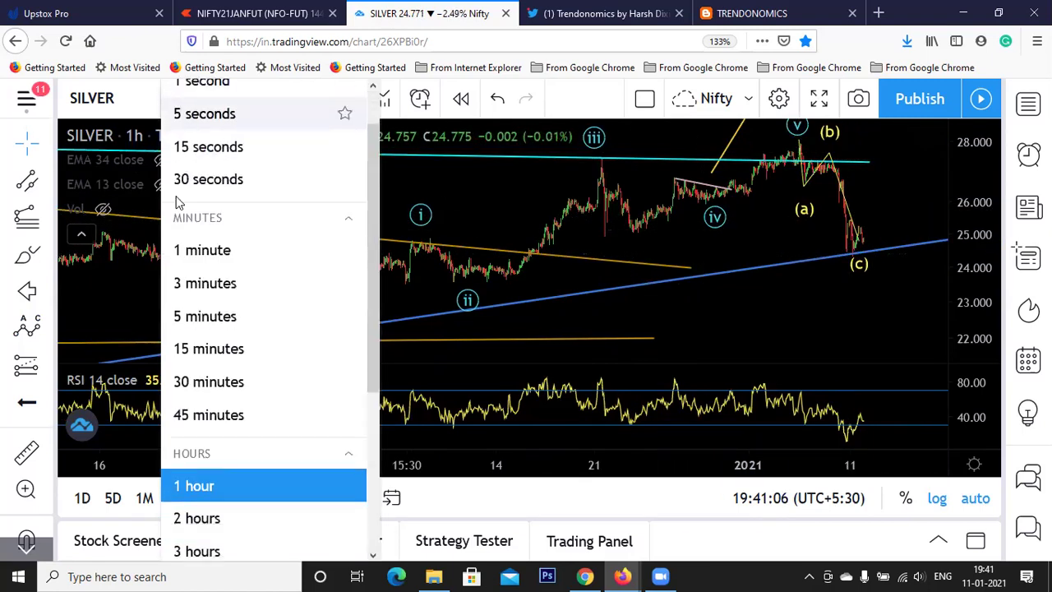
scroll(263, 370, "down", 2)
left_click(192, 504)
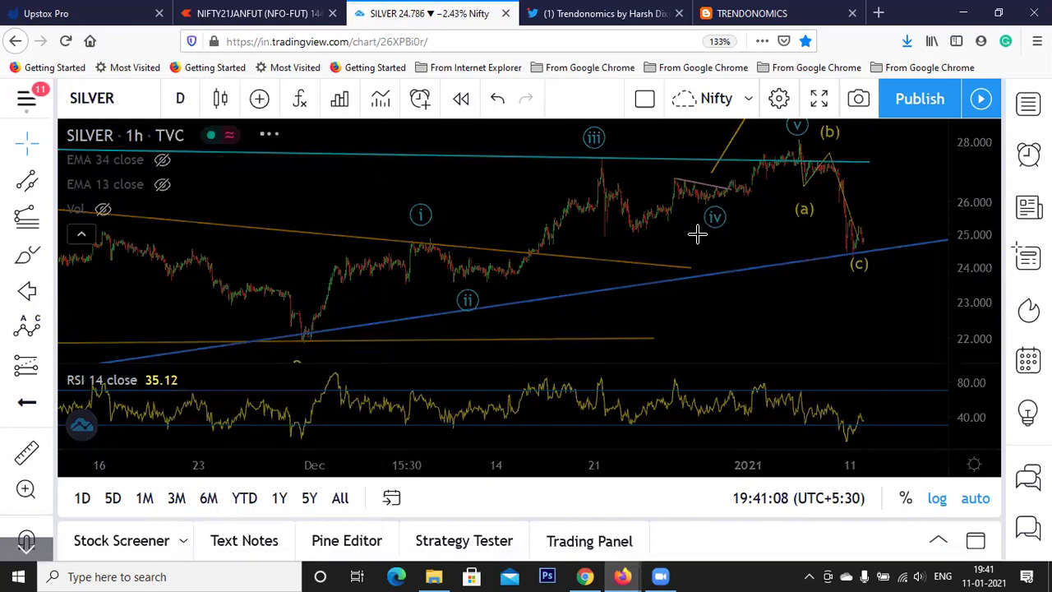
scroll(823, 189, "up", 4)
scroll(740, 248, "up", 5)
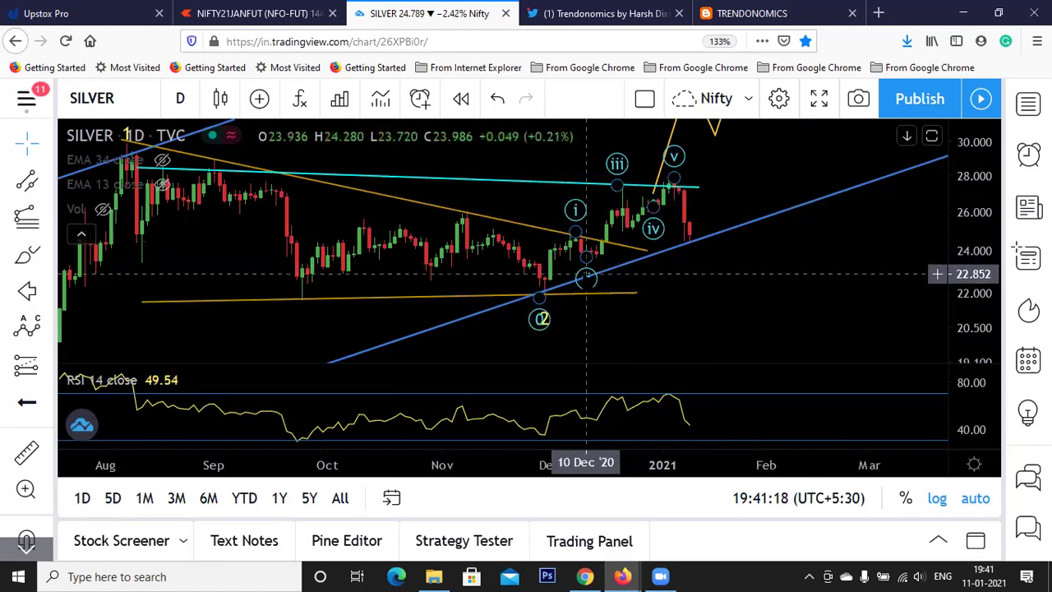
Move wave ii of silver's i–v impulse slightly higher at the mid-December pullback low.
left_click(590, 248)
left_click(775, 270)
scroll(723, 255, "down", 4)
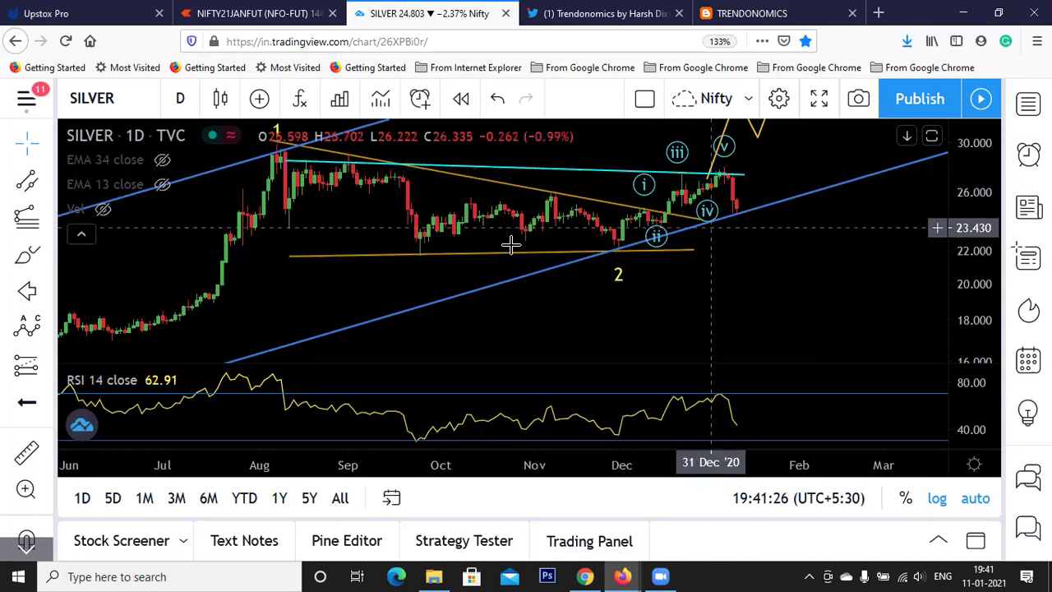
scroll(499, 243, "down", 3)
scroll(742, 235, "down", 2)
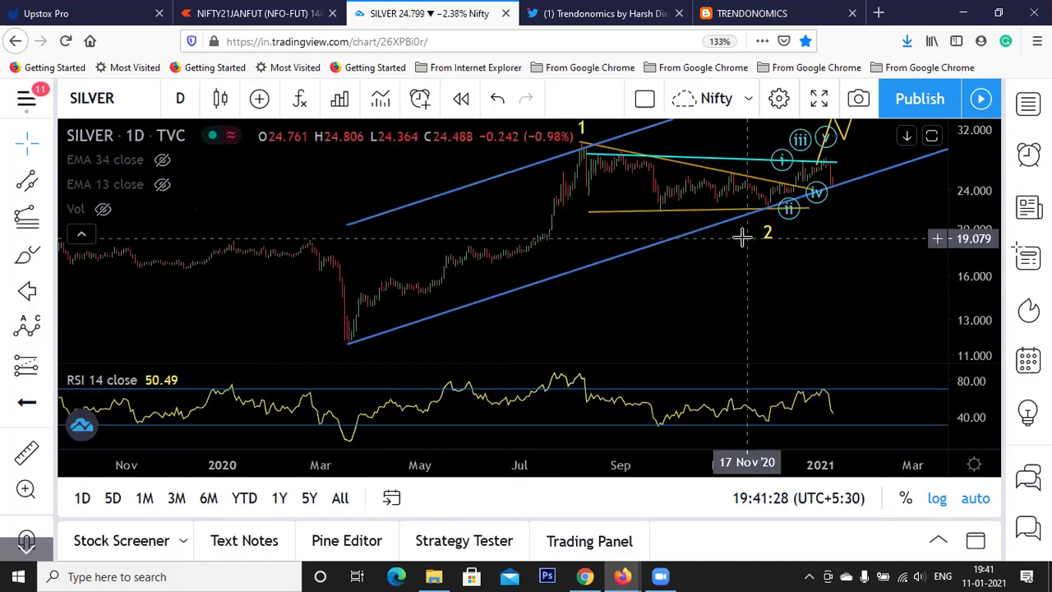
scroll(756, 231, "up", 4)
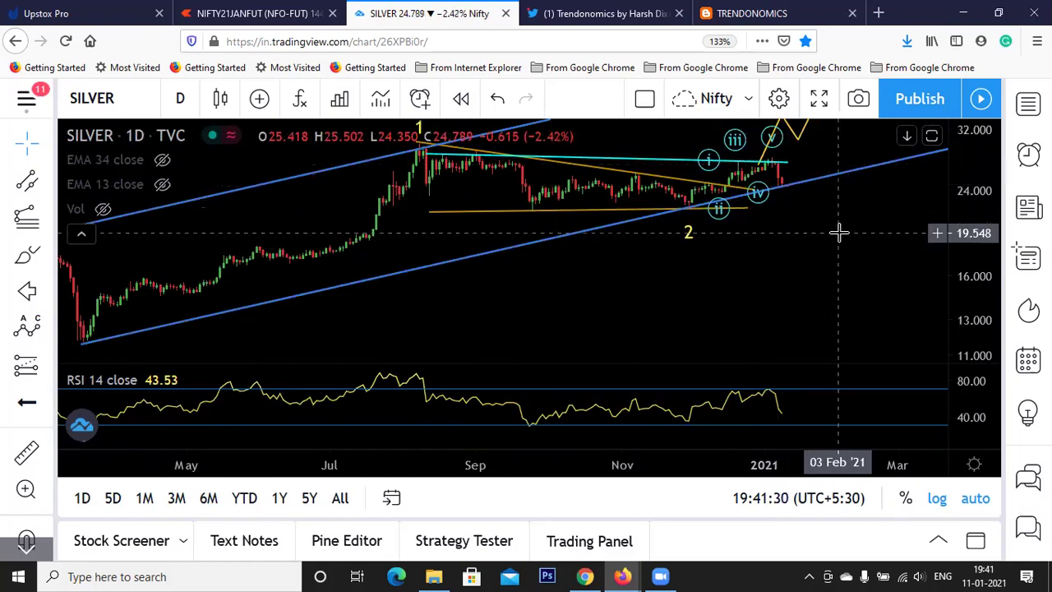
scroll(830, 234, "up", 2)
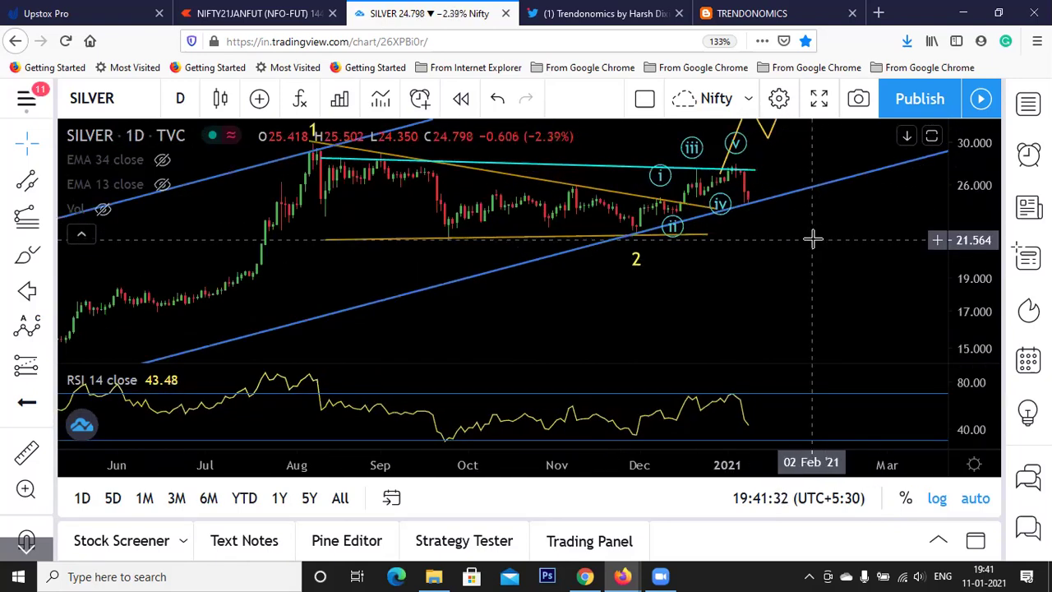
scroll(745, 229, "up", 2)
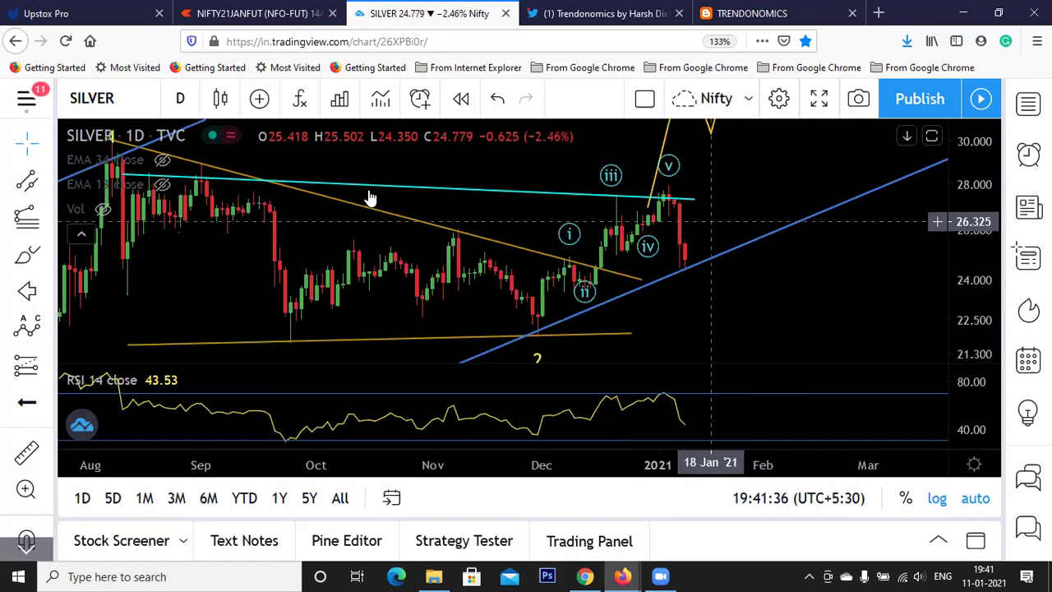
Search for the symbol DXY and load the TVC U.S. Dollar Currency Index chart.
left_click(107, 92)
type("D")
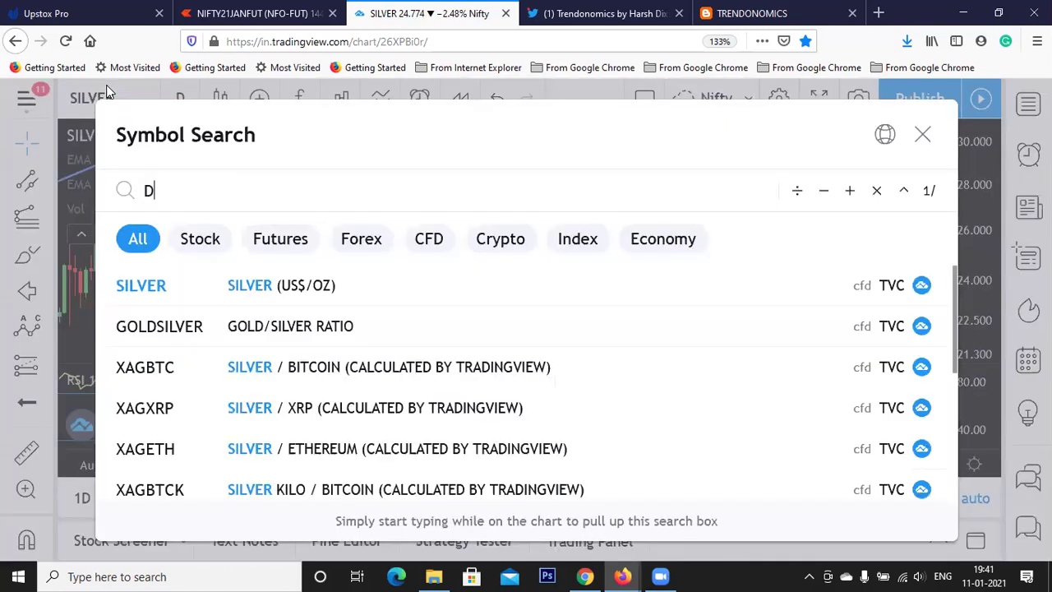
type("XY")
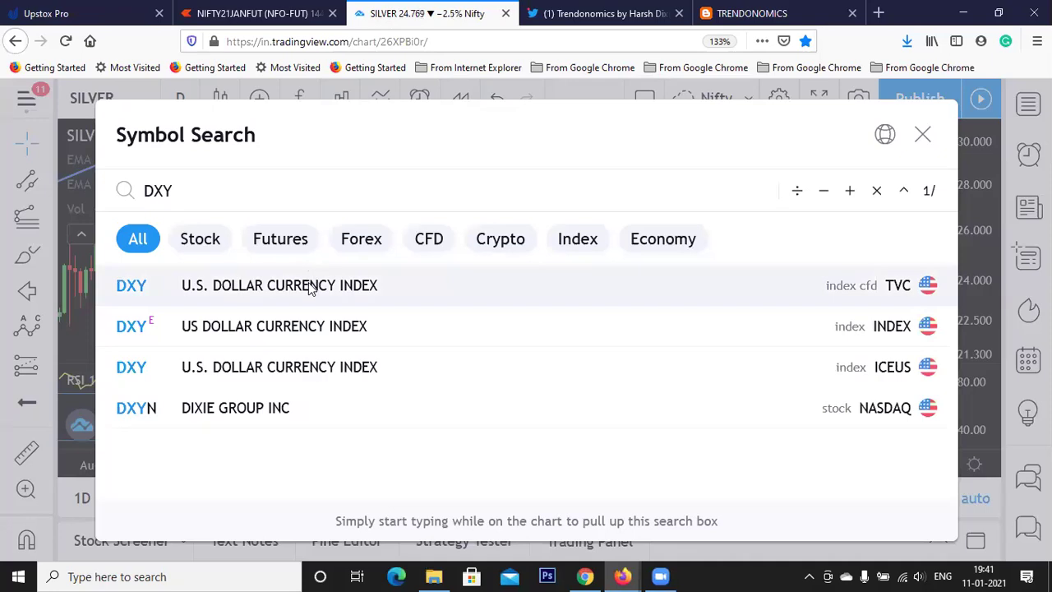
left_click(305, 282)
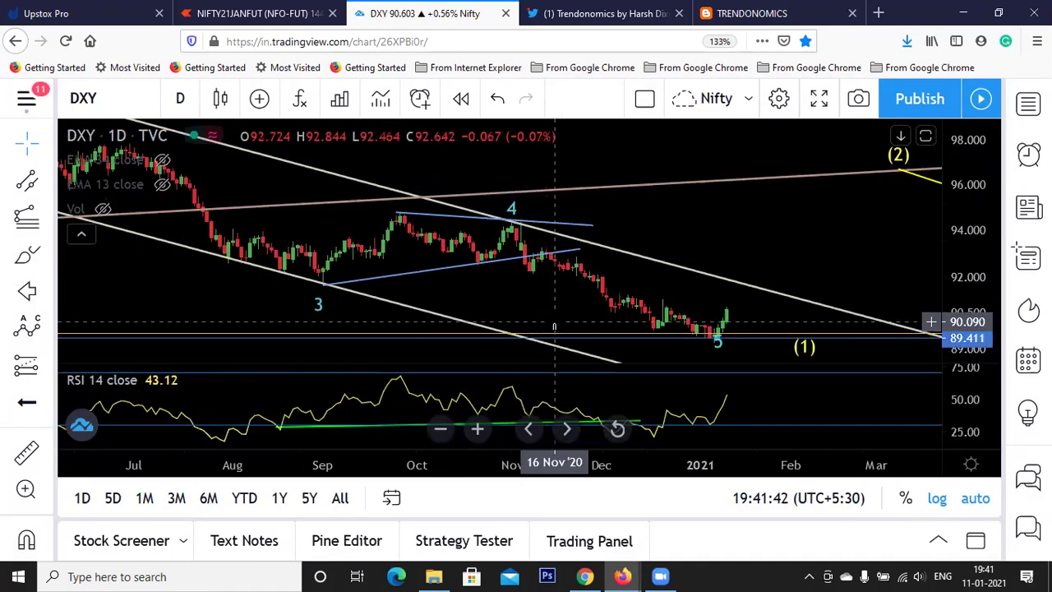
Draw a pink trend line on daily DXY from about 91.13 at 18 Jan '21 up to the yellow wave (2) point.
scroll(521, 305, "down", 2)
scroll(238, 200, "down", 2)
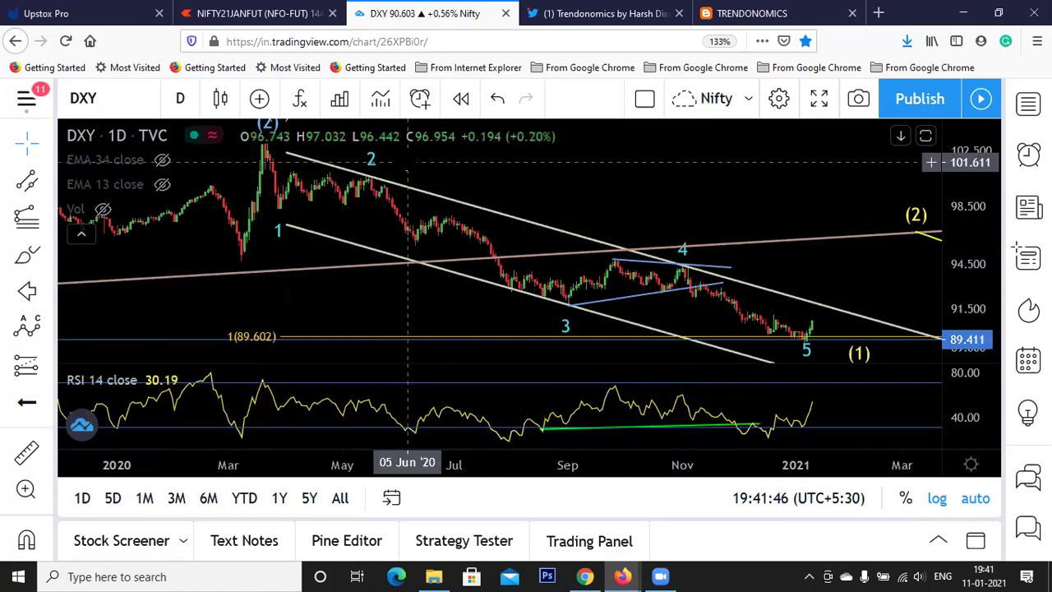
left_click_drag(895, 284, 695, 266)
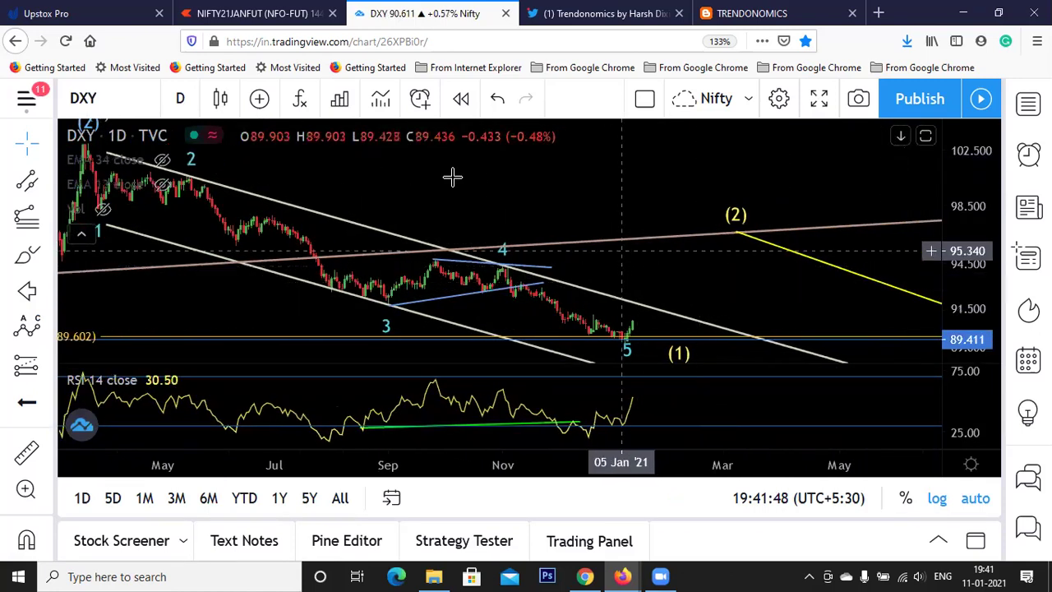
left_click(49, 186)
left_click(127, 105)
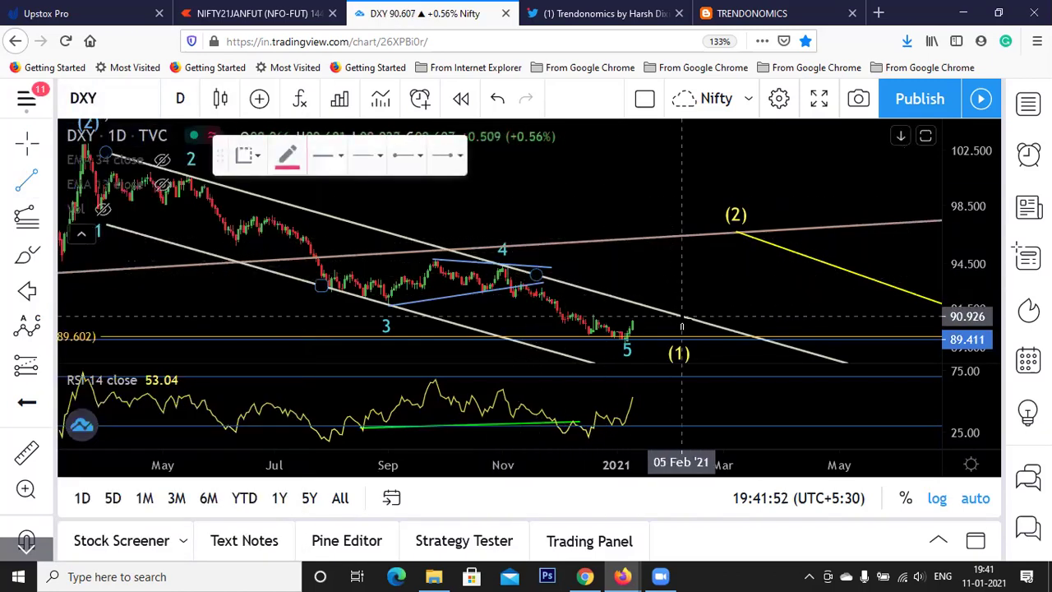
left_click(738, 234)
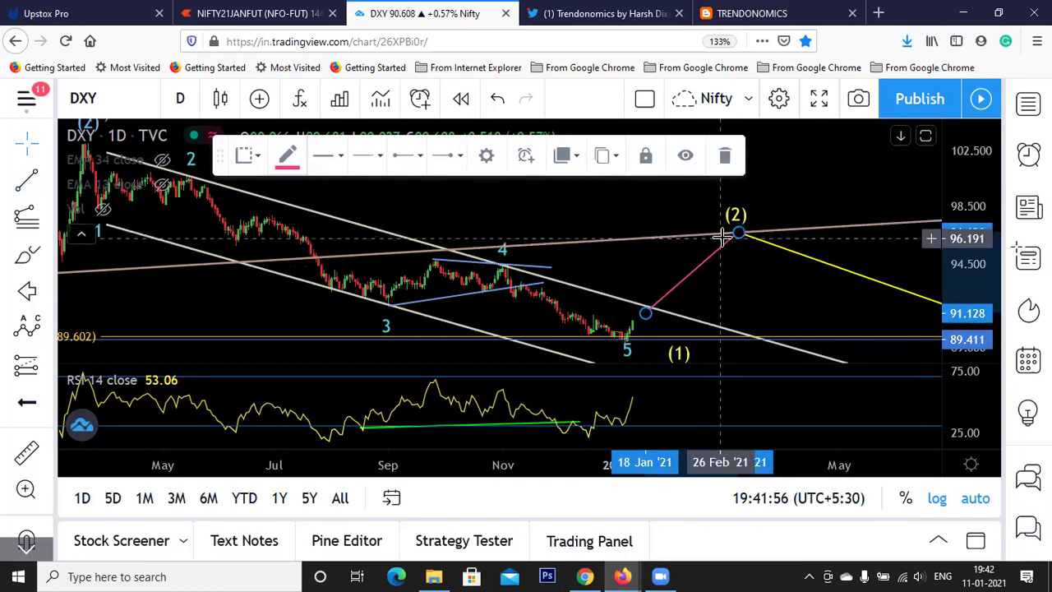
left_click(727, 222)
Switch the DXY chart to the weekly interval.
scroll(699, 239, "down", 3)
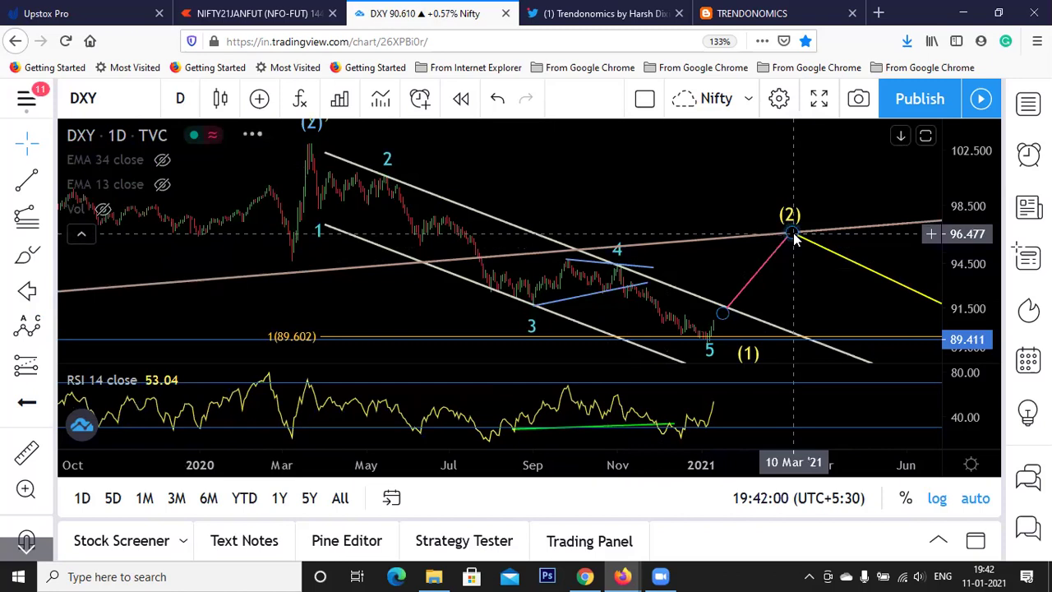
scroll(794, 237, "down", 3)
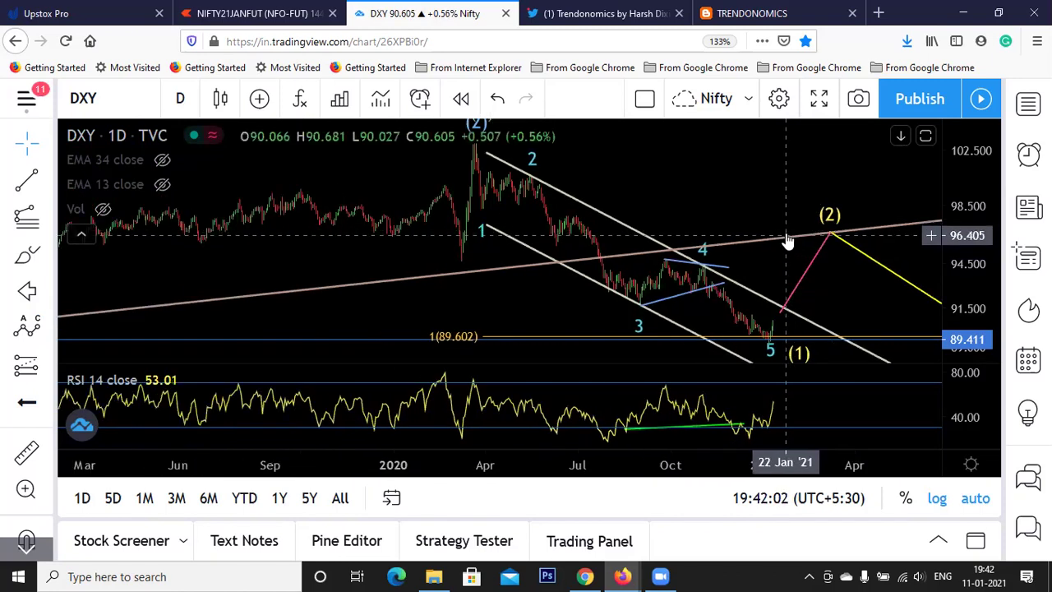
scroll(785, 248, "down", 5)
left_click_drag(633, 179, 493, 178)
left_click(180, 98)
scroll(216, 329, "down", 1)
scroll(217, 329, "down", 3)
left_click(183, 434)
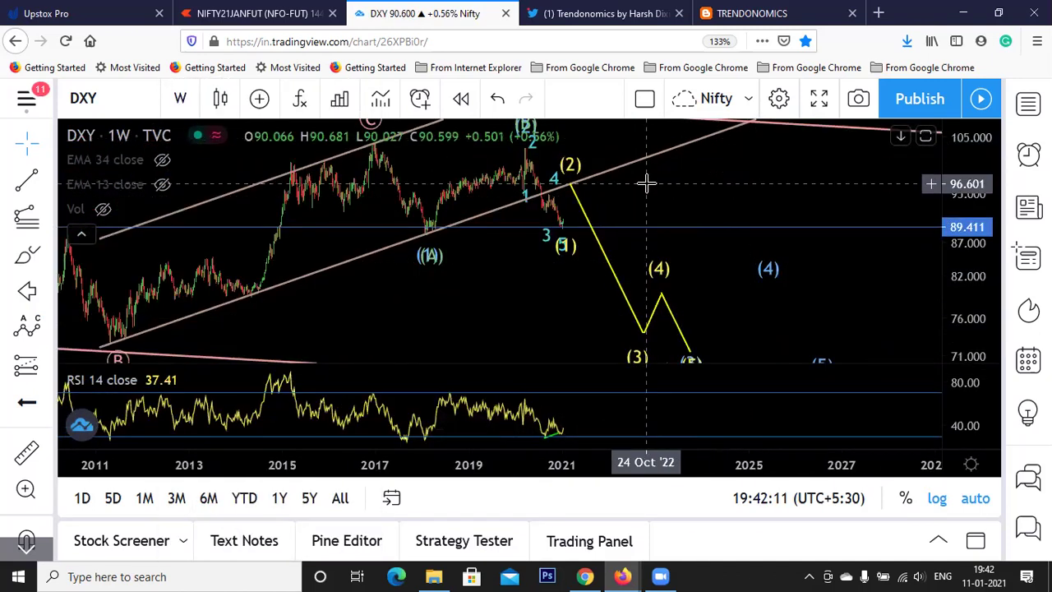
Draw a pink trend line on weekly DXY from about 91.45 up to the rising channel line beside yellow wave (2).
scroll(888, 216, "up", 3)
scroll(855, 222, "up", 2)
scroll(470, 244, "up", 2)
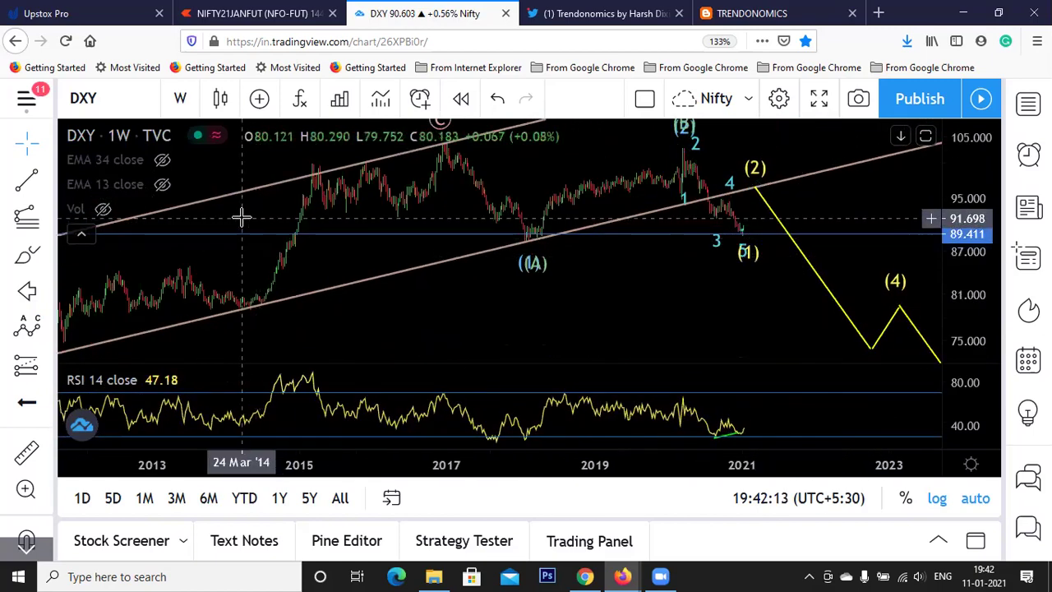
scroll(359, 257, "up", 2)
scroll(354, 253, "up", 2)
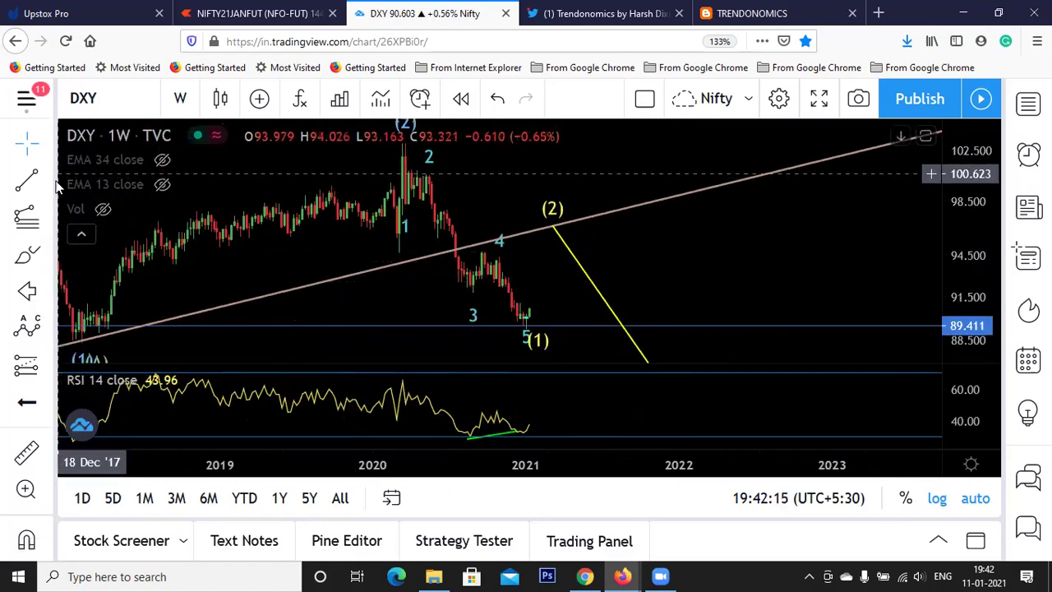
left_click(27, 183)
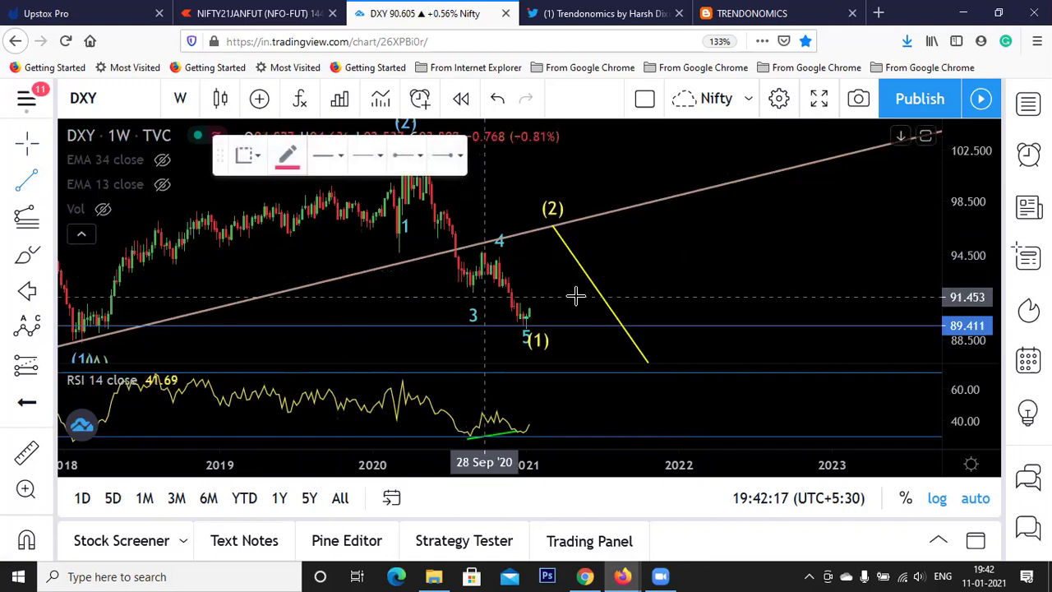
left_click(534, 298)
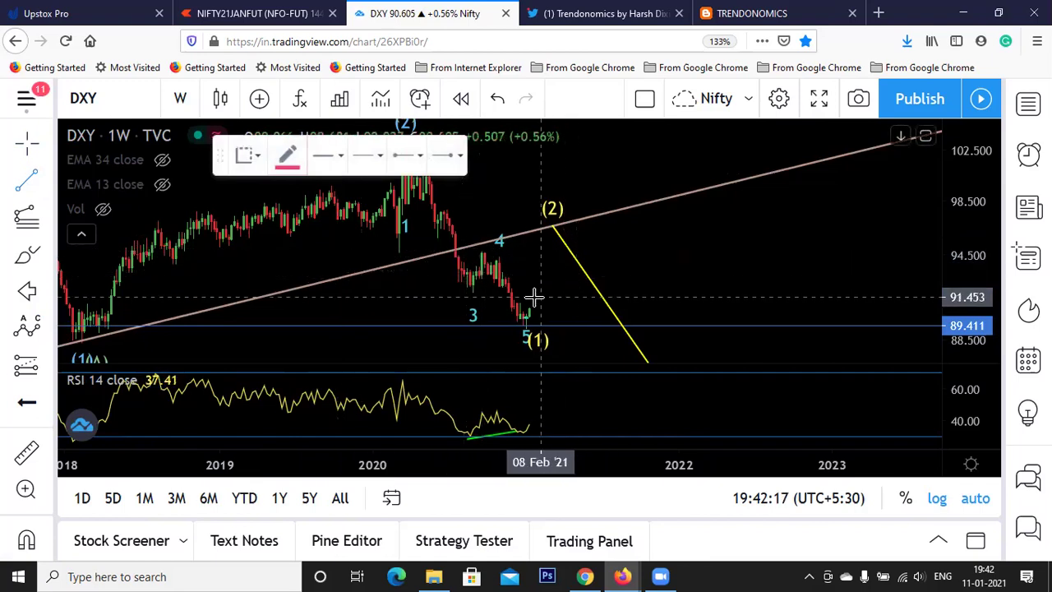
left_click(573, 224)
Move the yellow wave (2) point and the projected decline's start to the pink line's upper end, starting the decline at 26 Apr '21, about 96.62.
left_click(566, 225)
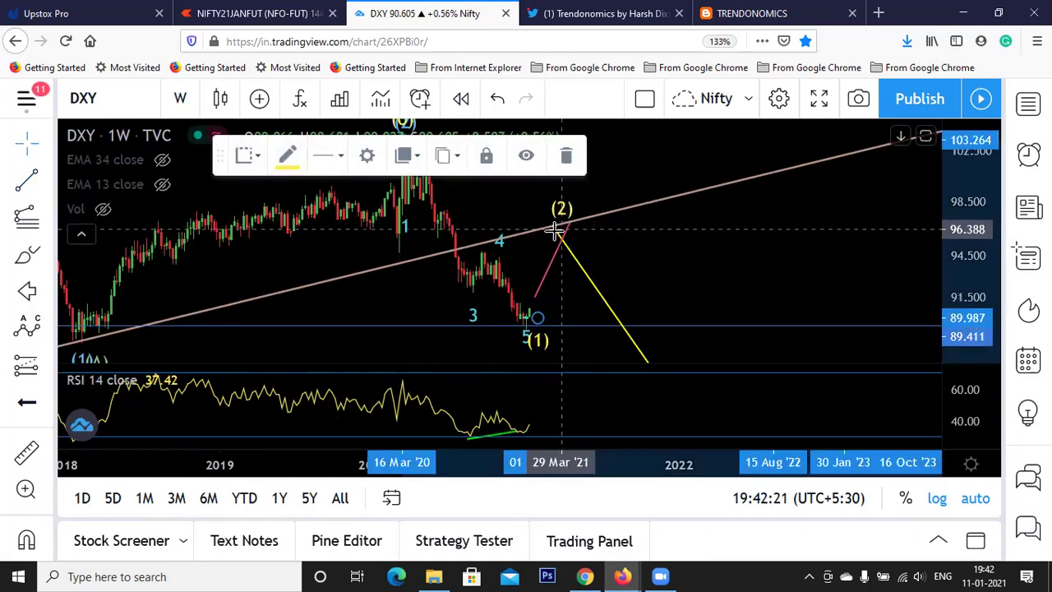
left_click(634, 254)
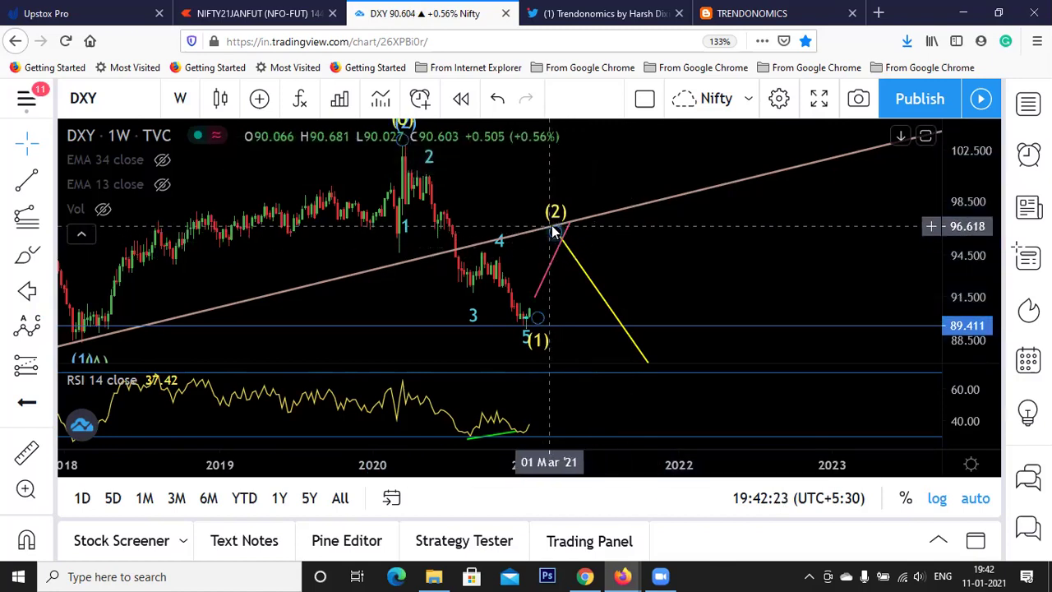
left_click(555, 234)
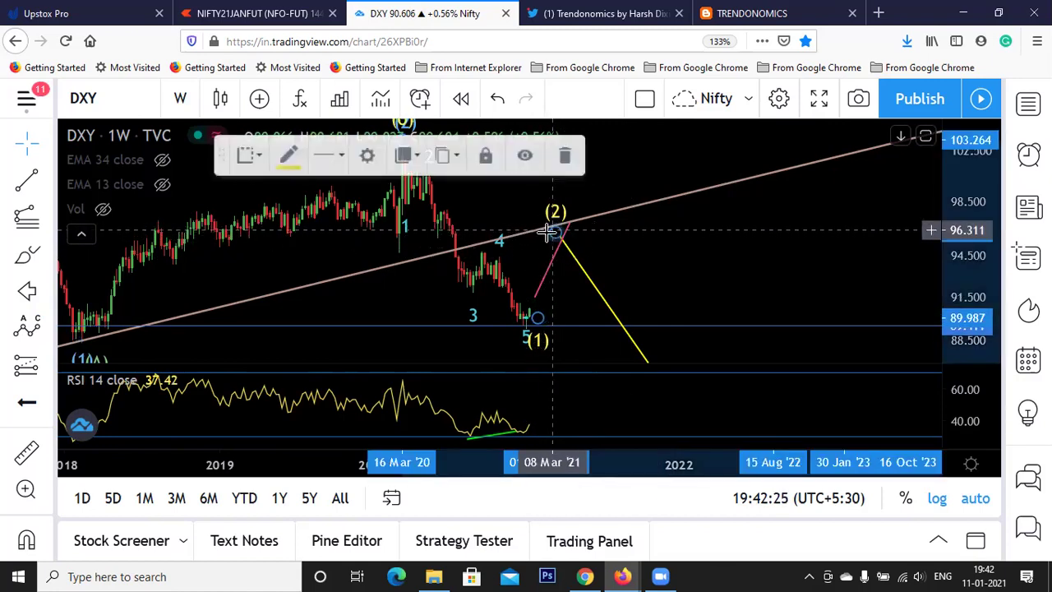
left_click(556, 233)
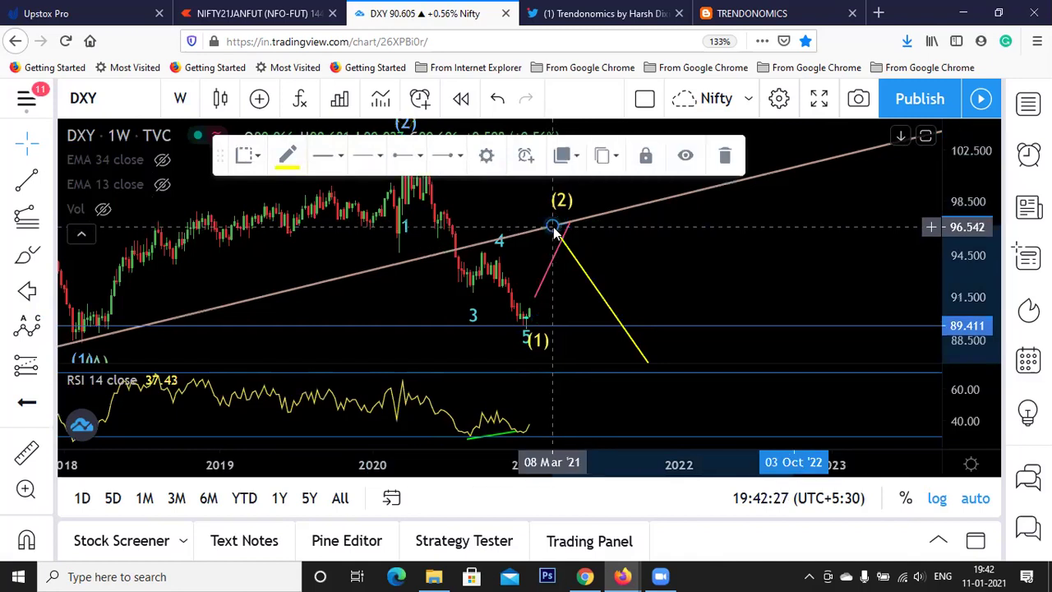
Move the yellow wave (1) point down to about 86.20 in January 2021, clear of the cyan 5 label.
scroll(751, 274, "down", 5)
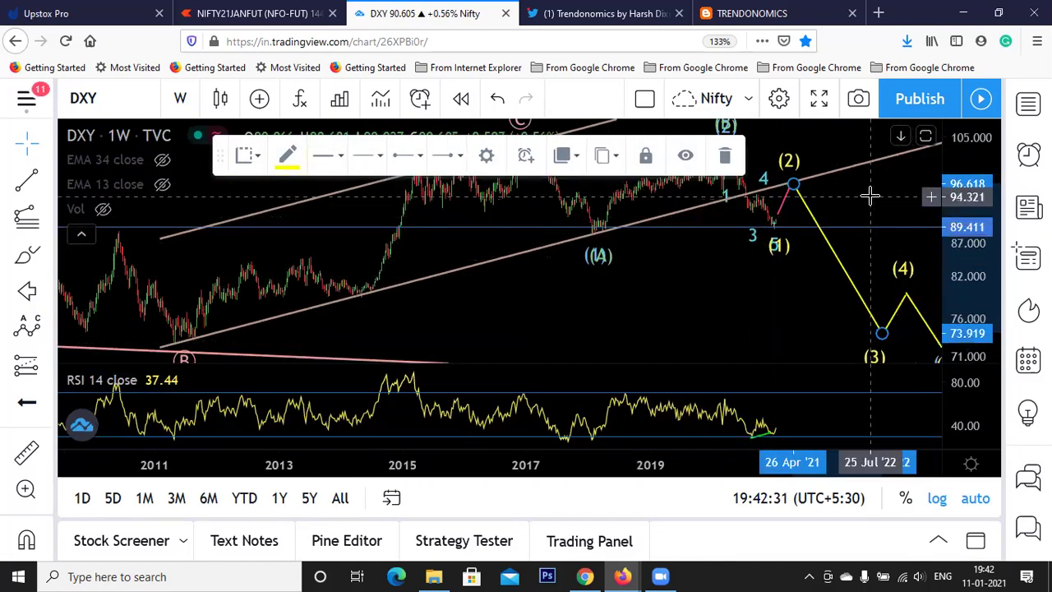
left_click_drag(871, 197, 820, 202)
scroll(832, 205, "up", 1)
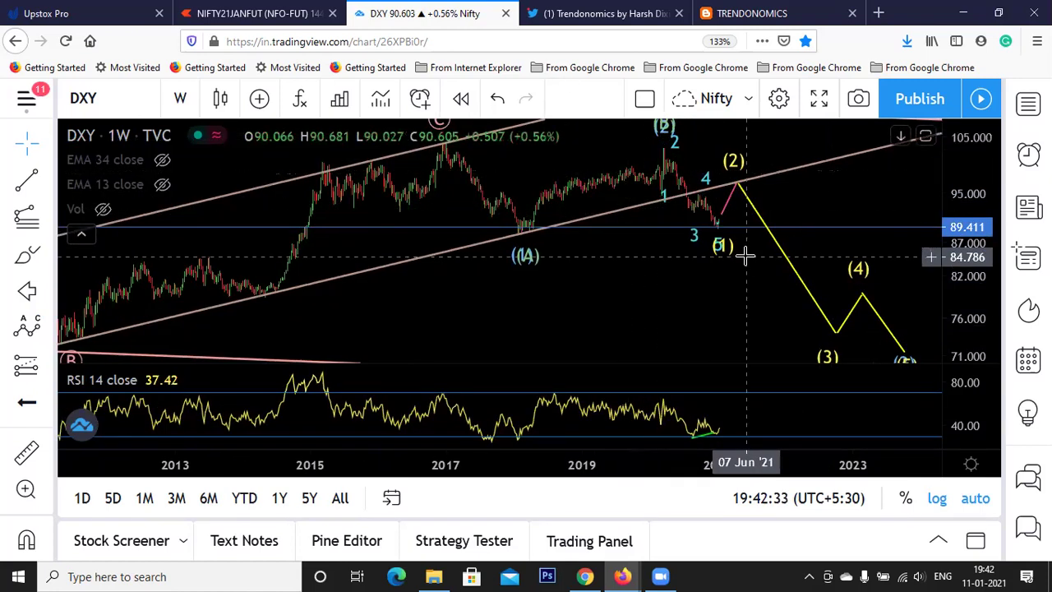
left_click(720, 250)
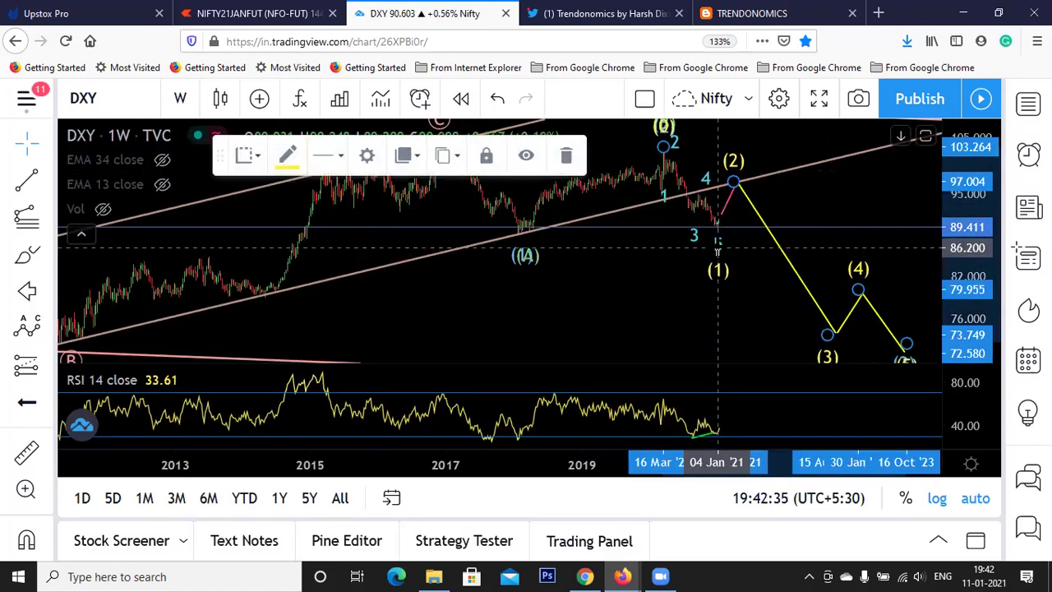
scroll(720, 250, "up", 3)
mouse_move(716, 235)
left_mouse_down()
mouse_move(831, 222)
mouse_move(794, 246)
left_mouse_up()
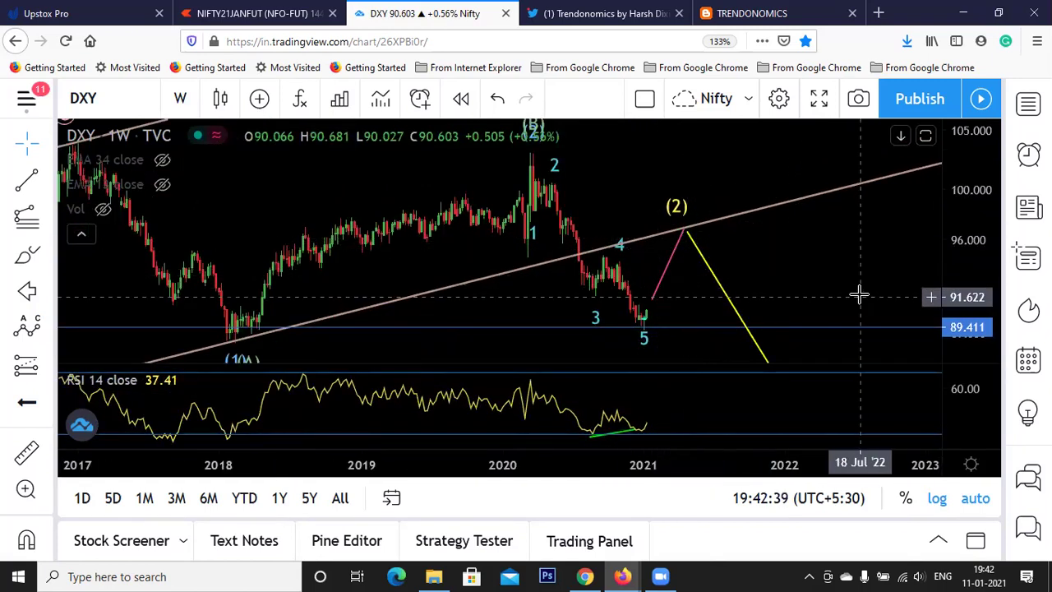
scroll(860, 293, "up", 1)
scroll(805, 388, "down", 2)
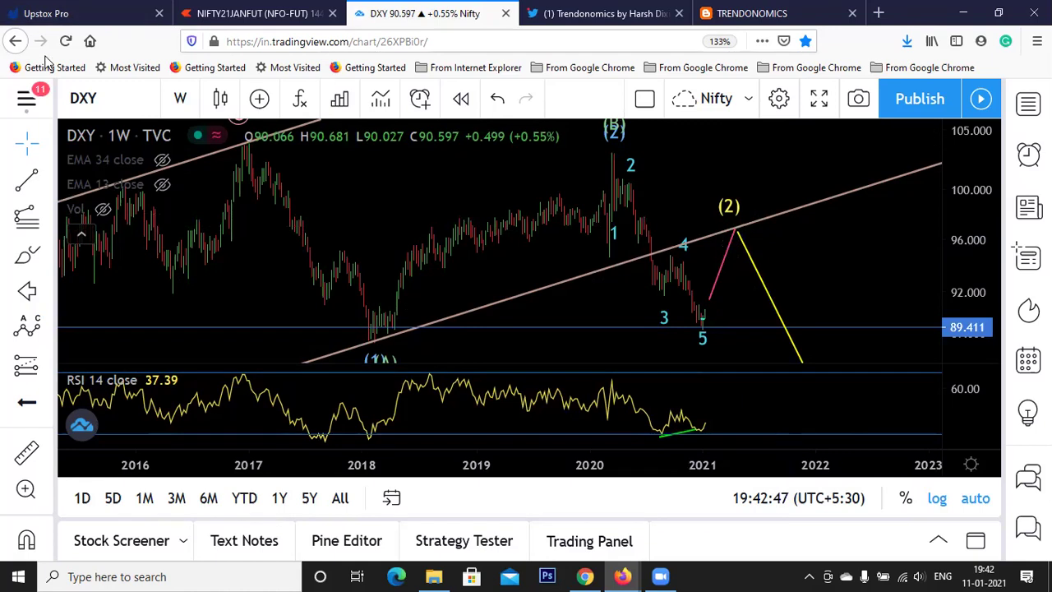
Search for the symbol DOW and load the Dow Jones Industrial Average (DJI, TVC) chart.
left_click(88, 88)
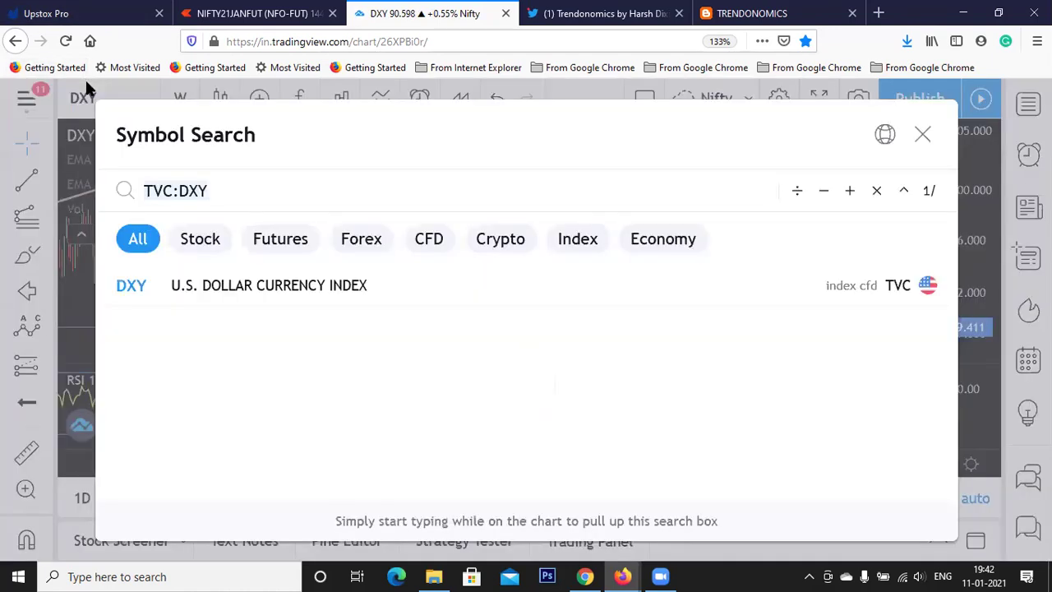
type("N")
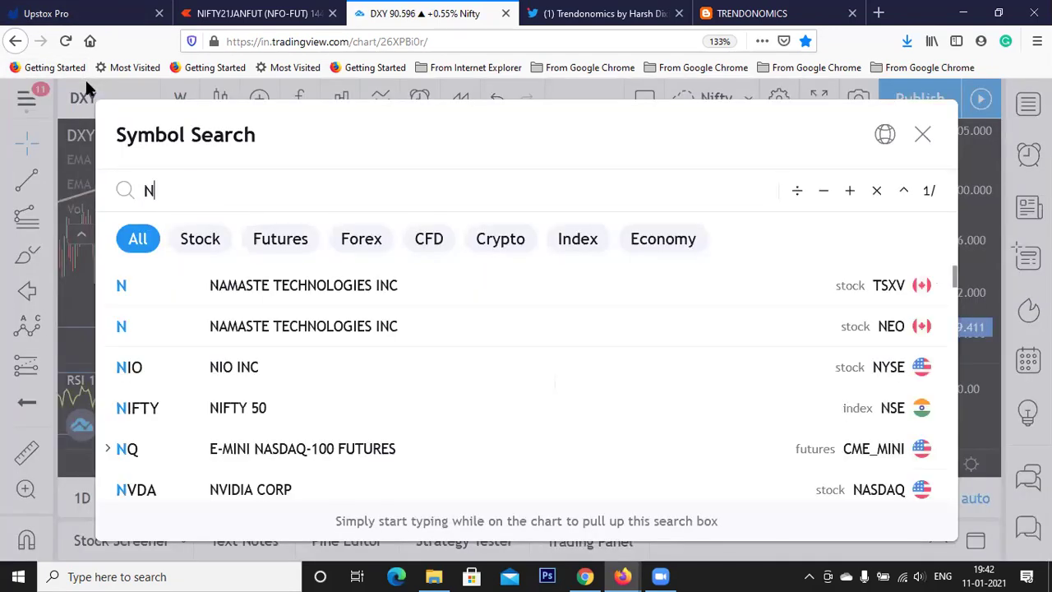
key("BackSpace")
type("DOW")
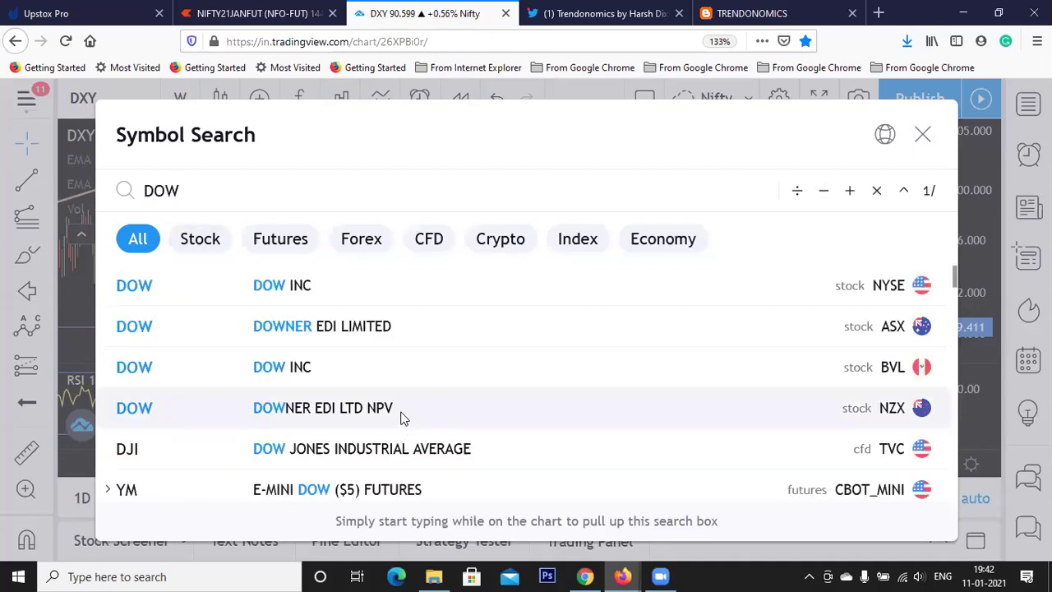
scroll(400, 418, "down", 1)
left_click(439, 348)
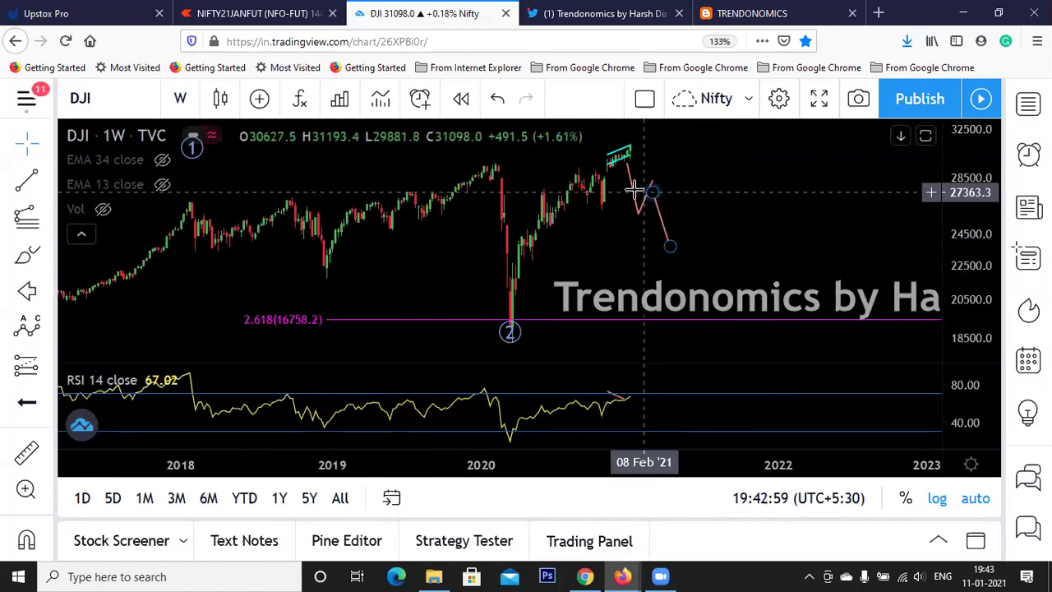
Delete the old pink projection lines drawn beyond the latest candles on the weekly DJI chart.
left_click(634, 191)
left_click(644, 195)
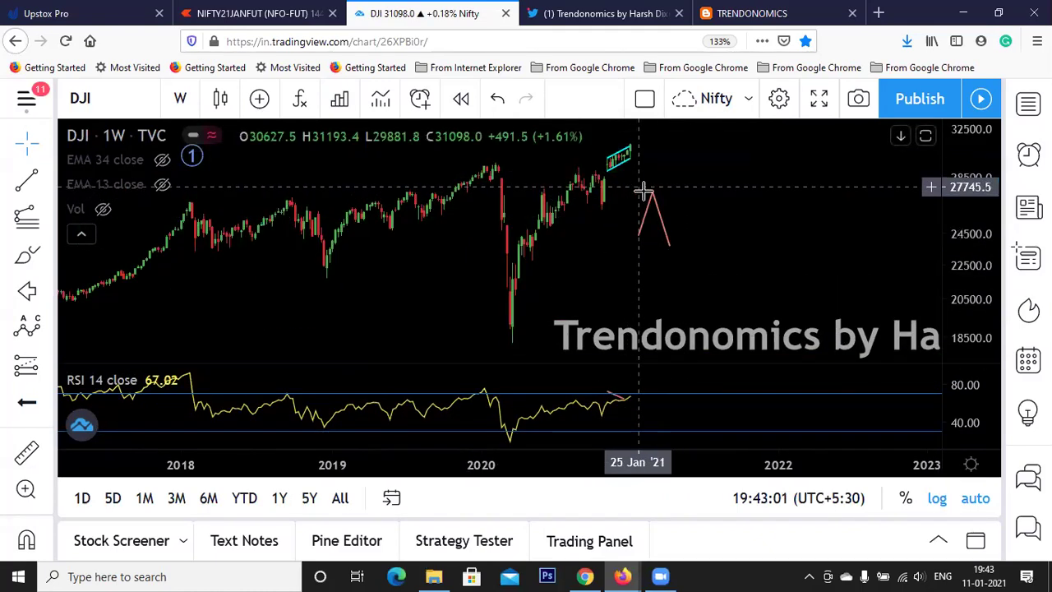
left_click(658, 215)
key("Delete")
left_click_drag(652, 212, 708, 222)
scroll(707, 219, "up", 3)
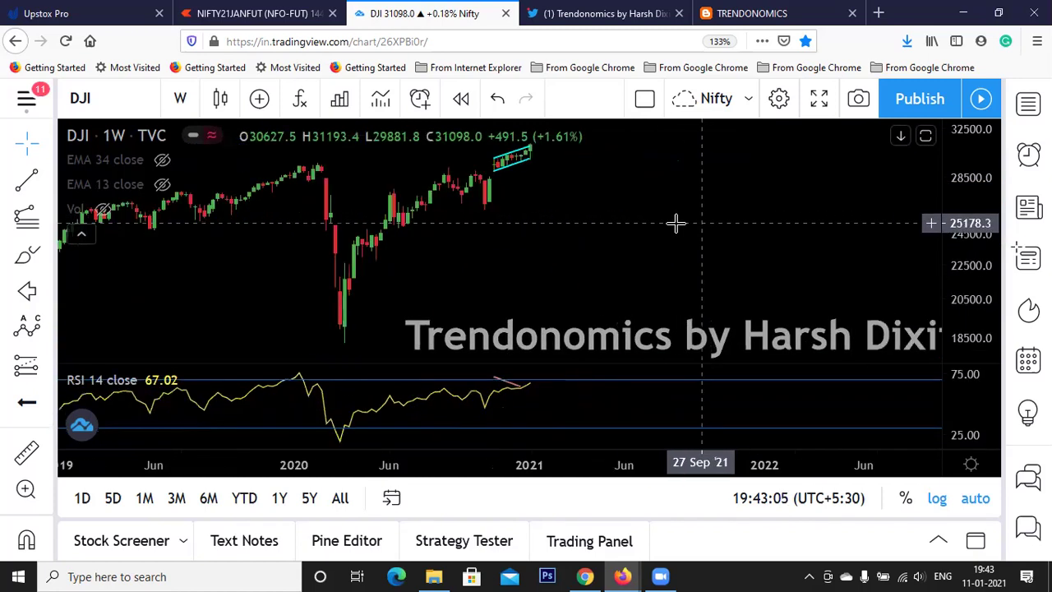
Draw an Elliott Impulse Wave on weekly DJI from the March 2020 low, about 17555, ending wave v on 11 Jan '21 near 31434.
left_click_drag(573, 242, 730, 233)
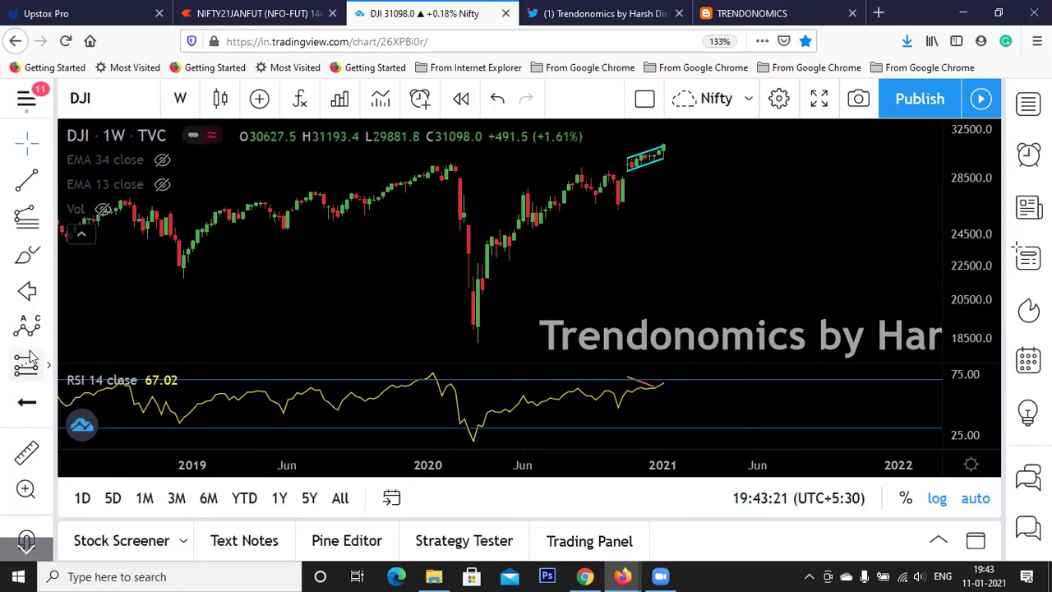
left_click(48, 328)
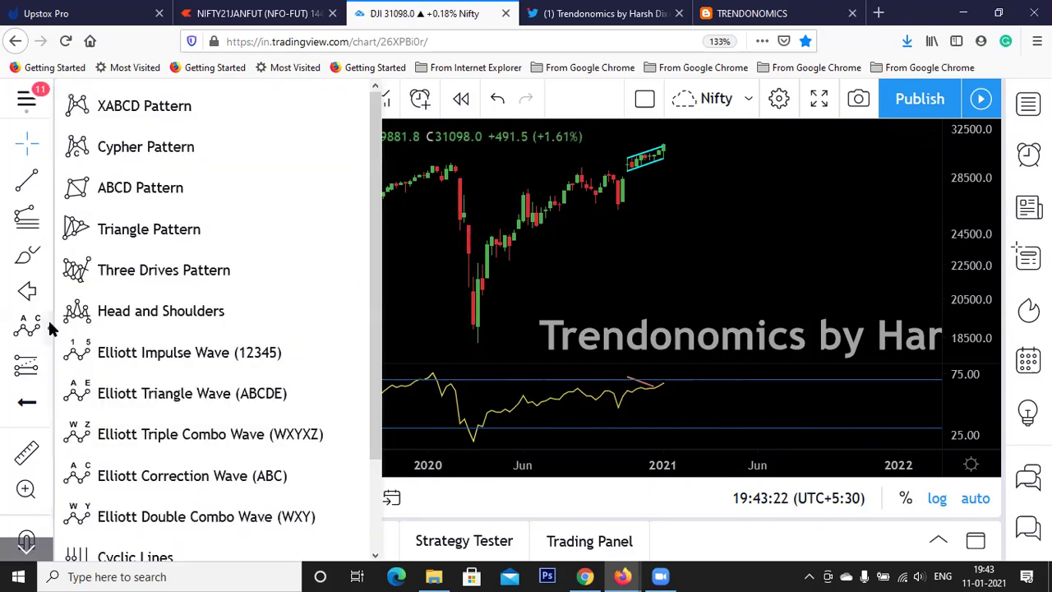
left_click(96, 352)
left_click(477, 356)
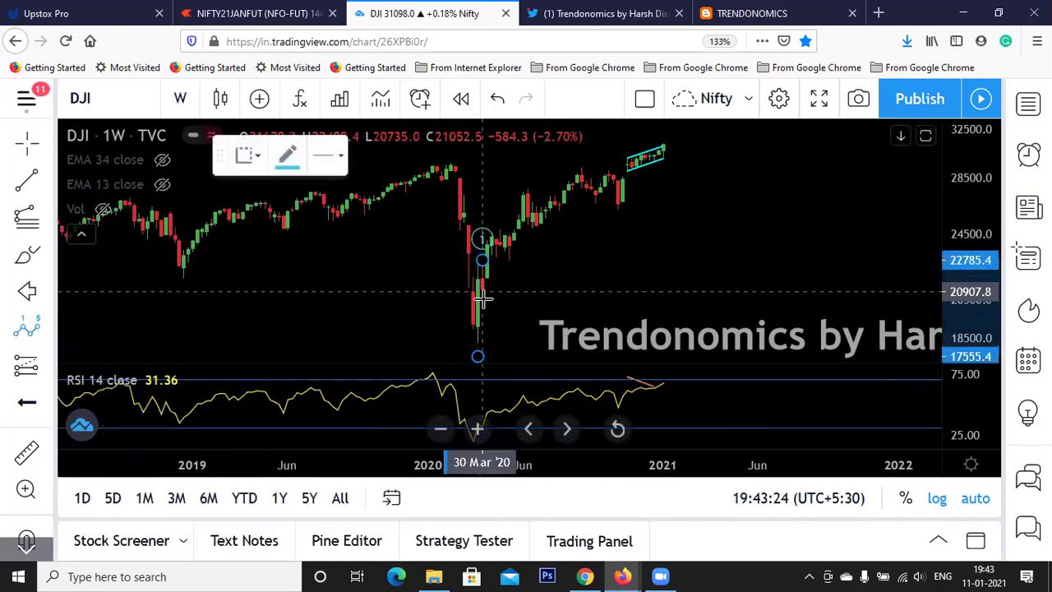
left_click(482, 299)
left_click(580, 165)
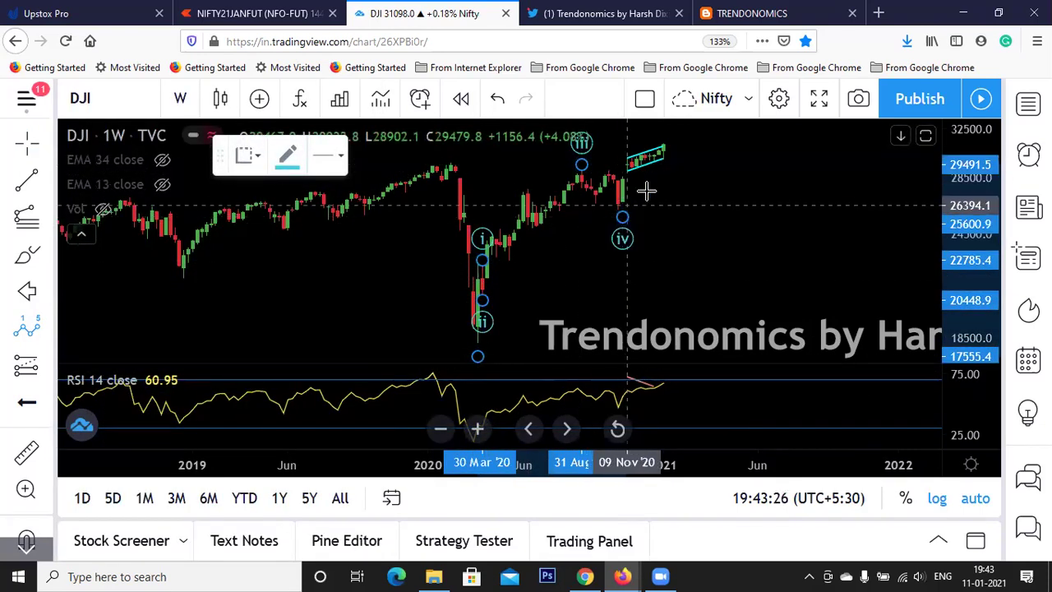
left_click(668, 140)
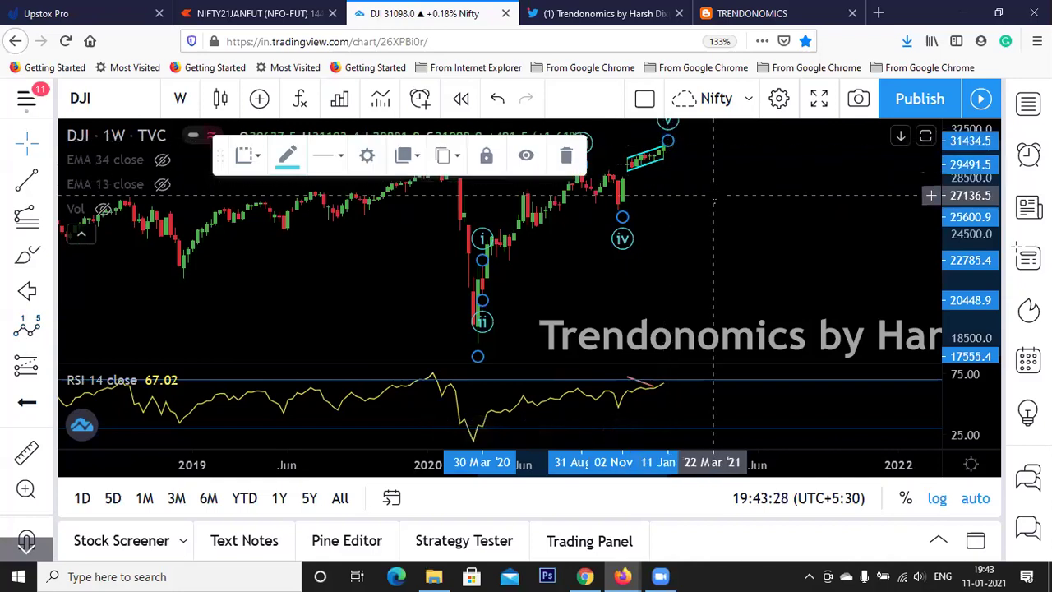
left_click(714, 199)
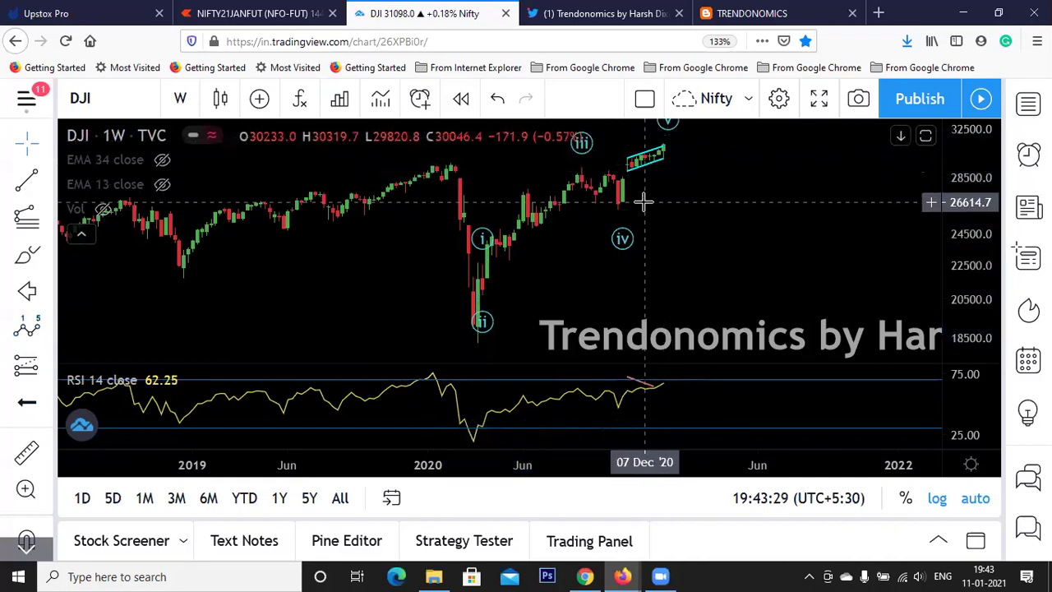
Load the NIFTY chart from NSE in place of DJI.
left_click(118, 97)
type("NIFTY")
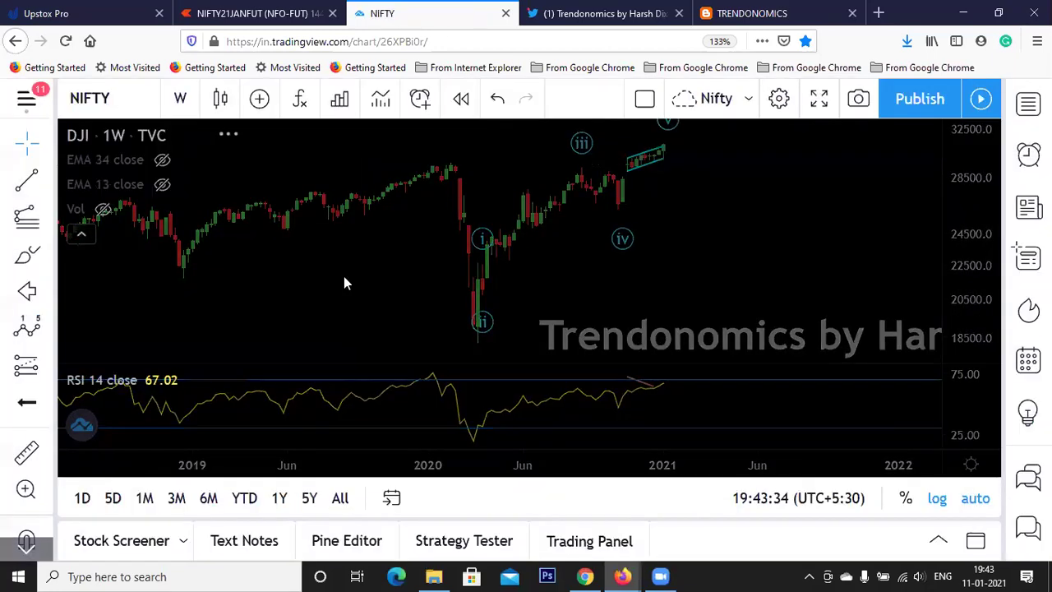
left_click(344, 284)
Examine the weekly NIFTY rise from wave (C), its waves 1 to 5 in the yellow channel and the cyan trend line.
scroll(438, 243, "up", 3)
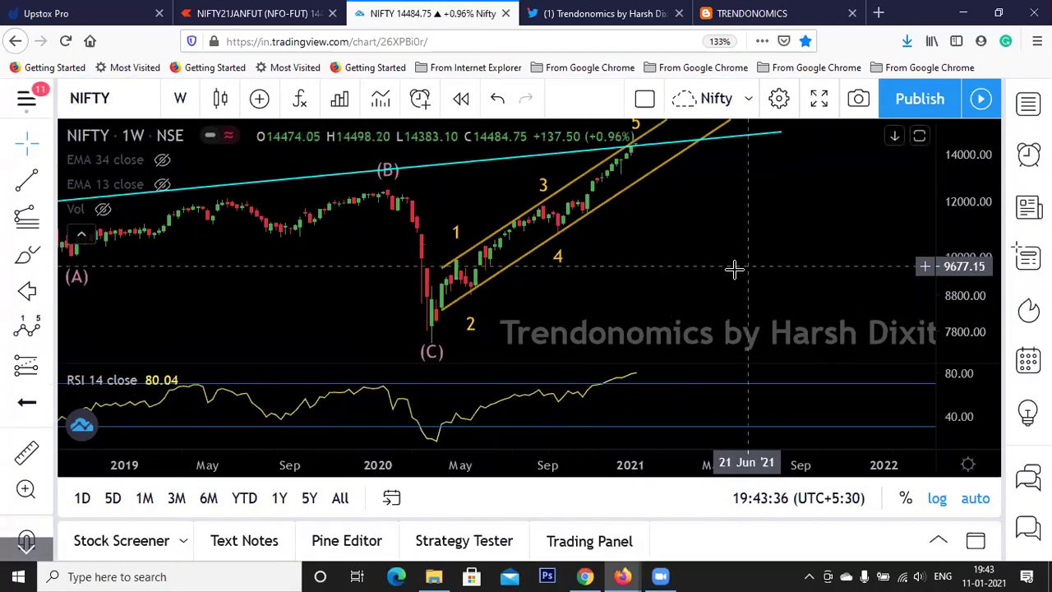
scroll(740, 262, "up", 2)
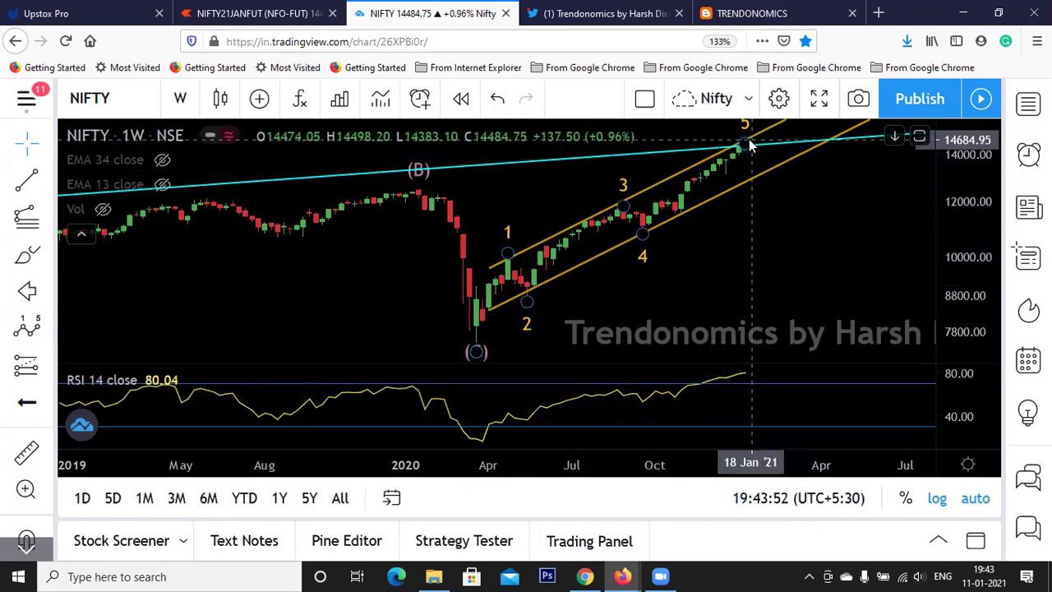
scroll(763, 164, "up", 3)
left_click_drag(723, 211, 802, 220)
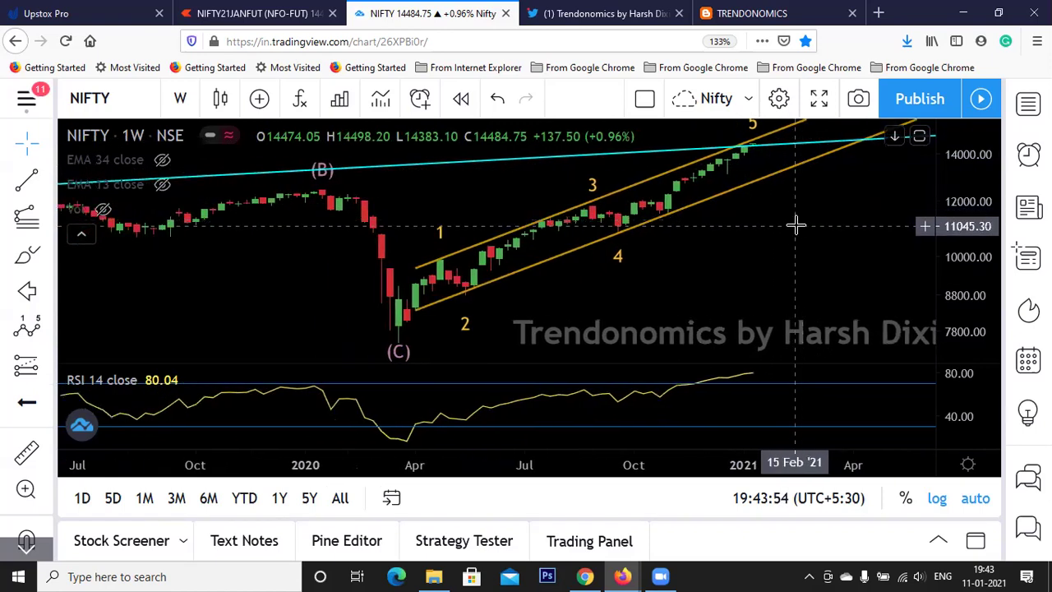
scroll(797, 211, "up", 2)
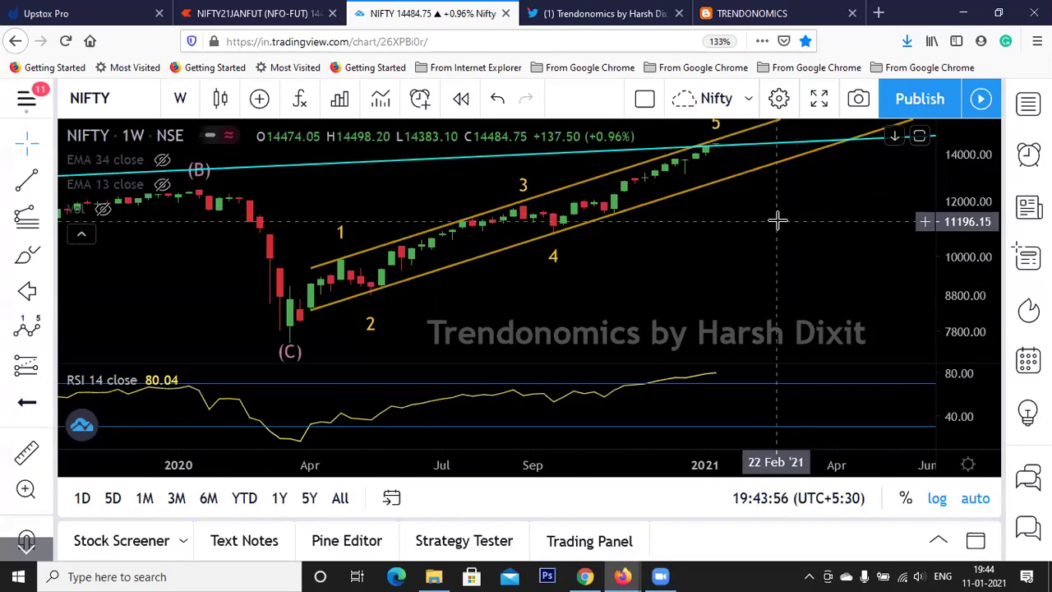
scroll(777, 221, "down", 2)
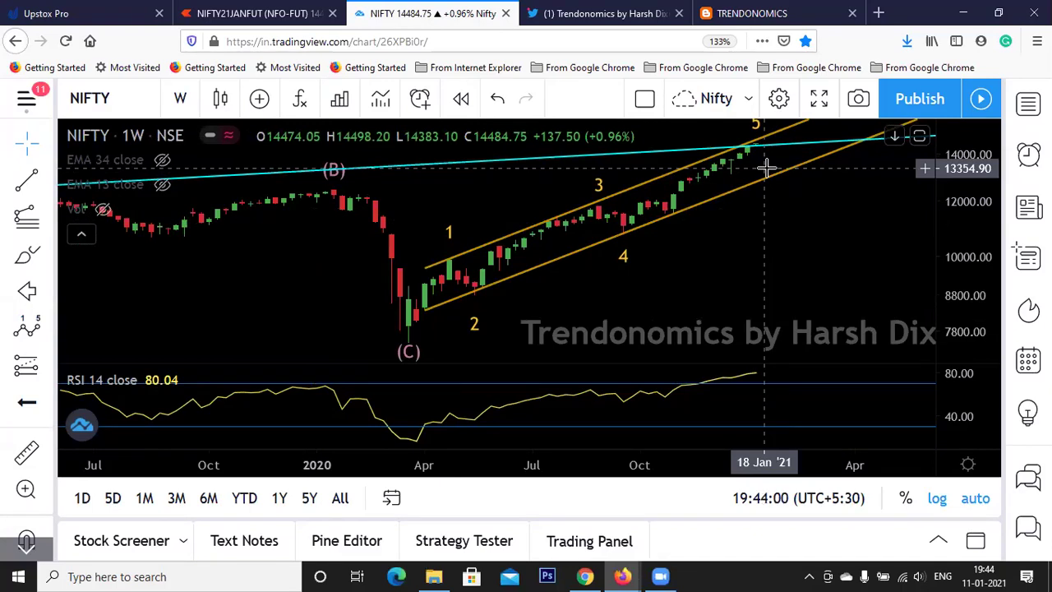
scroll(764, 177, "up", 1)
left_click(743, 146)
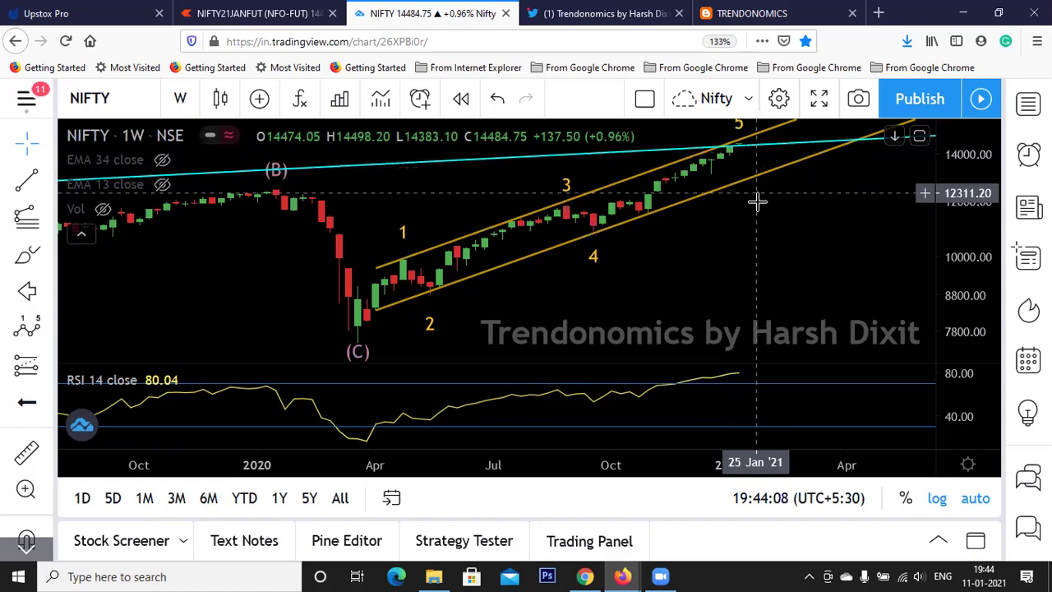
Switch the NIFTY chart to the daily interval.
left_click(179, 98)
scroll(192, 518, "down", 1)
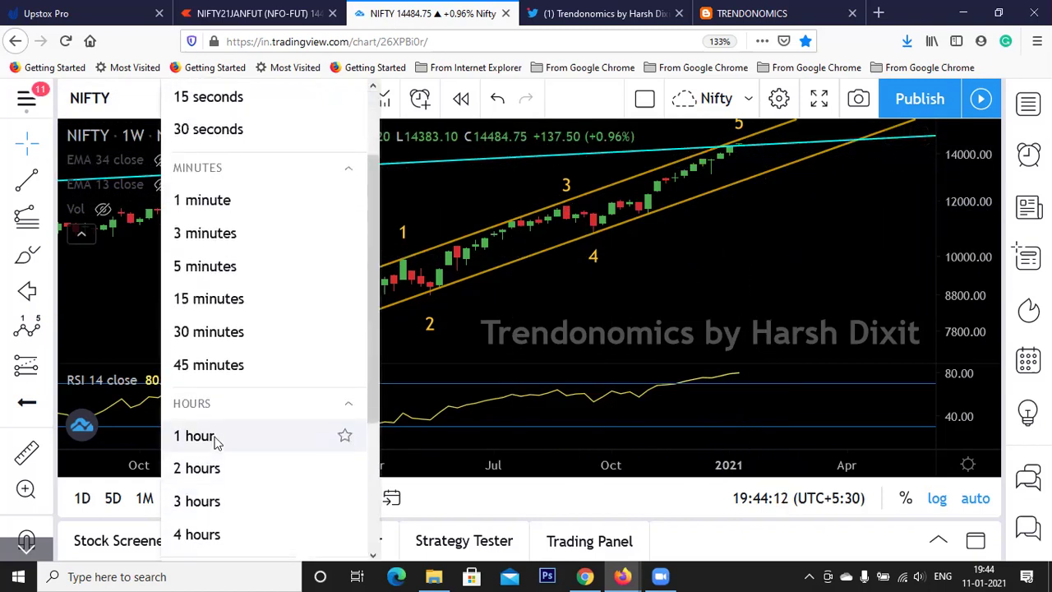
scroll(210, 450, "down", 1)
left_click(195, 515)
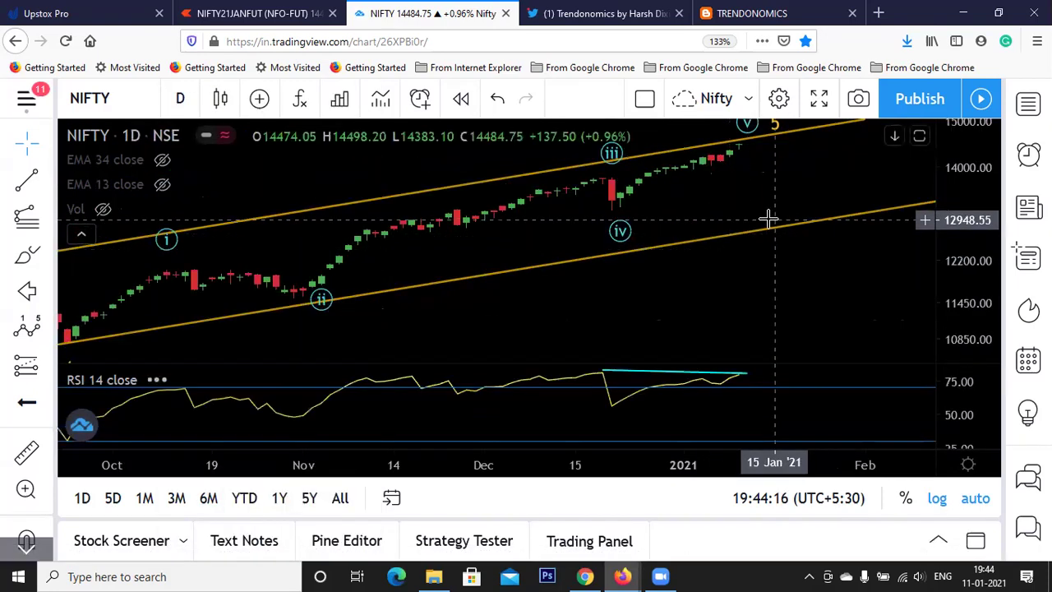
Examine the daily NIFTY subwaves i to v inside the yellow channel and the cyan divergence line on the RSI.
scroll(790, 162, "up", 1)
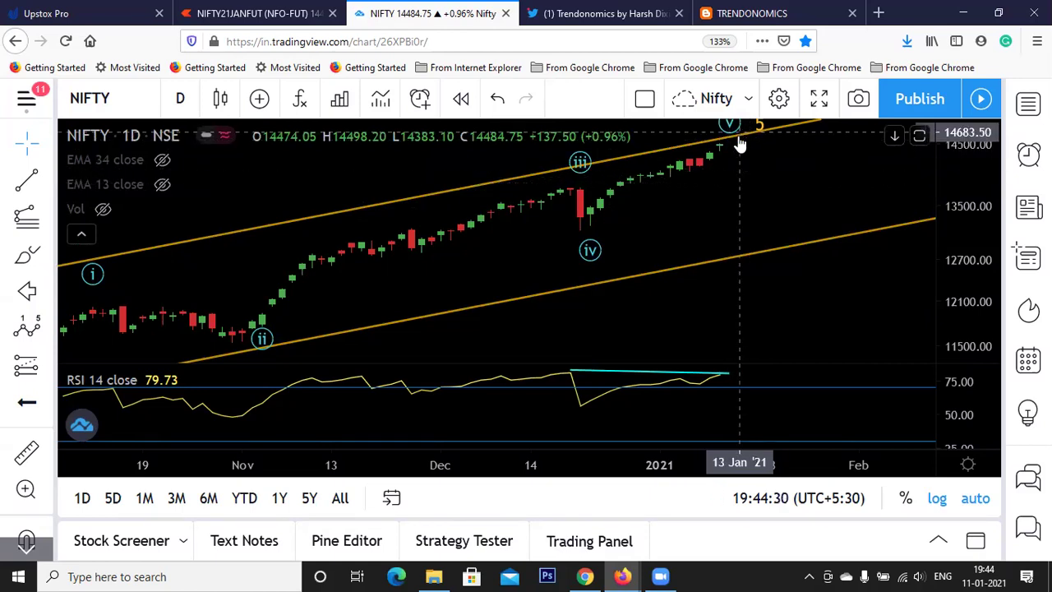
scroll(707, 160, "down", 2)
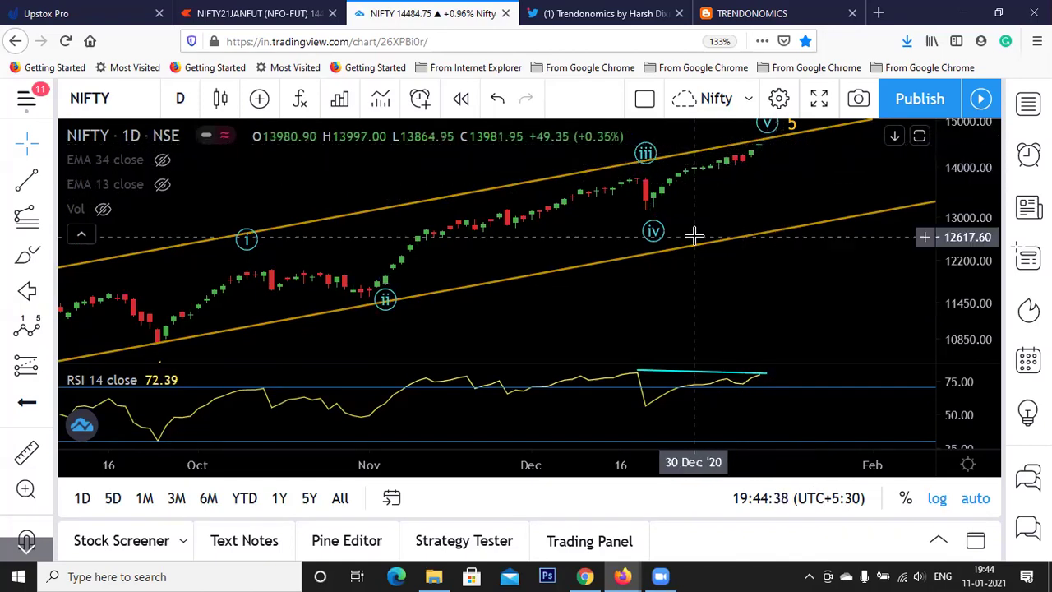
scroll(696, 230, "down", 1)
scroll(696, 228, "up", 1)
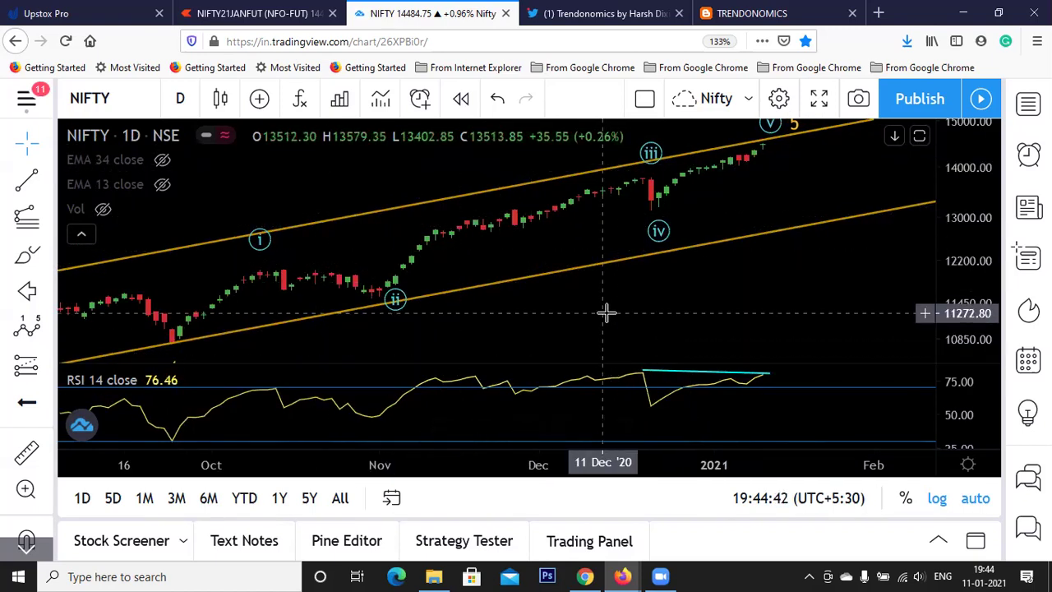
scroll(606, 312, "down", 1)
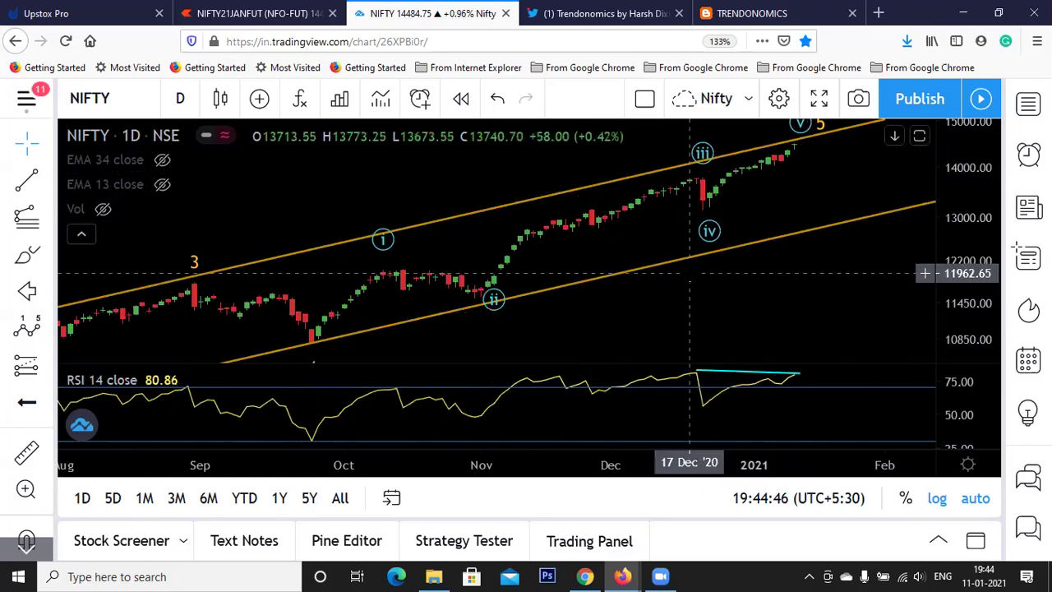
left_click_drag(651, 306, 699, 298)
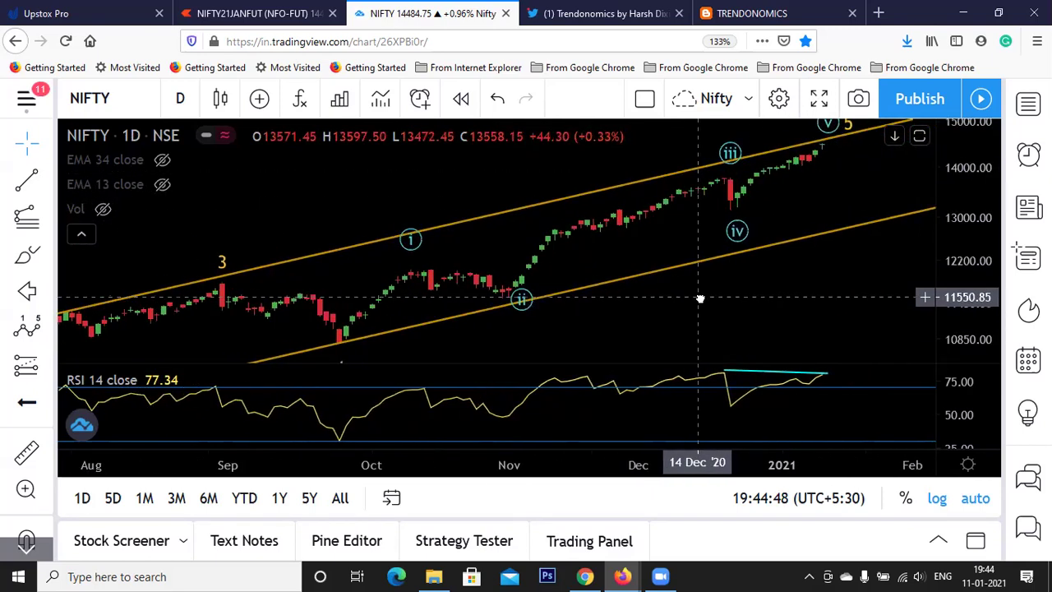
scroll(828, 289, "up", 1)
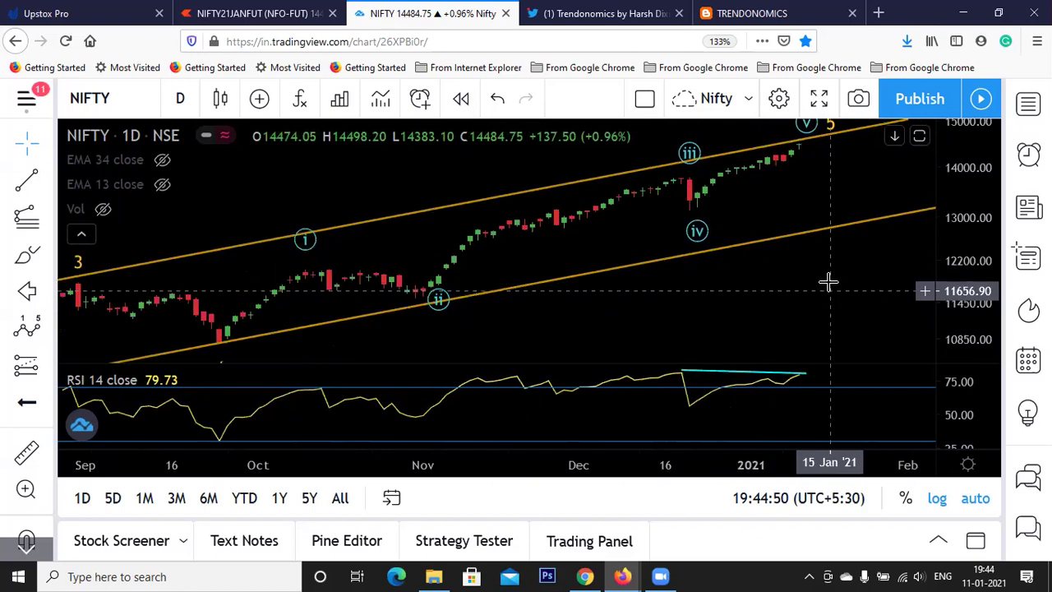
Switch the NIFTY chart to the 1 hour interval and view the a-b-c-d-e pattern at the latest candles.
left_click(180, 98)
scroll(230, 460, "down", 2)
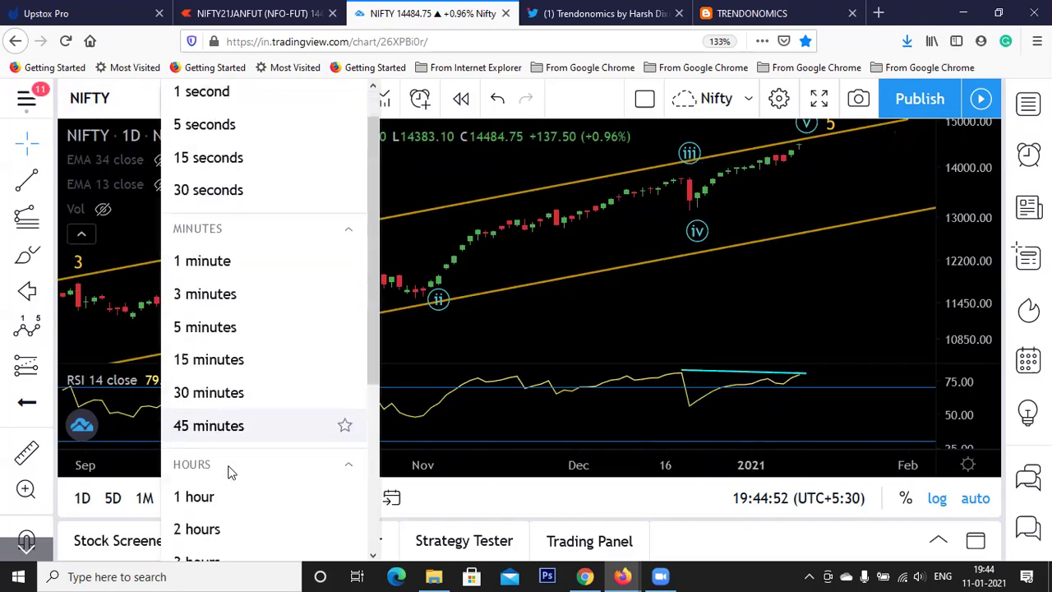
left_click(193, 429)
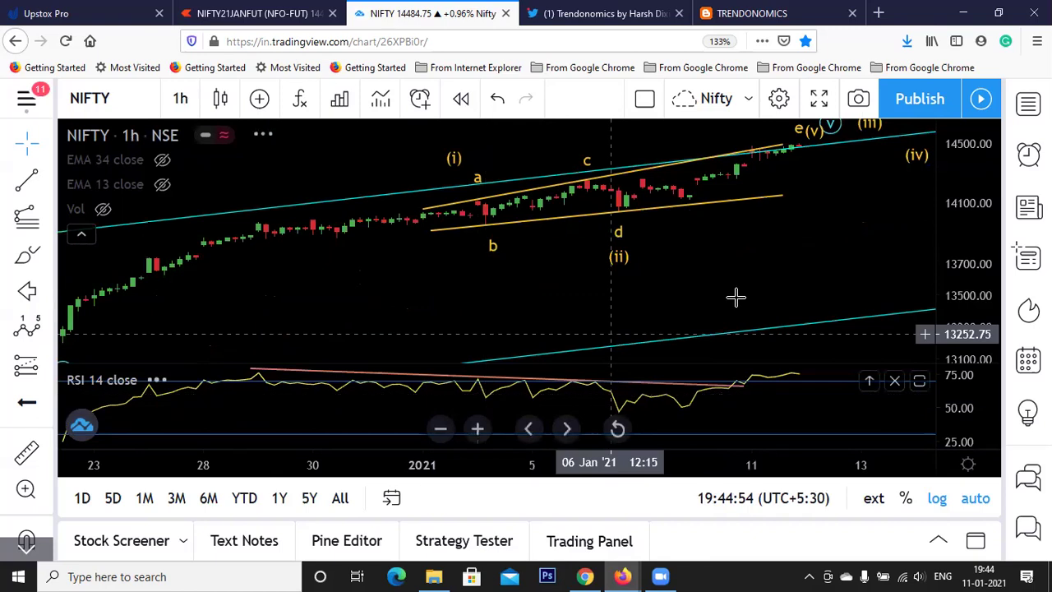
scroll(735, 299, "up", 1)
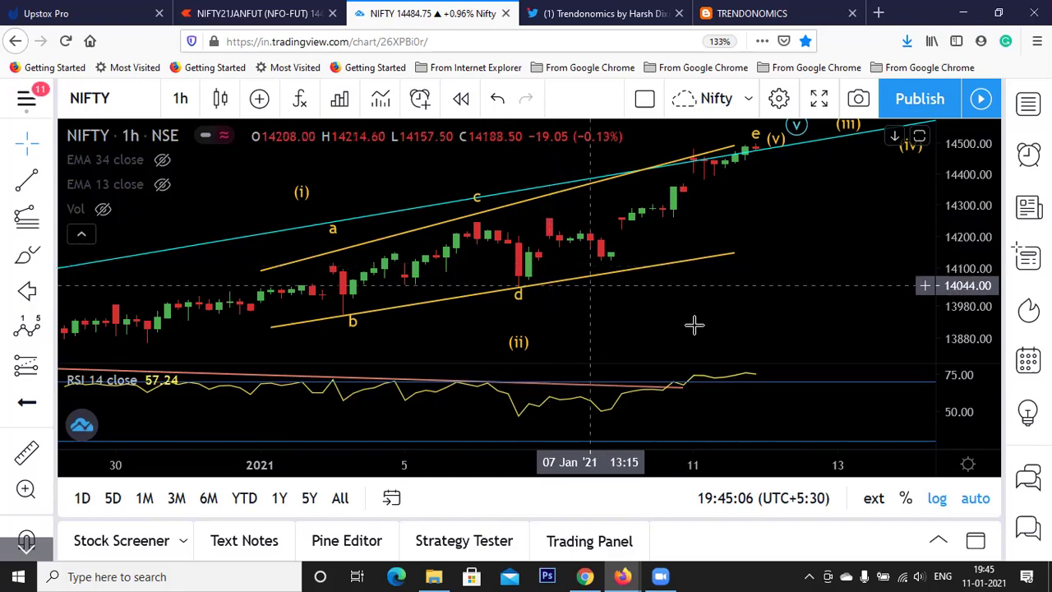
scroll(696, 320, "down", 5)
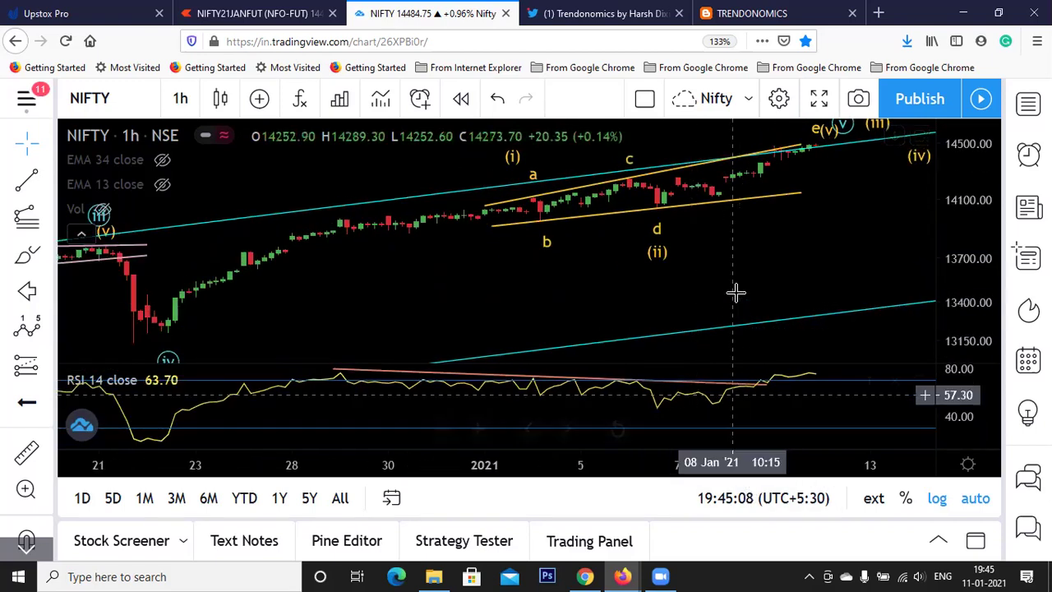